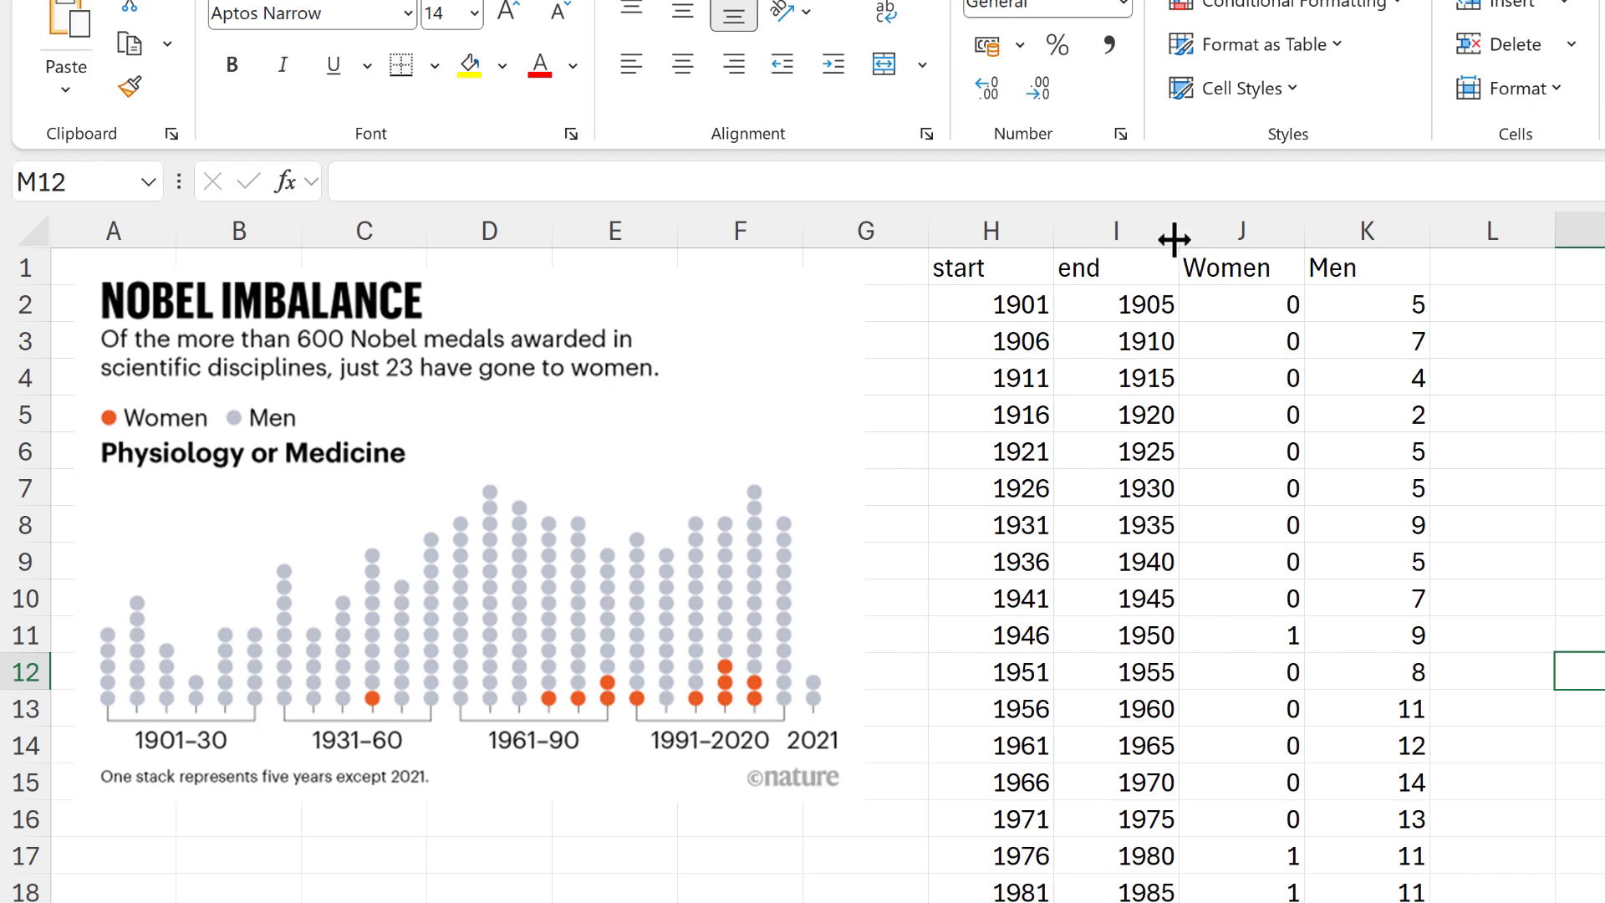
Step: Insert a new column before the Women column and give it the heading "extra"
click(1201, 215)
right_click(1208, 228)
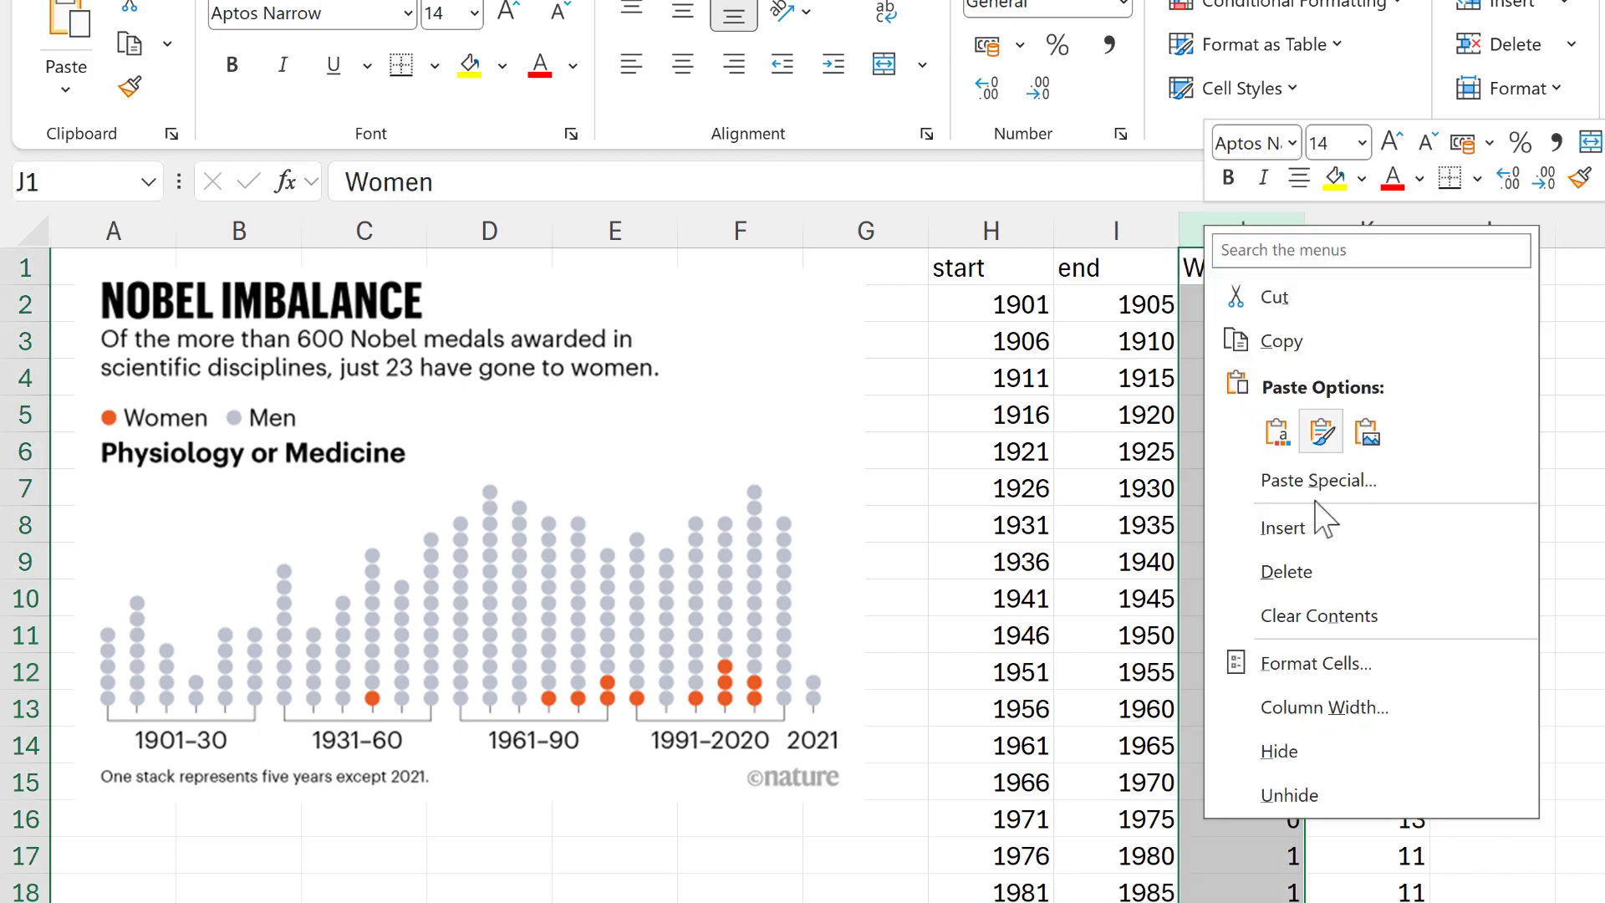
click(1324, 528)
click(1239, 266)
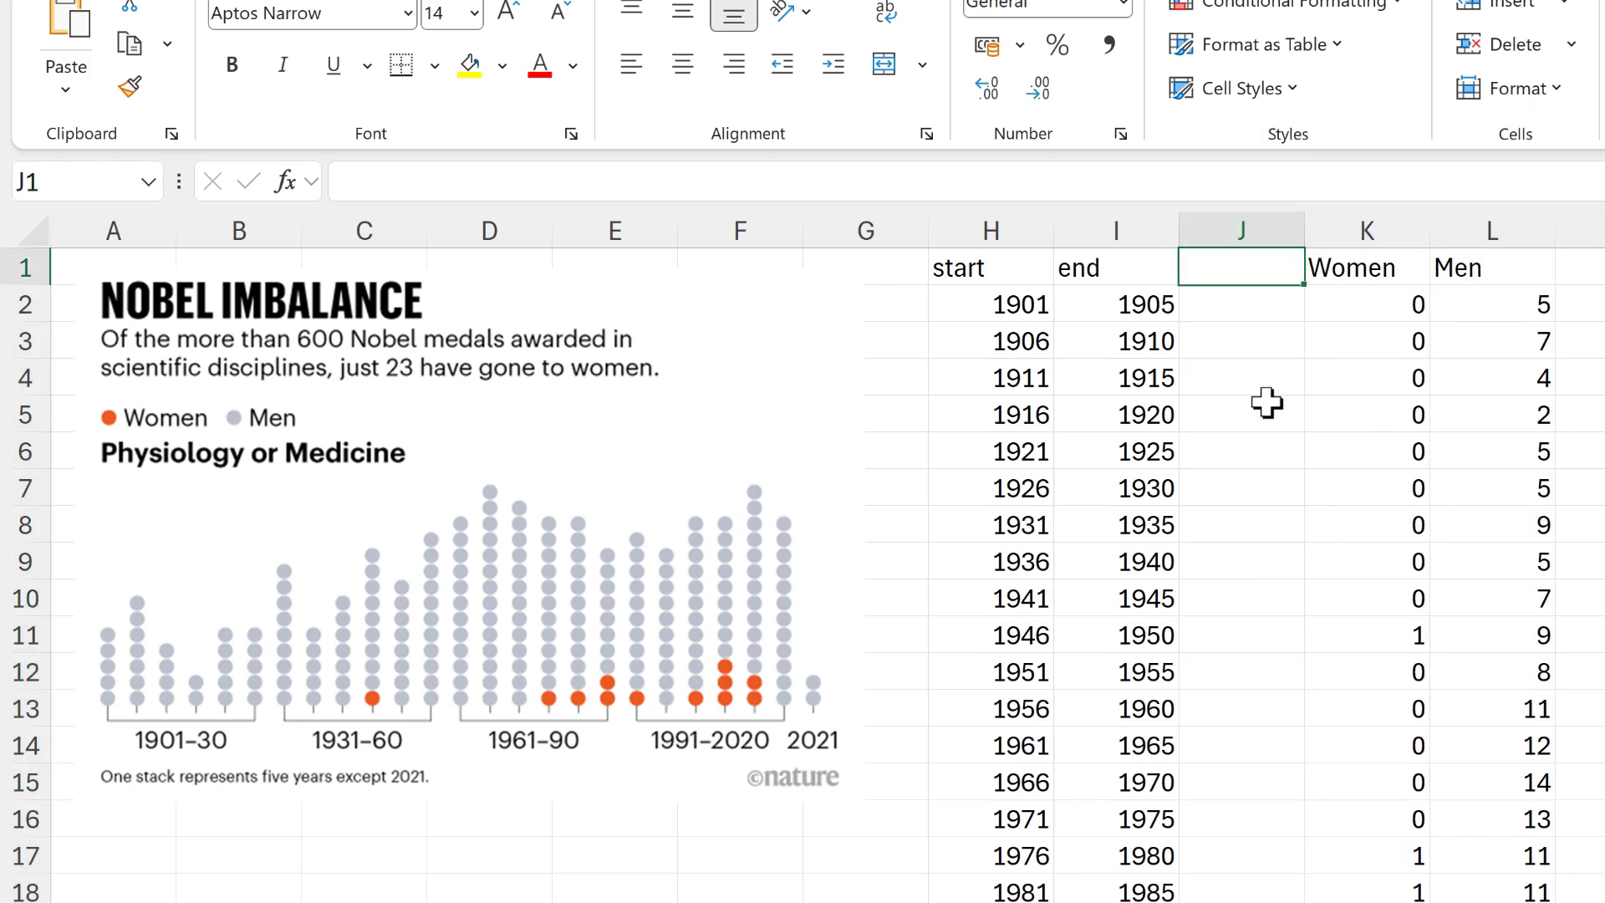
text(extra)
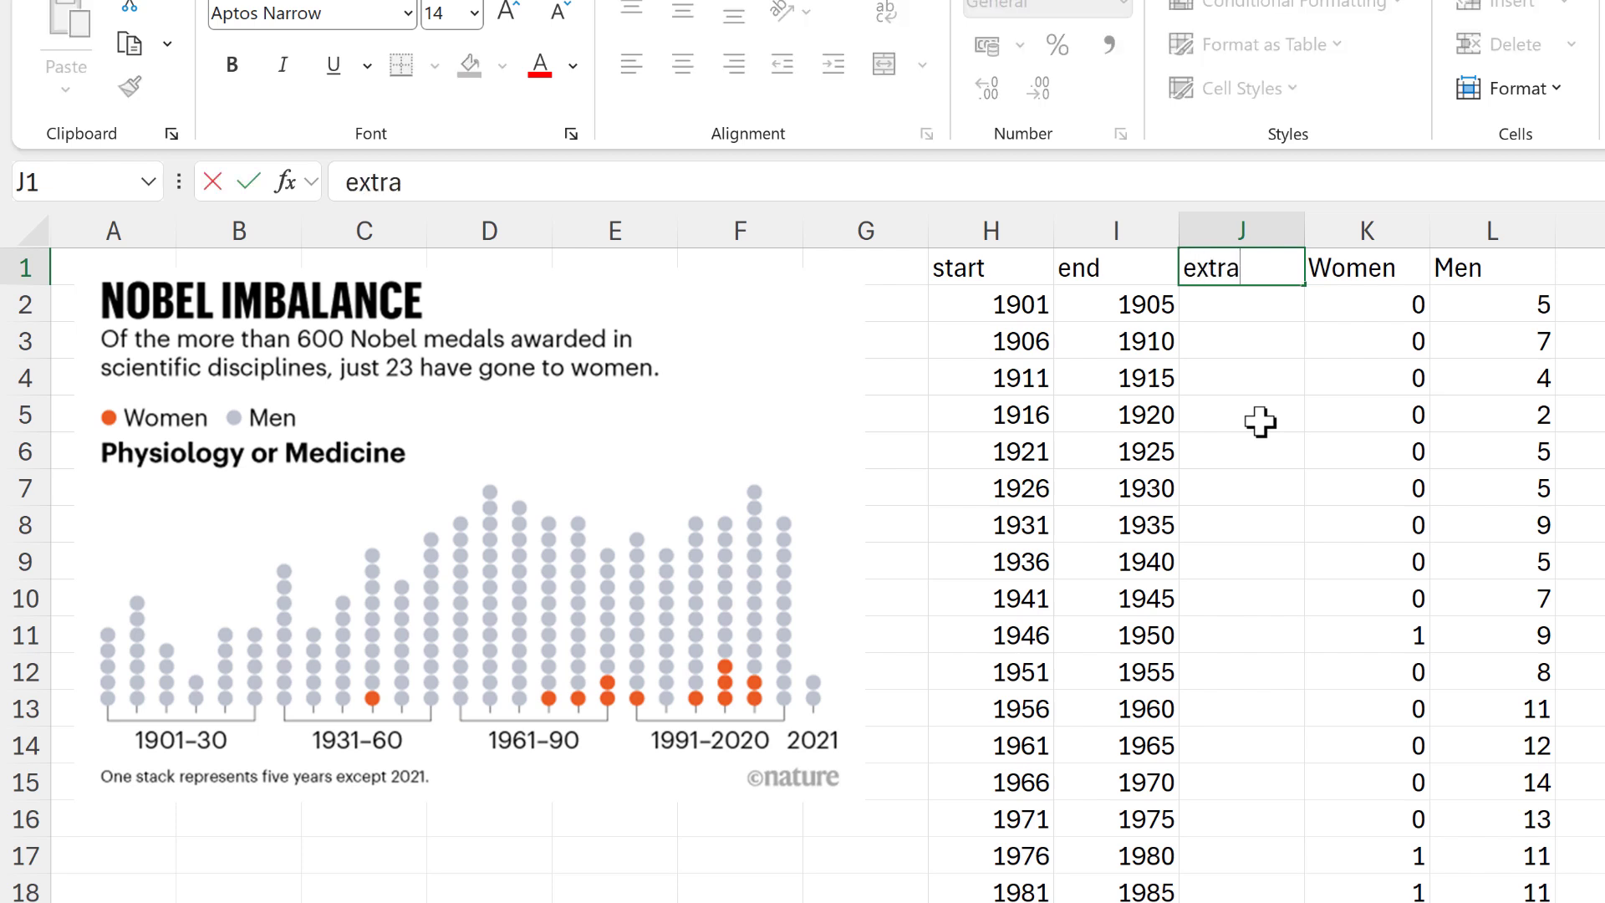
key(Return)
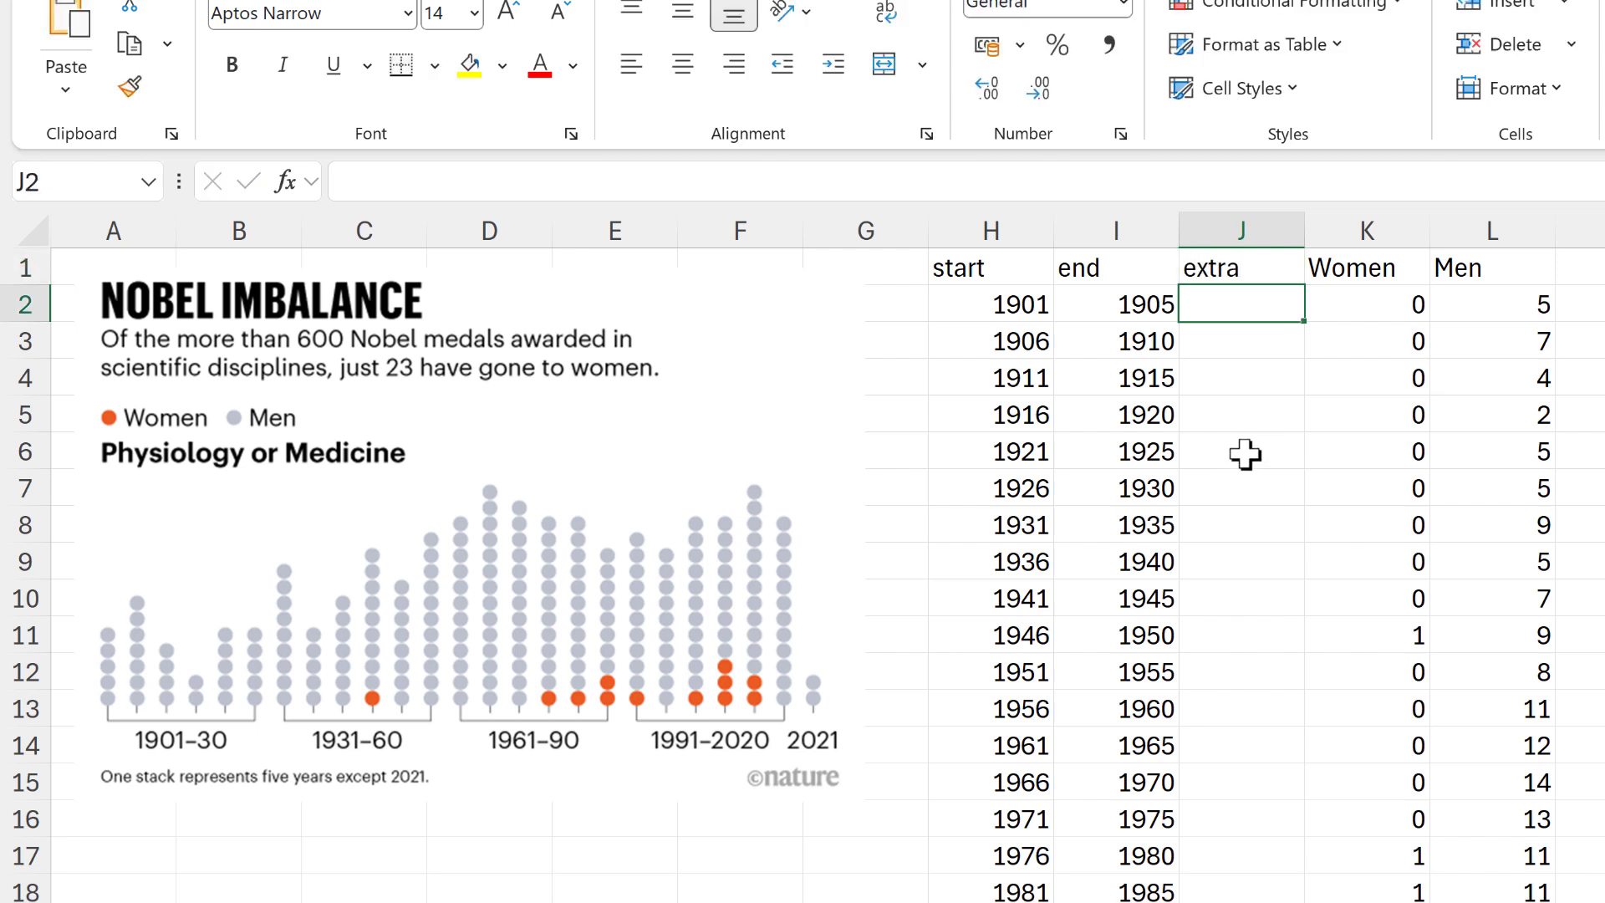
Step: Enter 1 in the first data row of the extra column and fill it down to the last data row
text(1)
click(1253, 402)
click(1245, 306)
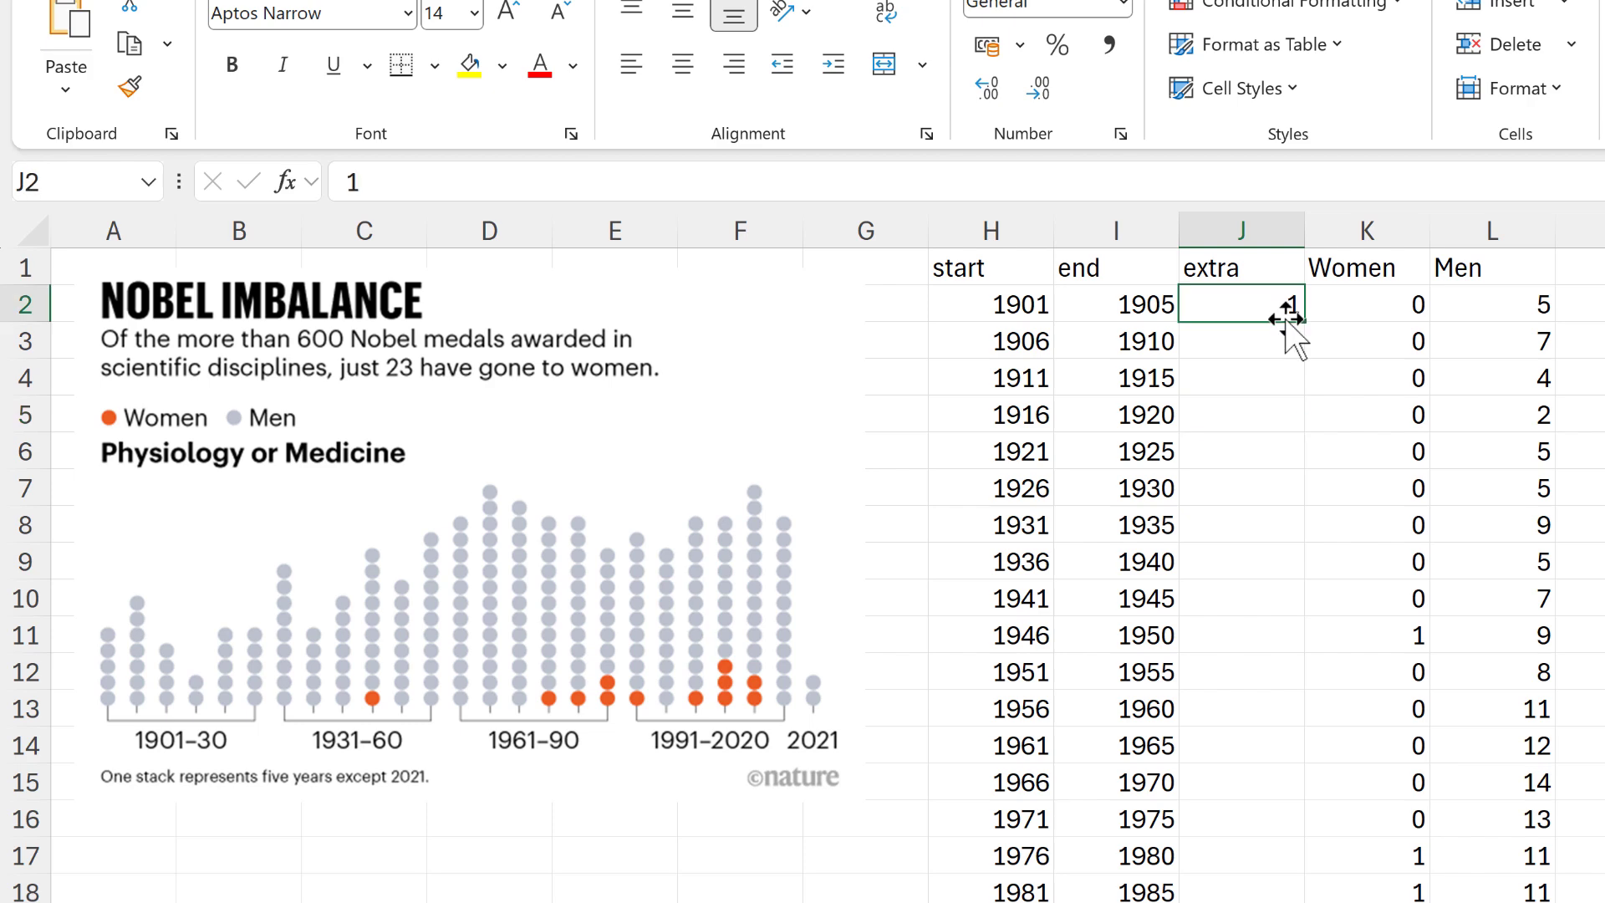
double_click(1301, 320)
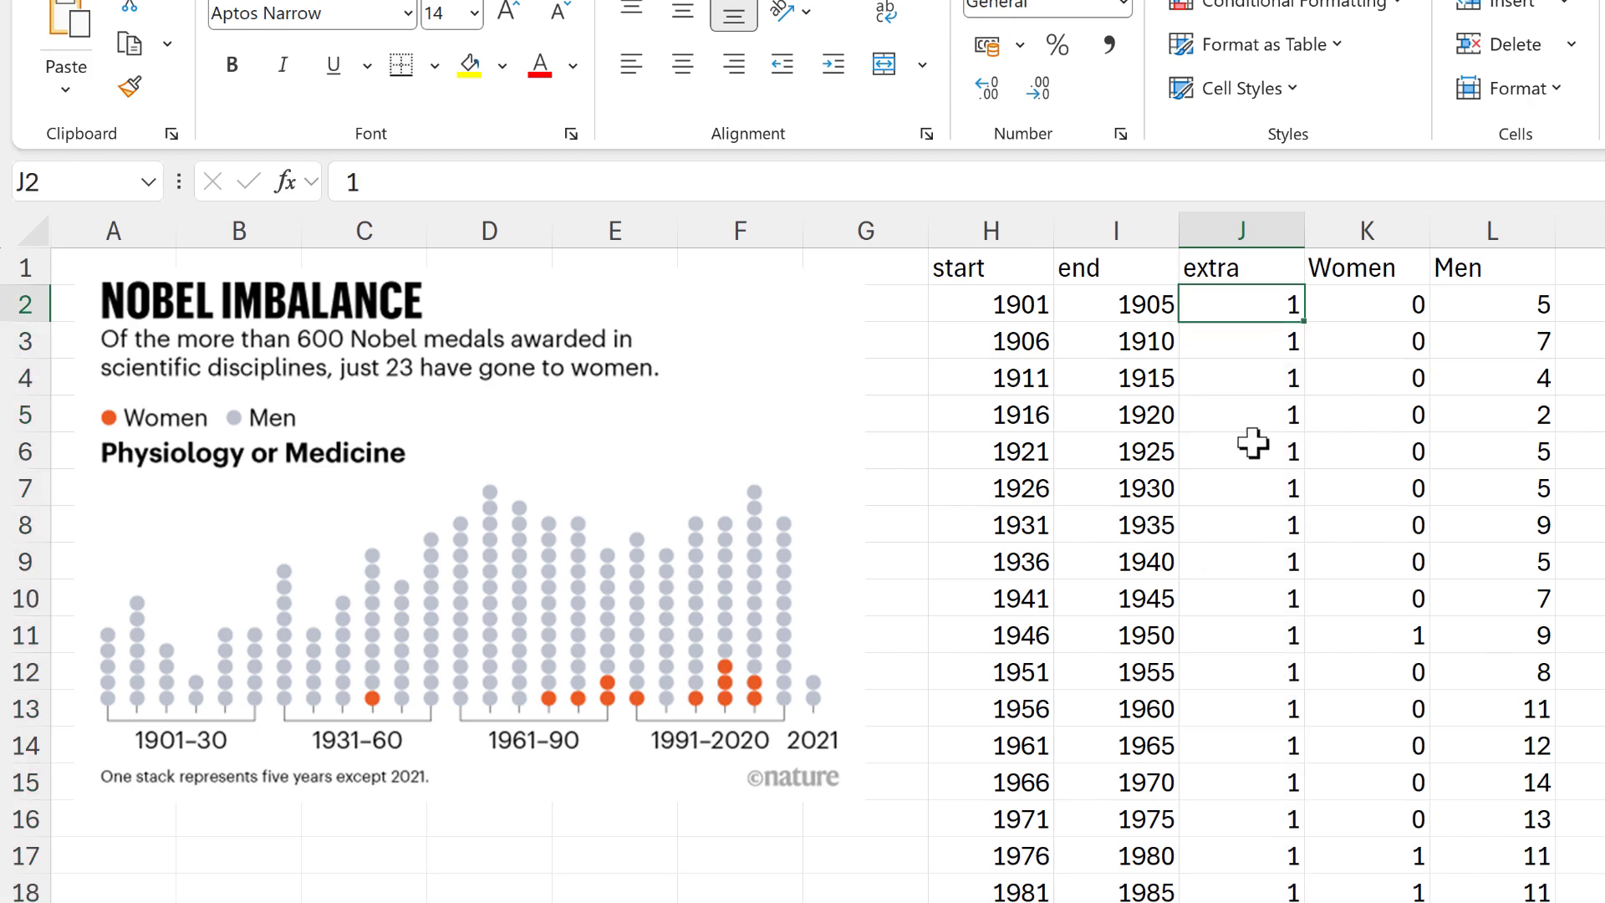
Step: Insert a 2-D Stacked Column chart from the full extra, Women and Men columns, including their headings
drag(1236, 267, 1474, 305)
key(ctrl+shift+Down)
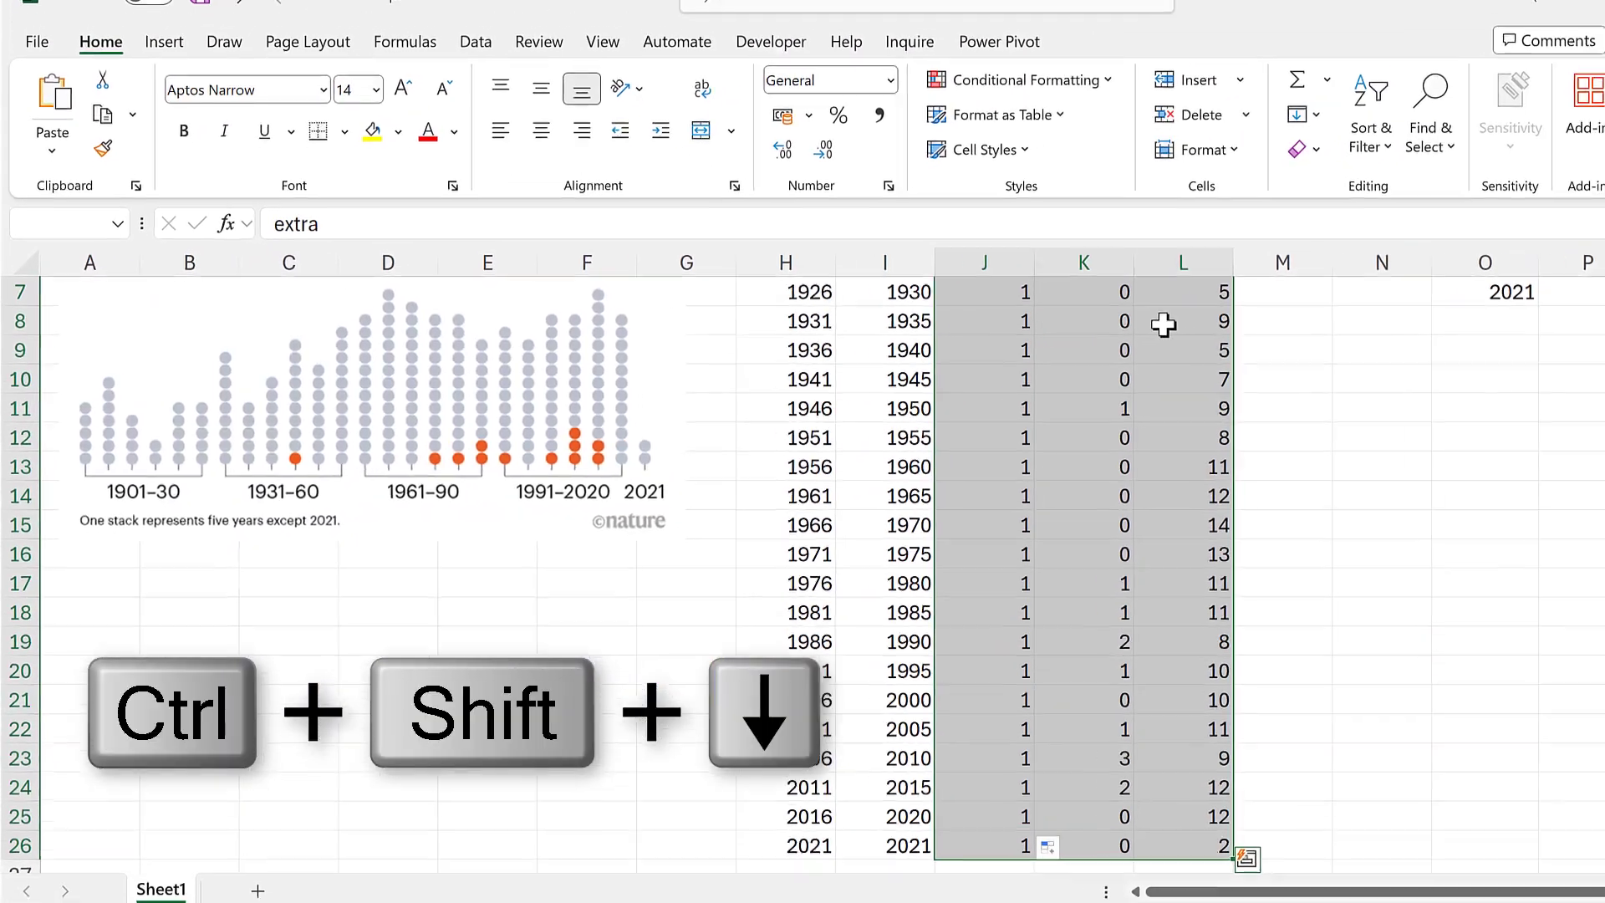
scroll(1471, 308, up, 2)
click(150, 71)
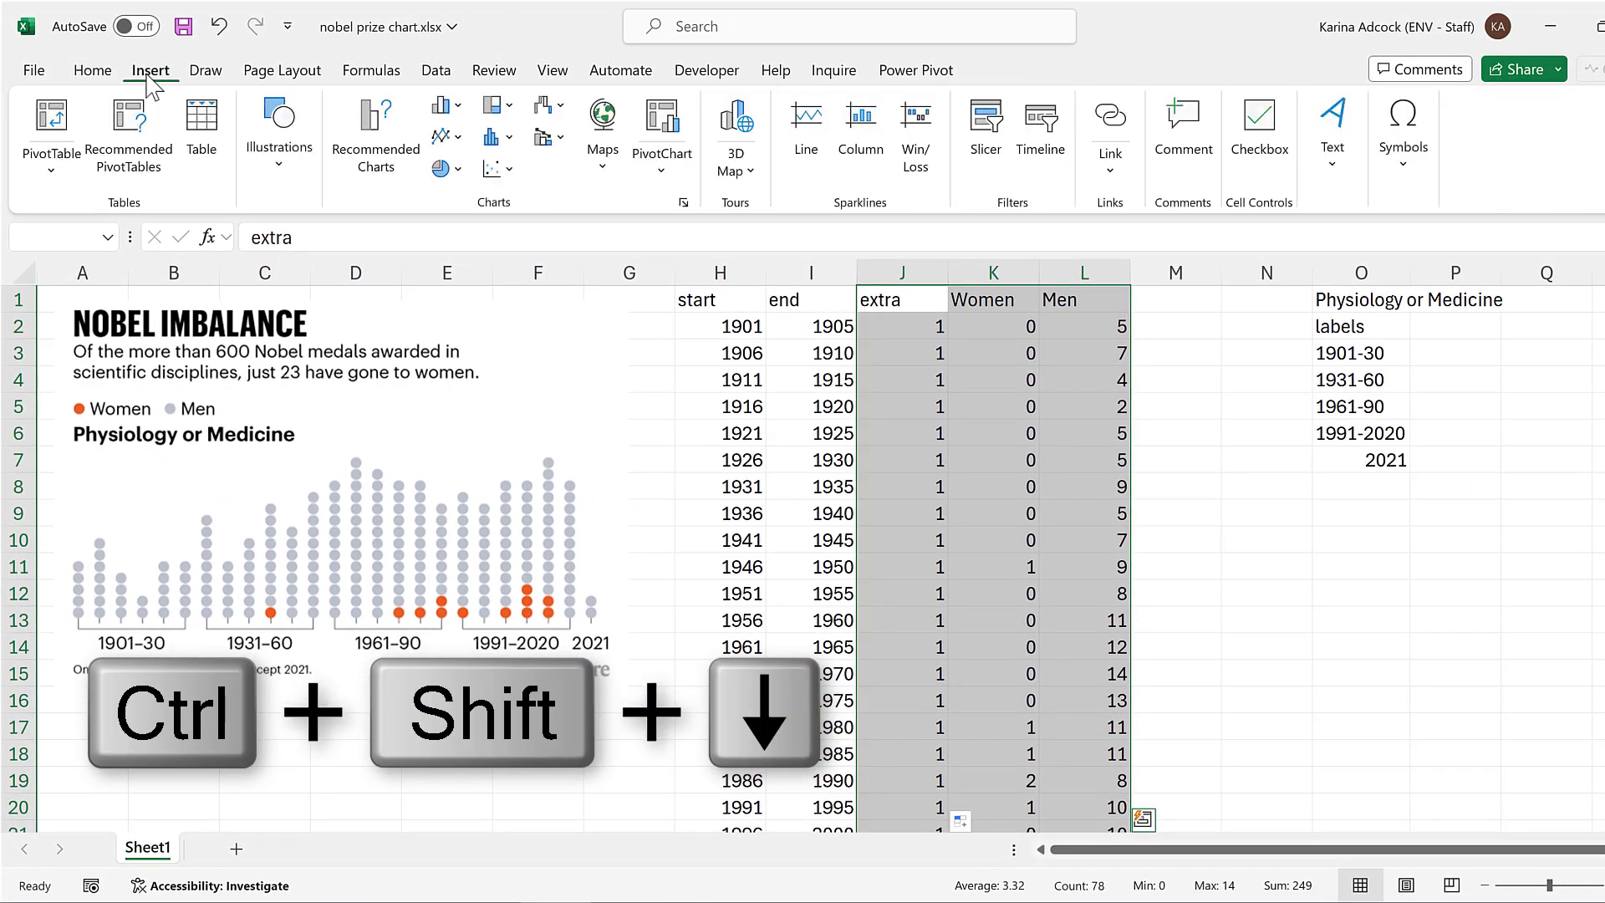
click(447, 105)
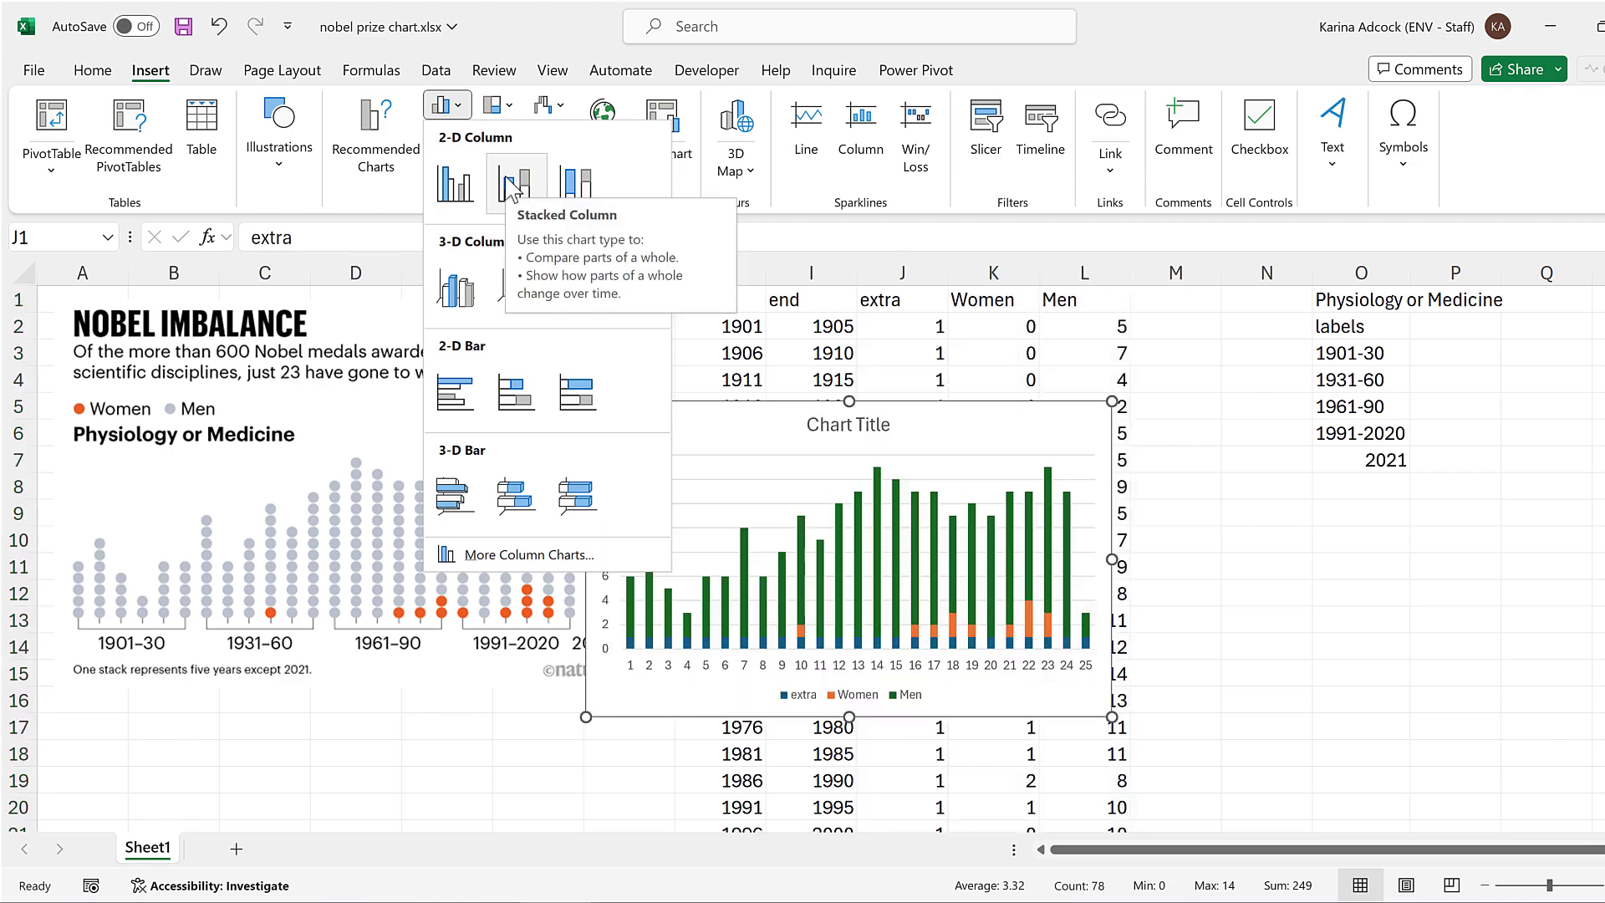
click(511, 188)
Step: Move the stacked column chart beside the Nobel Imbalance picture, enlarge it, and deselect it
drag(649, 391, 690, 304)
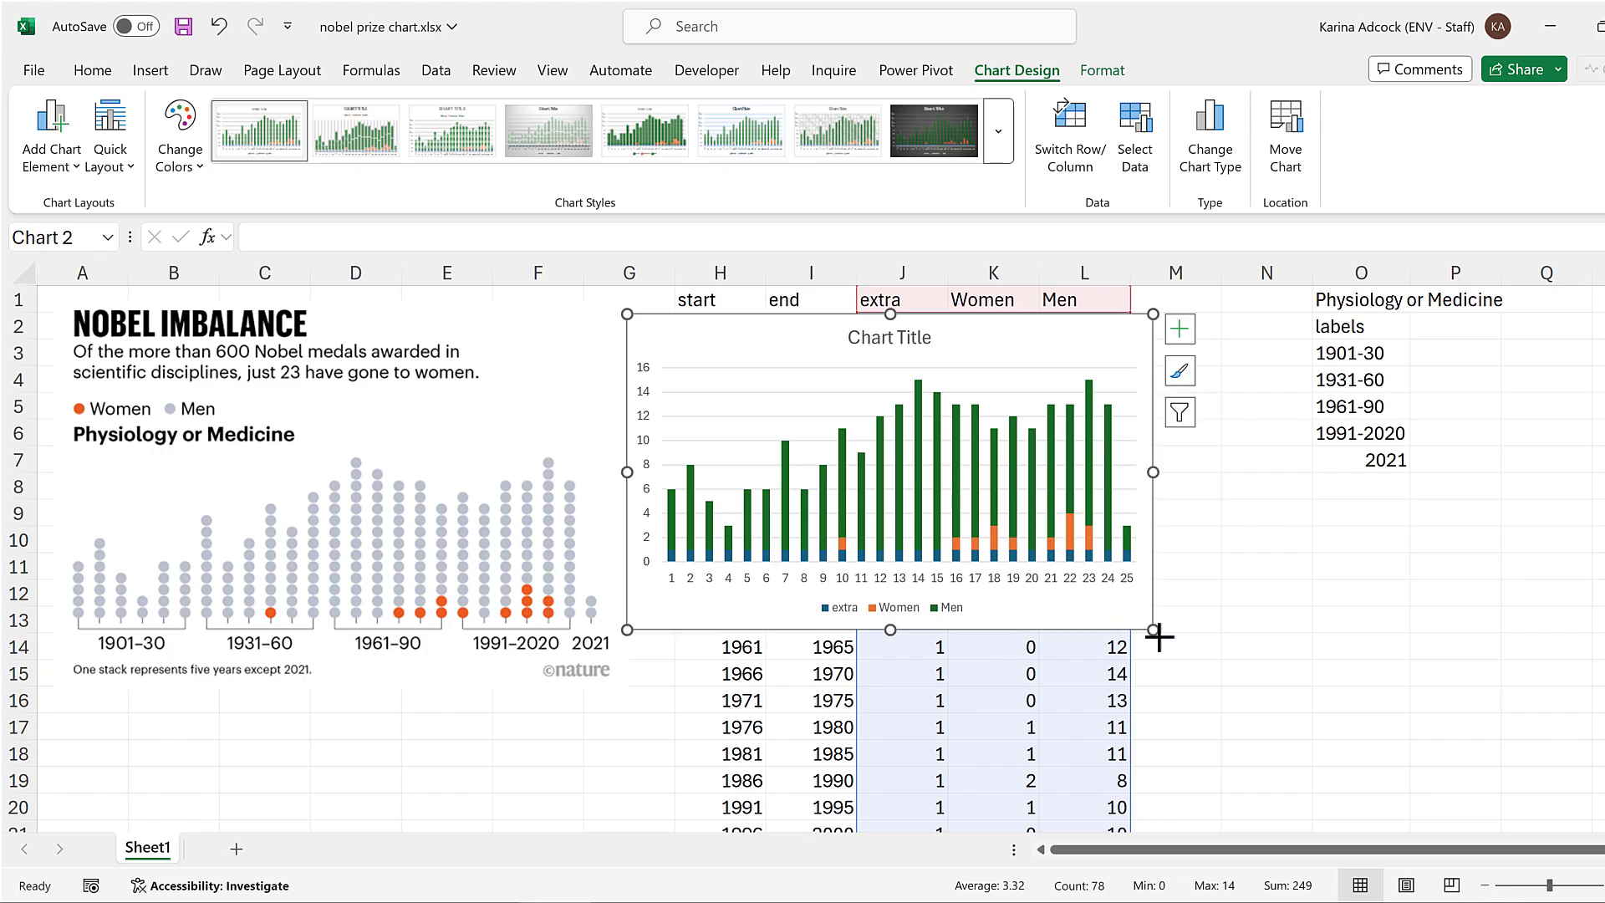
drag(1158, 637, 1254, 702)
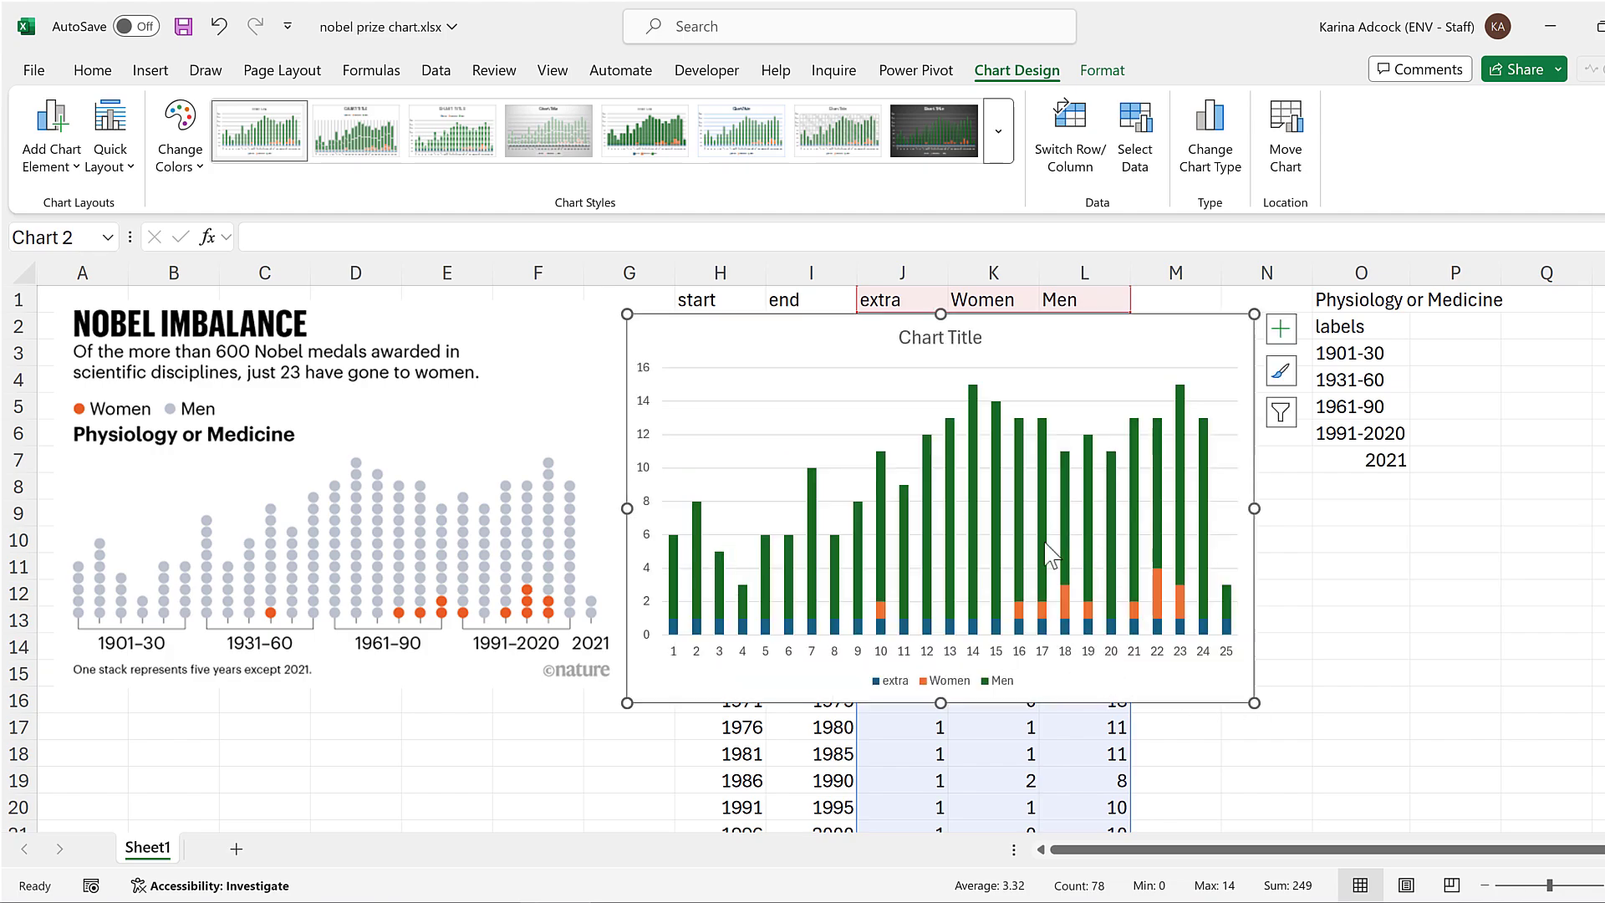
click(592, 724)
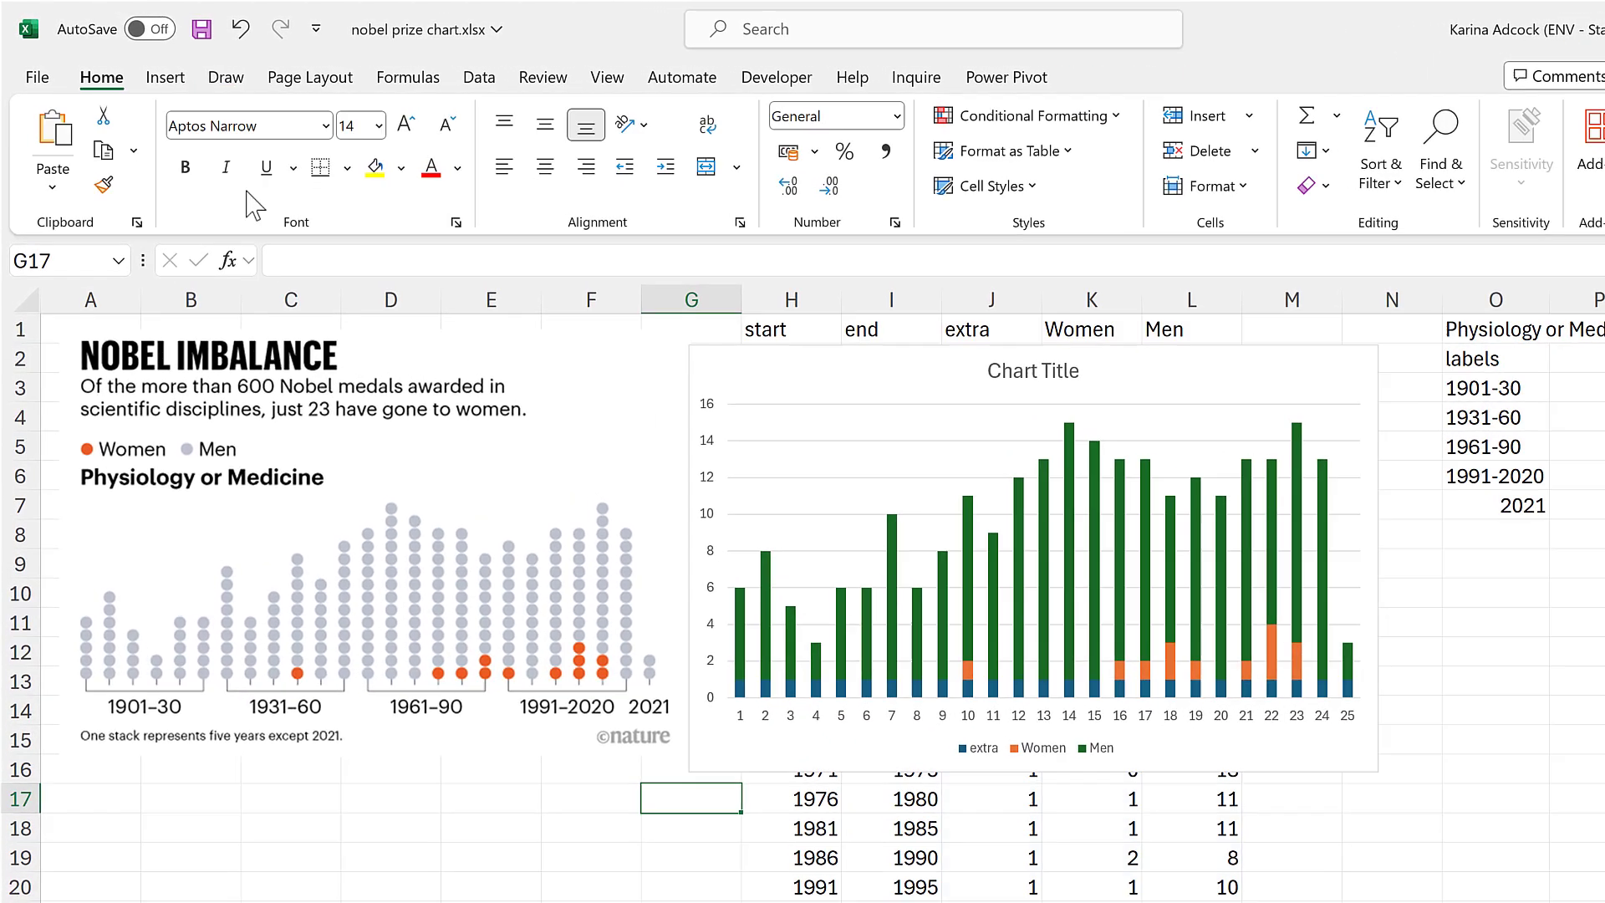
Step: Draw a perfect circle about 1.43 cm across over the empty area above the chart's first columns
click(164, 77)
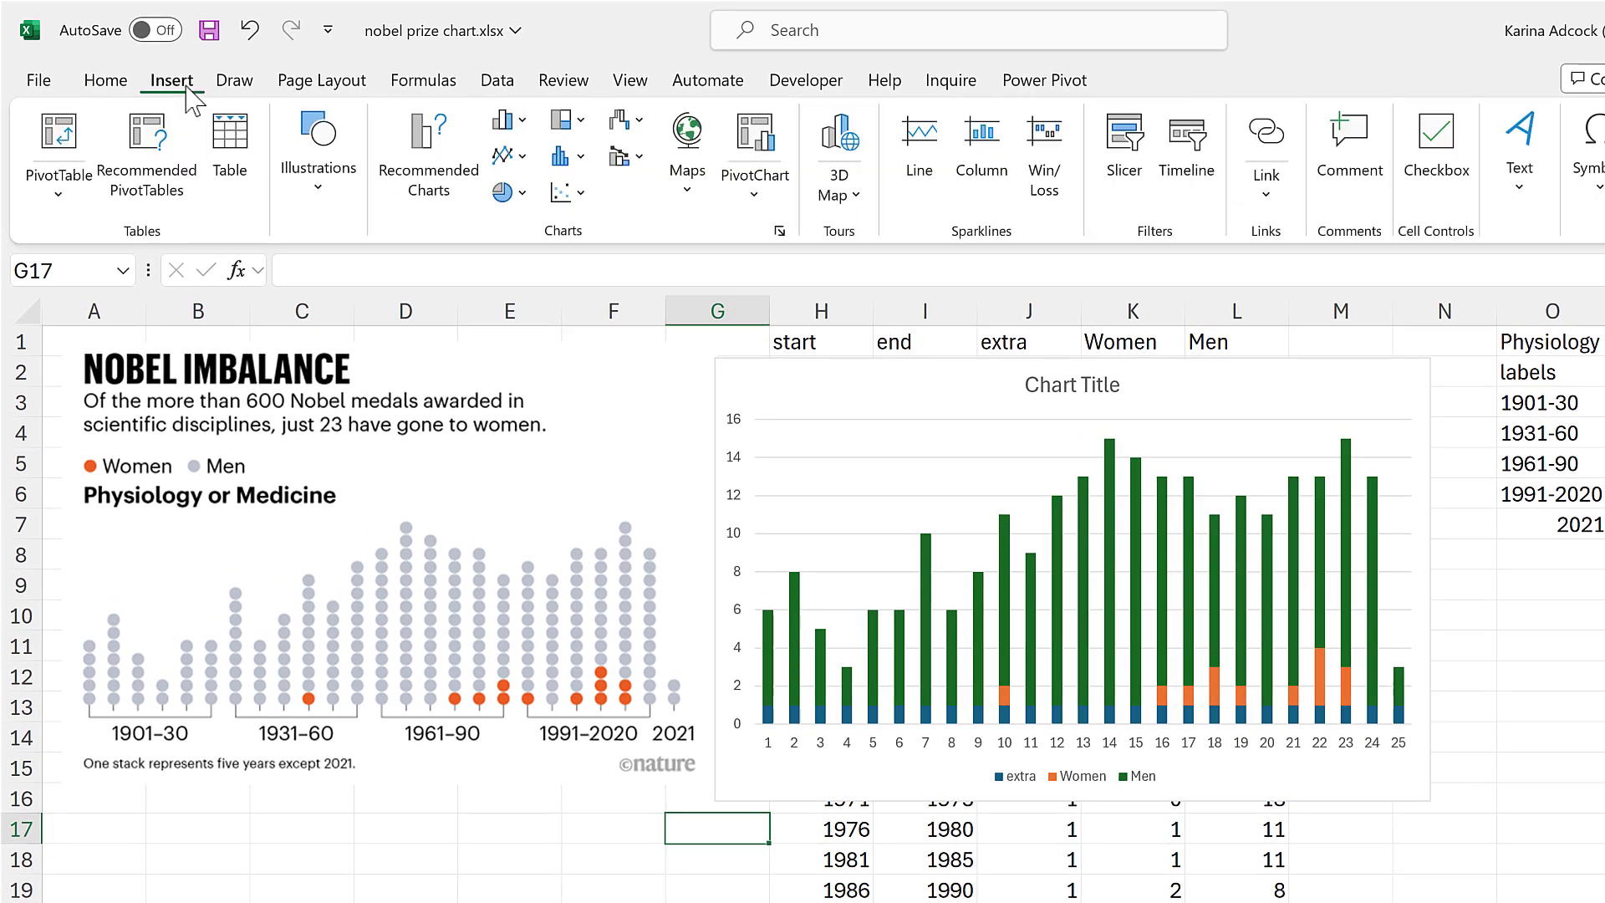
click(345, 201)
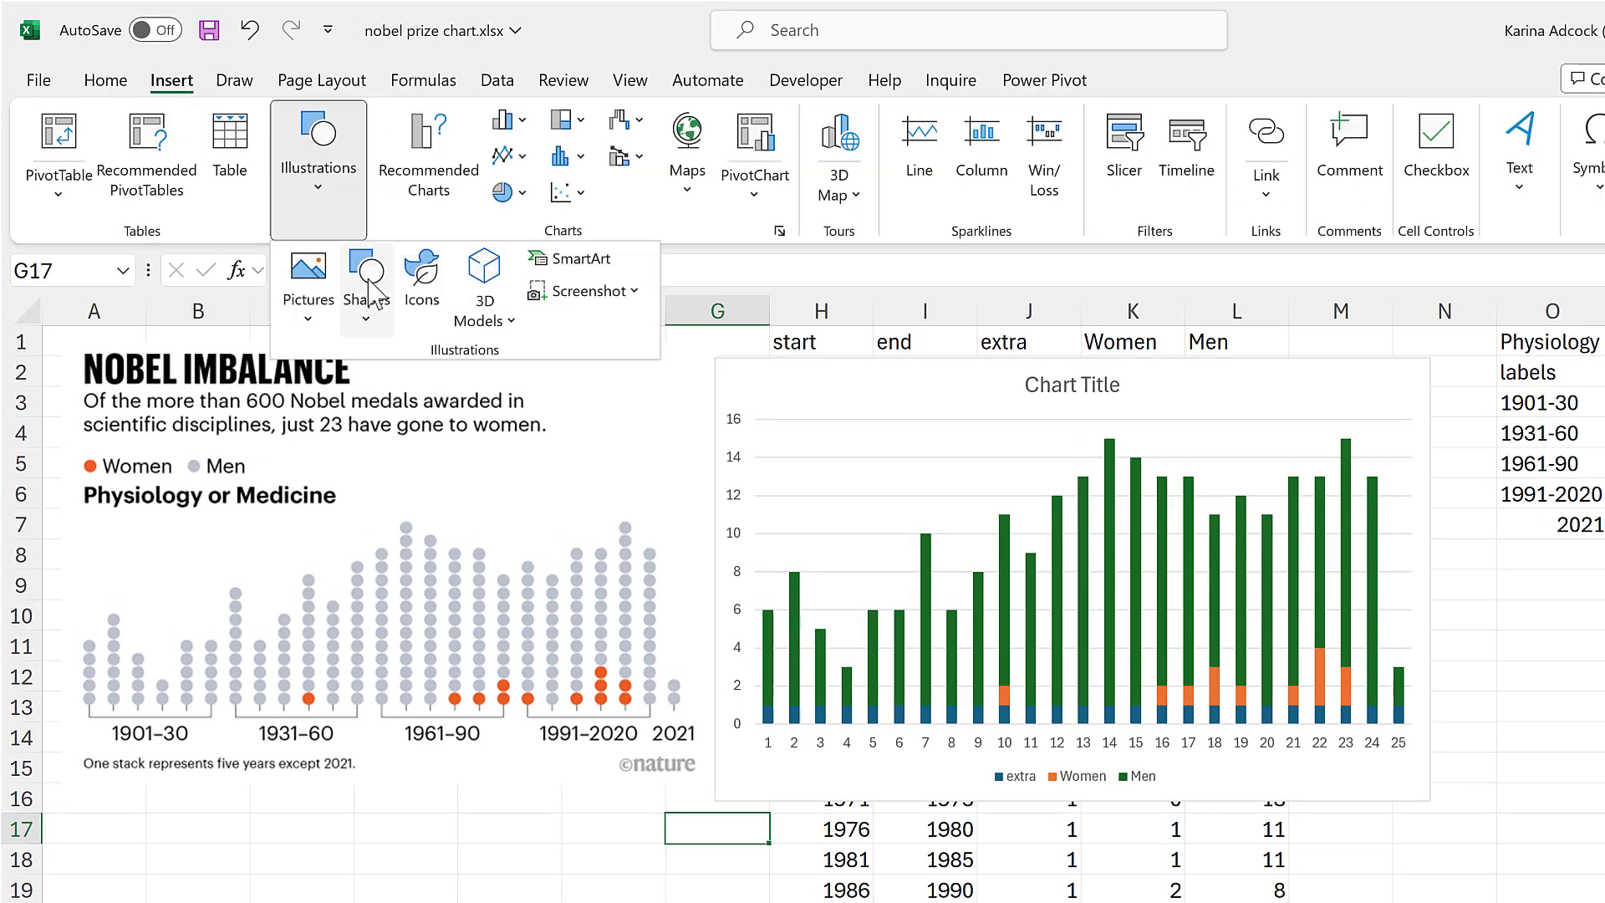
click(368, 288)
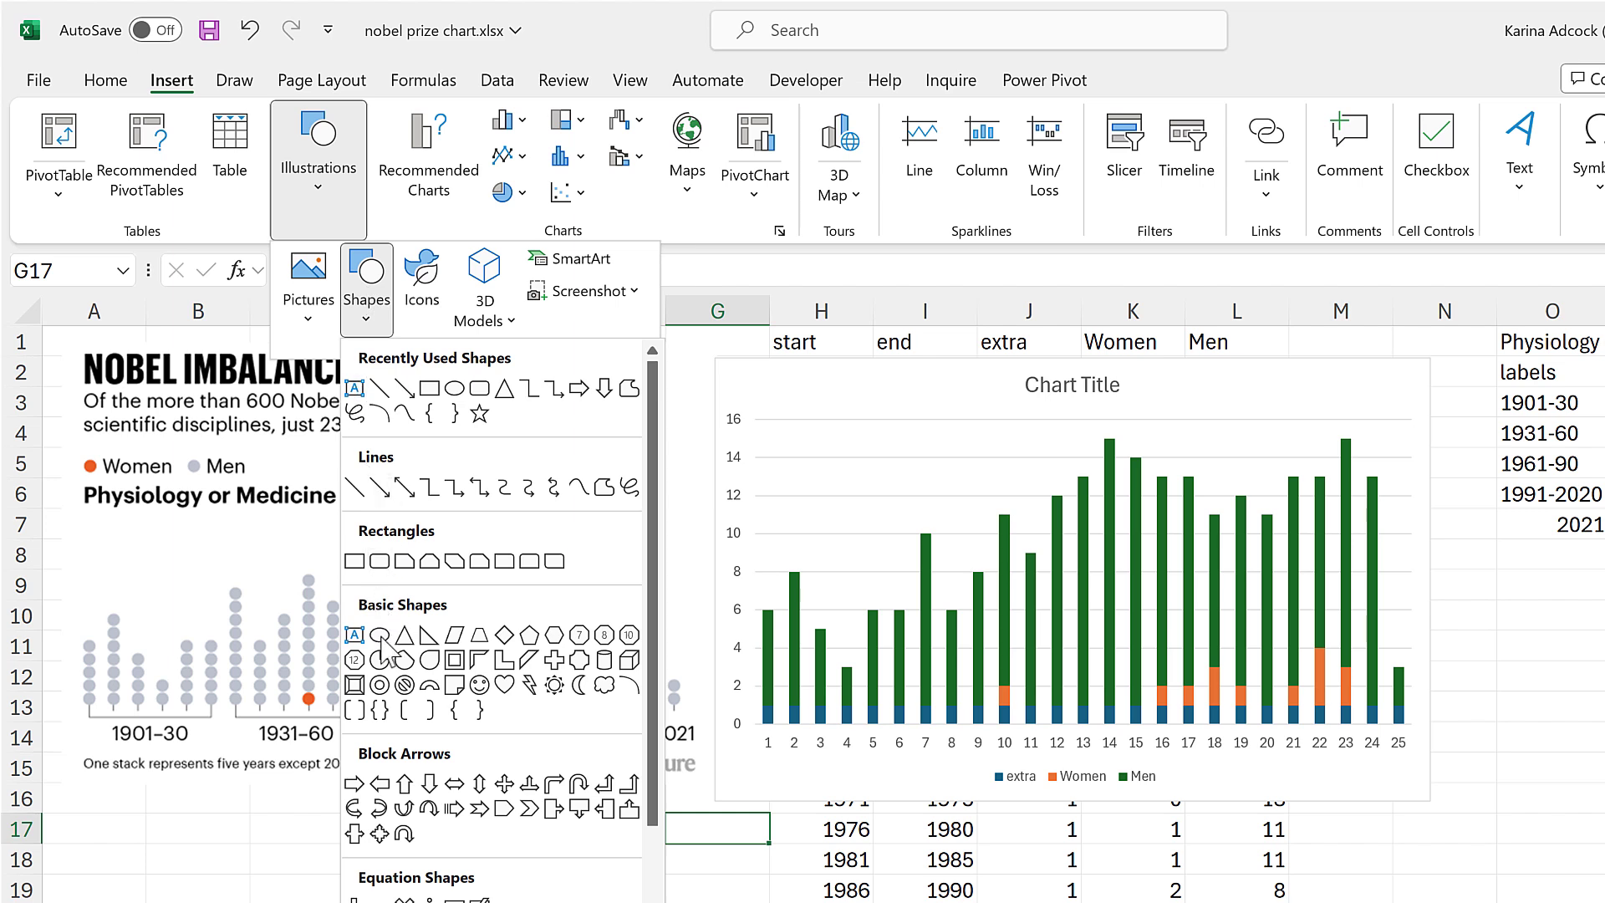
click(381, 637)
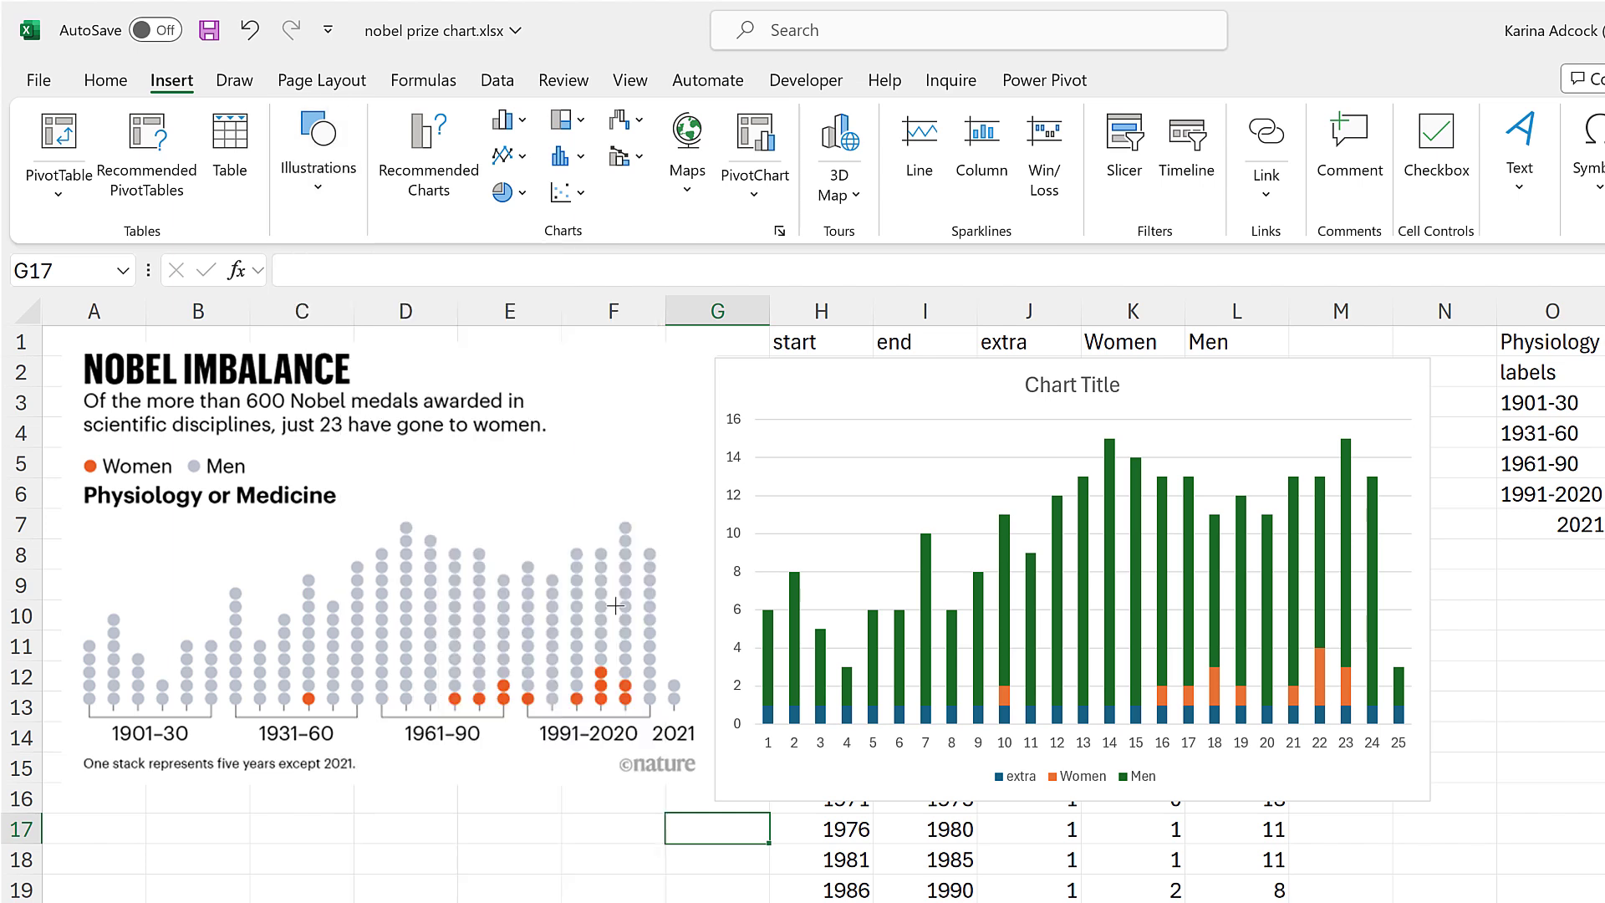
key(shift)
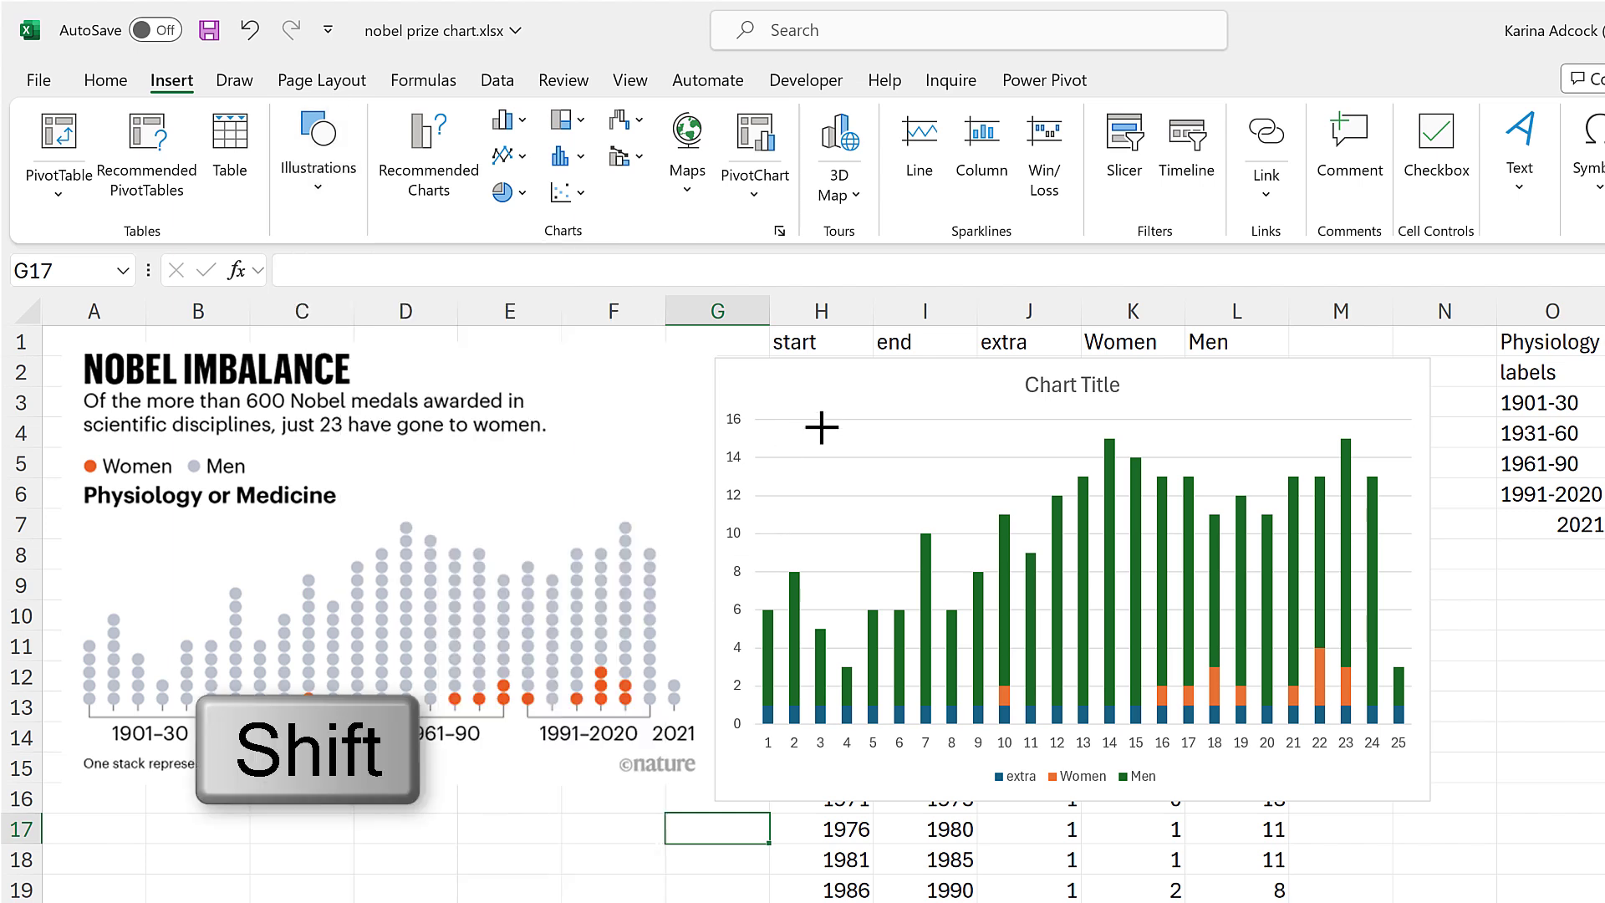
drag(781, 390, 850, 459)
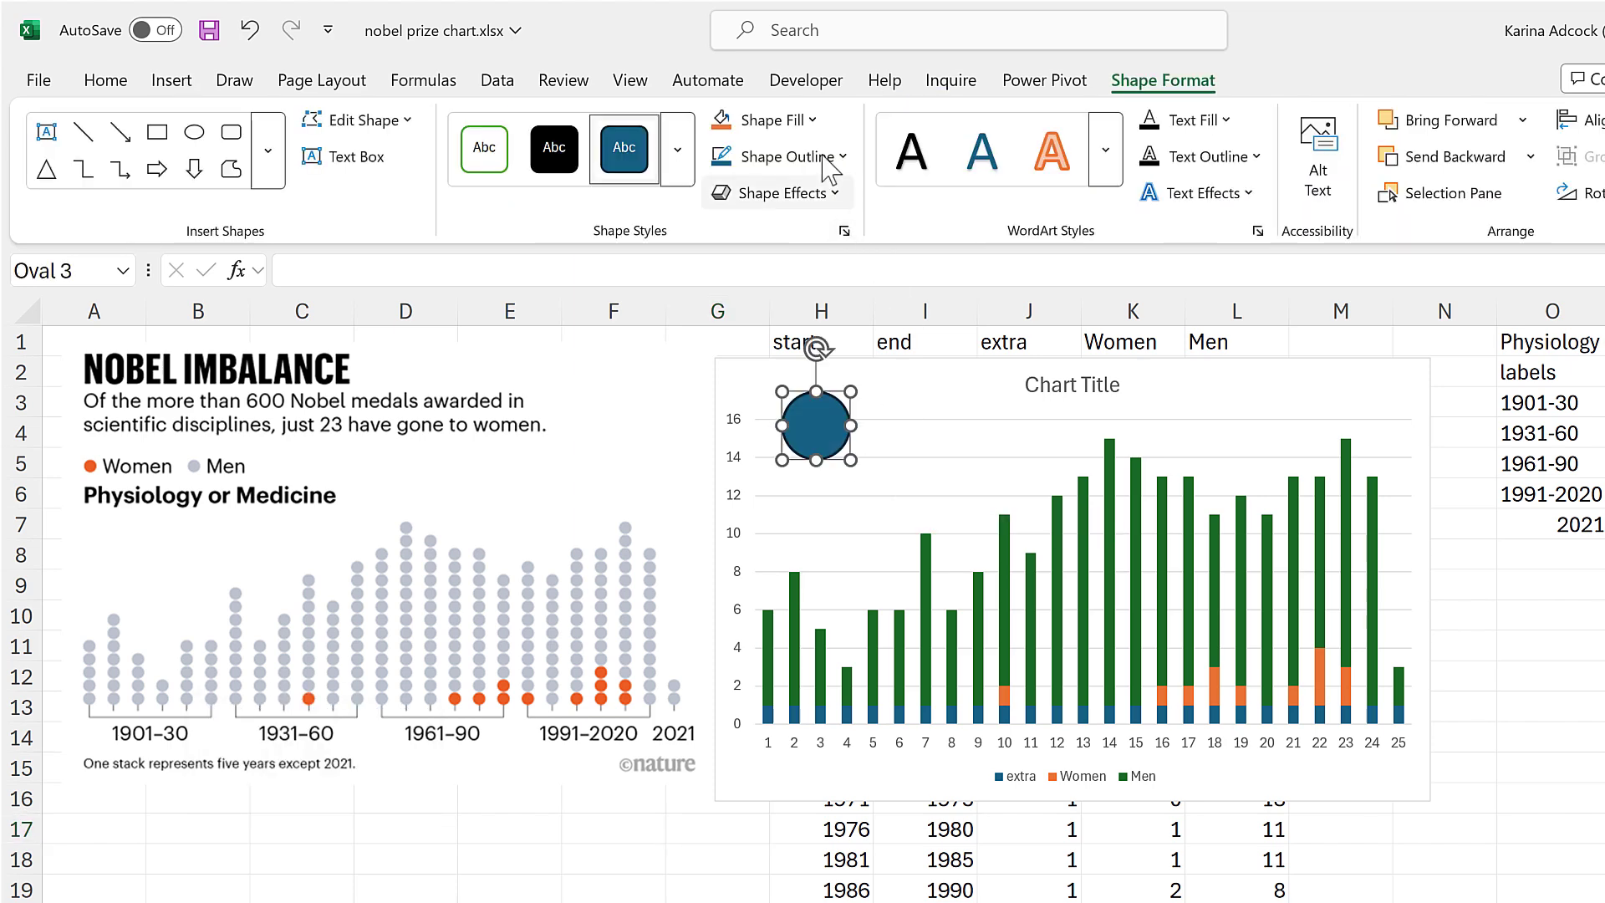
Step: Give the circle a white outline and the light grey fill from the recent colors
click(824, 158)
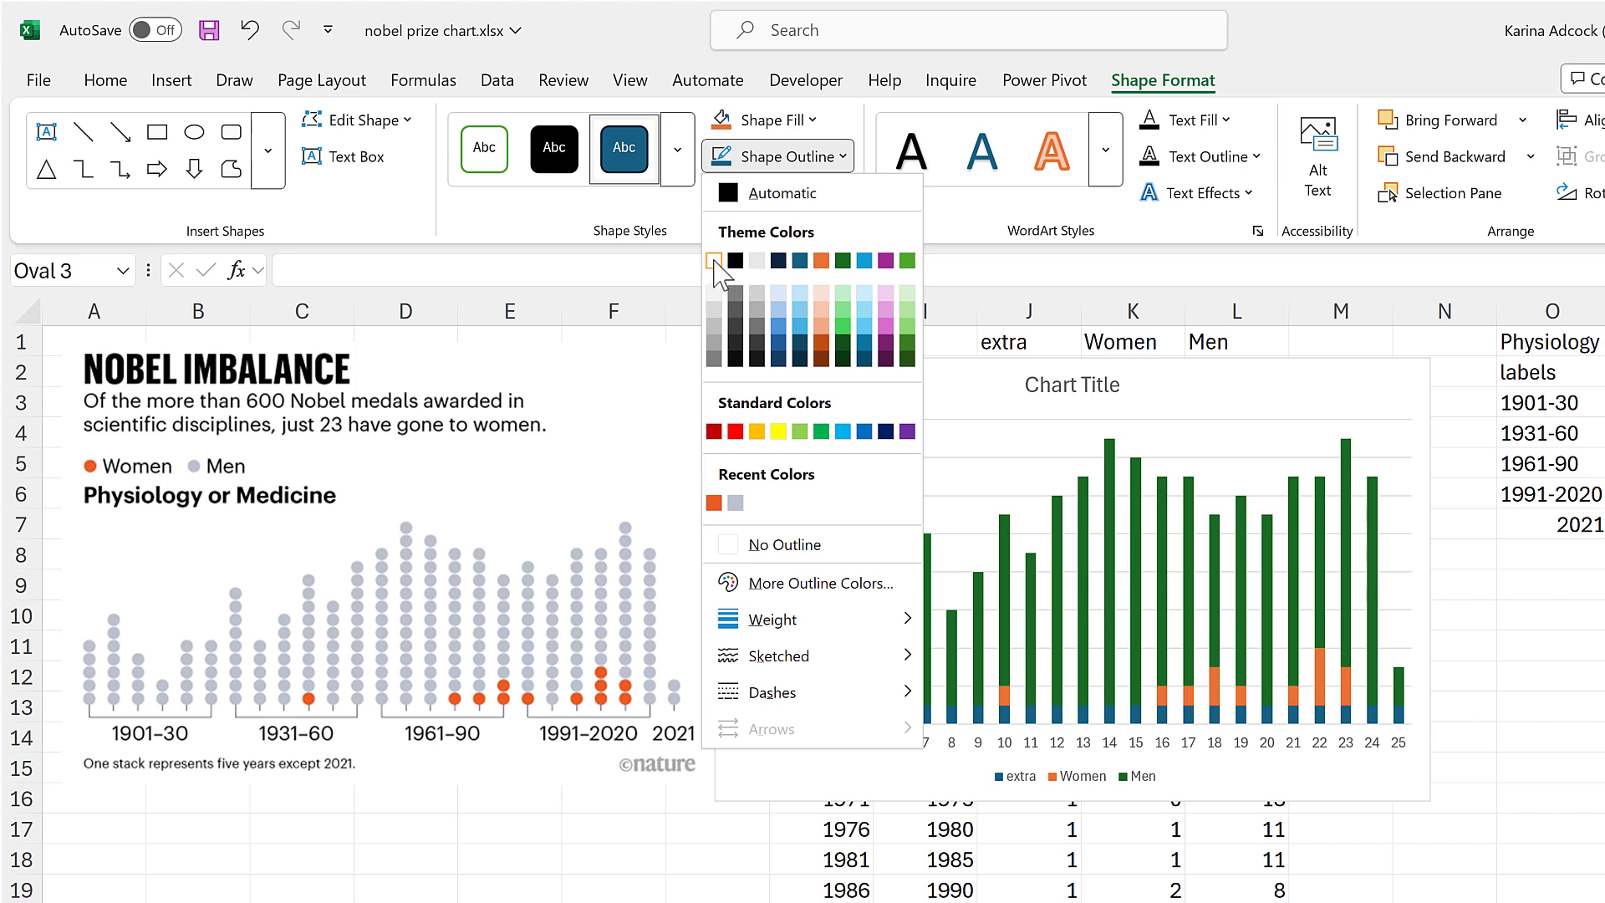
click(712, 261)
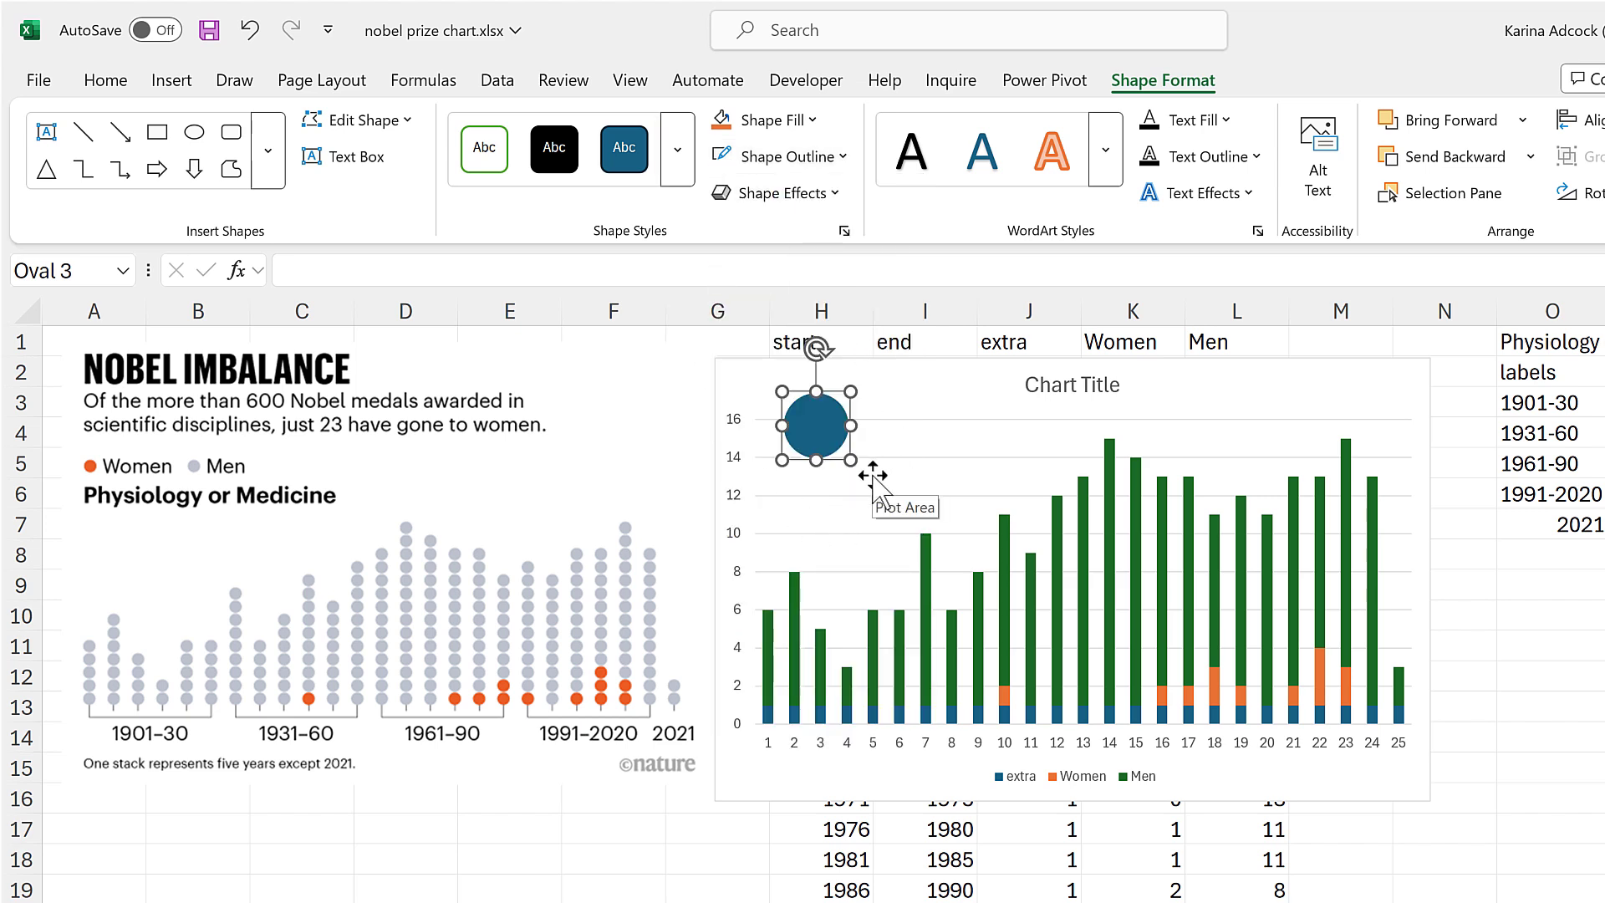
click(811, 121)
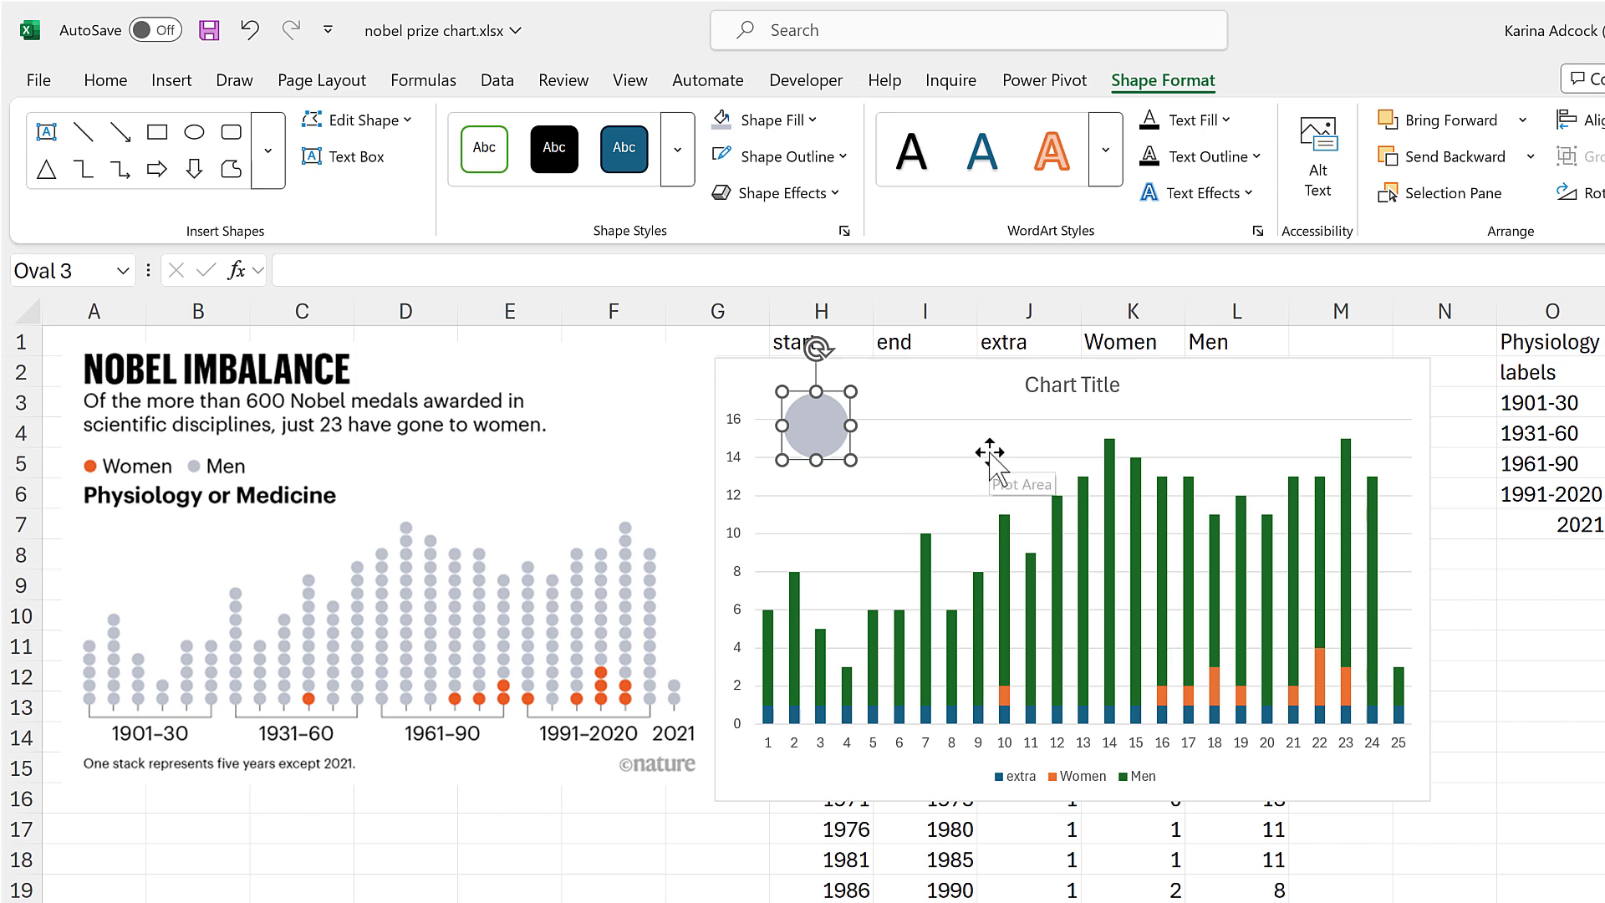
Step: Copy the grey circle and paste it onto the Men series as its column fill
key(ctrl+c)
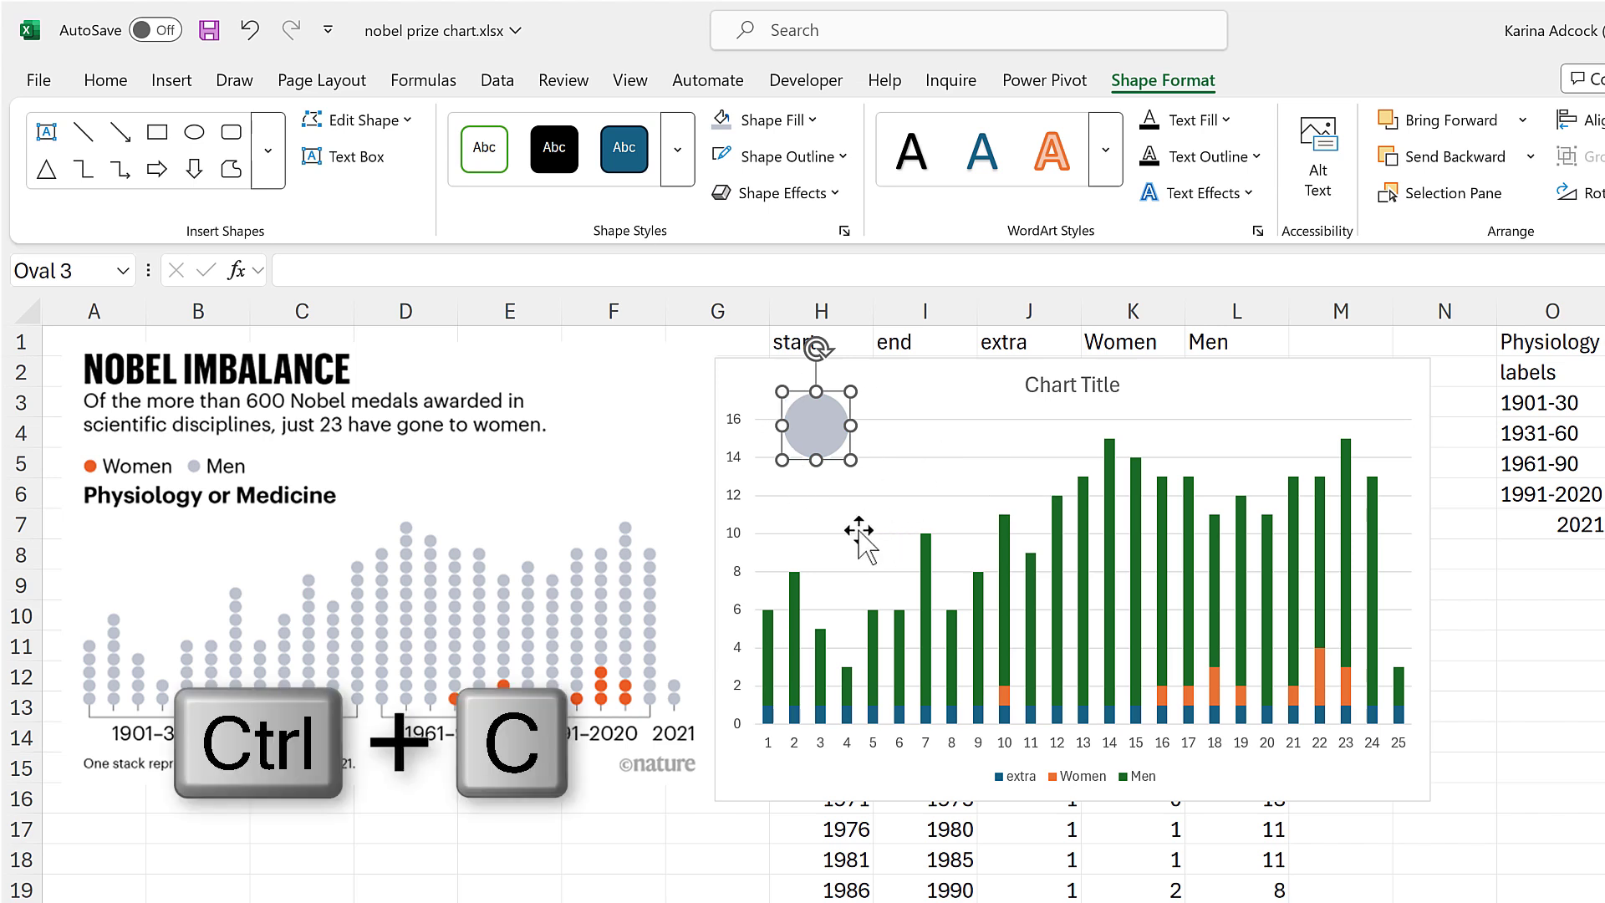
click(925, 562)
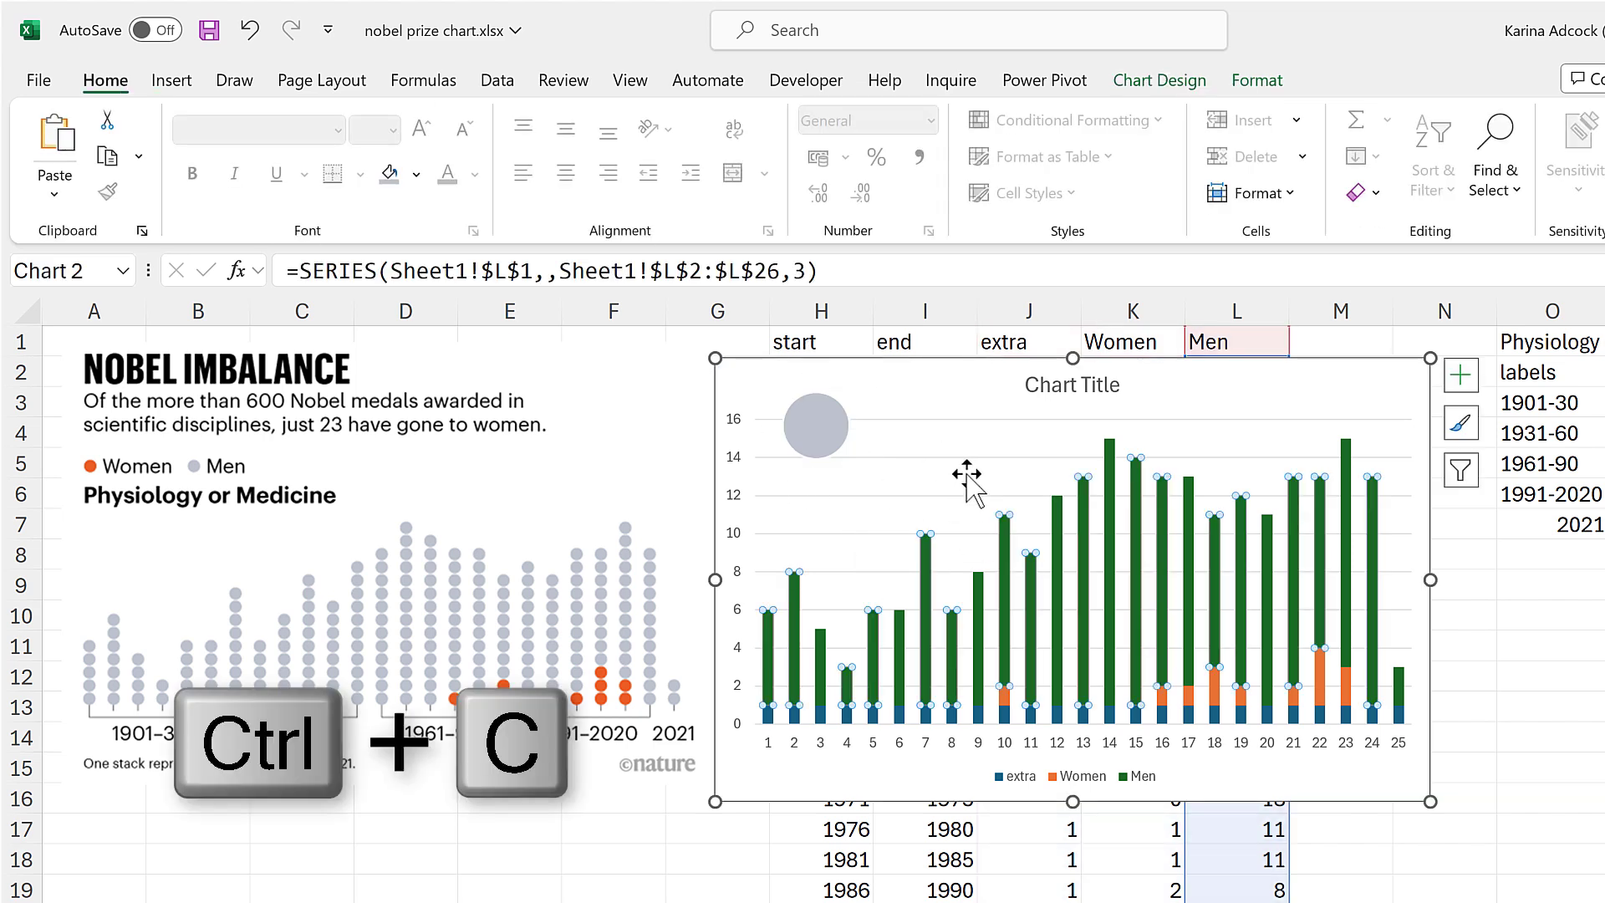
key(ctrl+v)
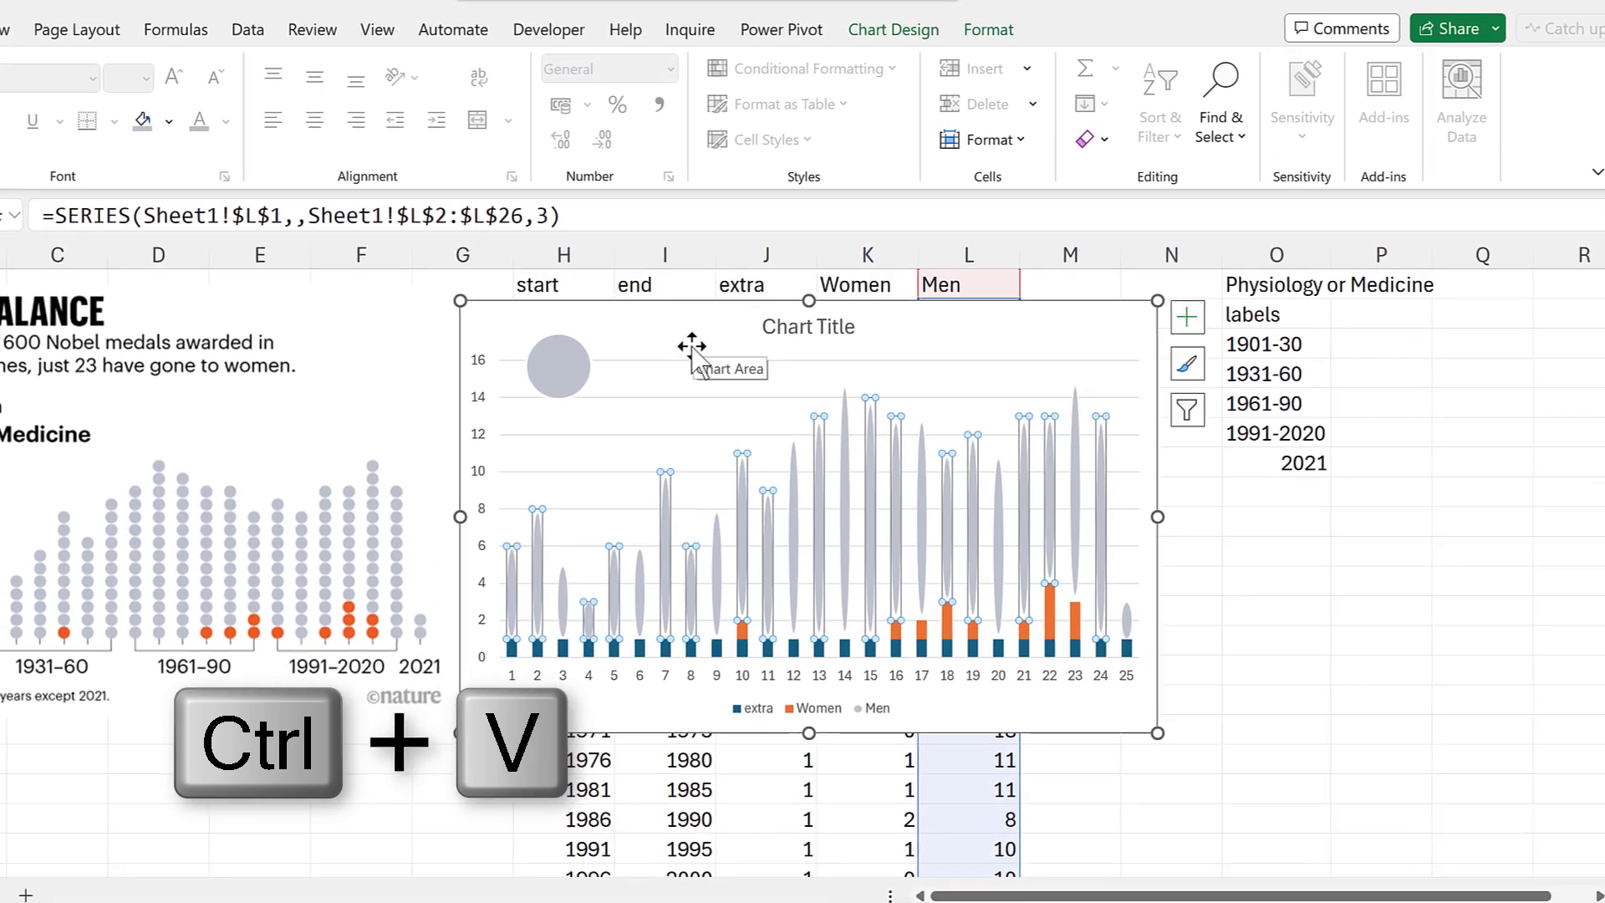
Step: Set the Men series picture fill to Stack and Scale with
key(ctrl+1)
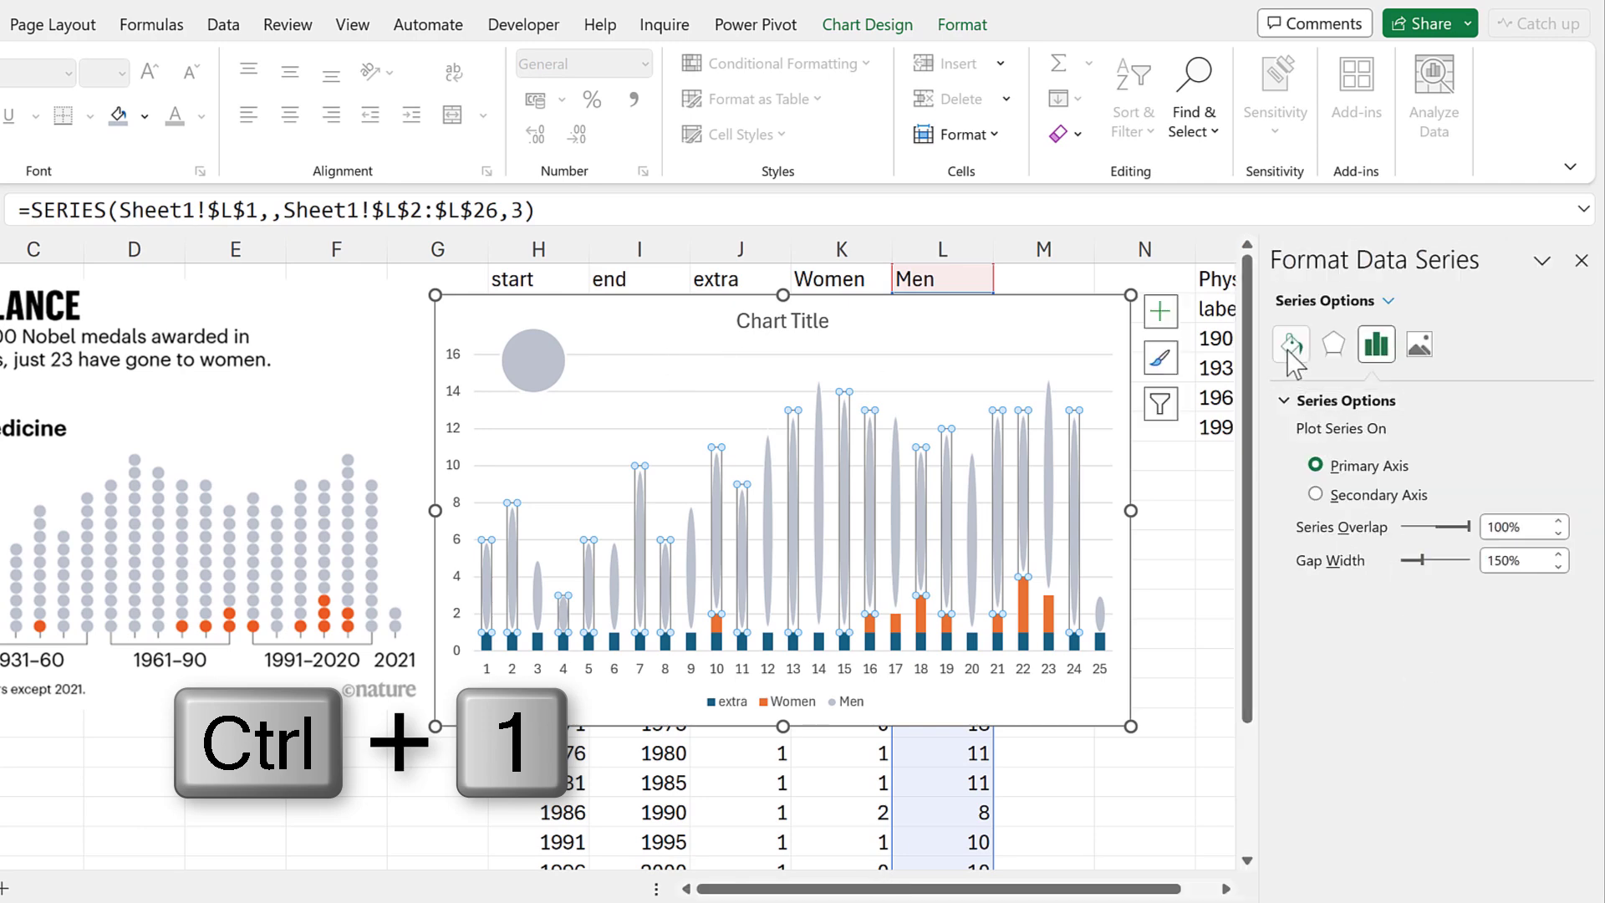
click(1291, 344)
click(1316, 409)
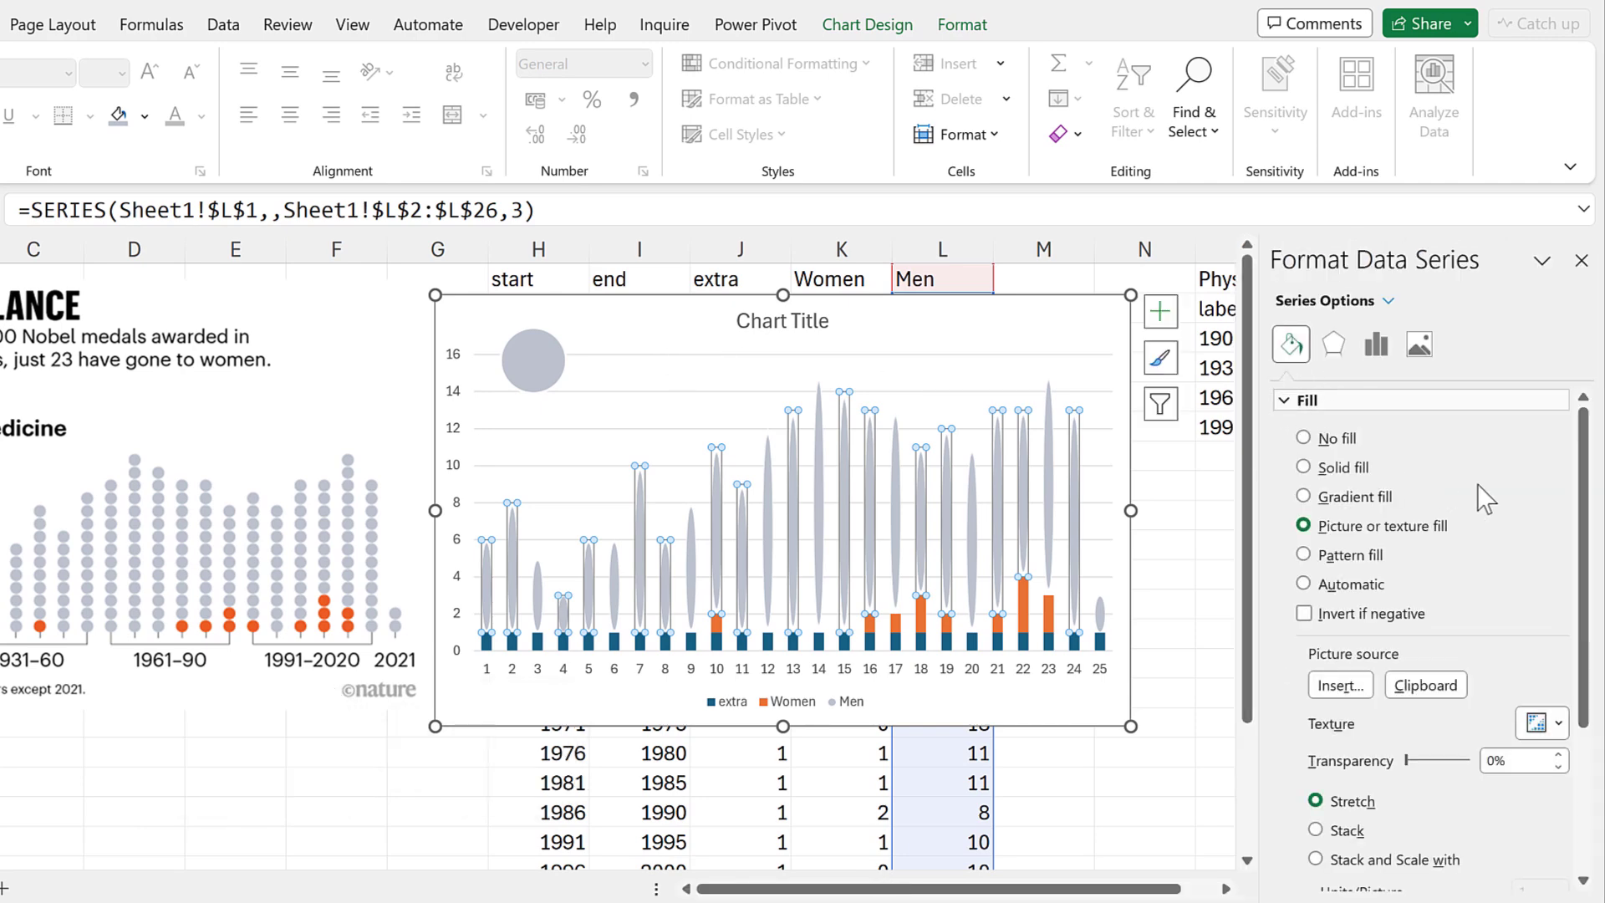
scroll(1500, 493, down, 1)
scroll(1501, 493, down, 2)
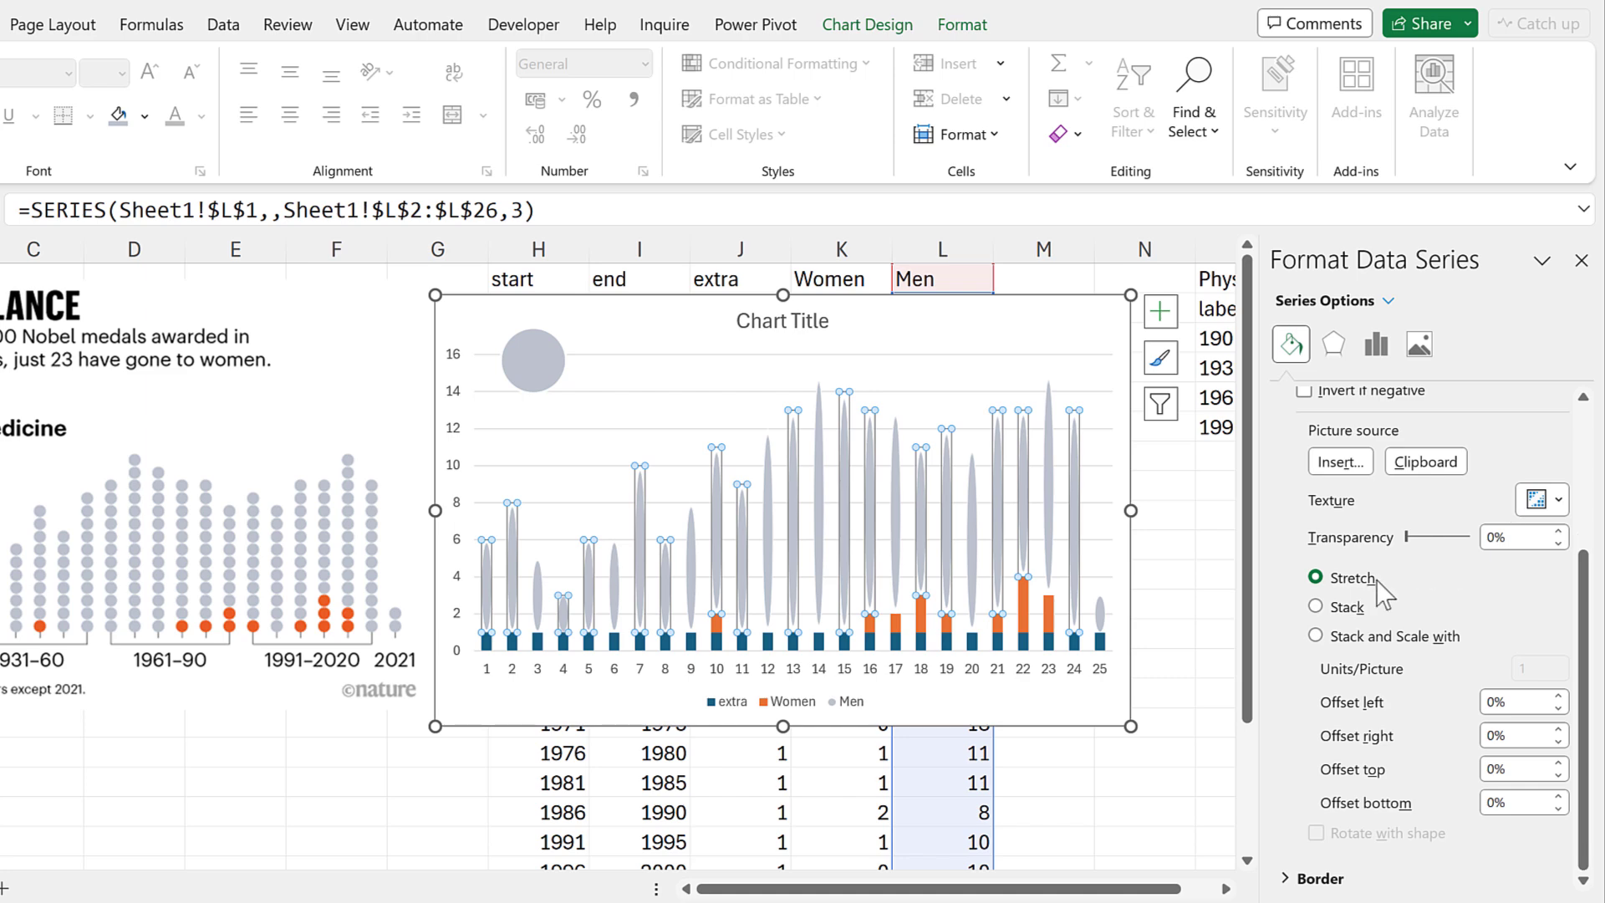
click(1315, 637)
scroll(1500, 570, up, 2)
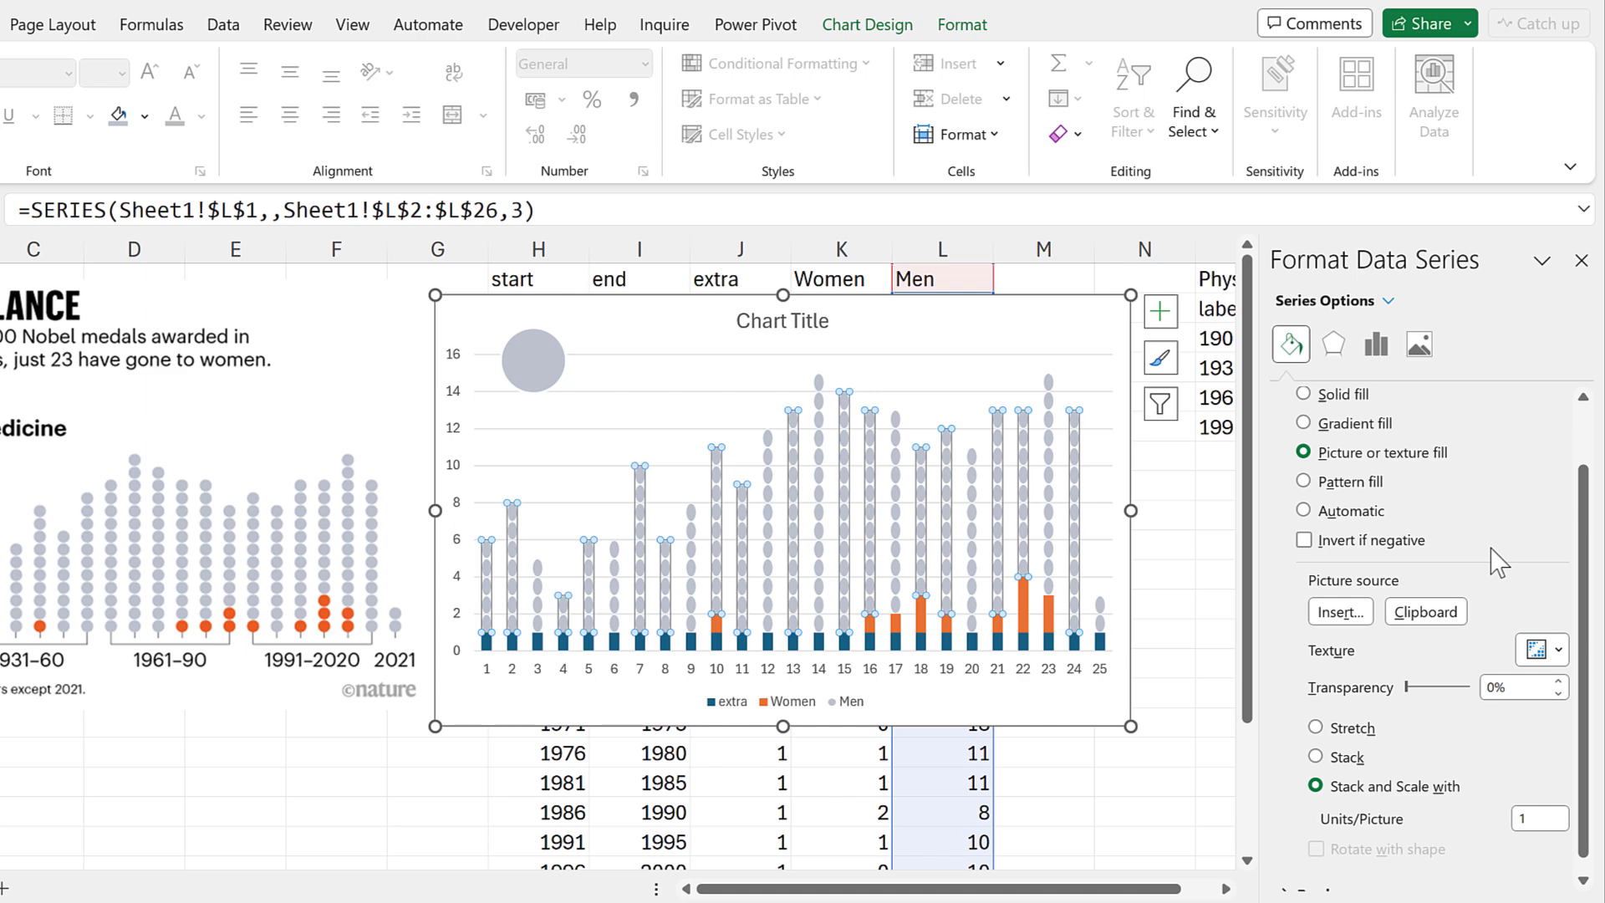
scroll(1490, 547, down, 1)
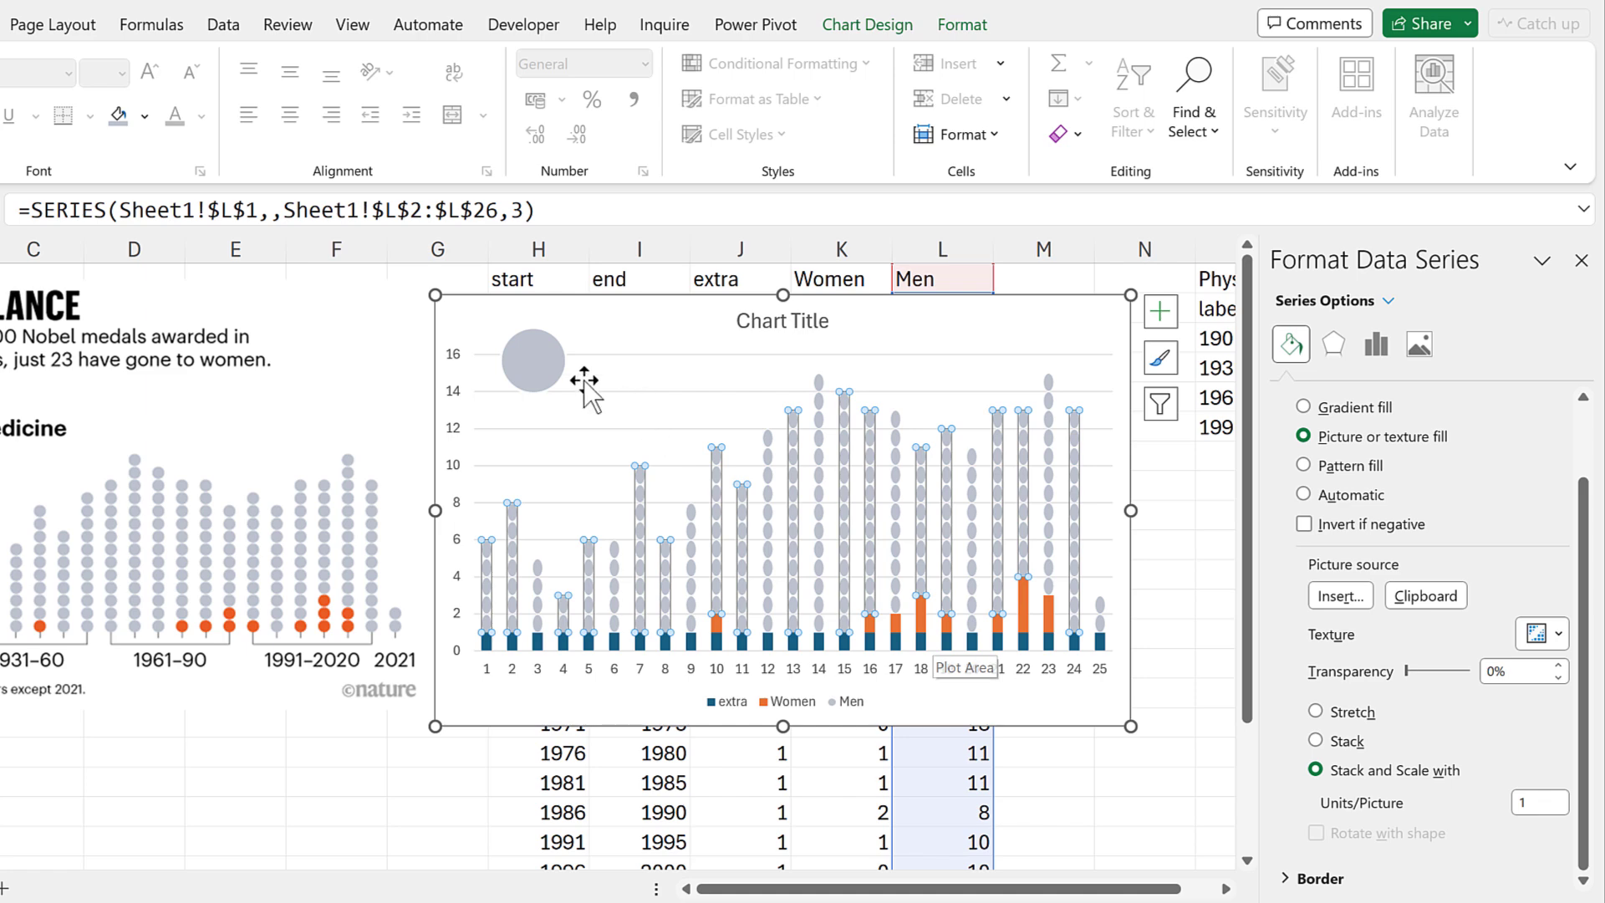
Step: Change the circle's fill to the orange from the recent colors
click(535, 359)
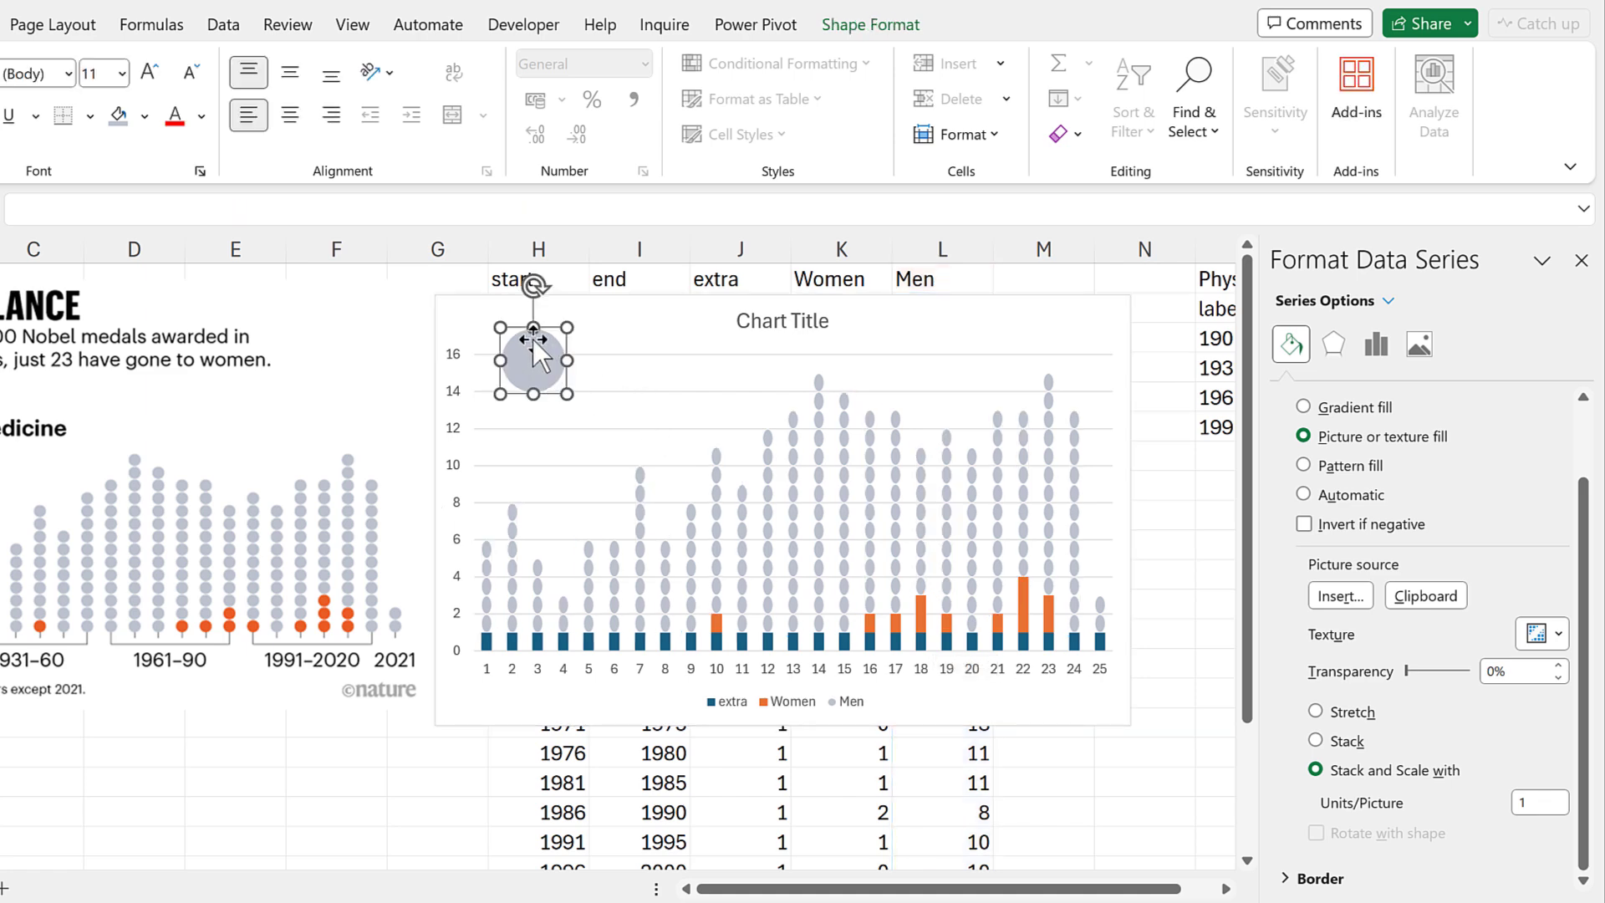
click(850, 29)
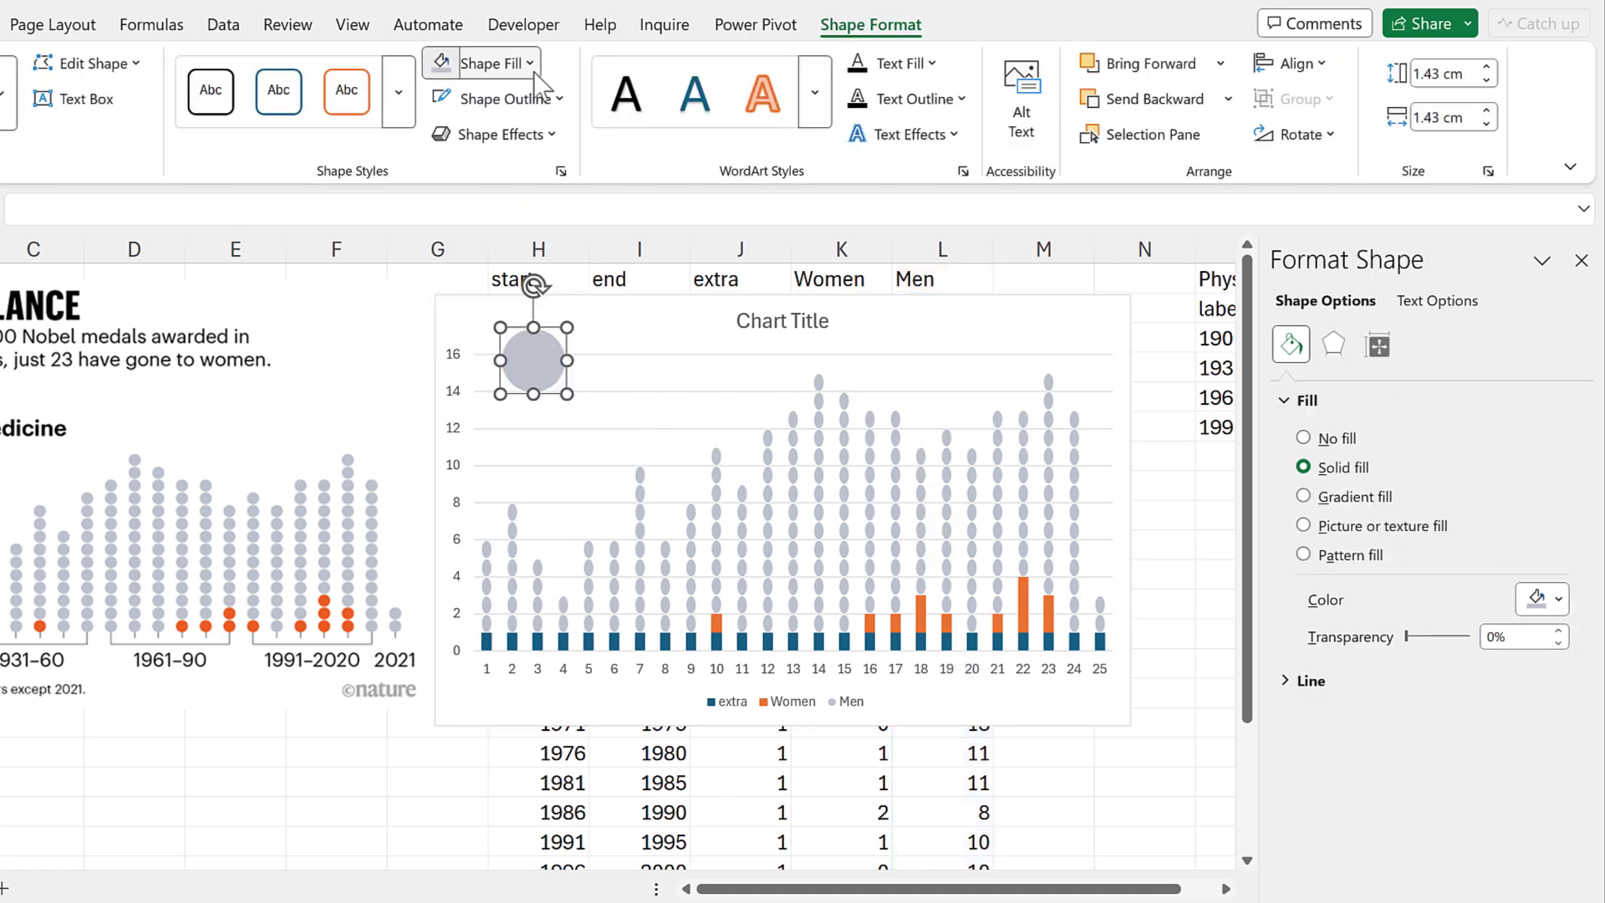
click(532, 67)
click(454, 400)
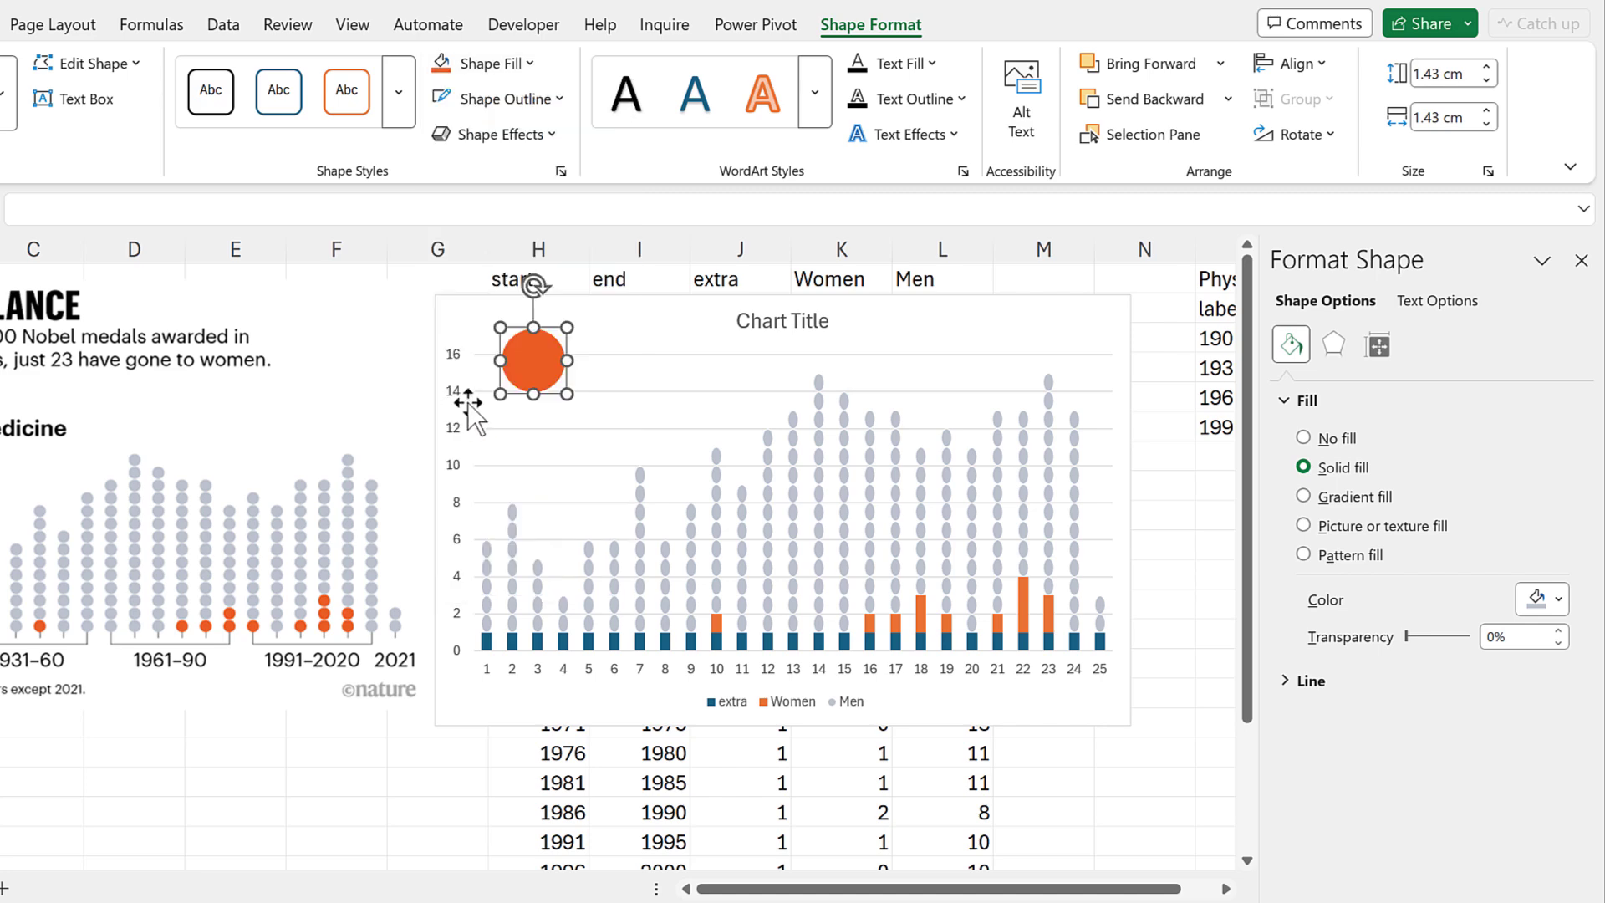
Step: Copy the orange circle and paste it onto the Women series as its column fill
key(ctrl+c)
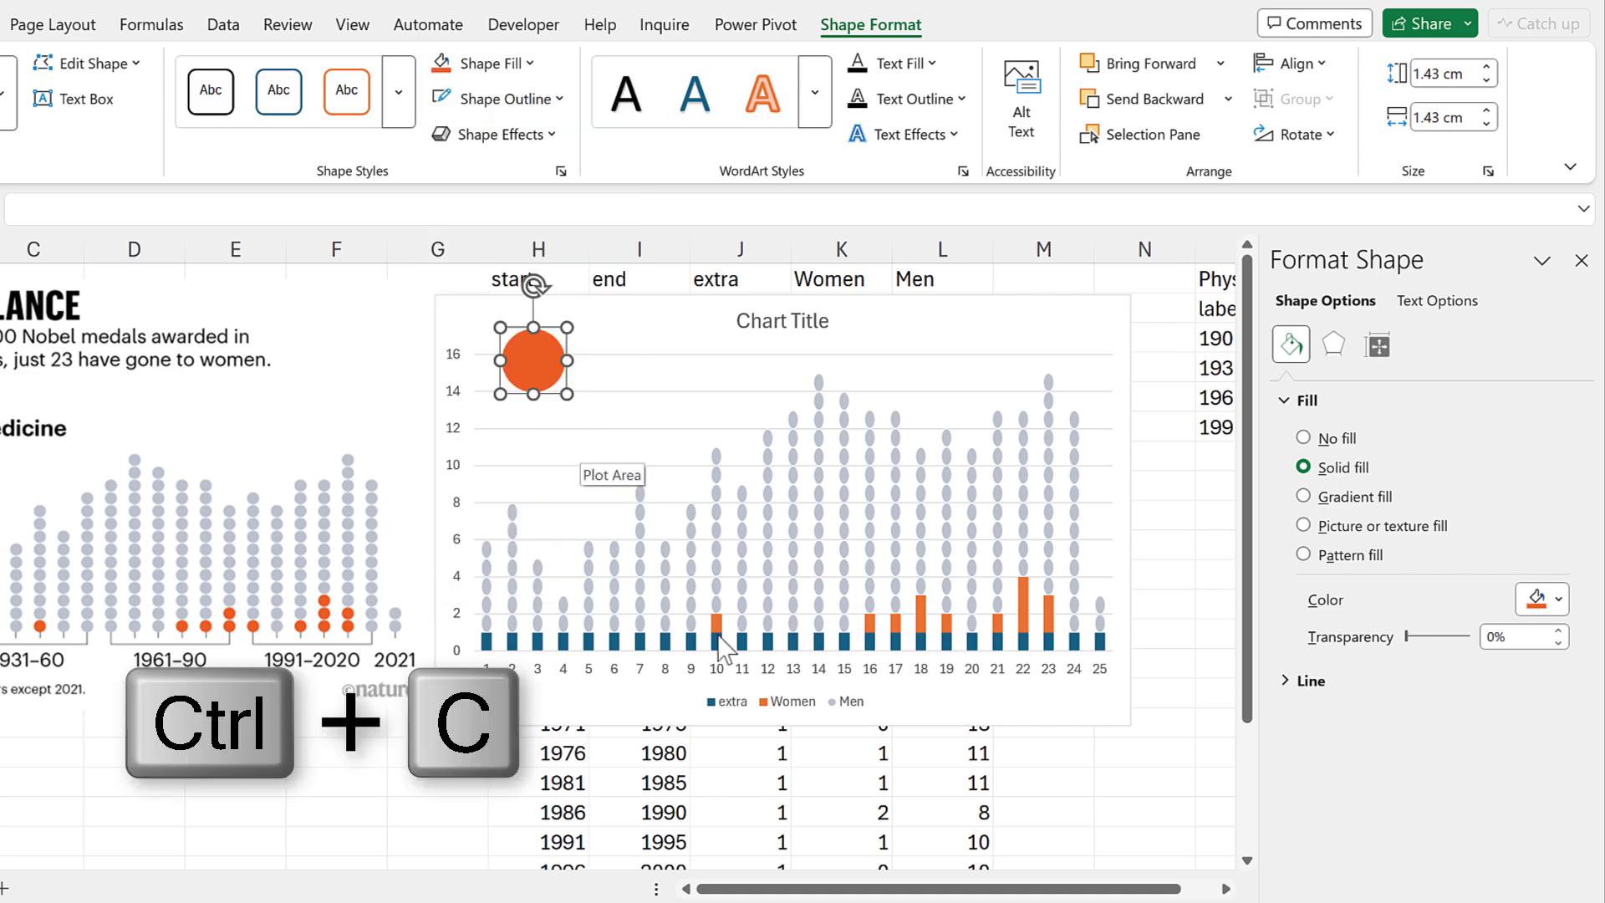
click(718, 625)
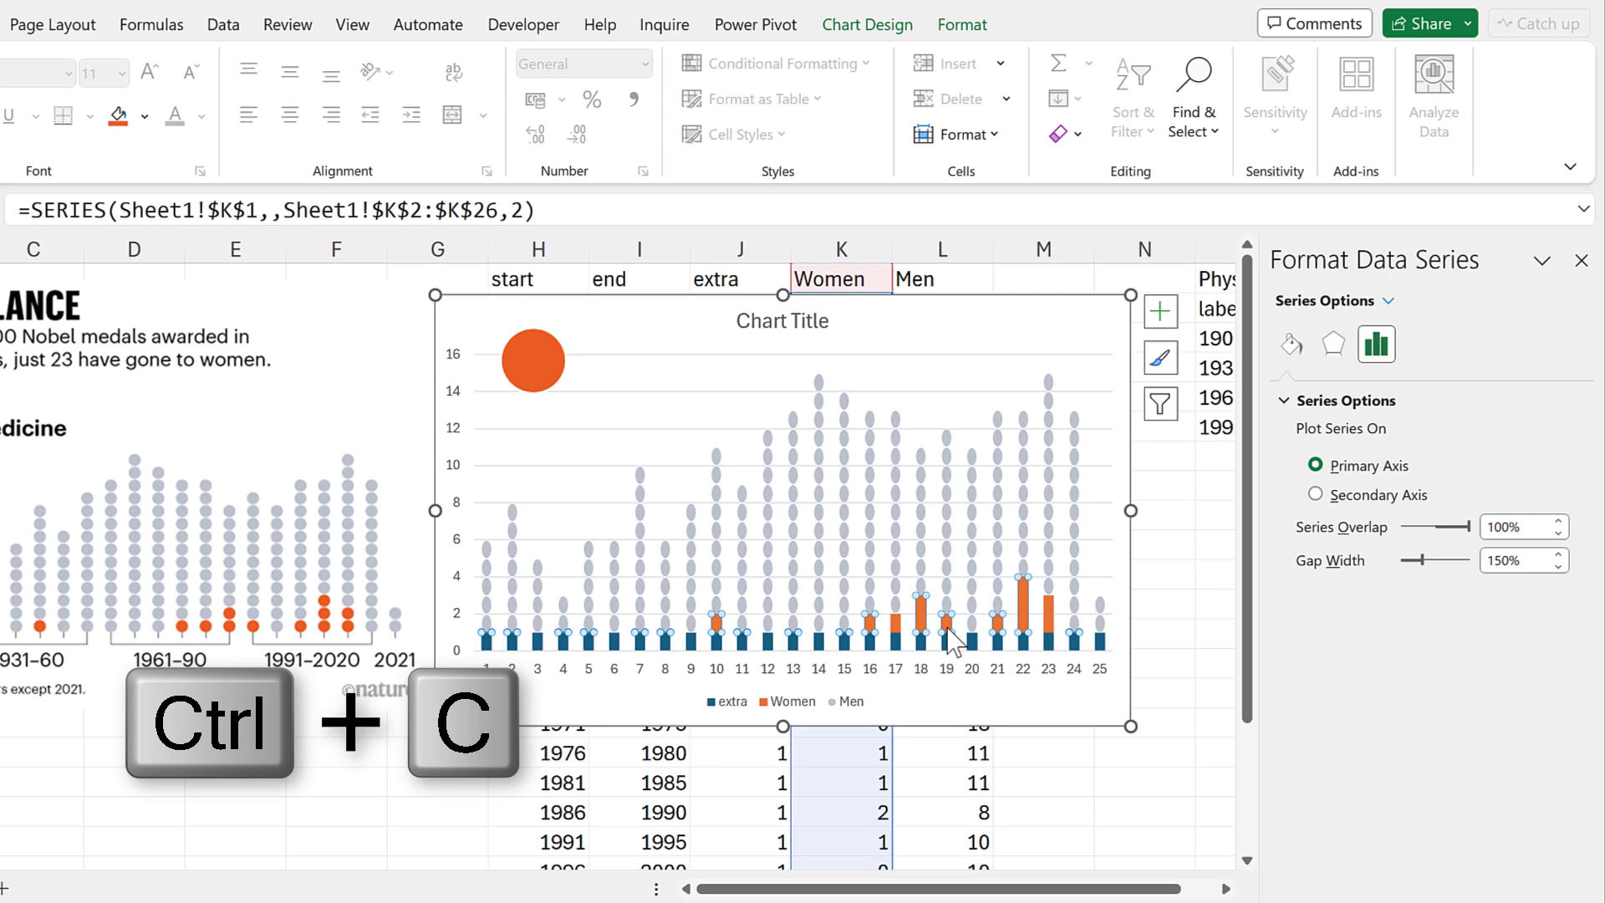
key(ctrl+v)
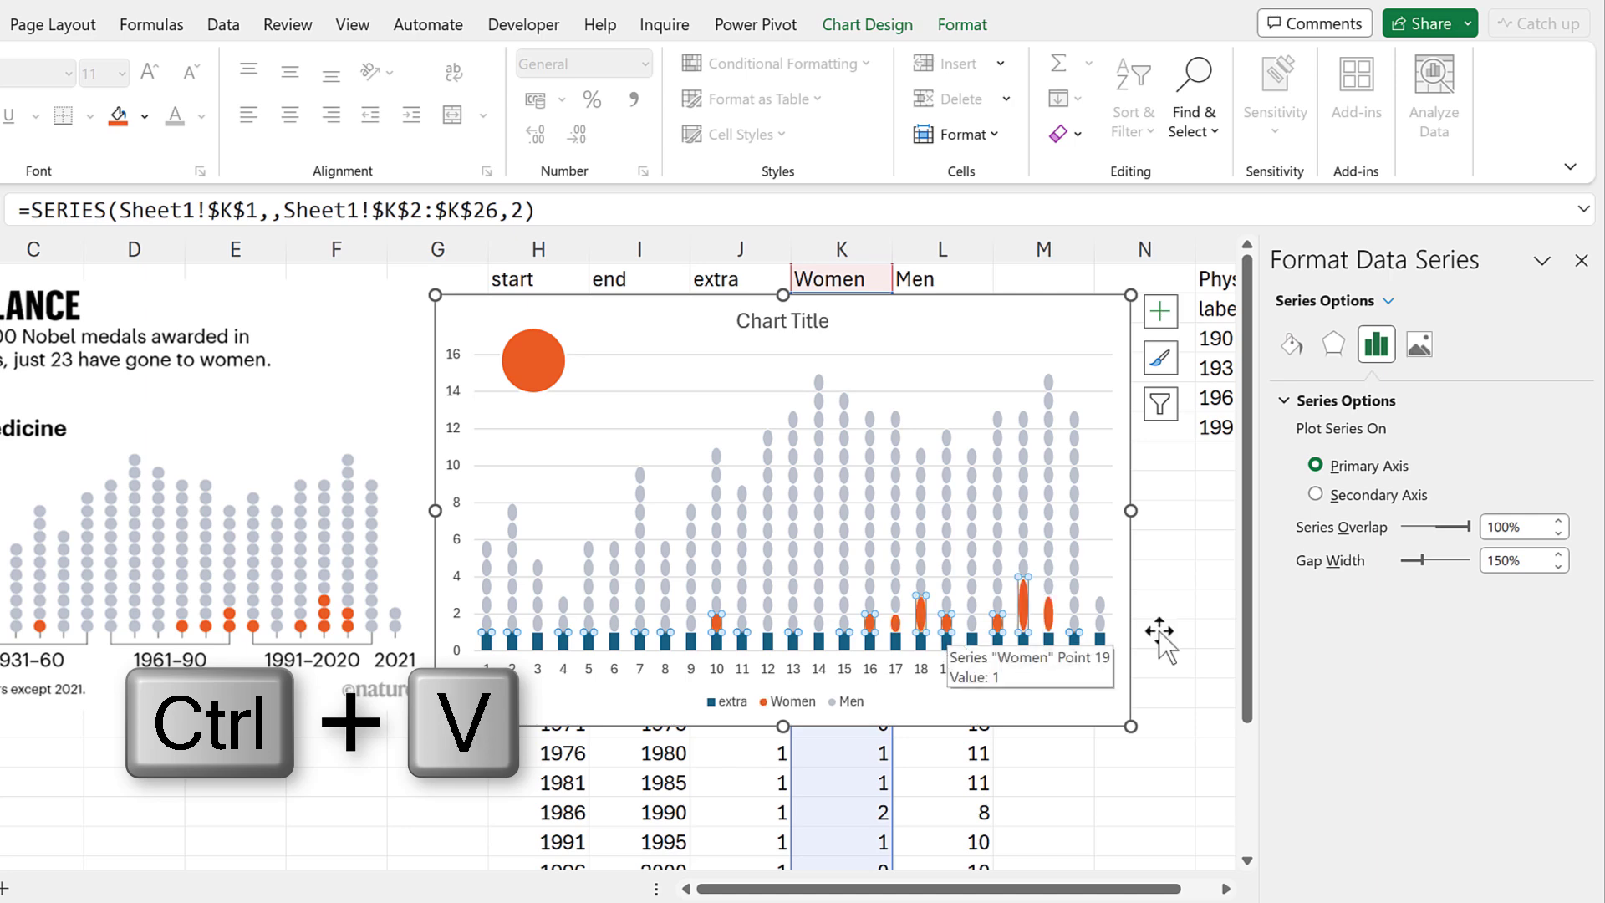
Step: Set the Women series picture fill to Stack and Scale with
click(1291, 346)
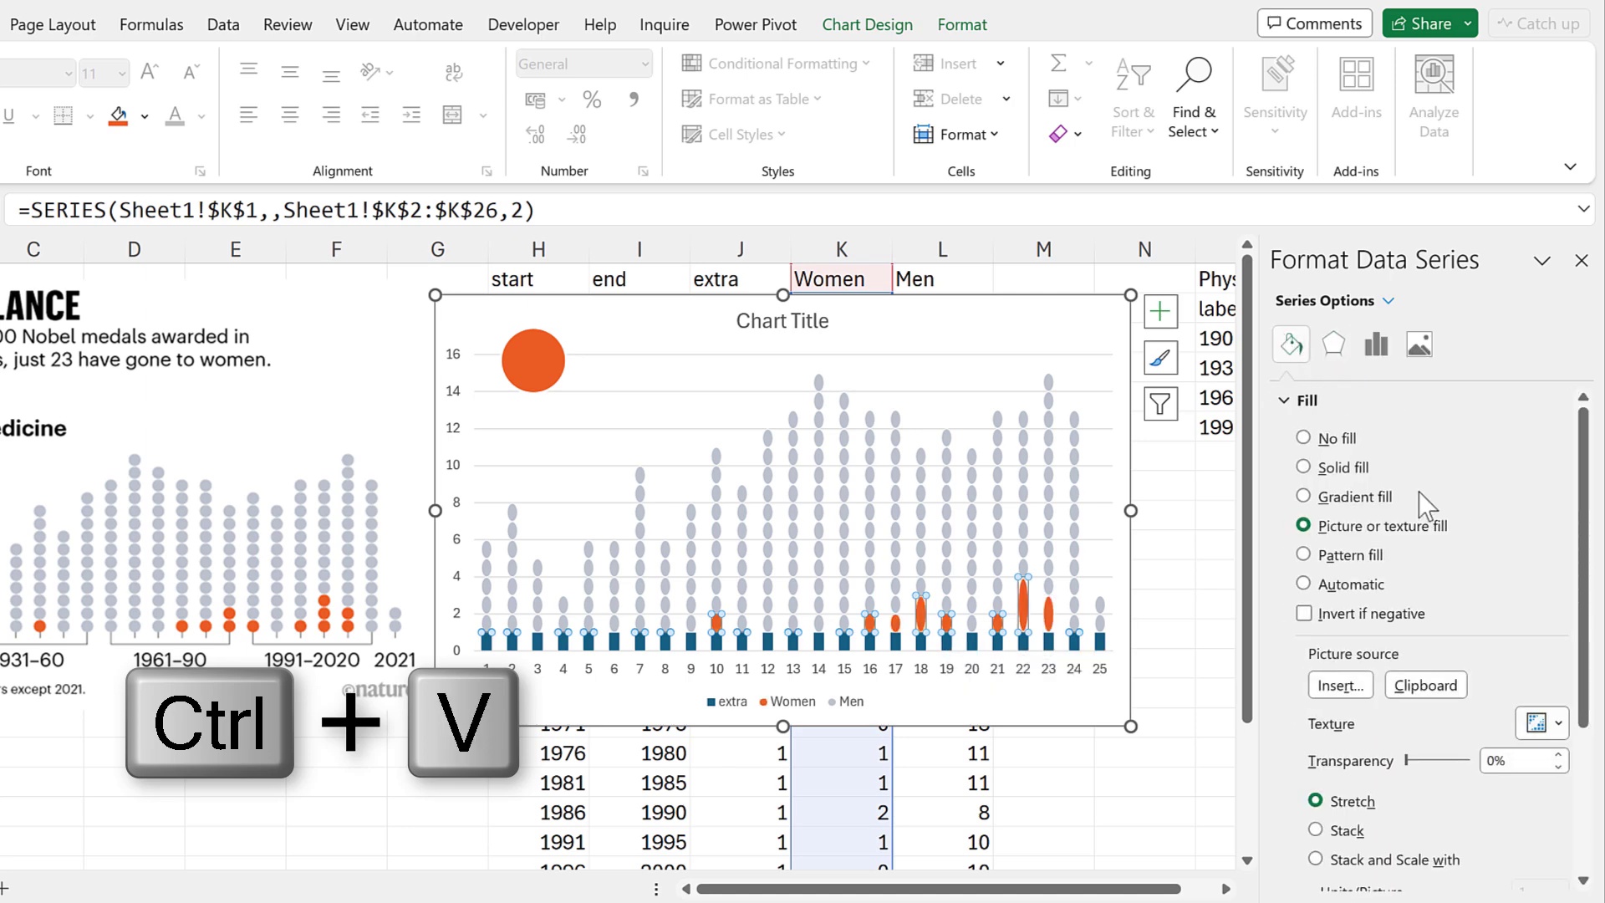
scroll(1492, 524, down, 5)
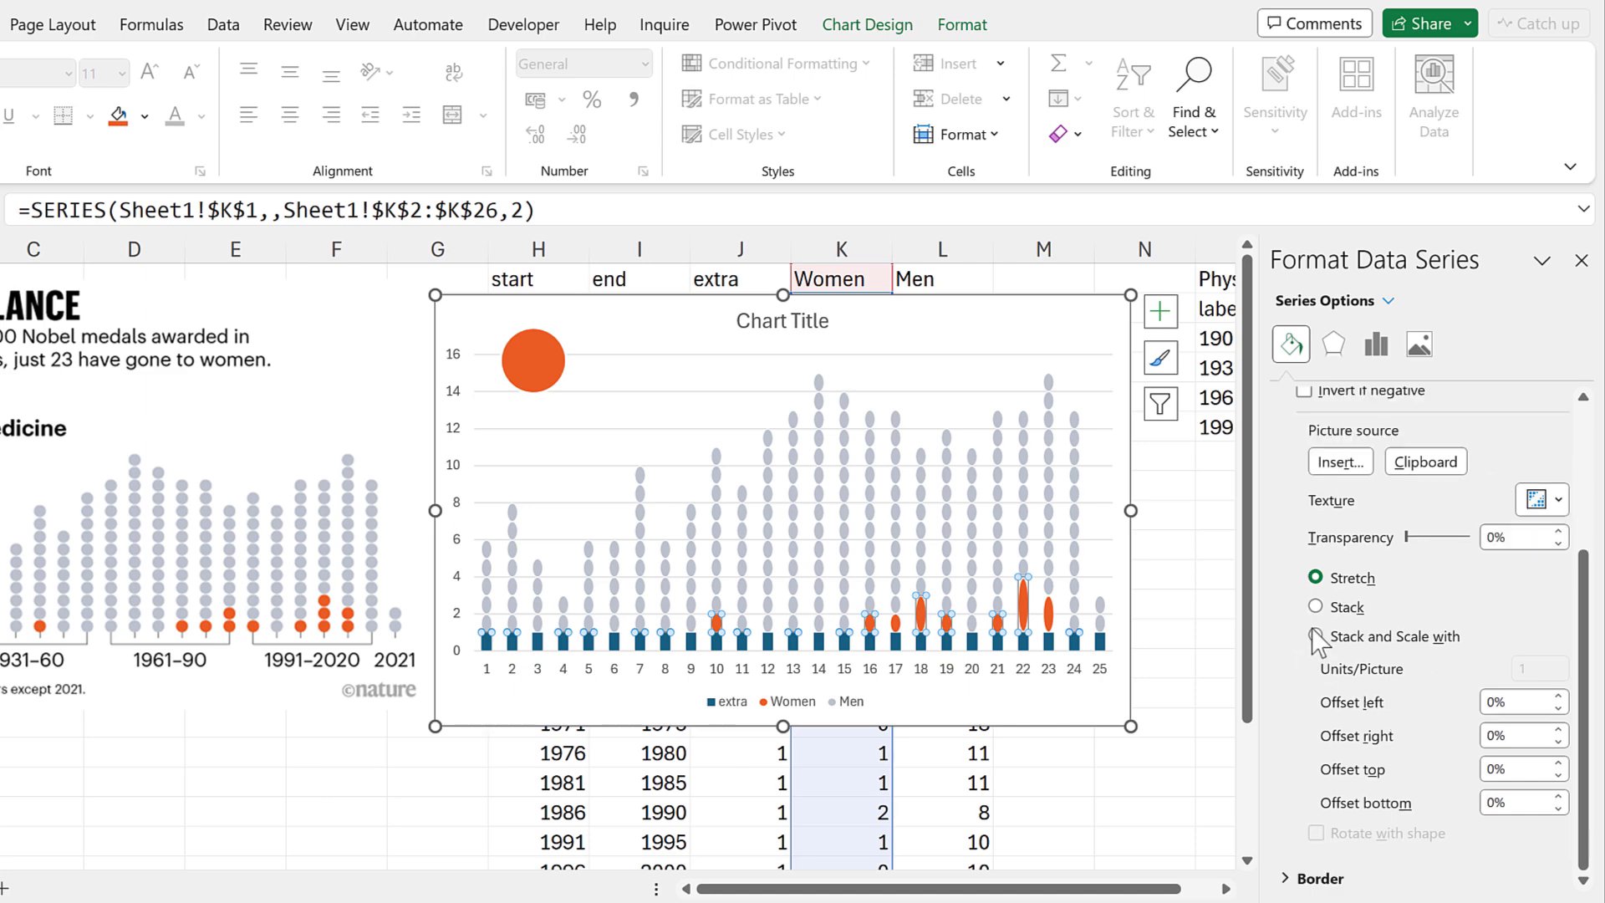
click(1314, 636)
scroll(1497, 568, up, 2)
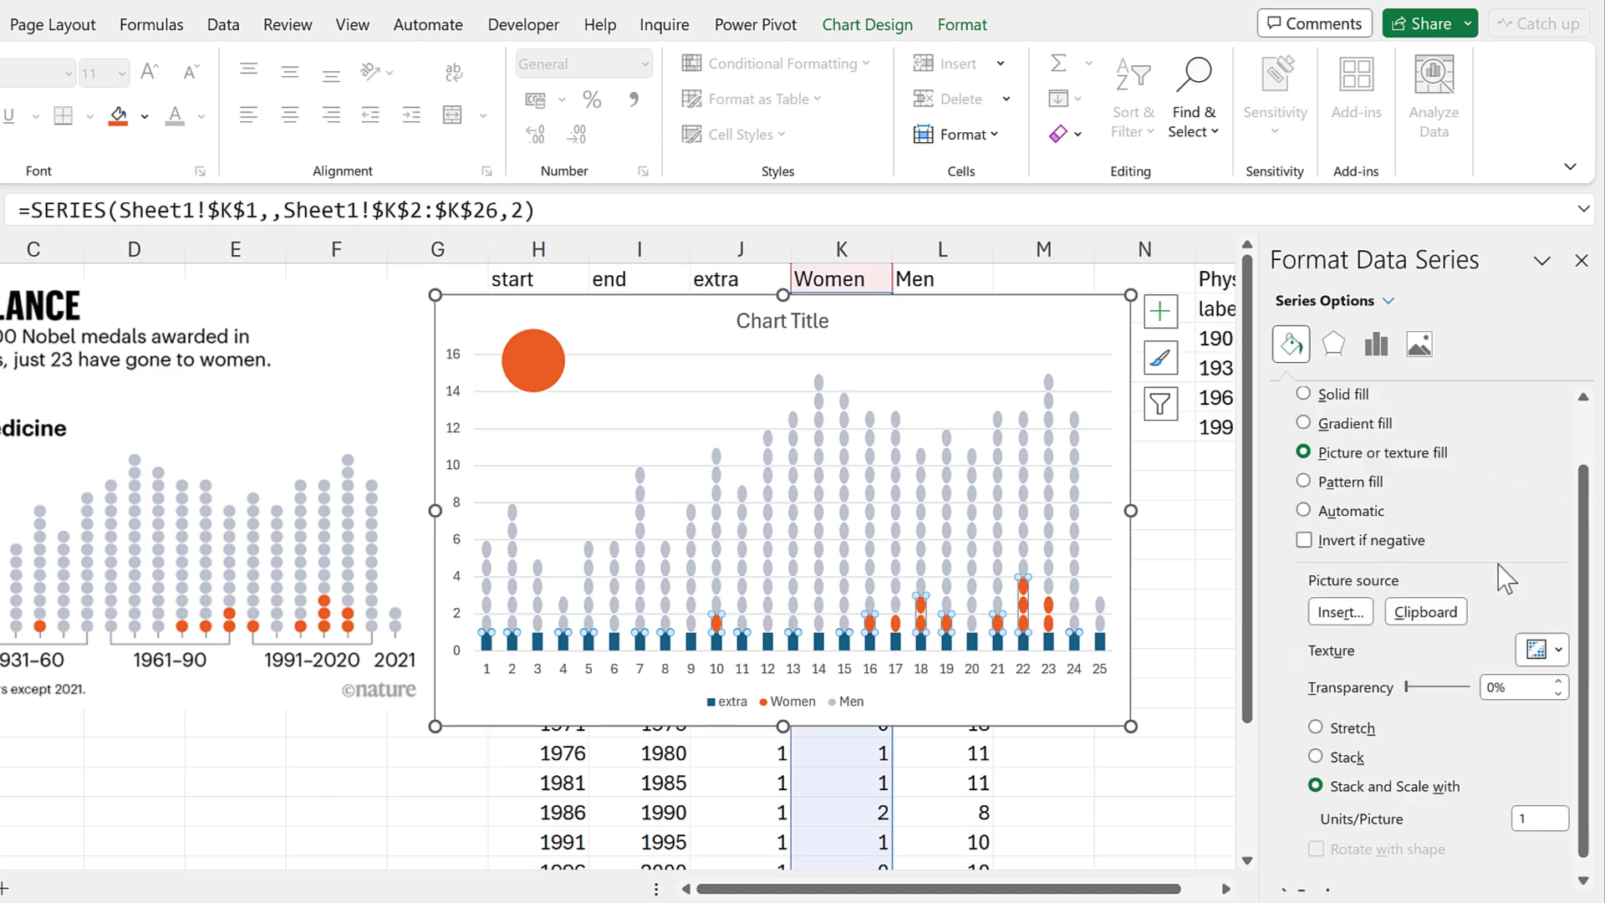
scroll(1504, 578, down, 1)
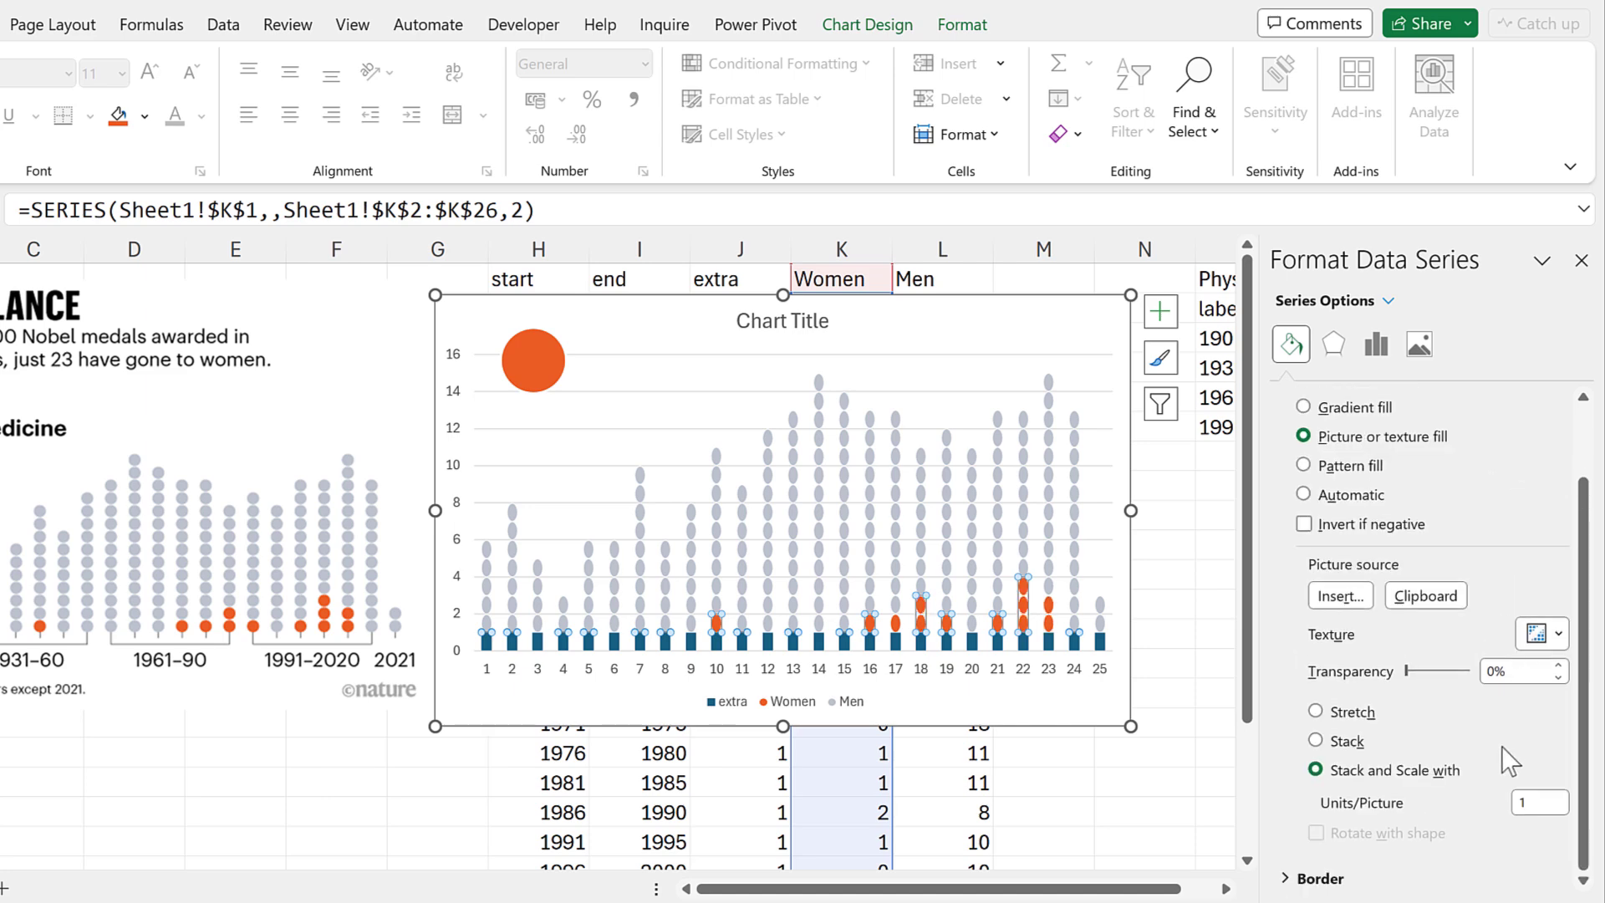
Step: Set the gap width of the columns to 50%
click(1382, 354)
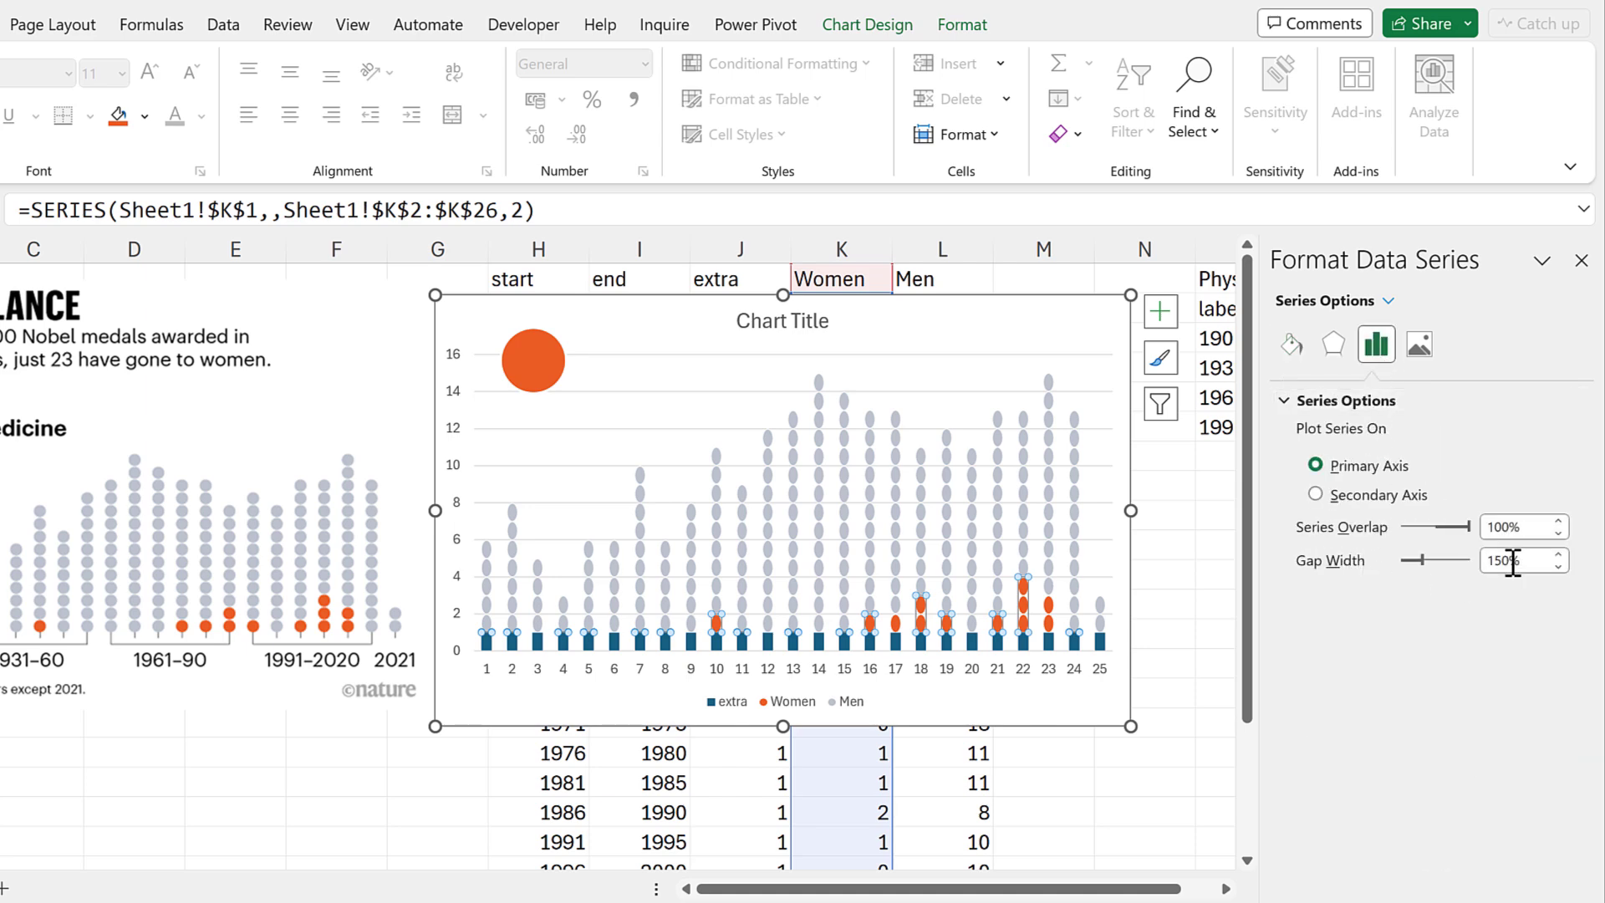
click(1492, 560)
text(50)
key(Return)
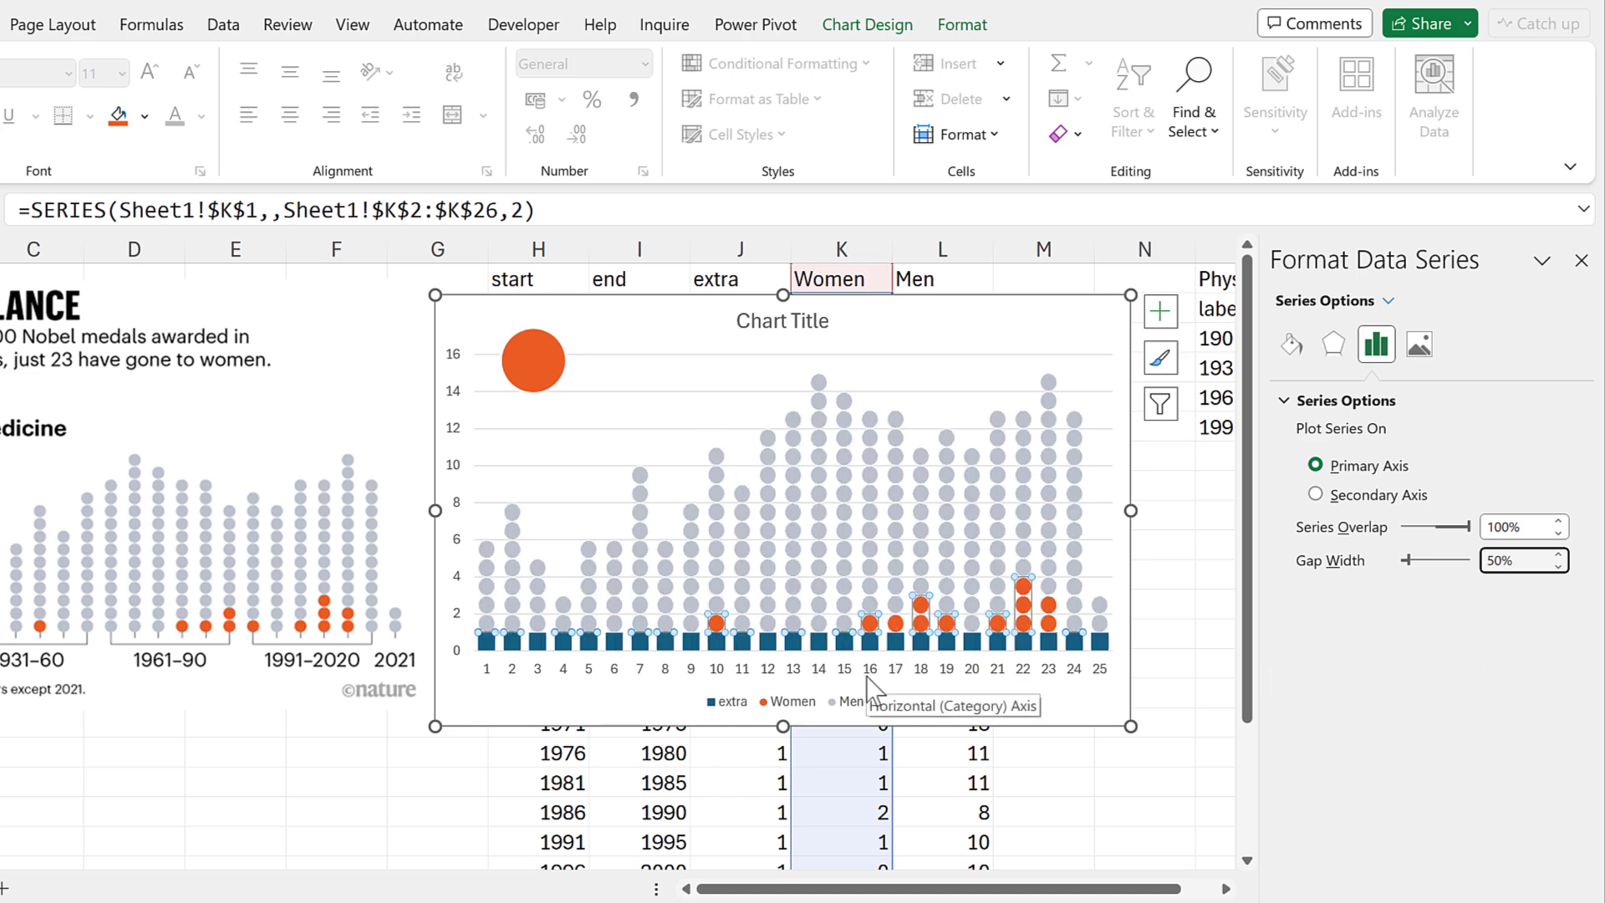
Step: Move the orange circle out of the chart and reposition the chart lower on the sheet, clear of the upper data rows
click(535, 351)
drag(535, 351, 1138, 785)
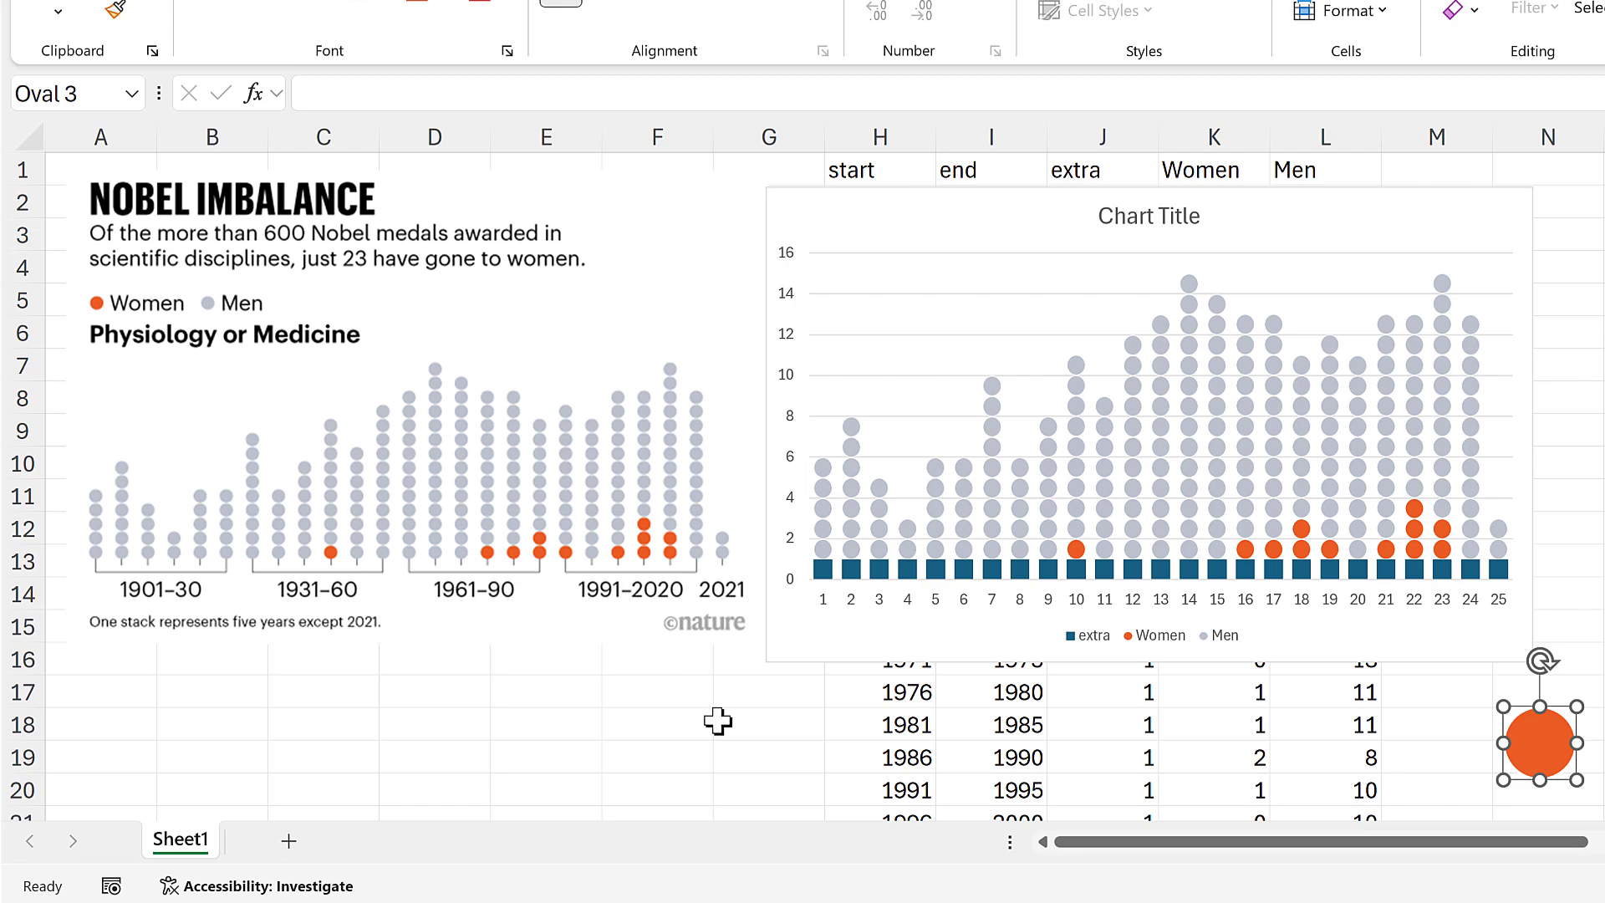
drag(846, 198, 610, 706)
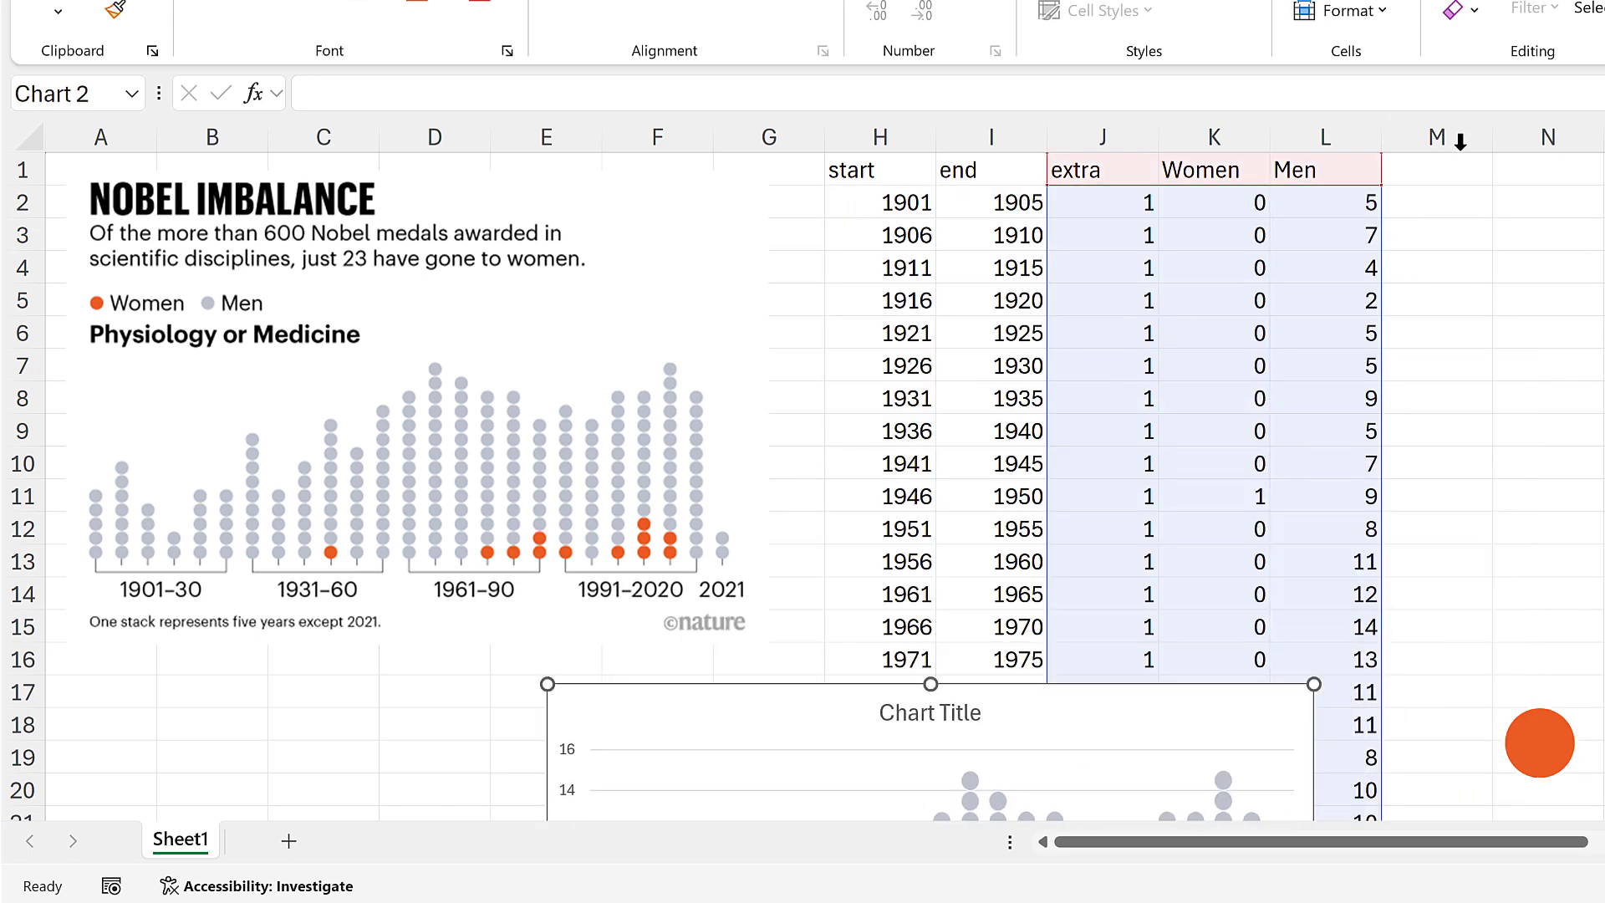
Step: Add the header "error bars" in cell M1, next to the Men column
click(1444, 170)
text(error bars)
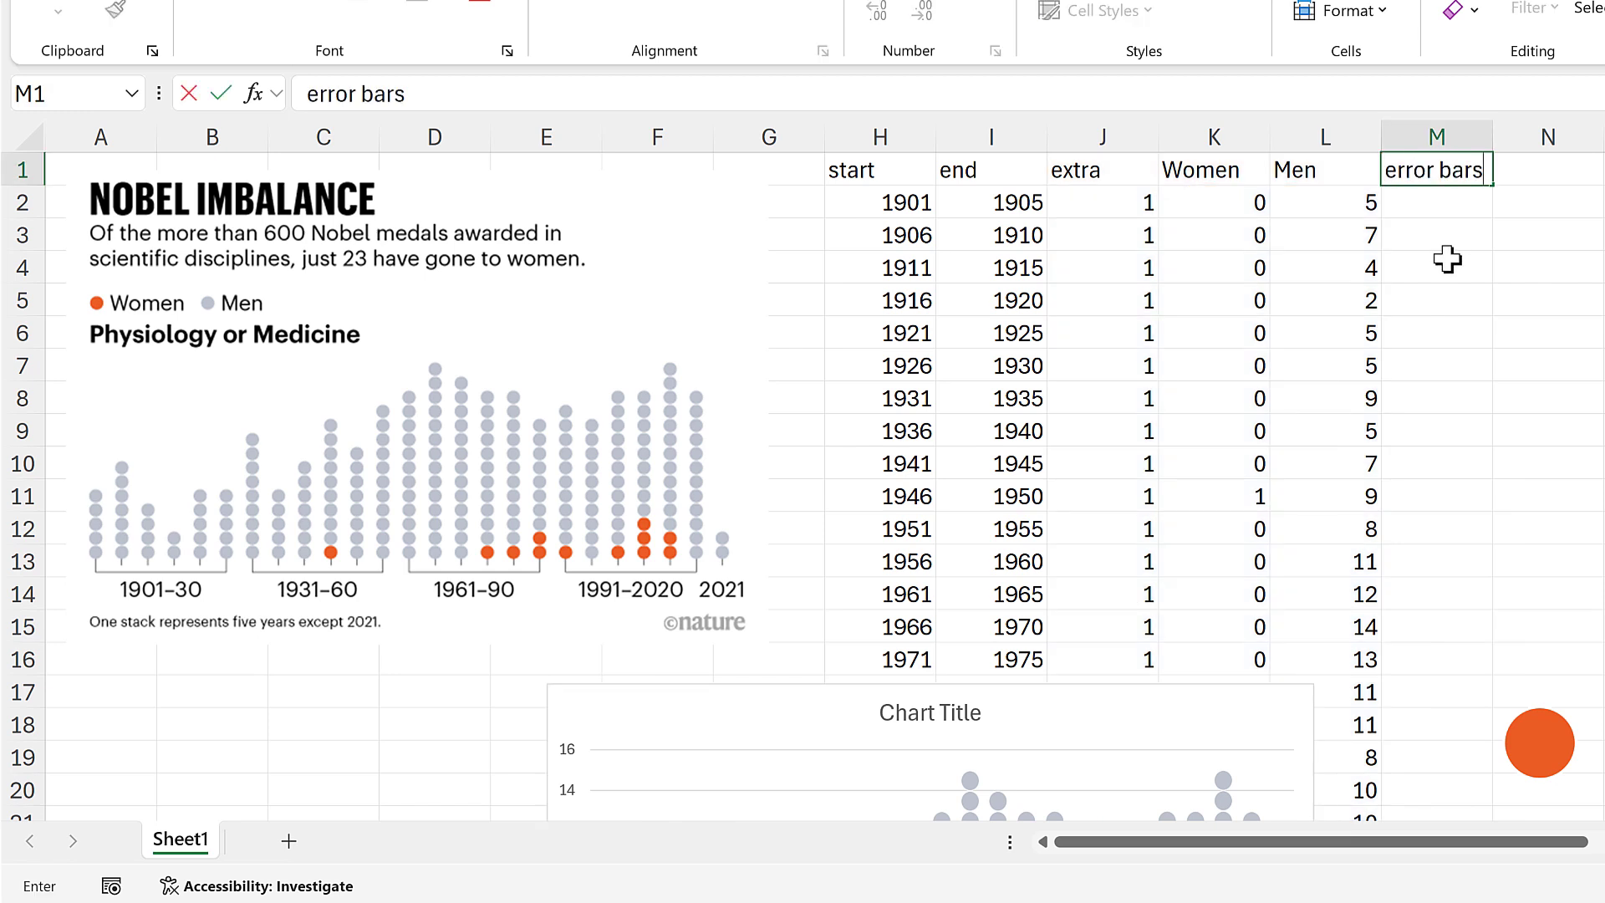
key(Return)
Step: Move the Nobel Imbalance reference picture over the data so it sits beside column M, and open its formatting options
click(639, 230)
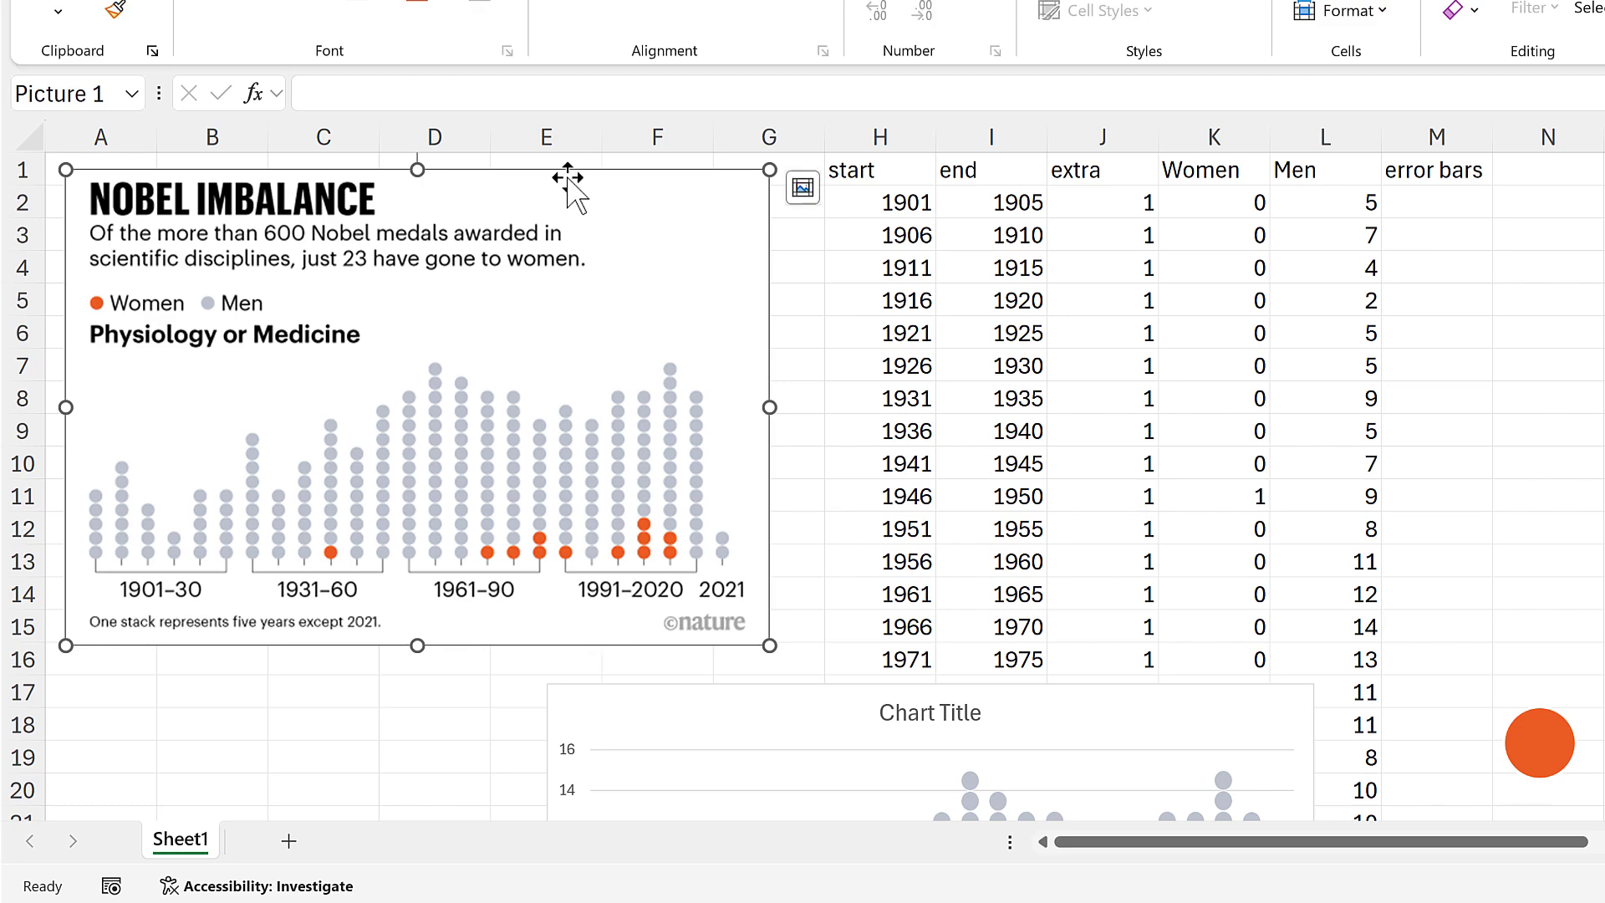
drag(656, 188, 1149, 172)
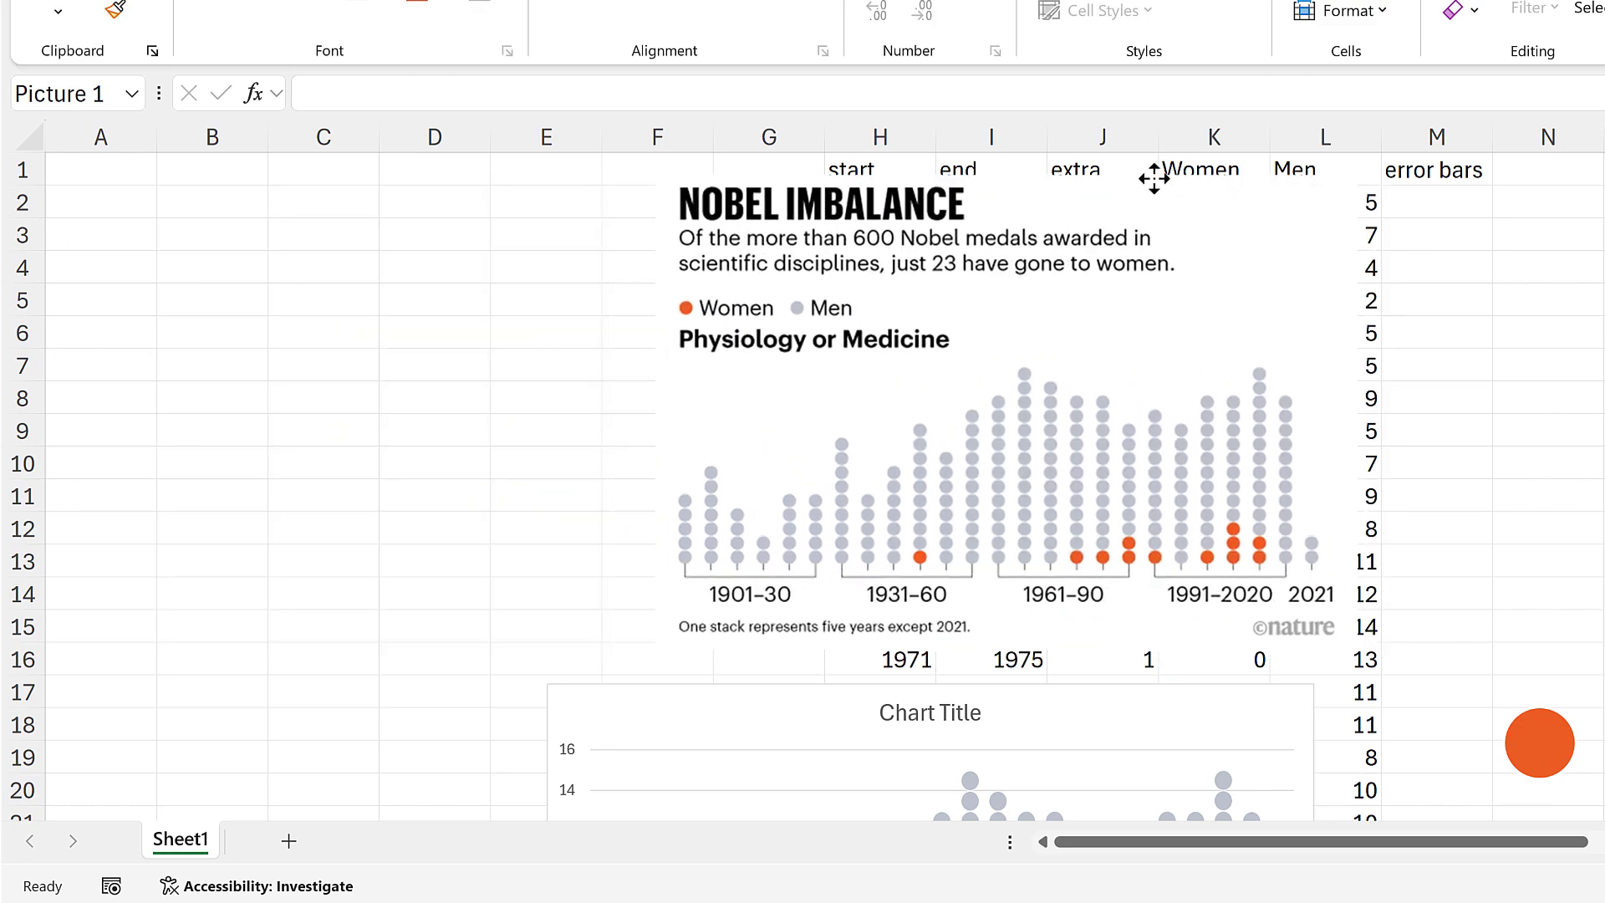
key(ctrl+1)
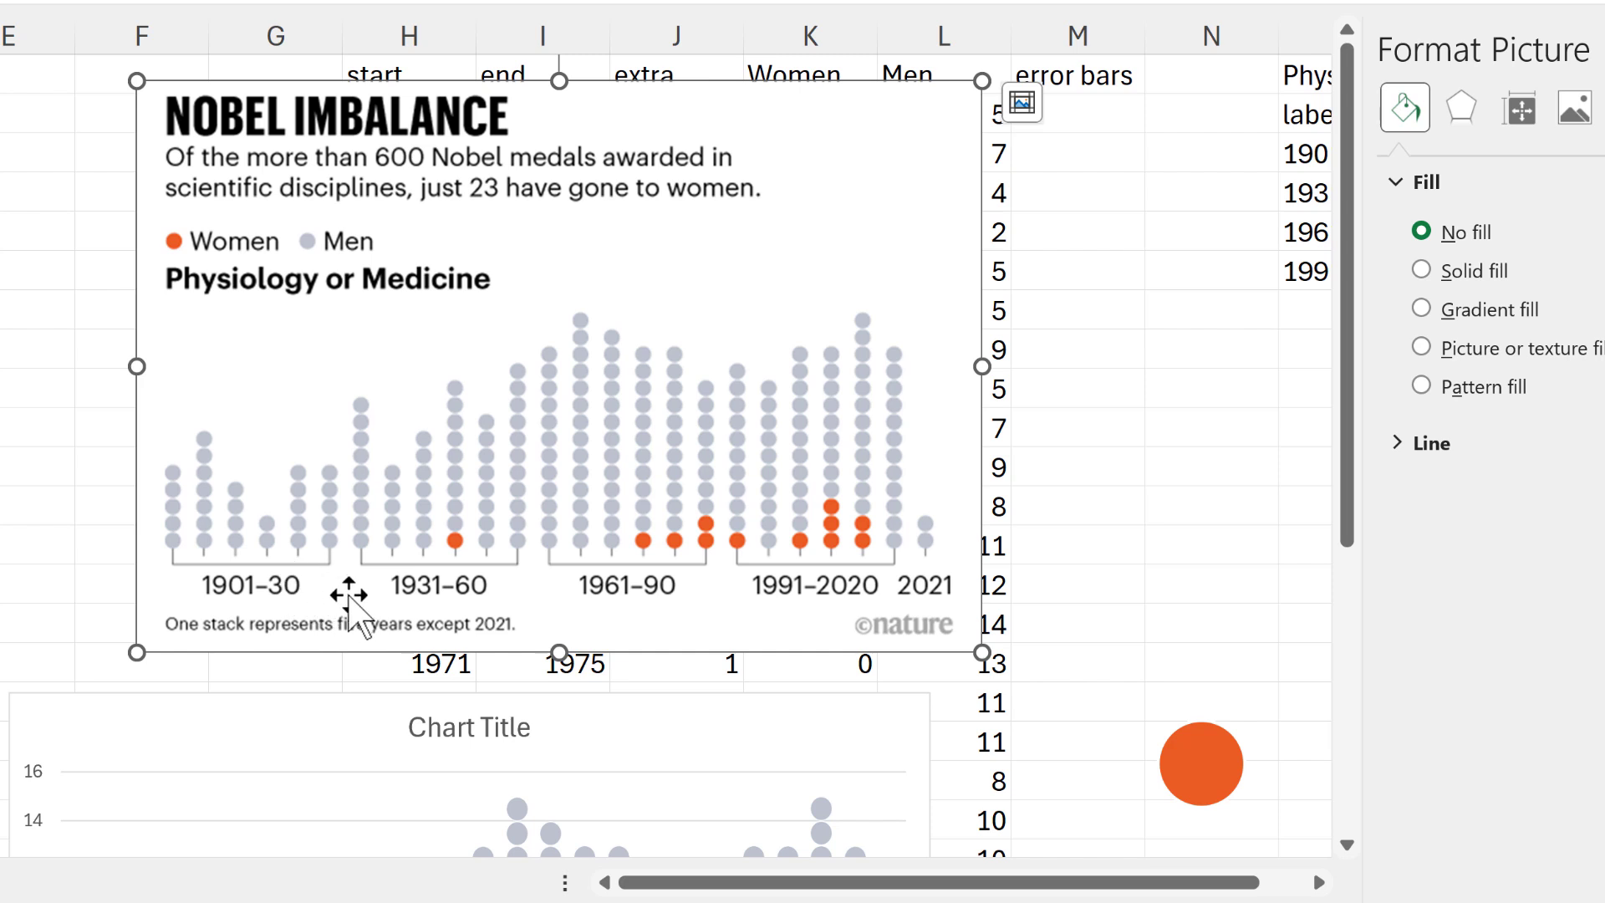
Step: Enter 1 in M2, 0.4 in M3 filled down to M6, and 1 in M7
click(1116, 125)
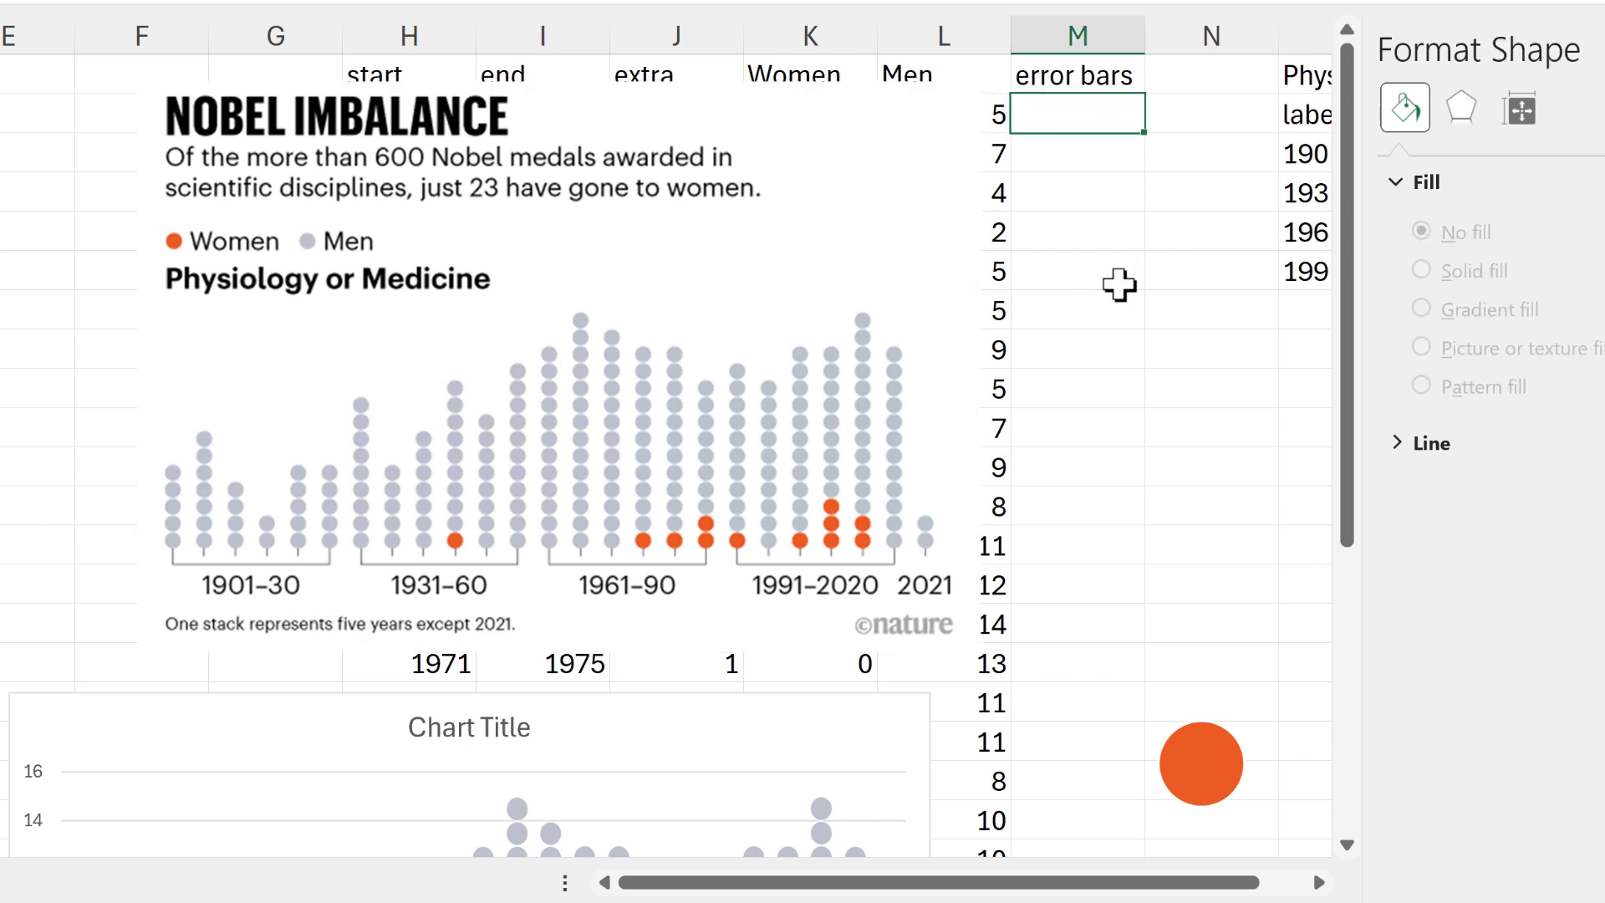
text(1)
key(Return)
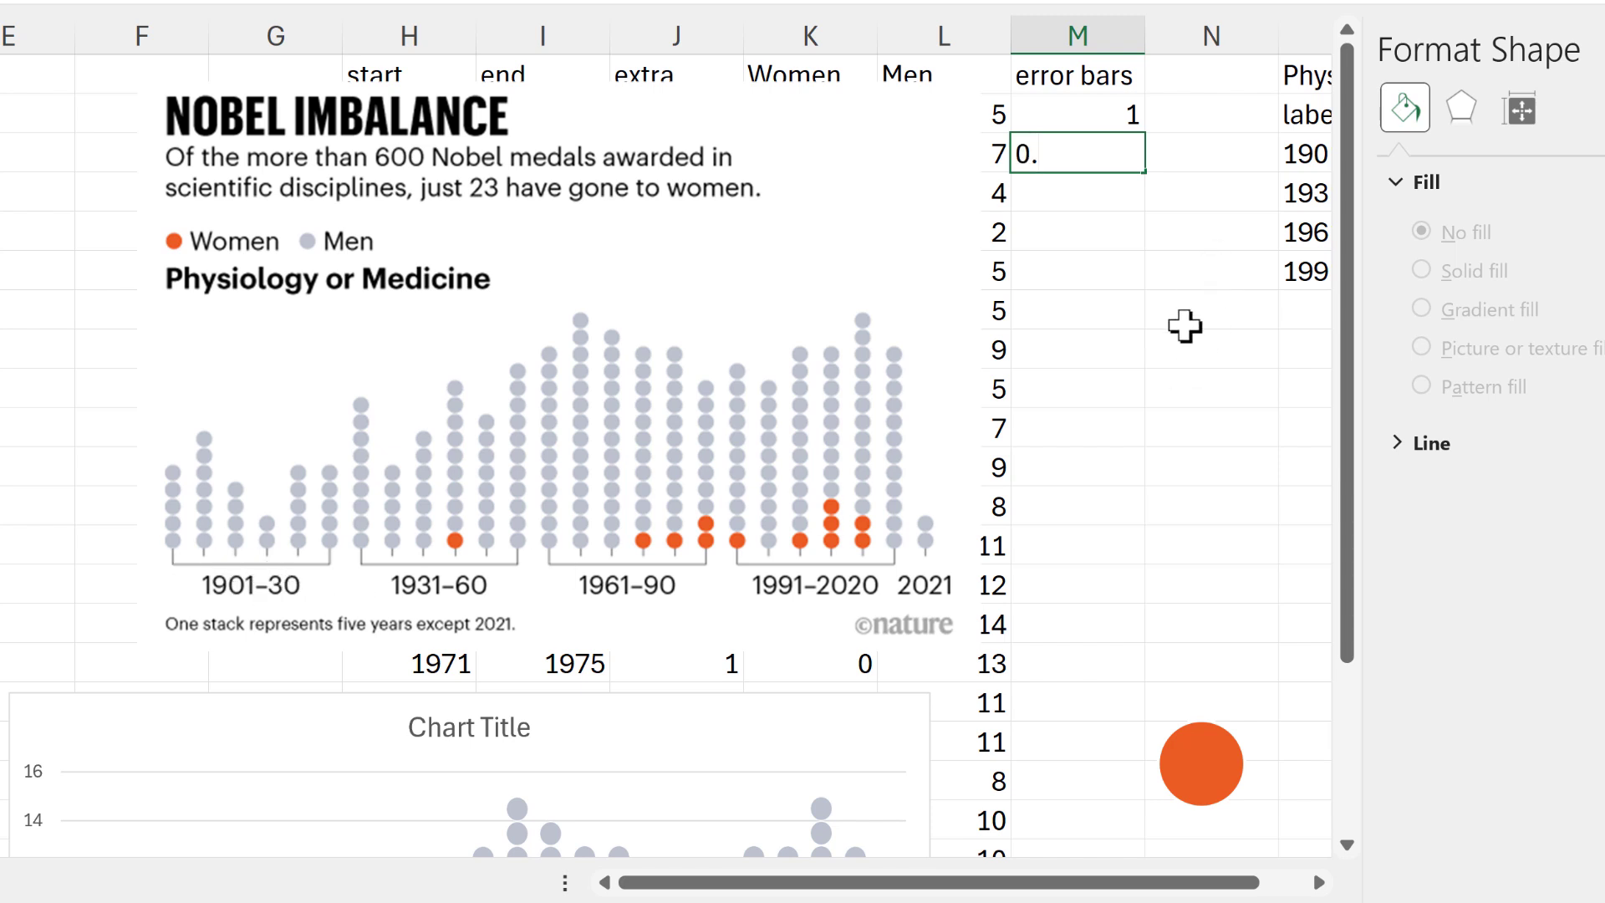
key(Return)
click(1118, 152)
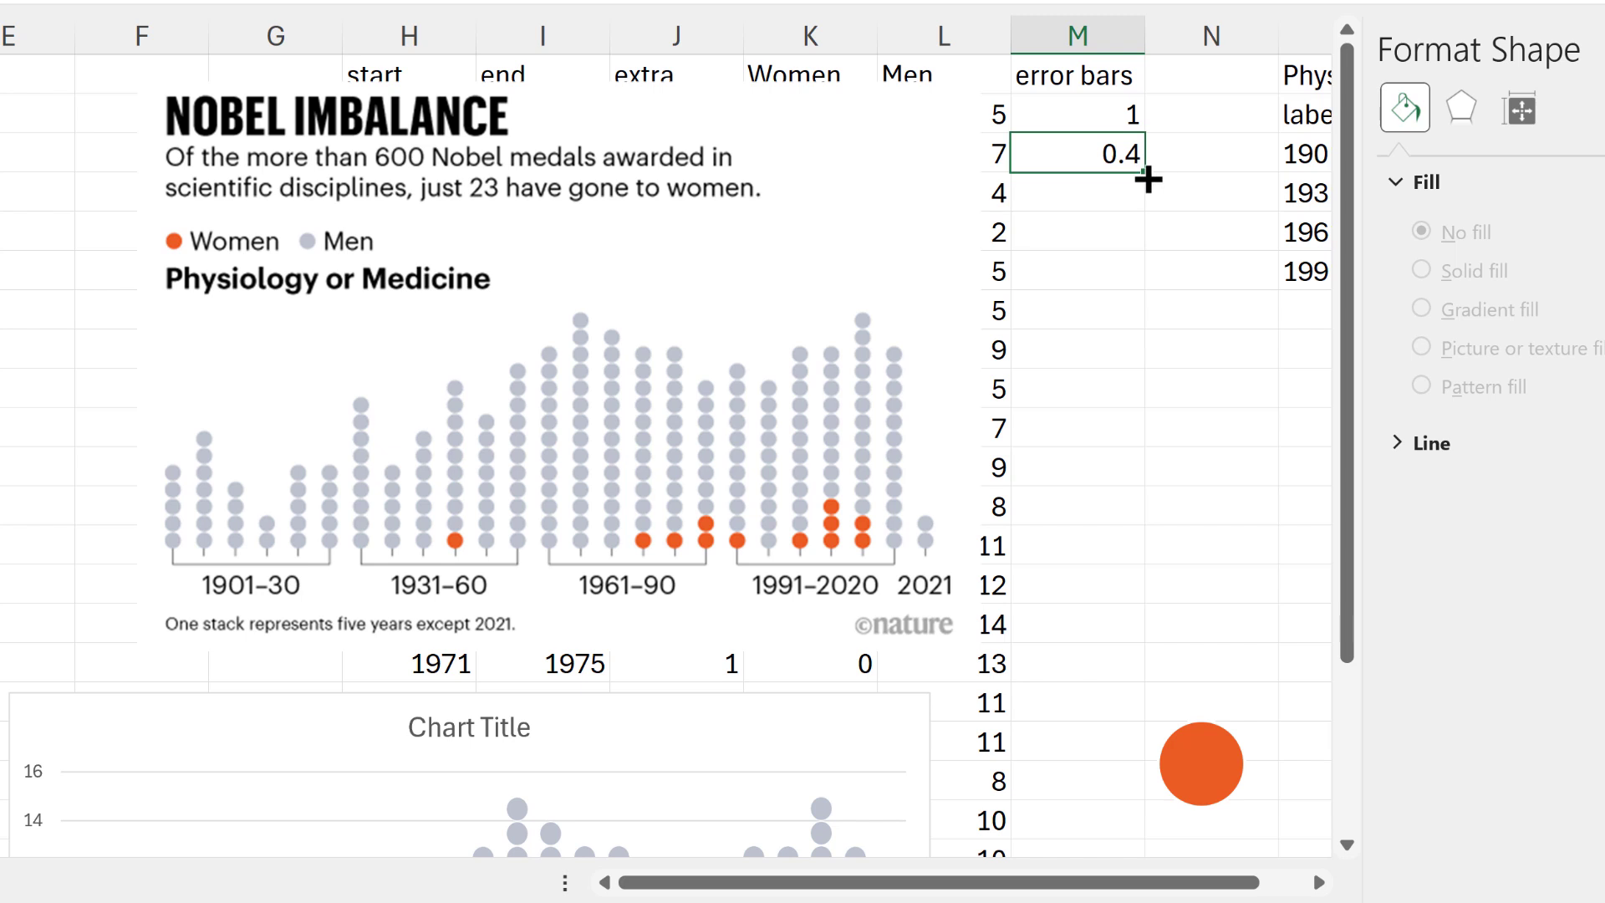
drag(1139, 250, 1133, 280)
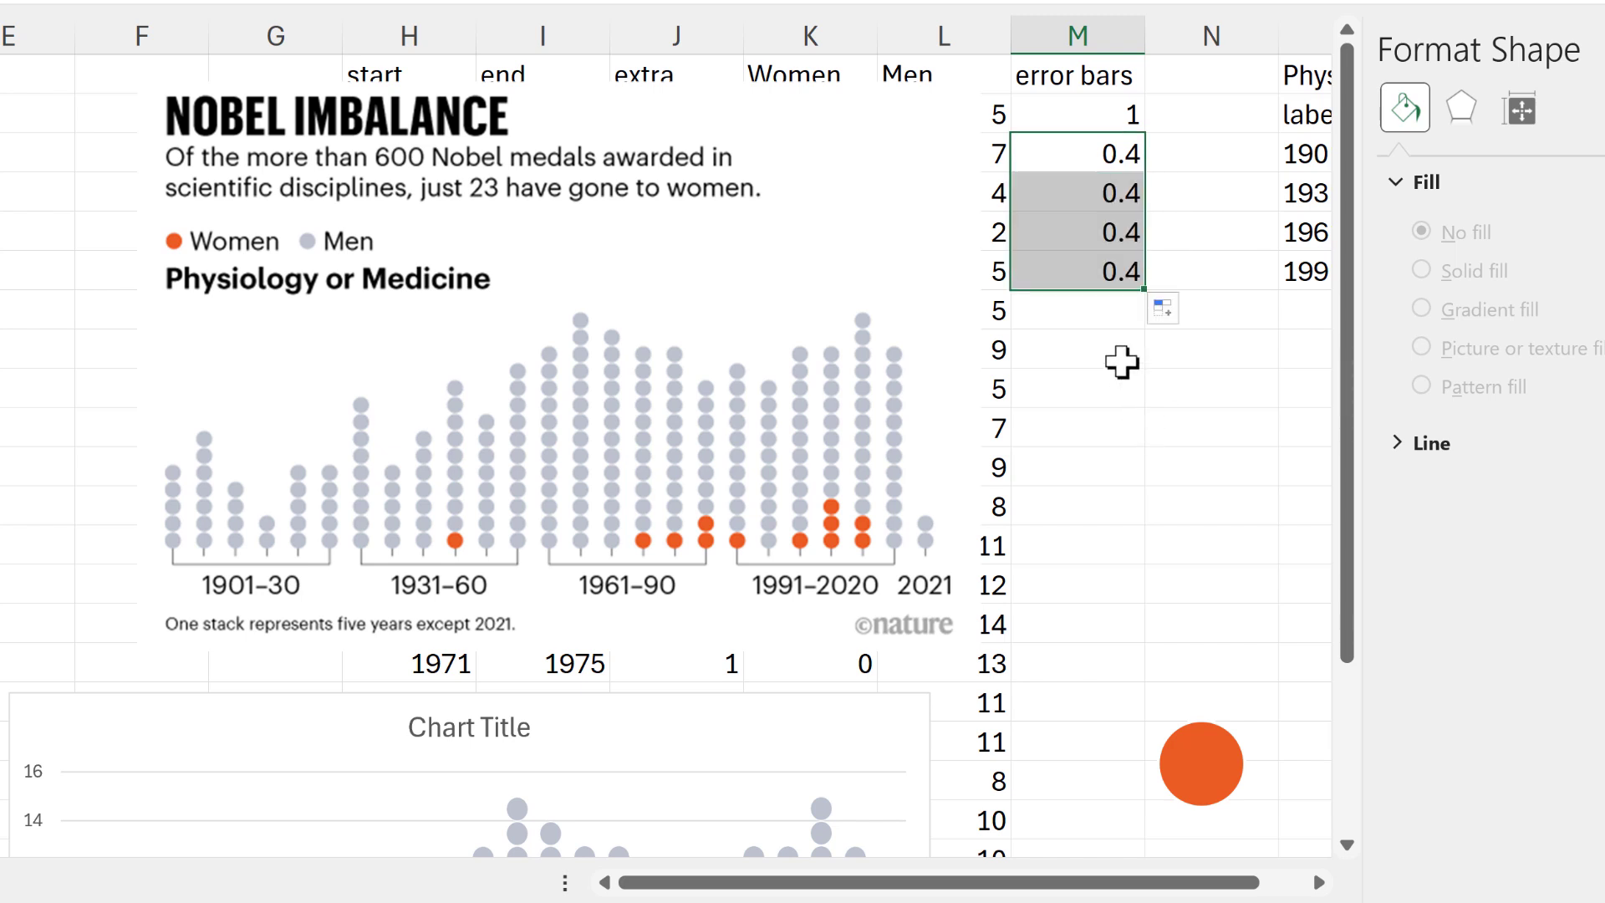
click(1090, 310)
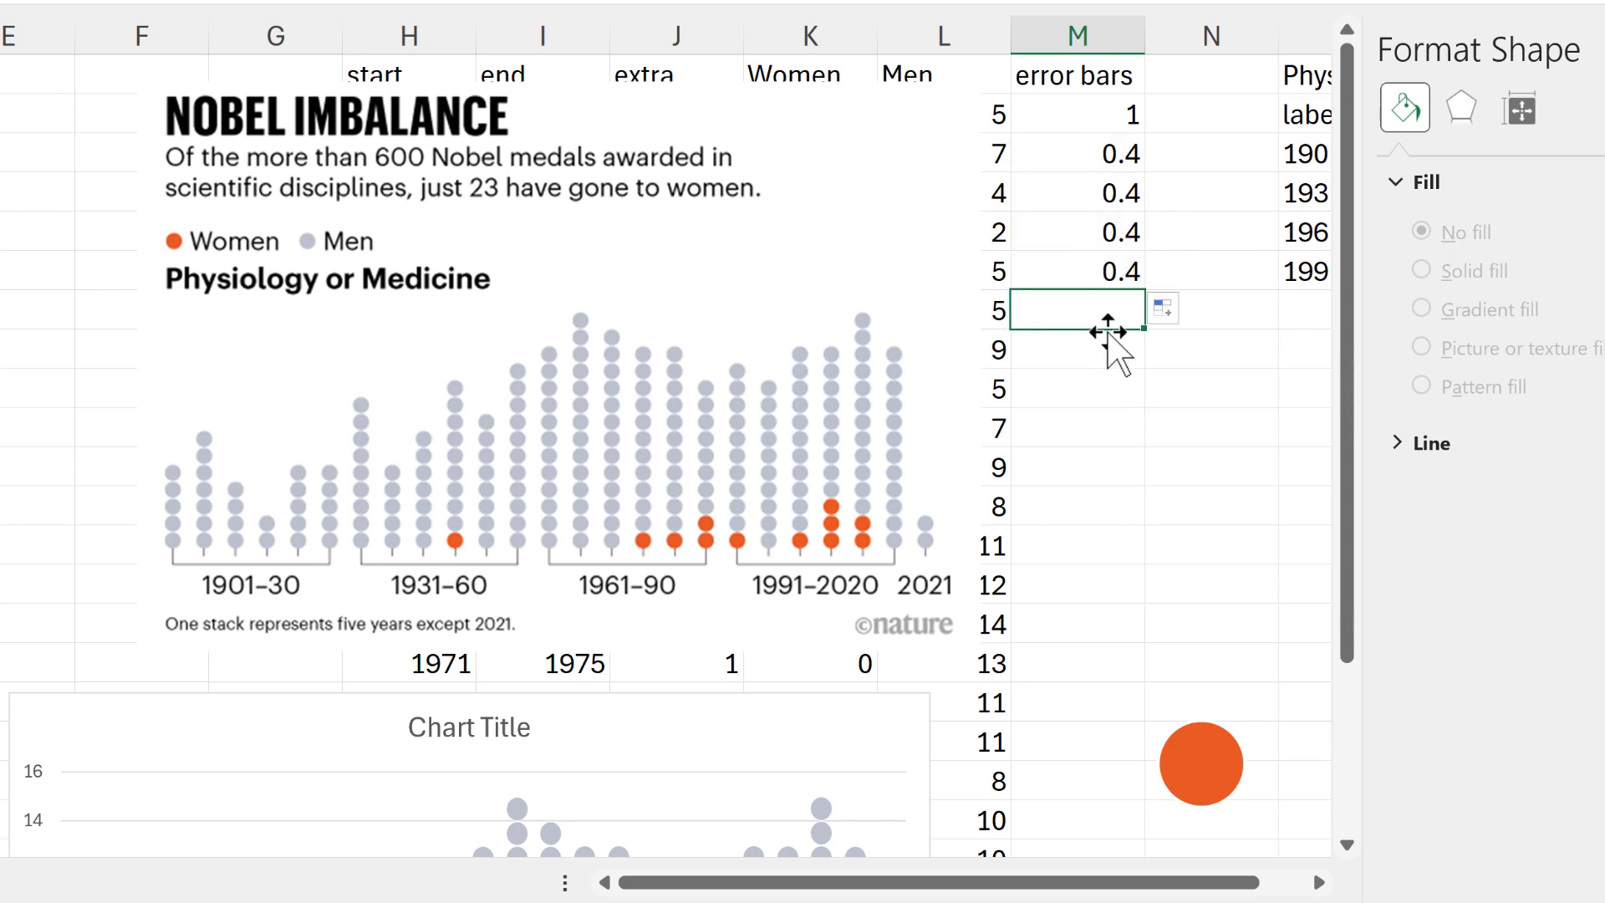
text(1)
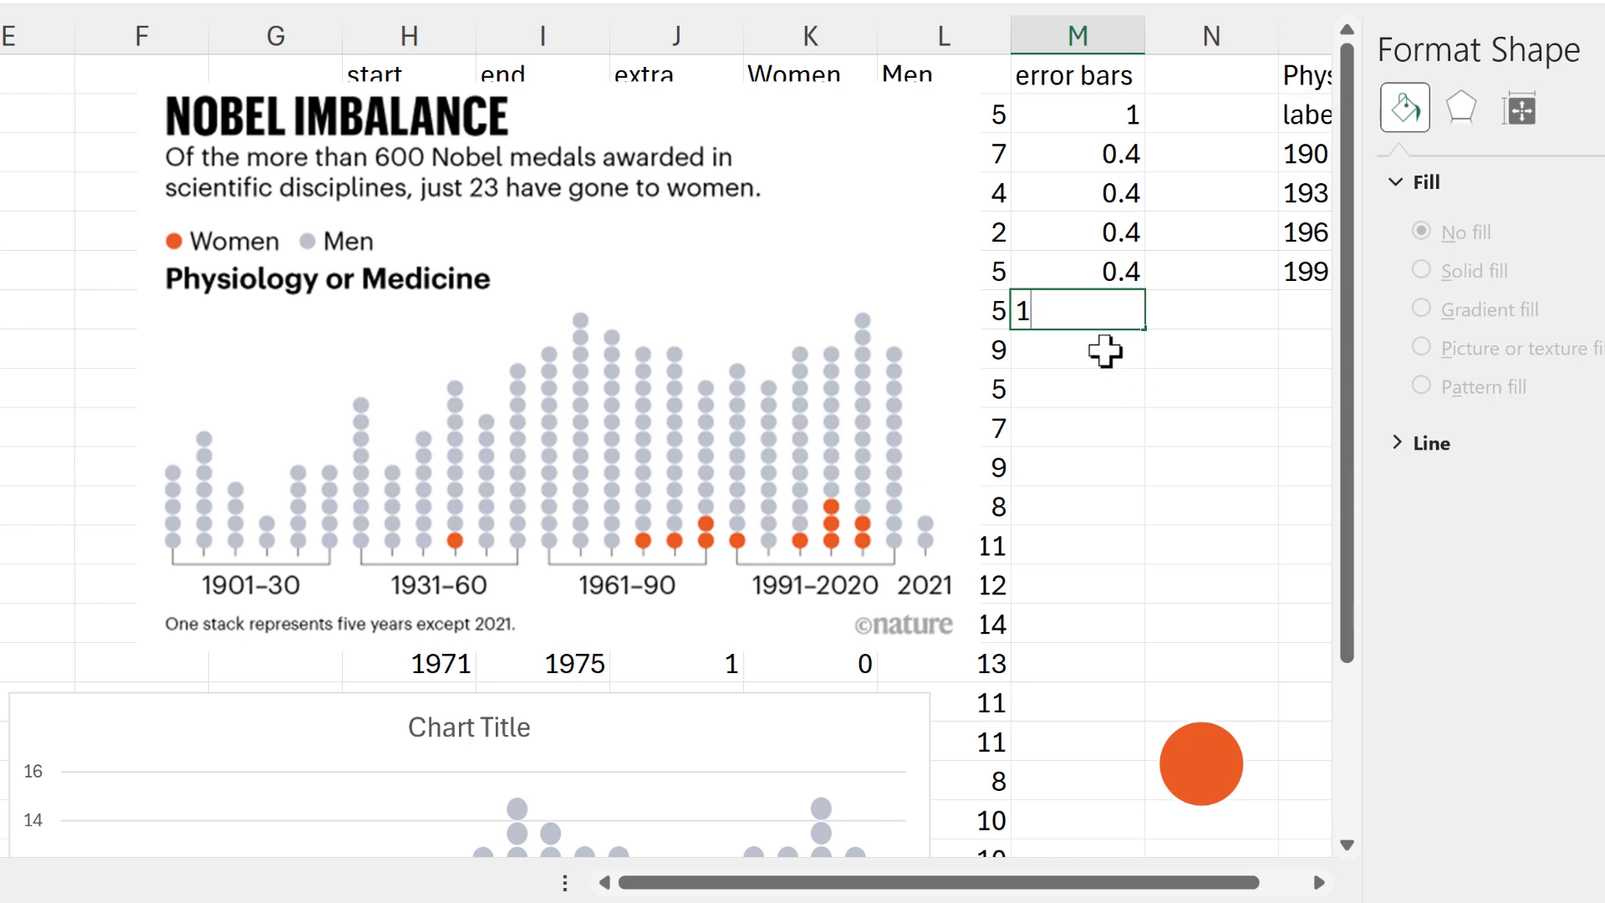
key(Return)
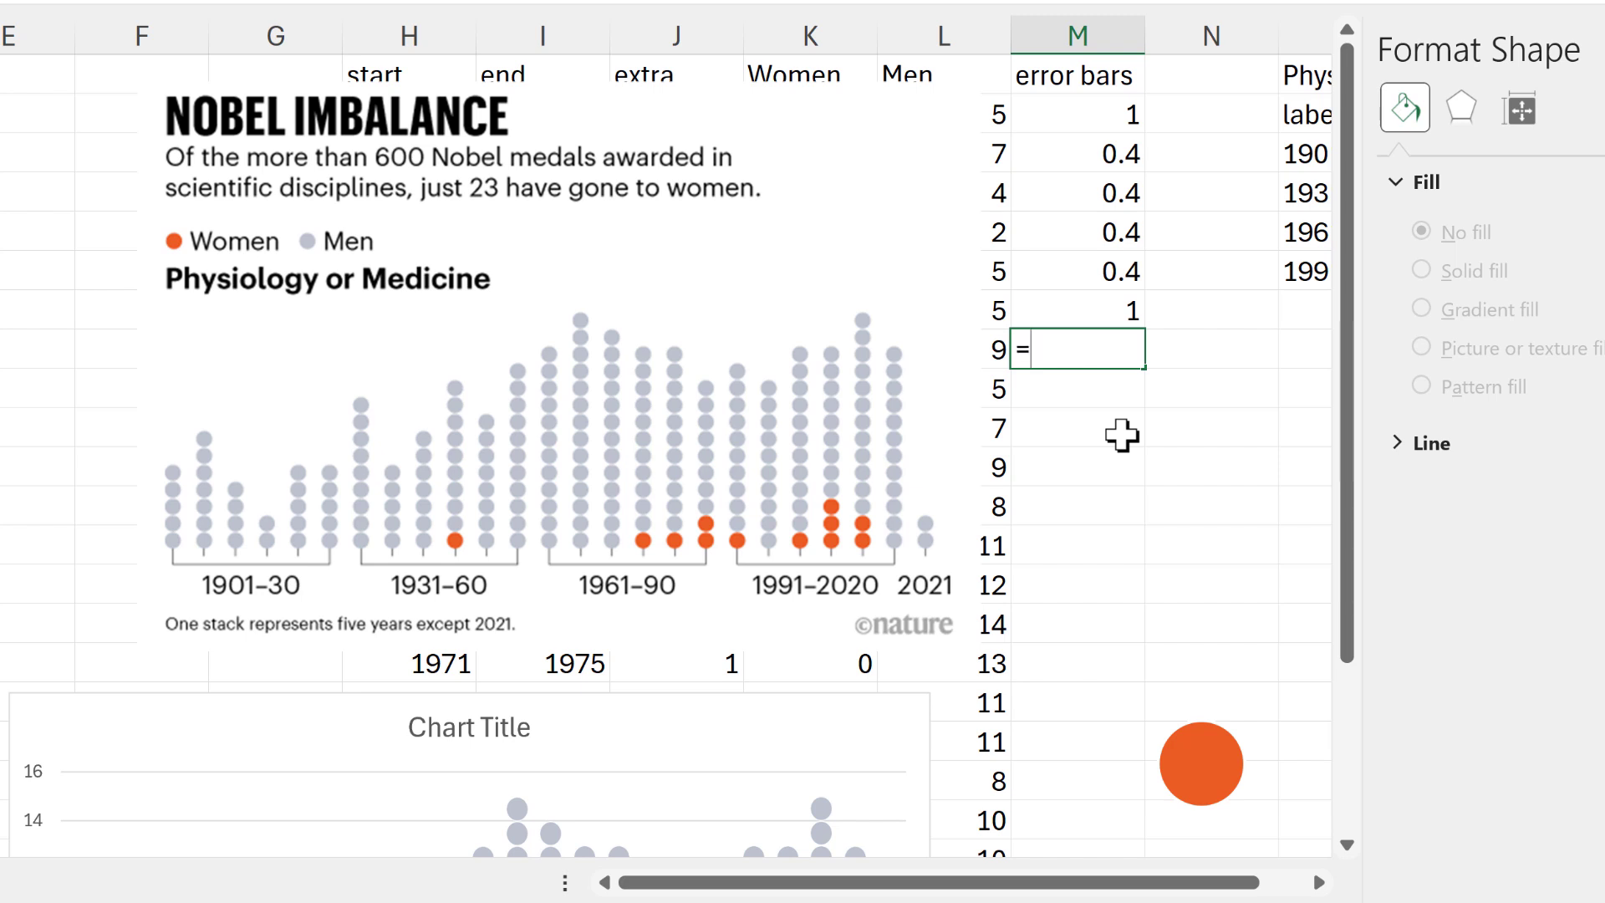
Step: Enter the formula =M2 in M8 and fill it down the error bars column to row 26
text(=)
click(1082, 115)
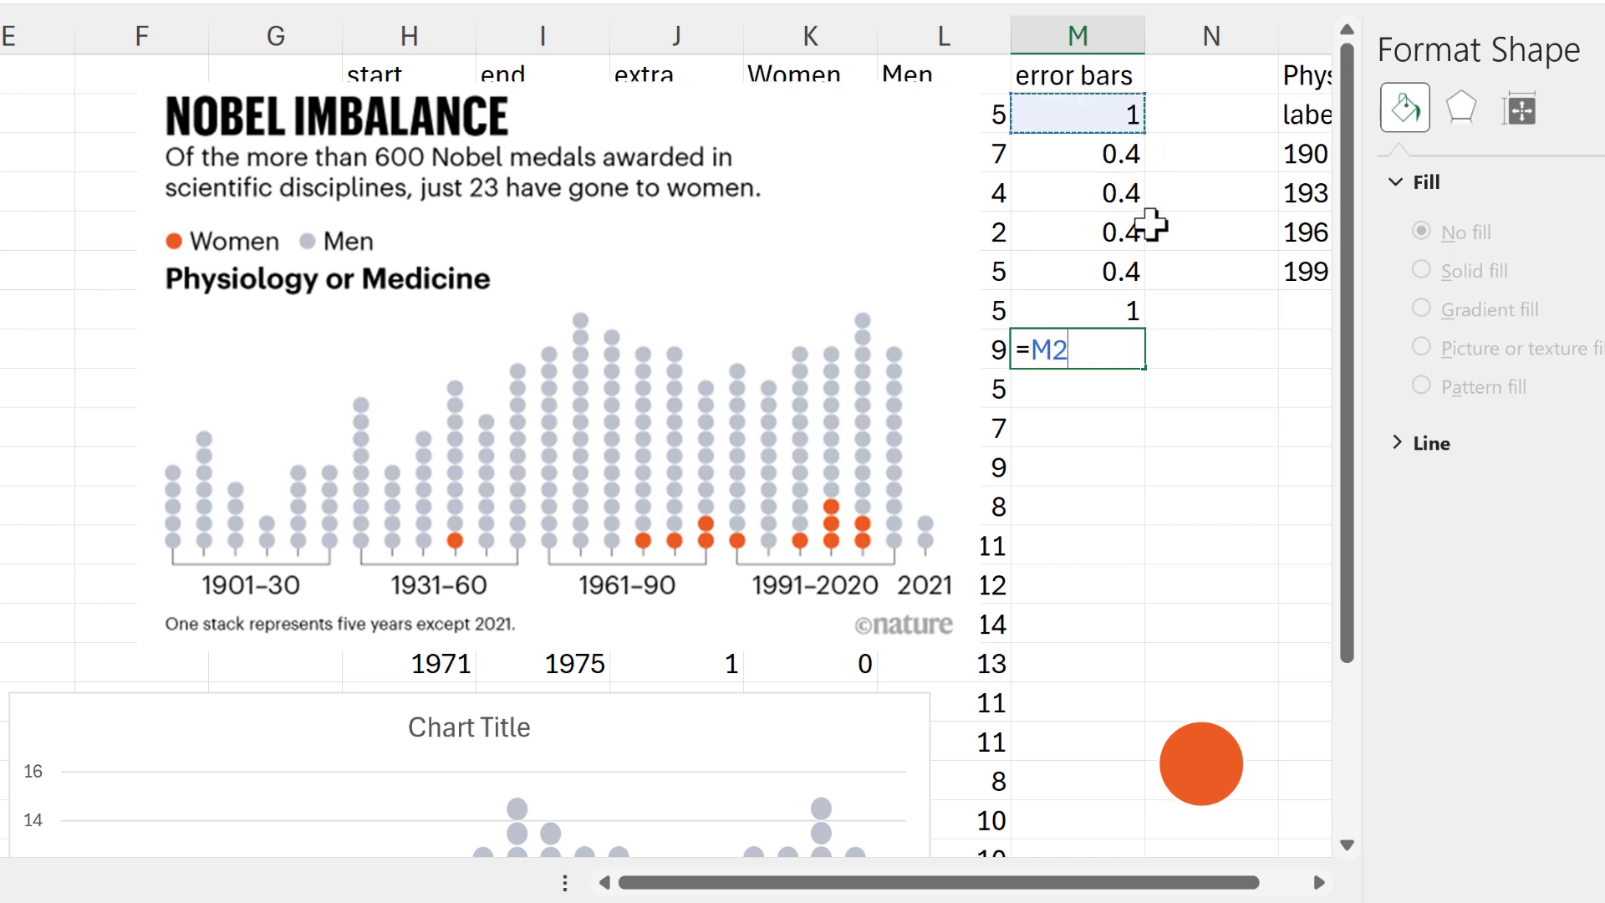
key(Return)
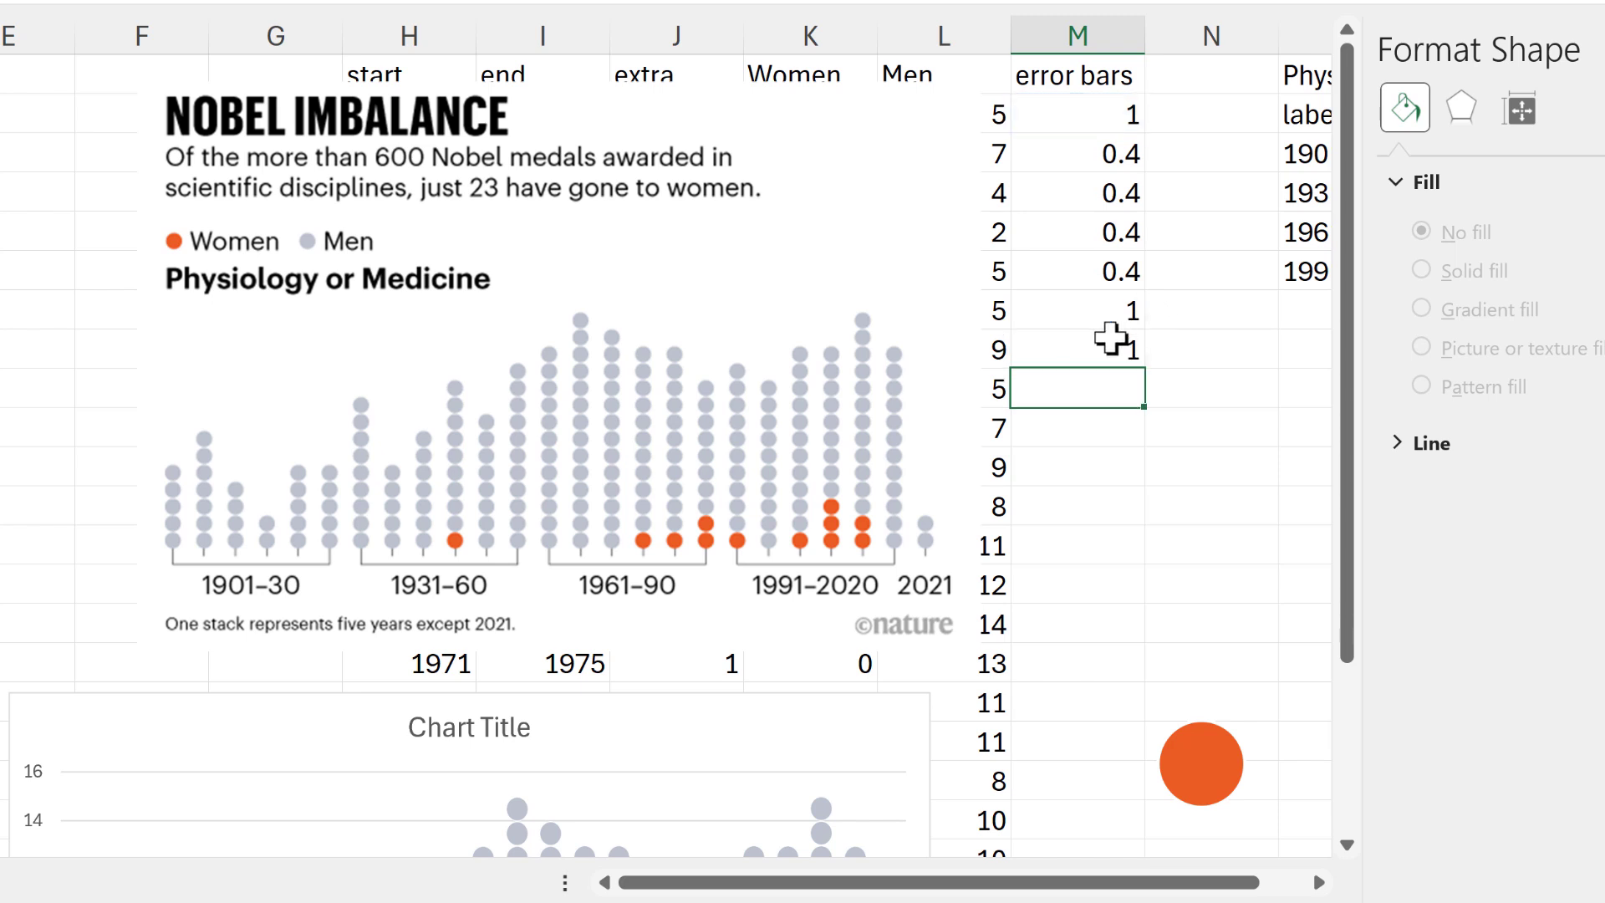
click(1111, 339)
drag(1139, 370, 1141, 848)
click(1114, 347)
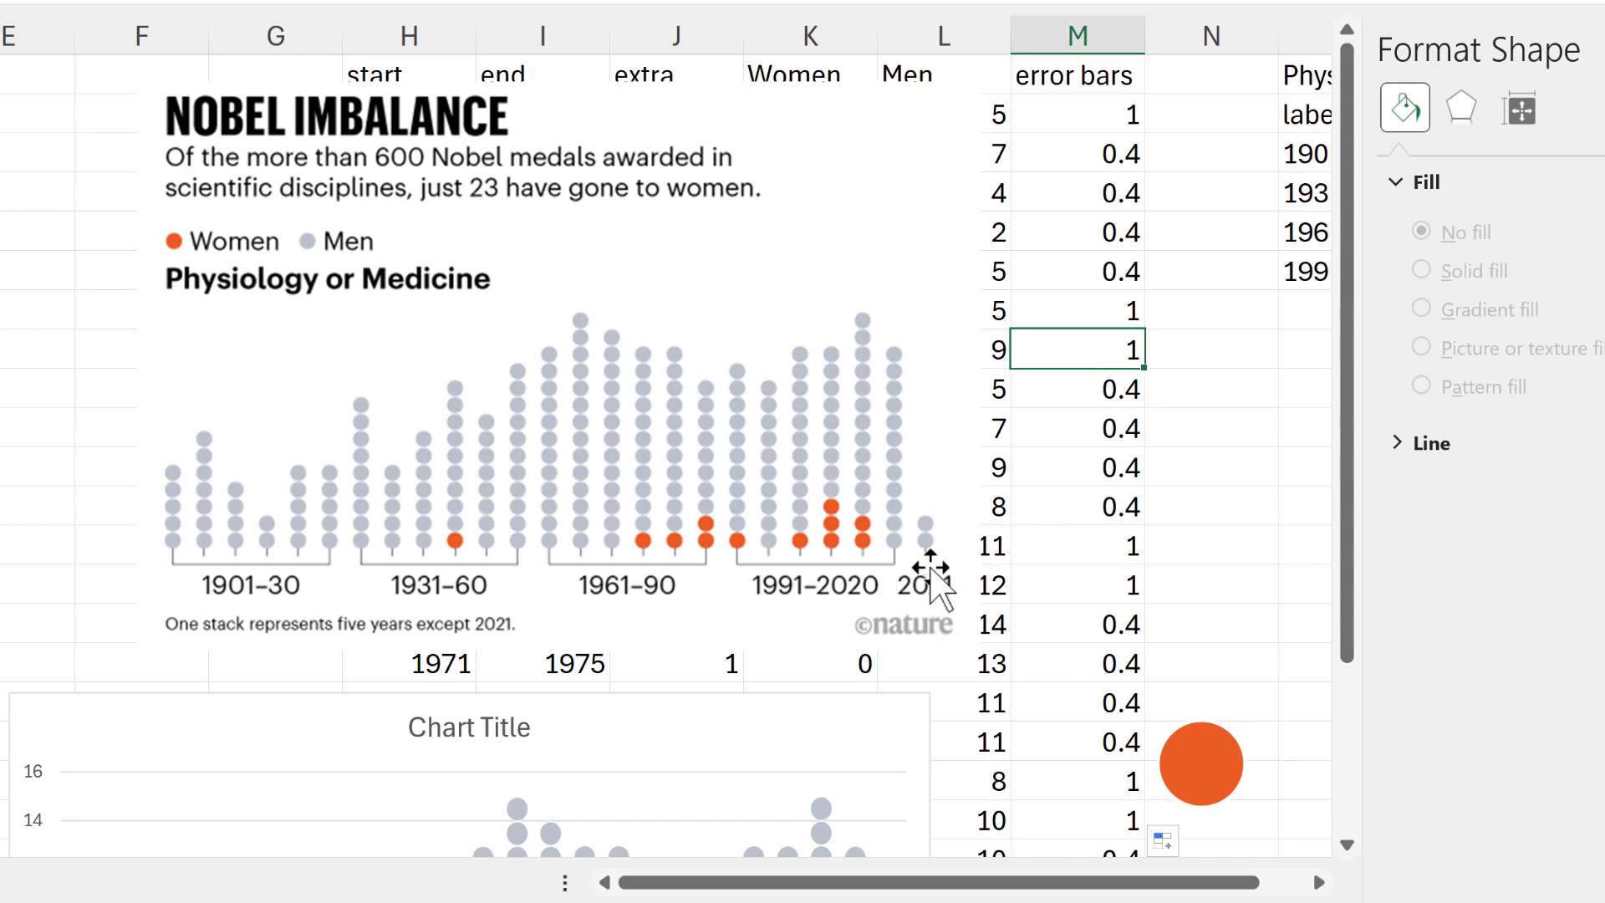
Step: Overwrite the last error bars value, in cell M26, with 0.4
click(1117, 424)
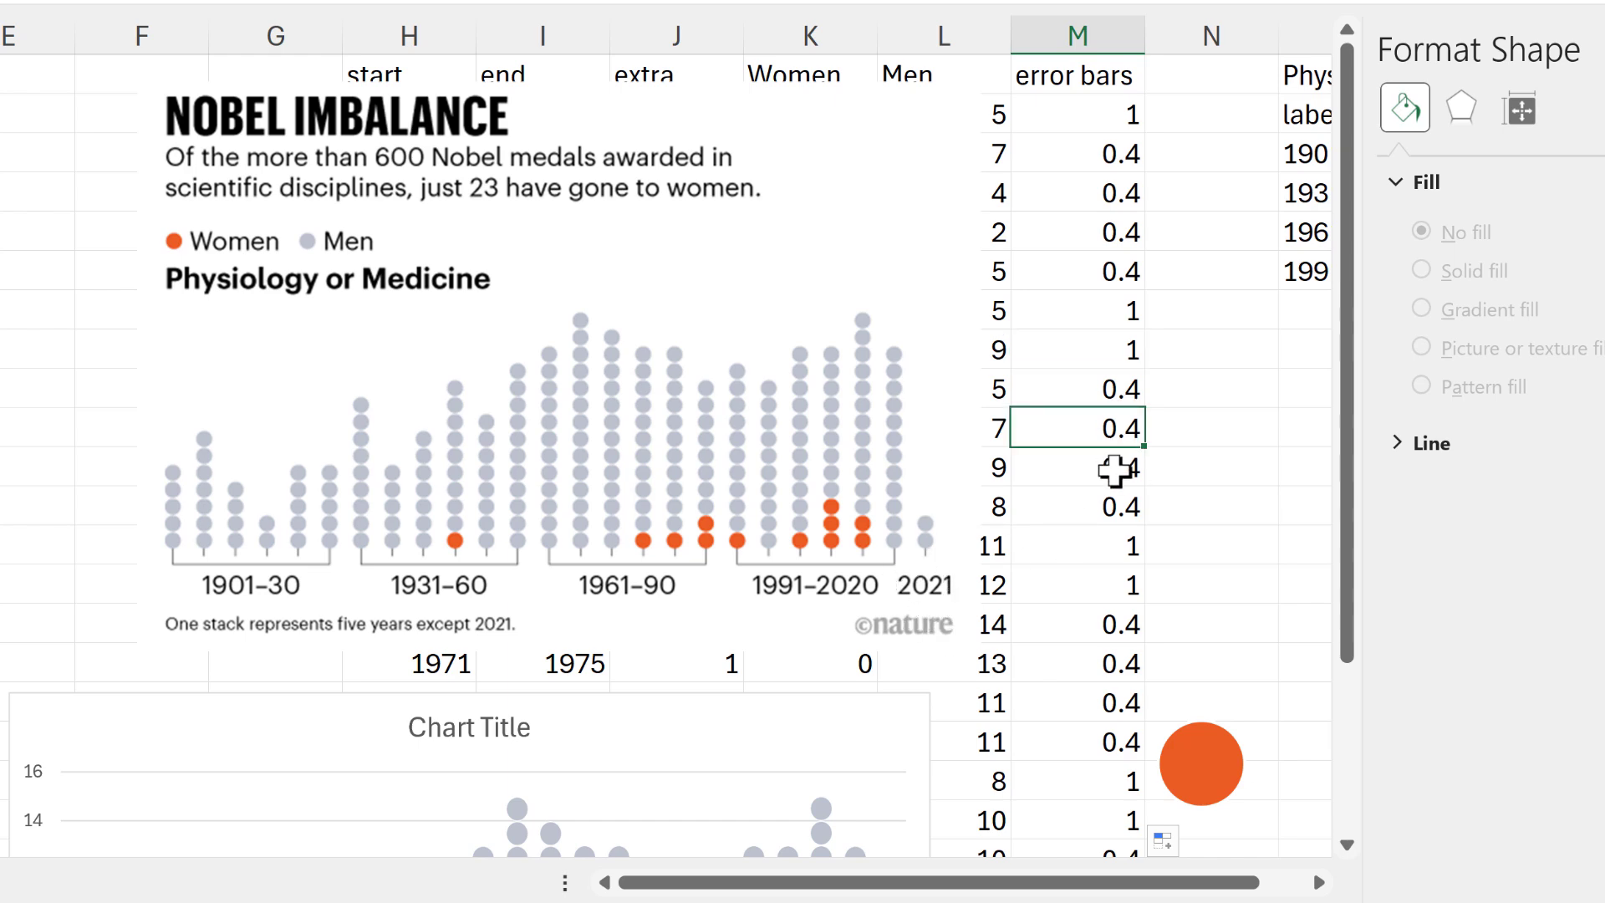
scroll(1107, 479, down, 2)
scroll(1107, 468, down, 5)
click(1079, 234)
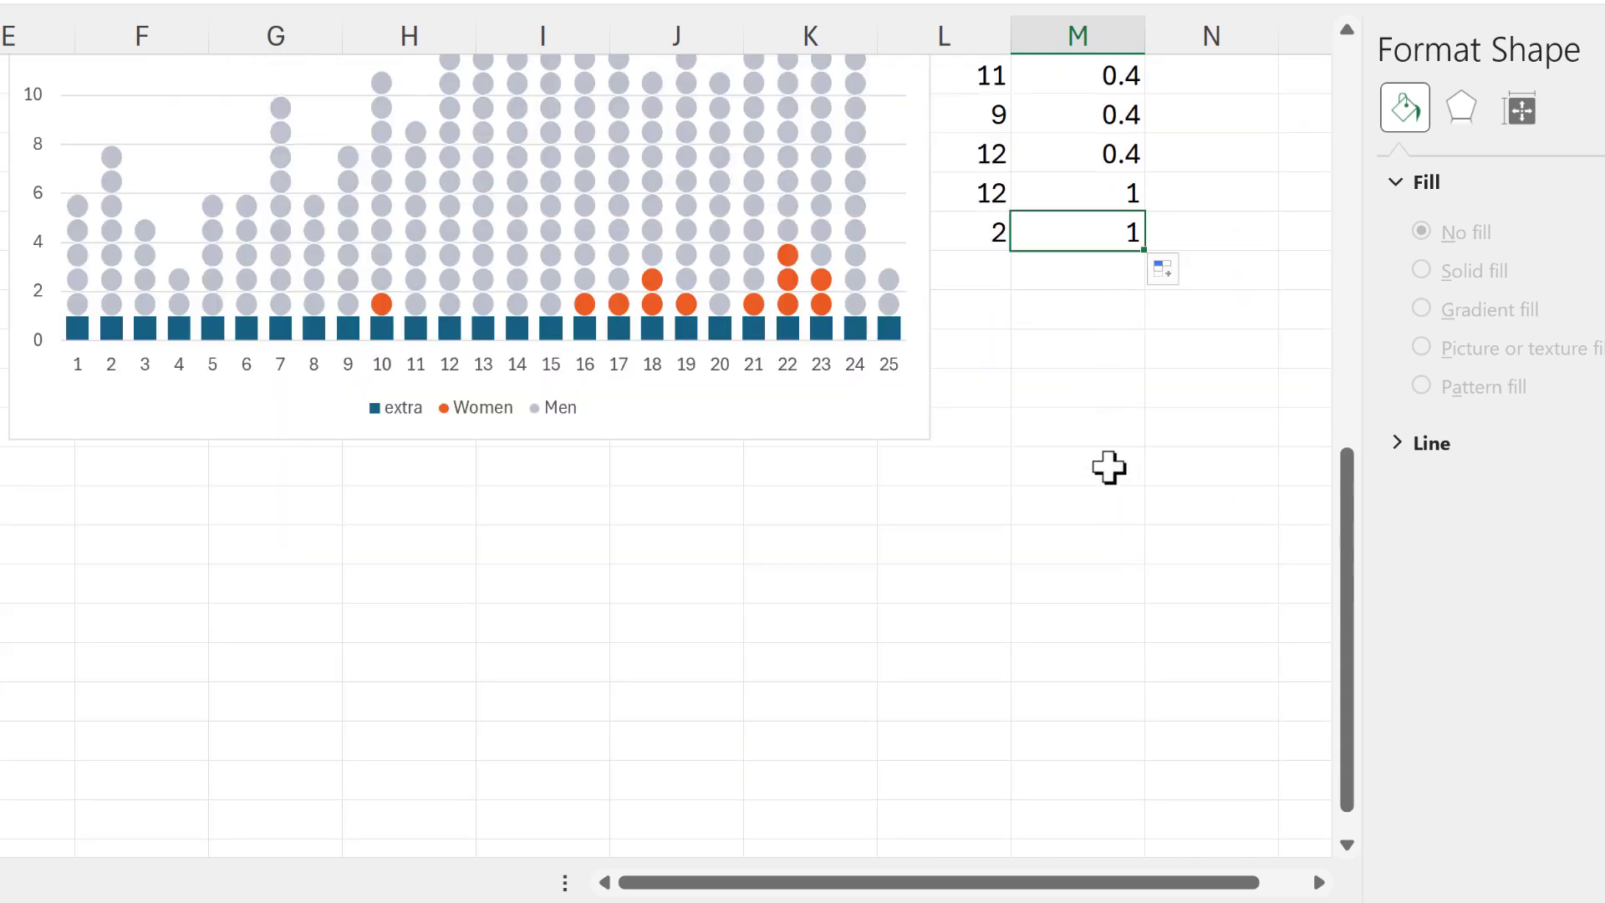
scroll(1090, 532, up, 1)
text(0.4)
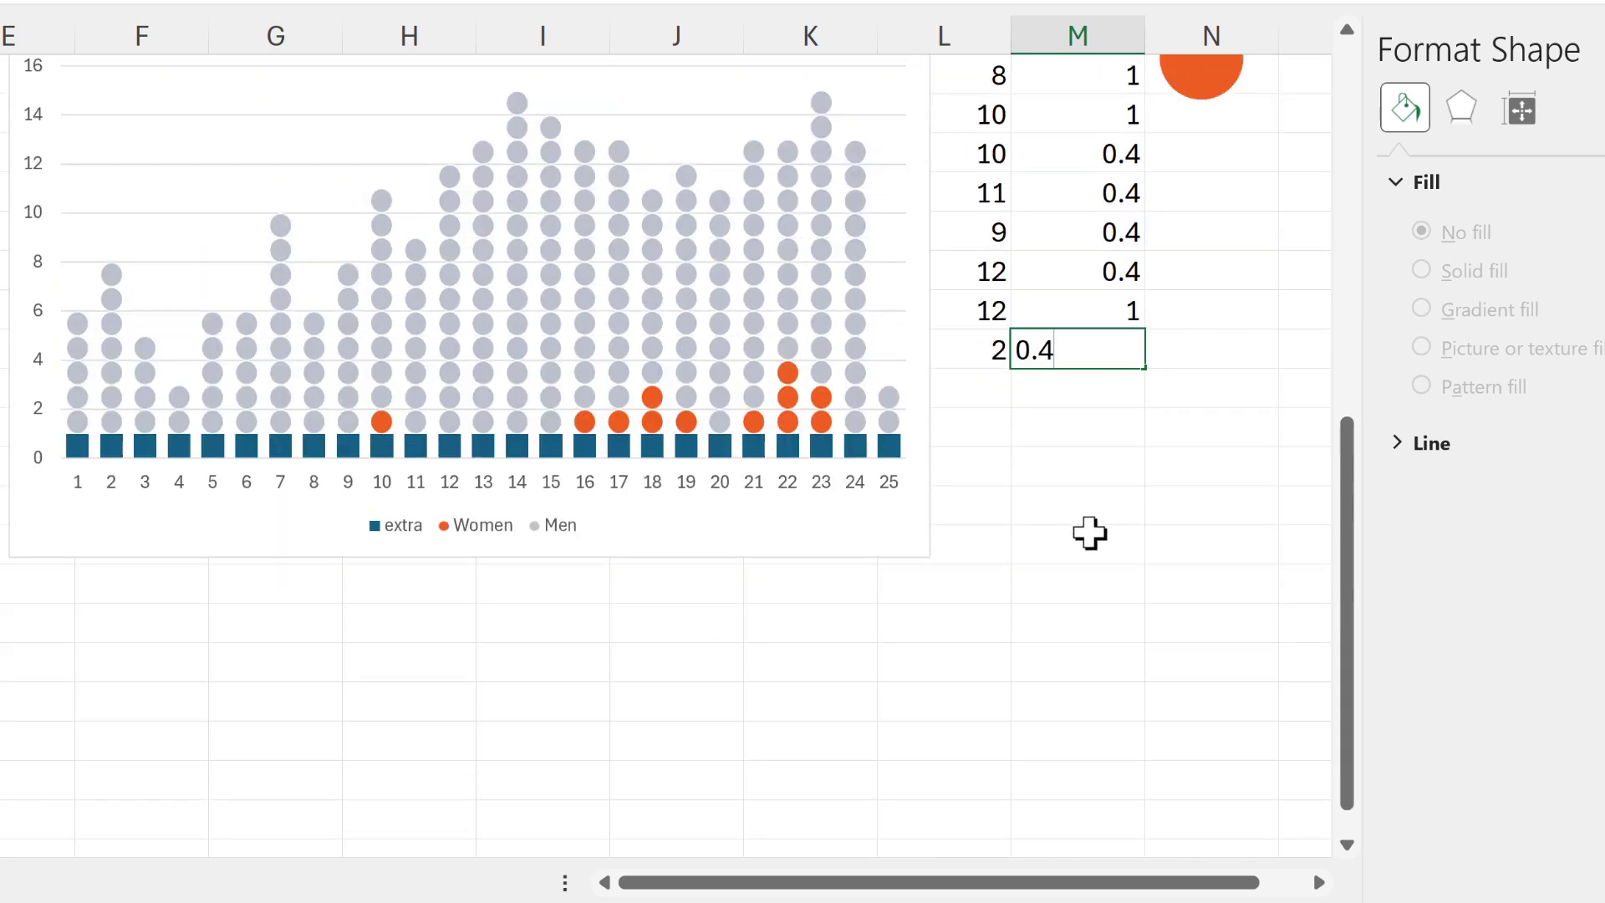
key(Return)
Step: Move the reference picture back to the left of the data and place the chart beside it, over columns F to L
scroll(1085, 498, up, 6)
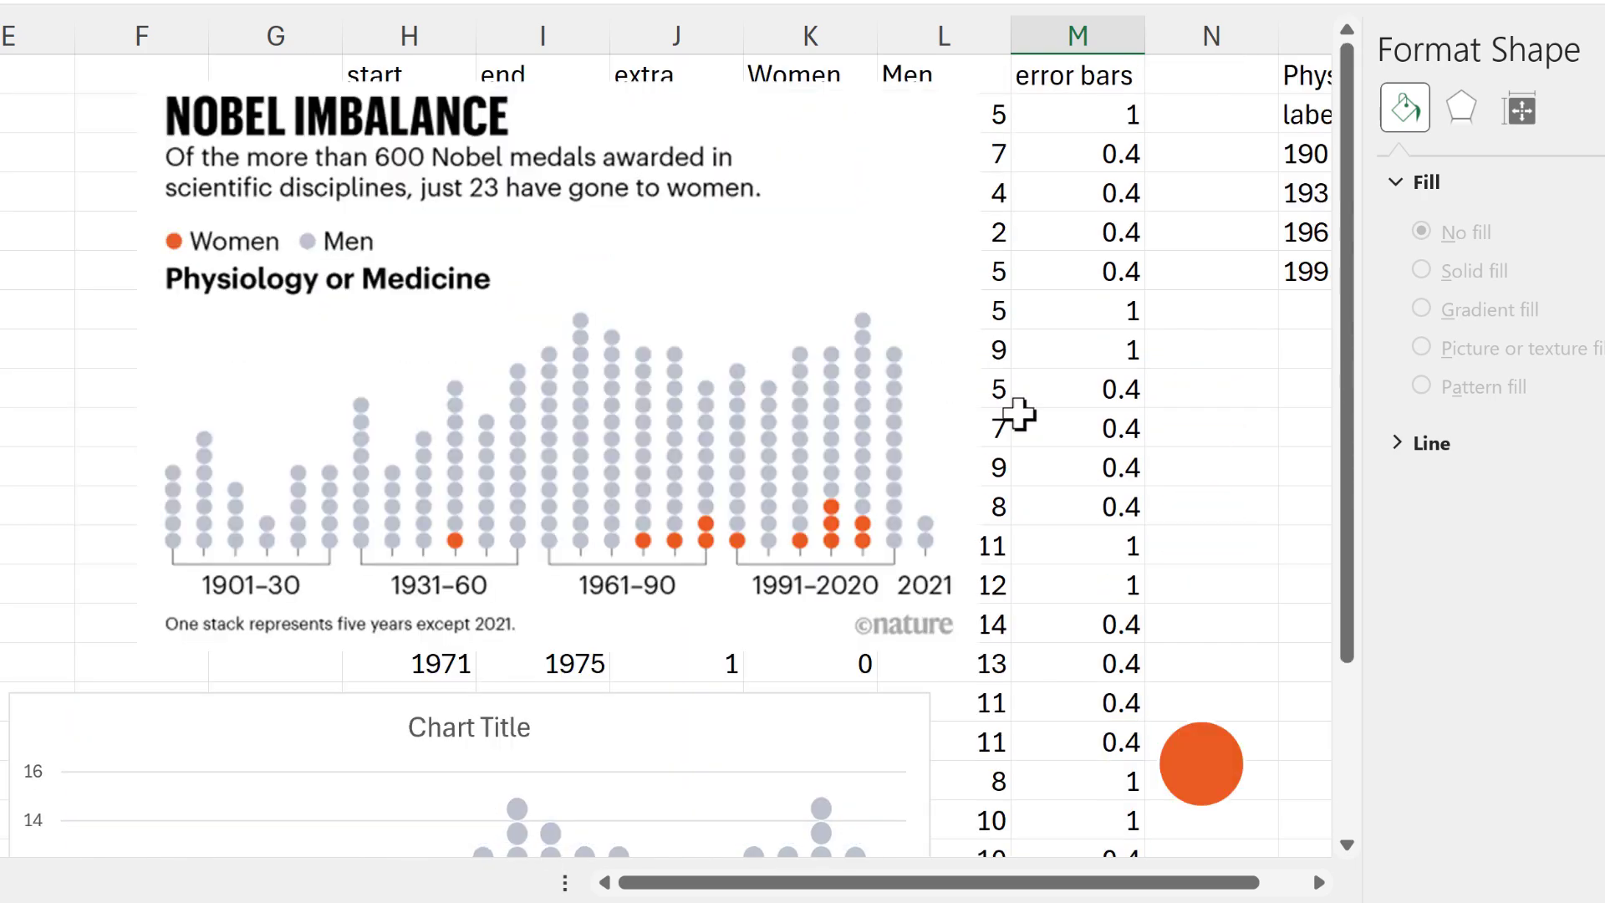
click(824, 137)
drag(819, 113, 103, 99)
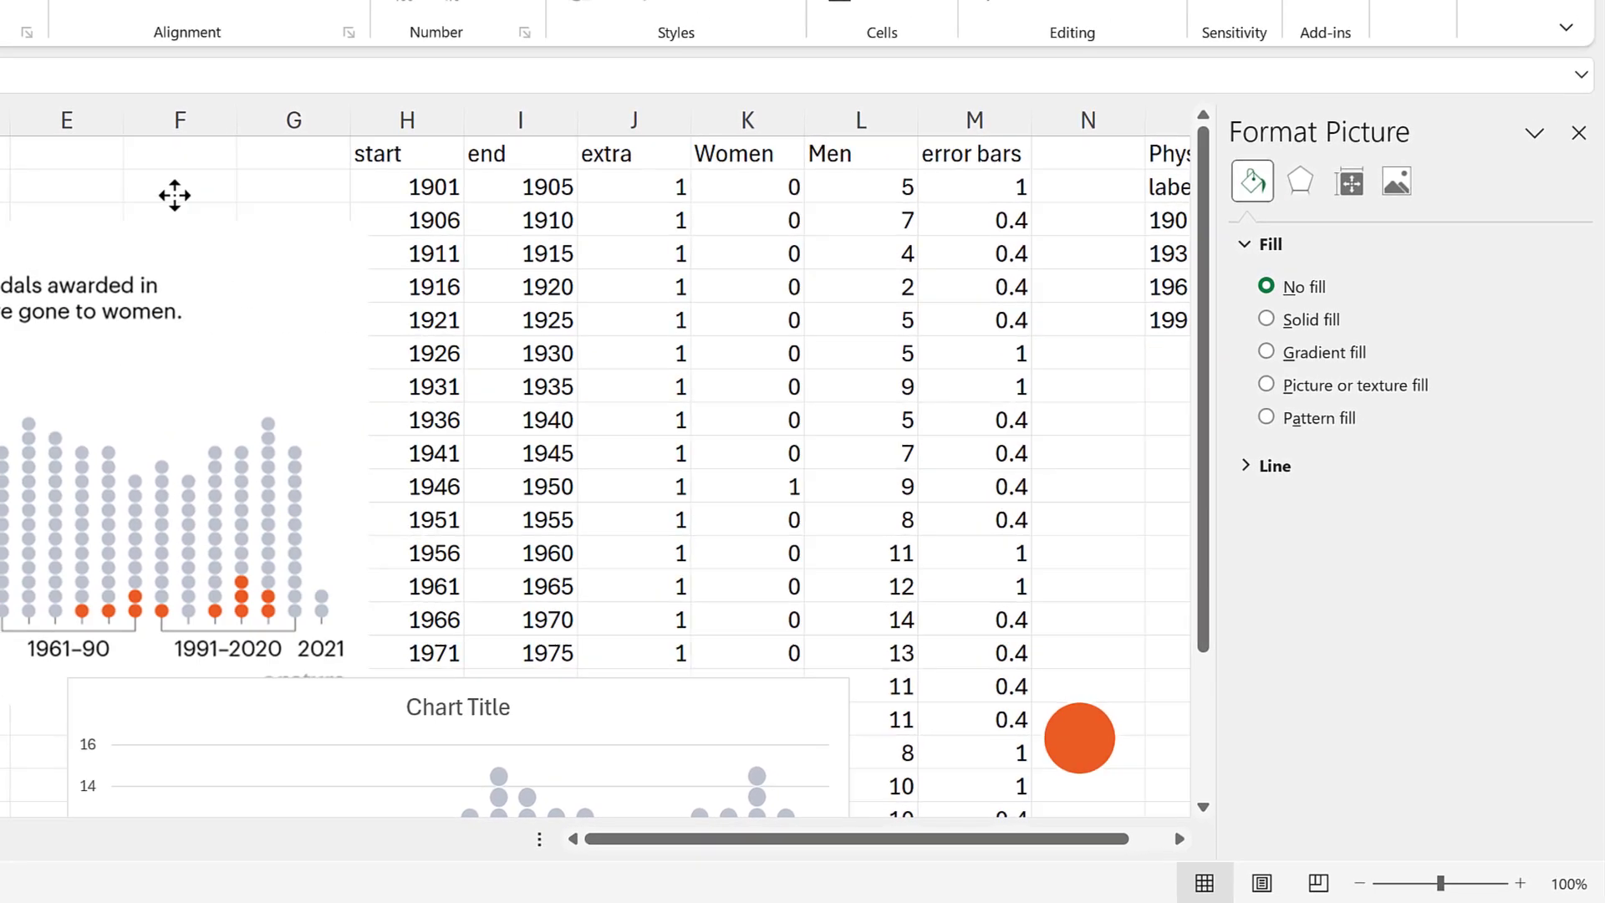
drag(148, 173, 129, 165)
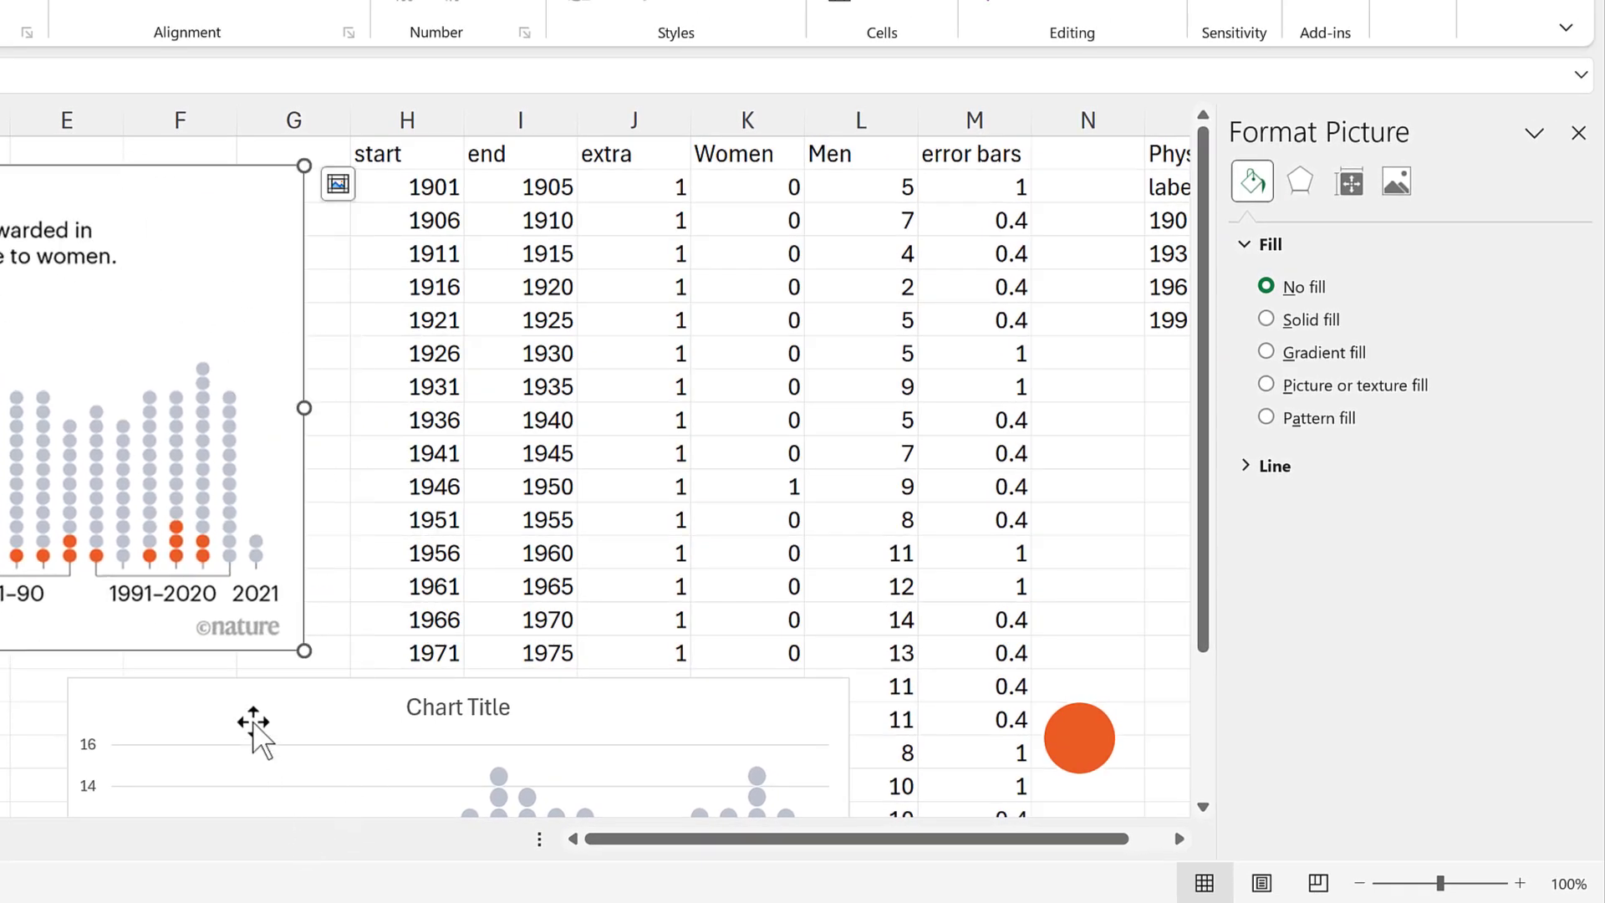
click(227, 674)
drag(222, 680, 278, 159)
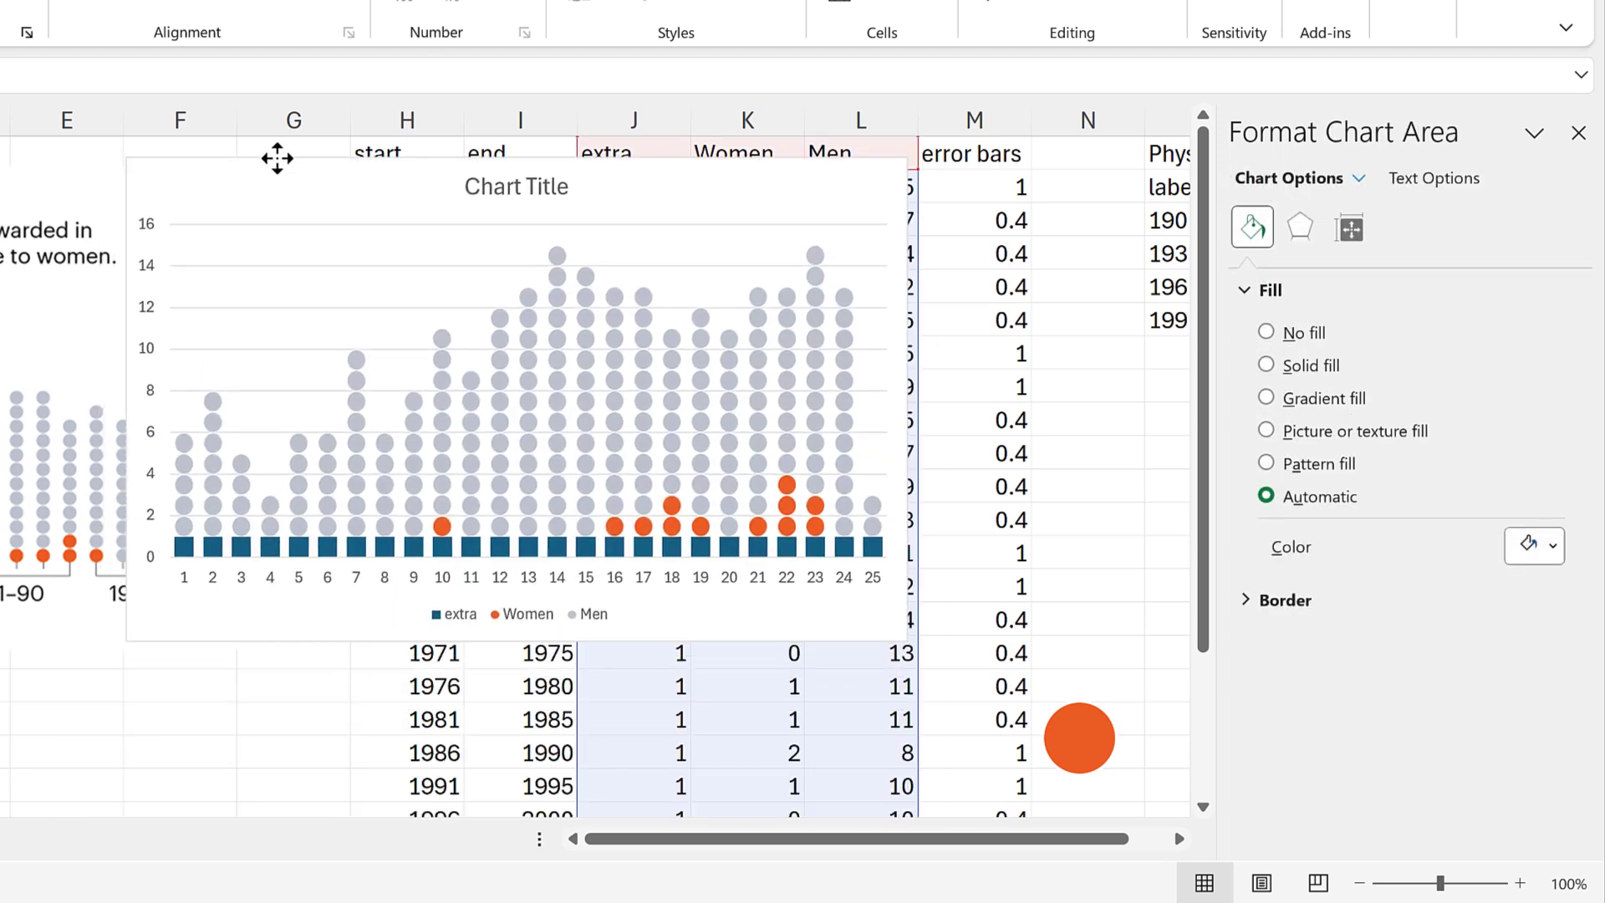
Step: Add error bars to the extra series of the chart
click(819, 547)
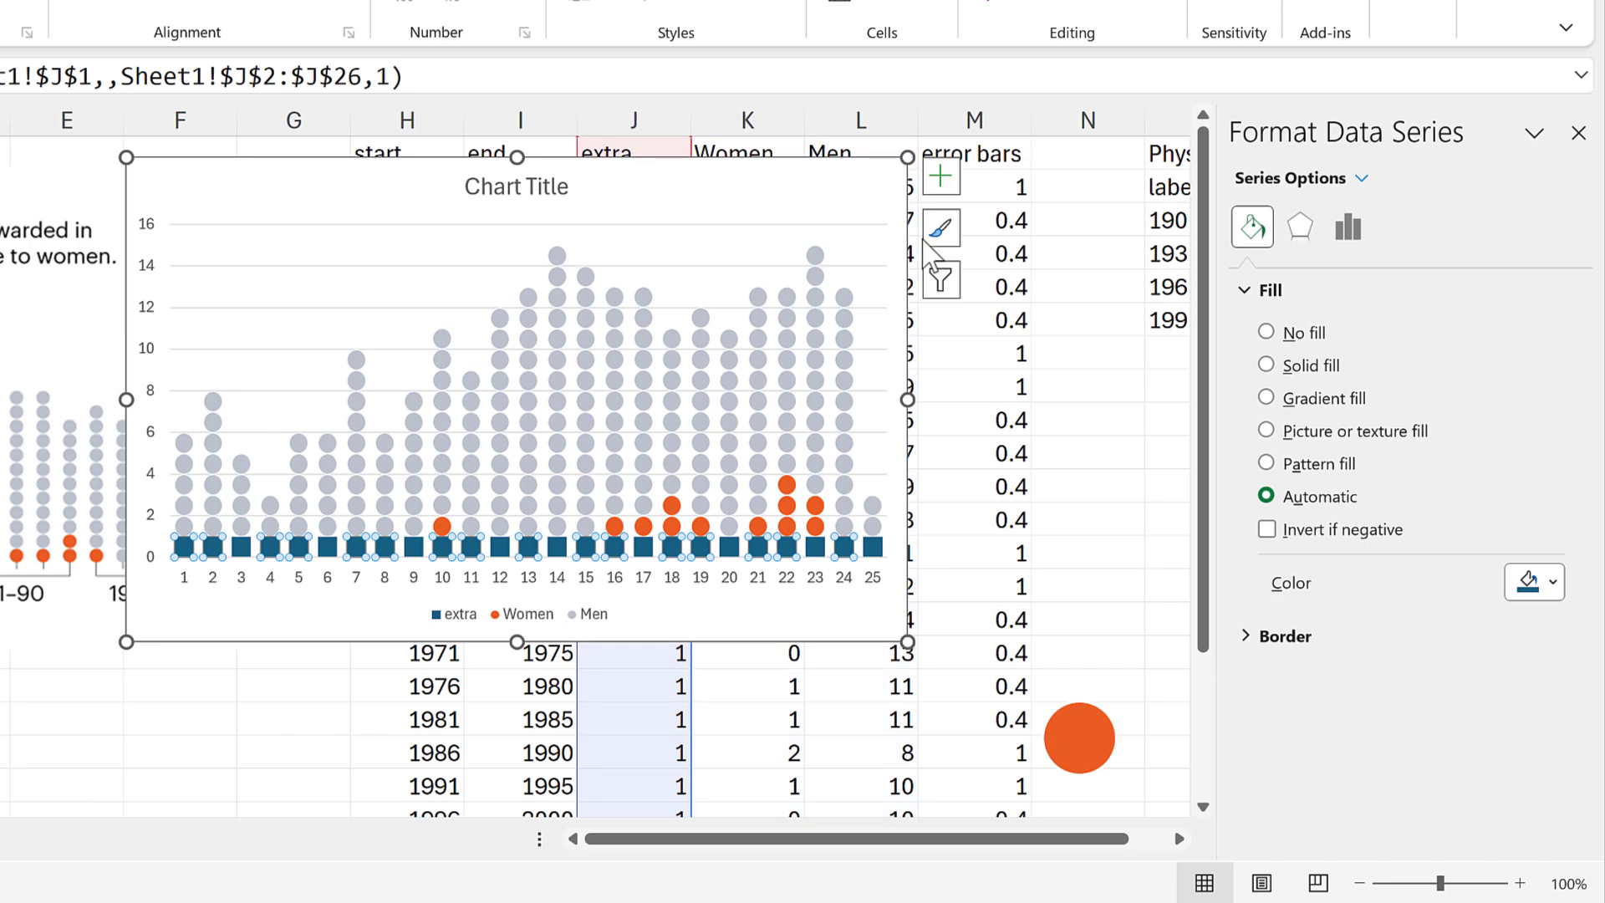
click(941, 177)
click(991, 404)
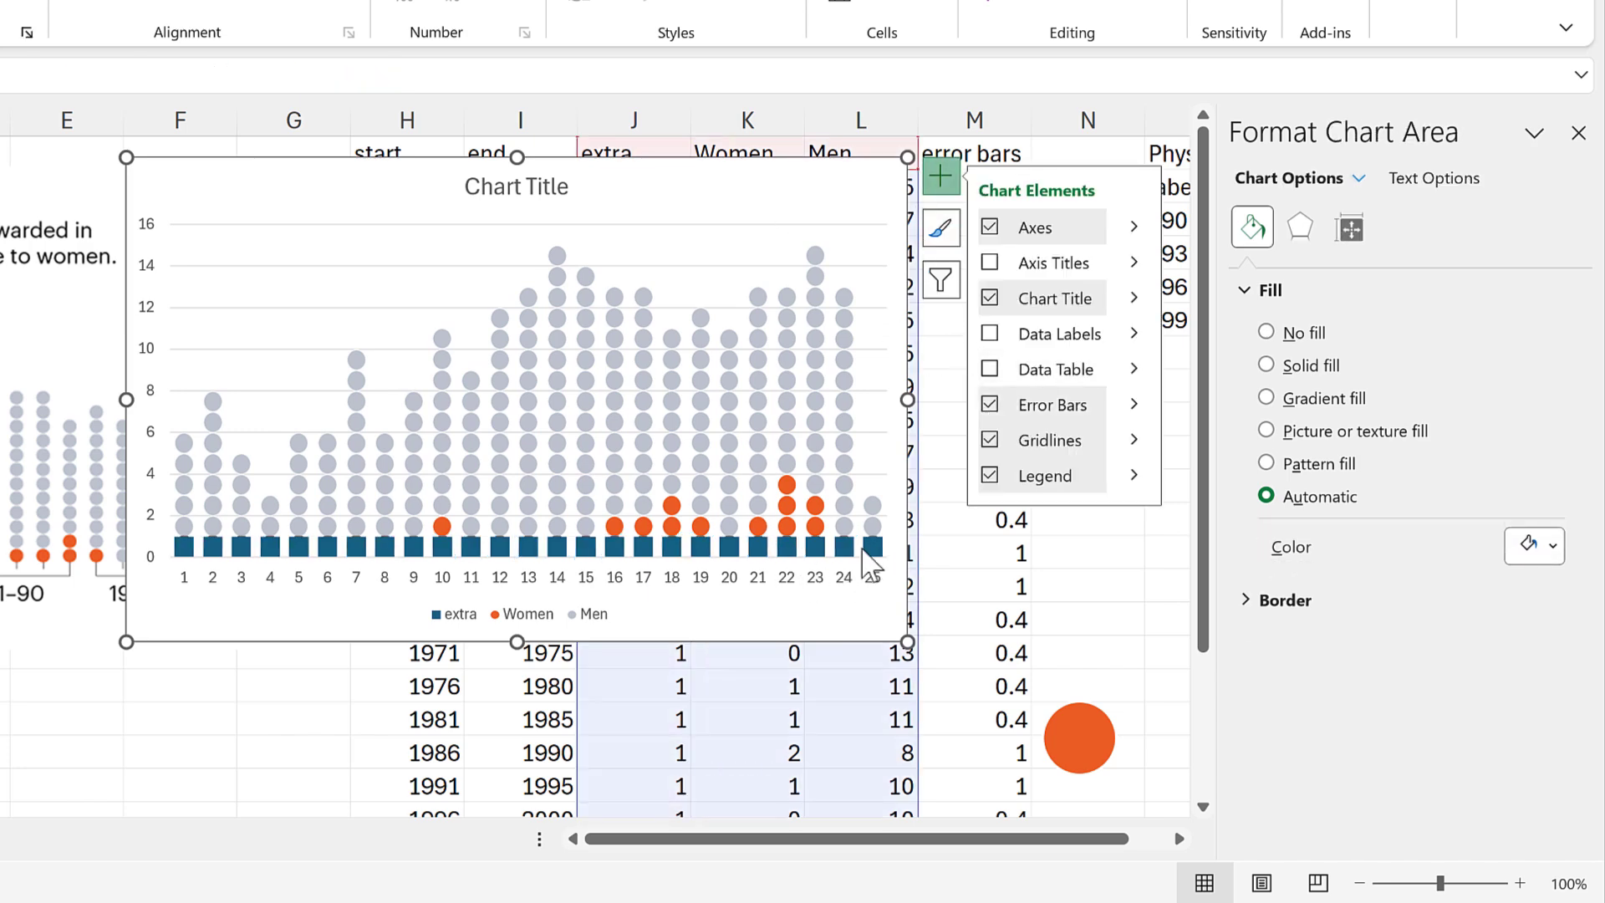
Step: Set the fill of the extra series to No fill
click(1427, 431)
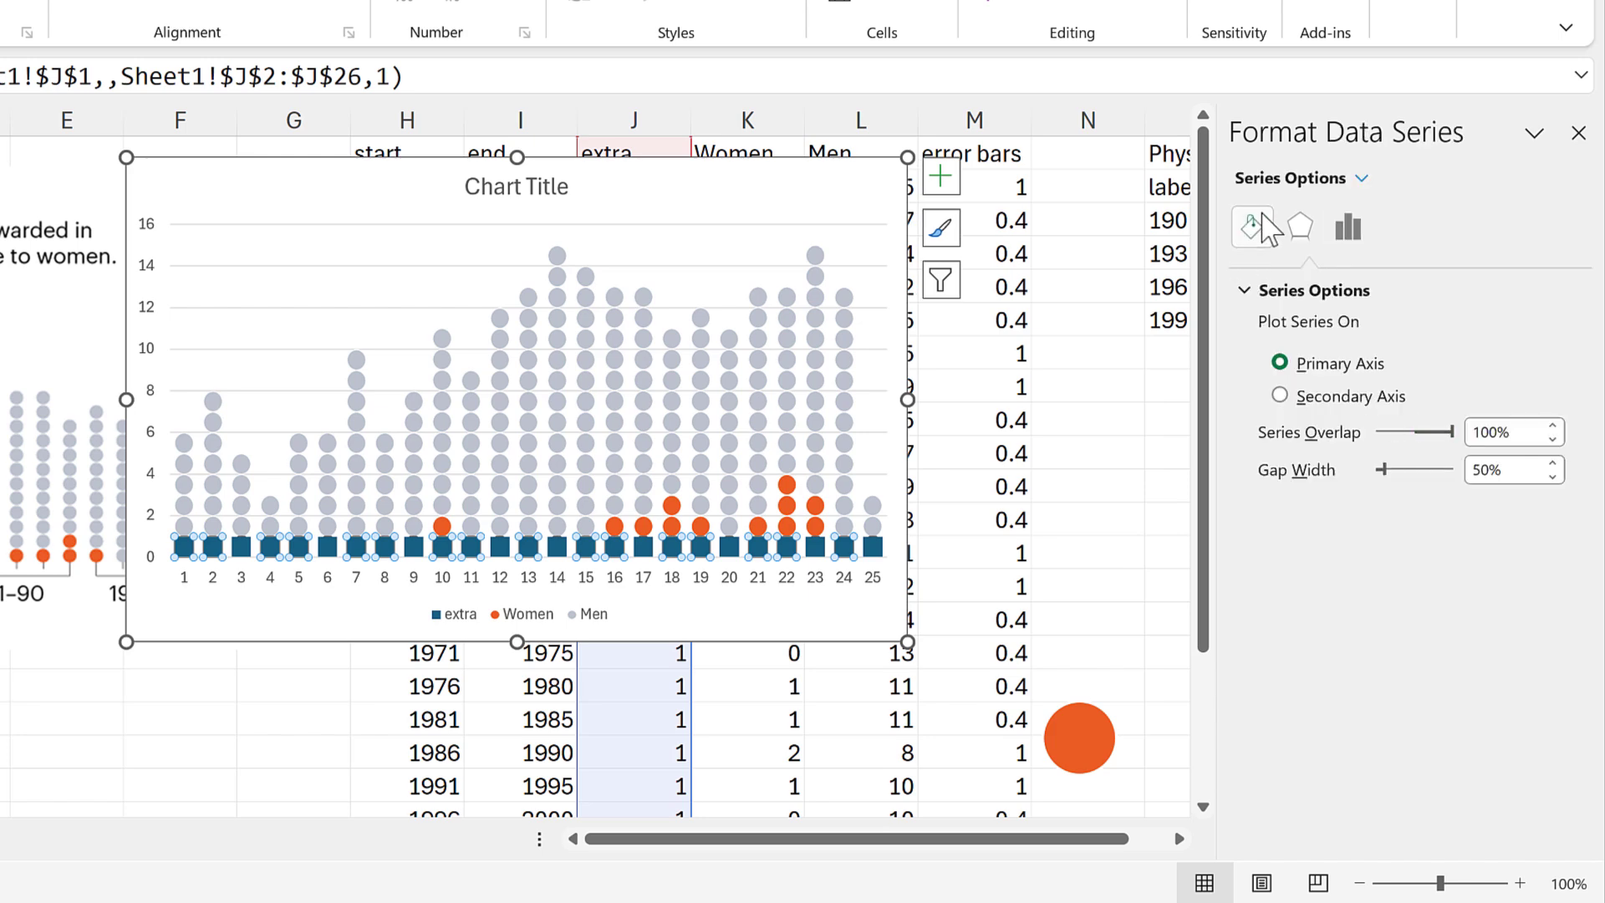
click(1252, 224)
click(1268, 334)
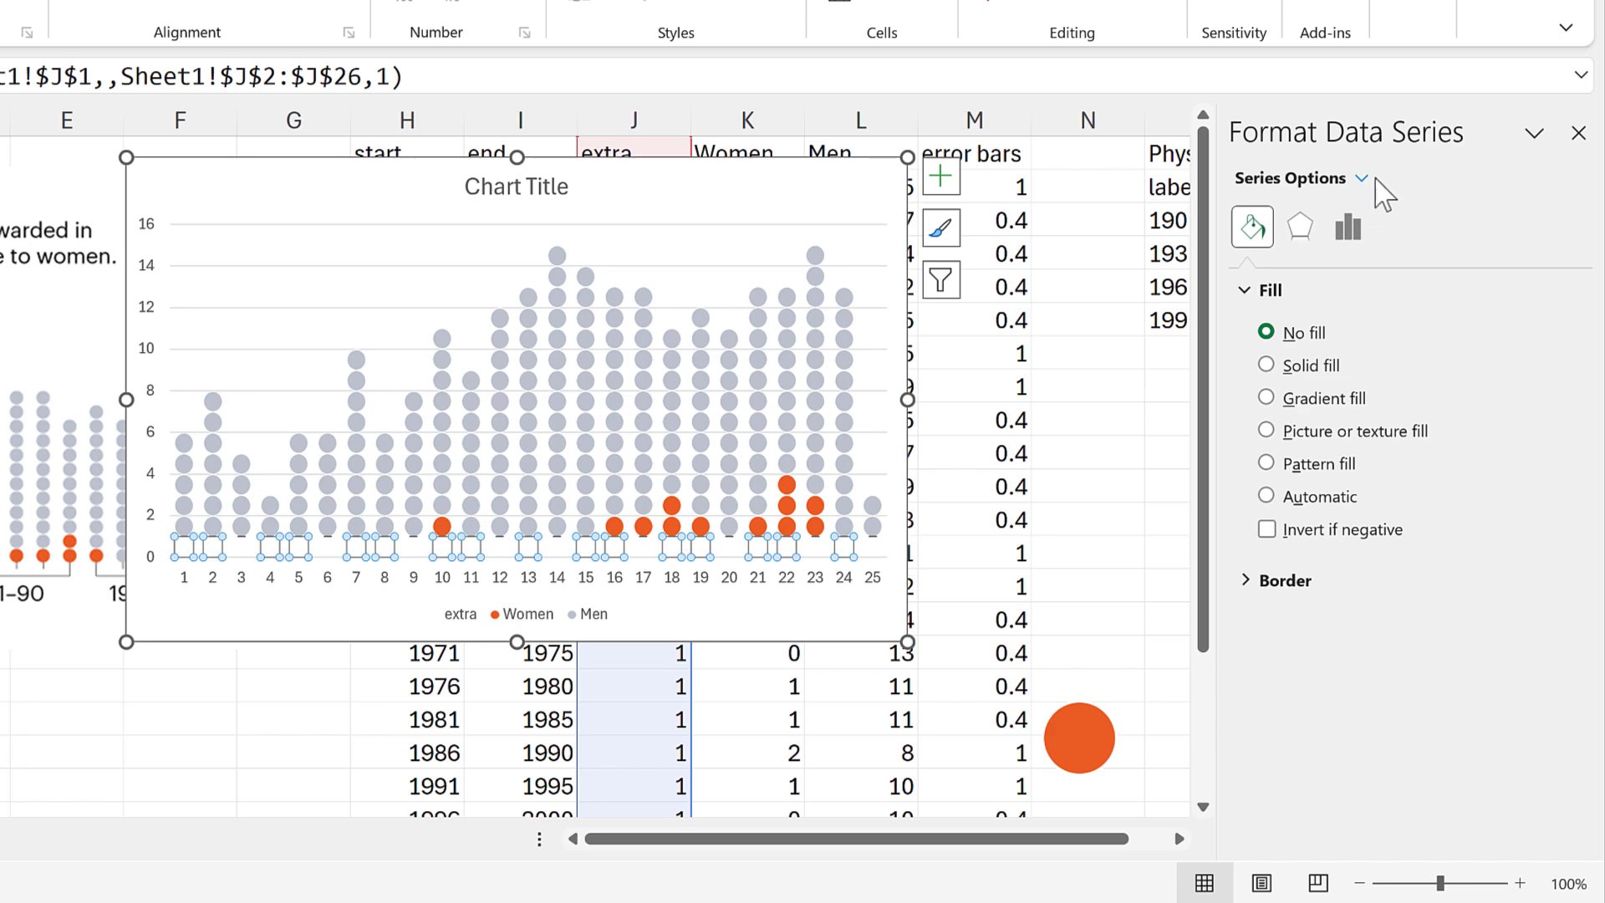
Step: Set the extra series' error bars to the Minus direction with the No Cap end style
click(1362, 178)
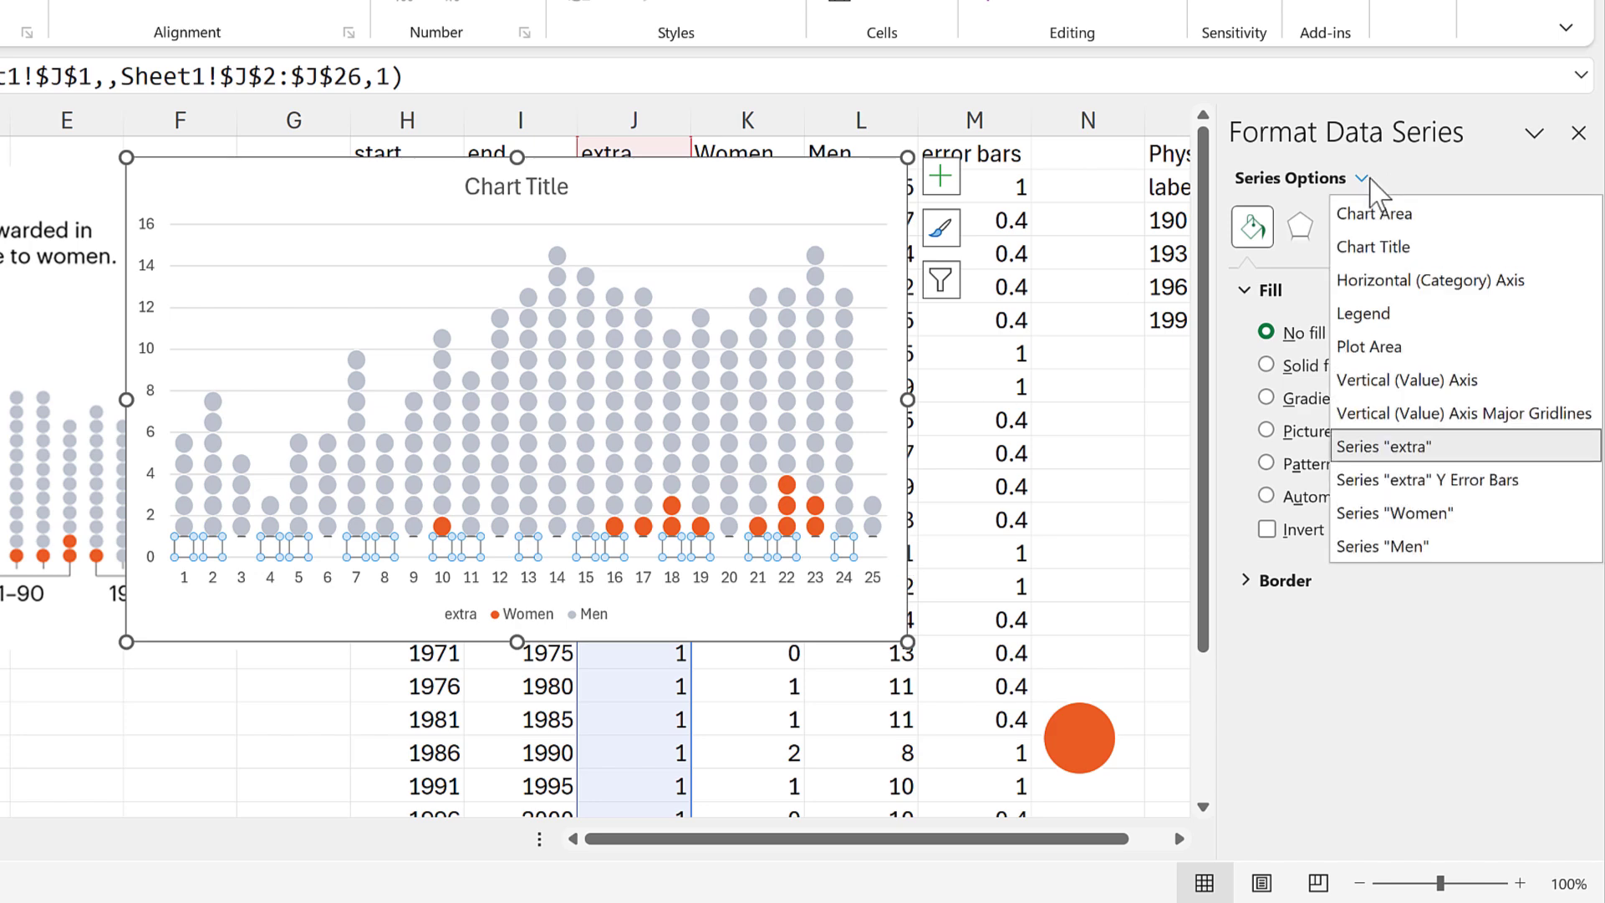
click(1505, 483)
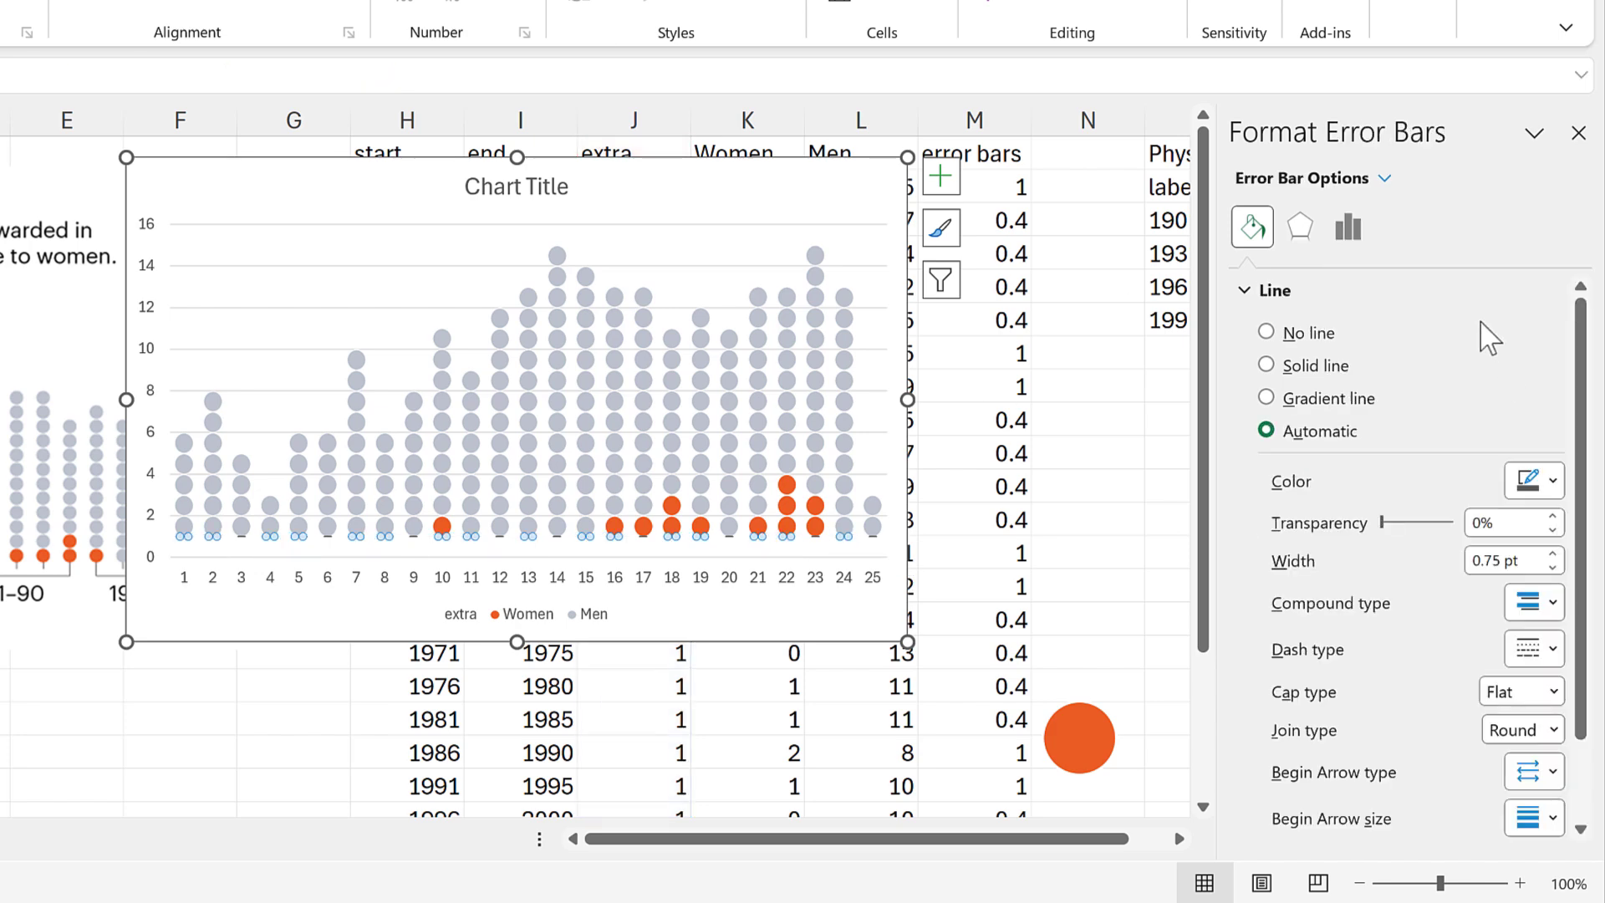
click(1356, 242)
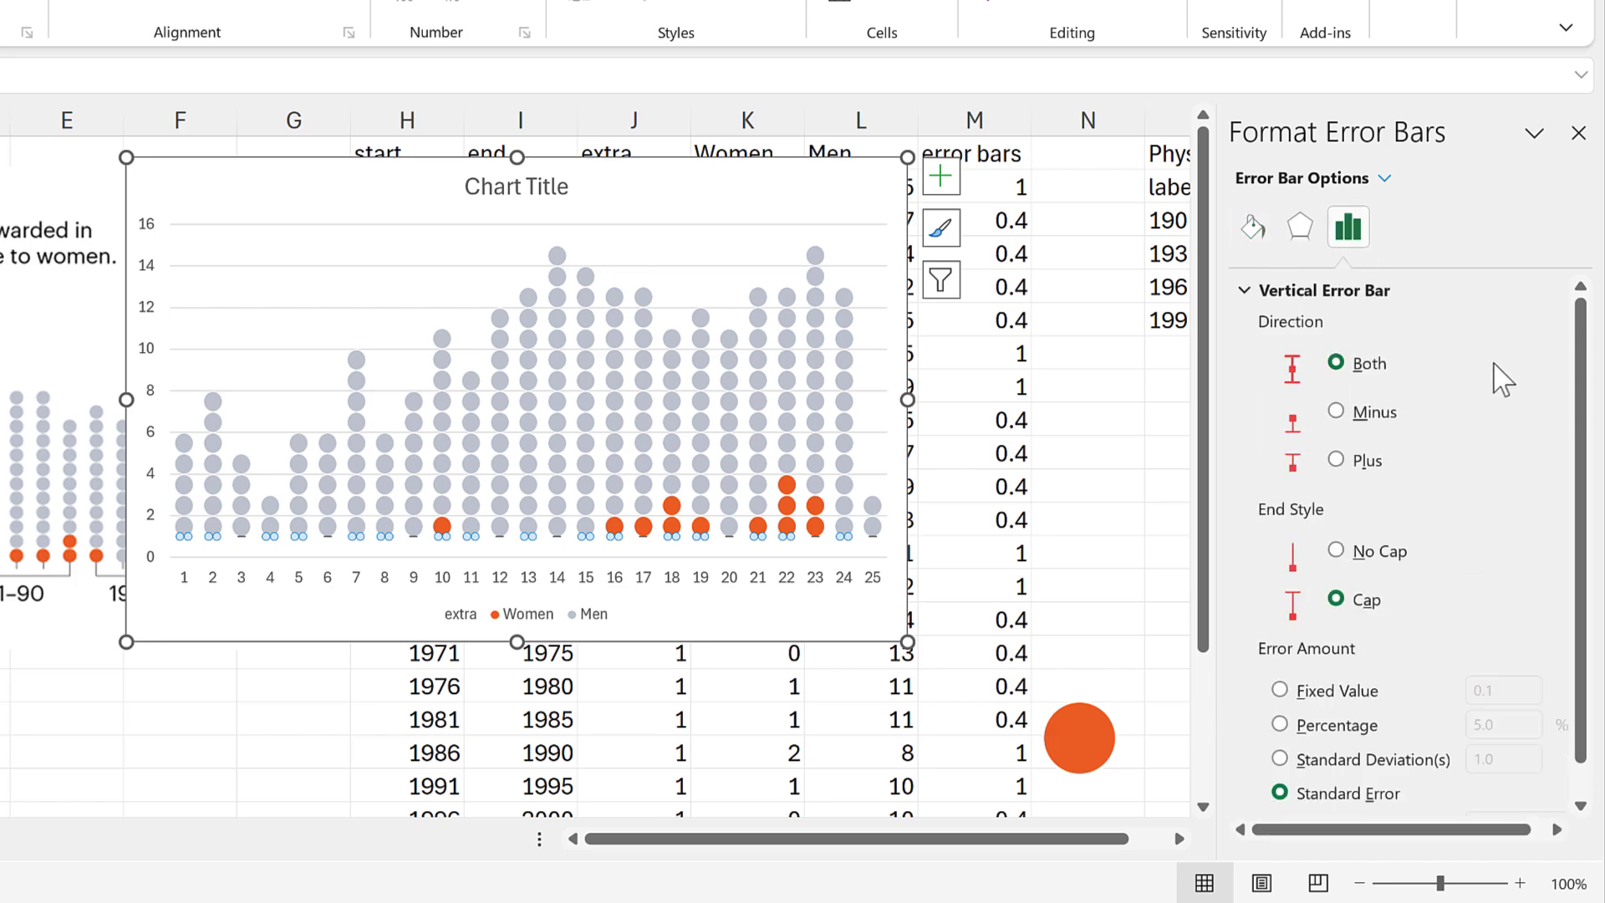
click(1346, 418)
scroll(1465, 417, down, 1)
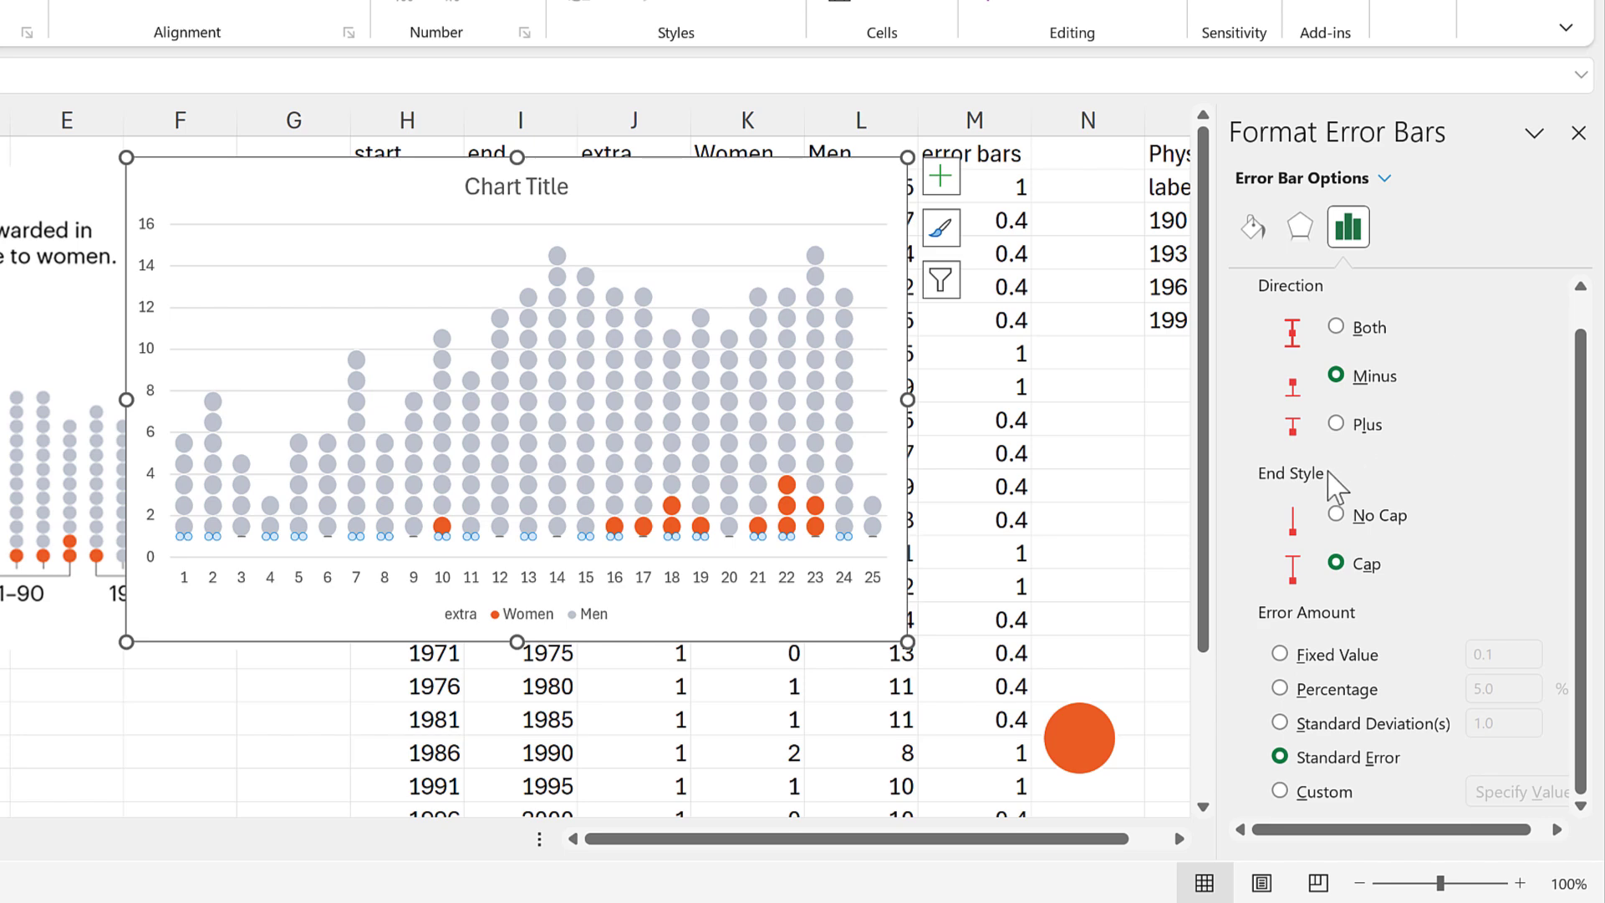
click(1339, 515)
Step: Give the extra series' error bars a custom amount, using cells M2 to M26 as the negative error values
click(1279, 793)
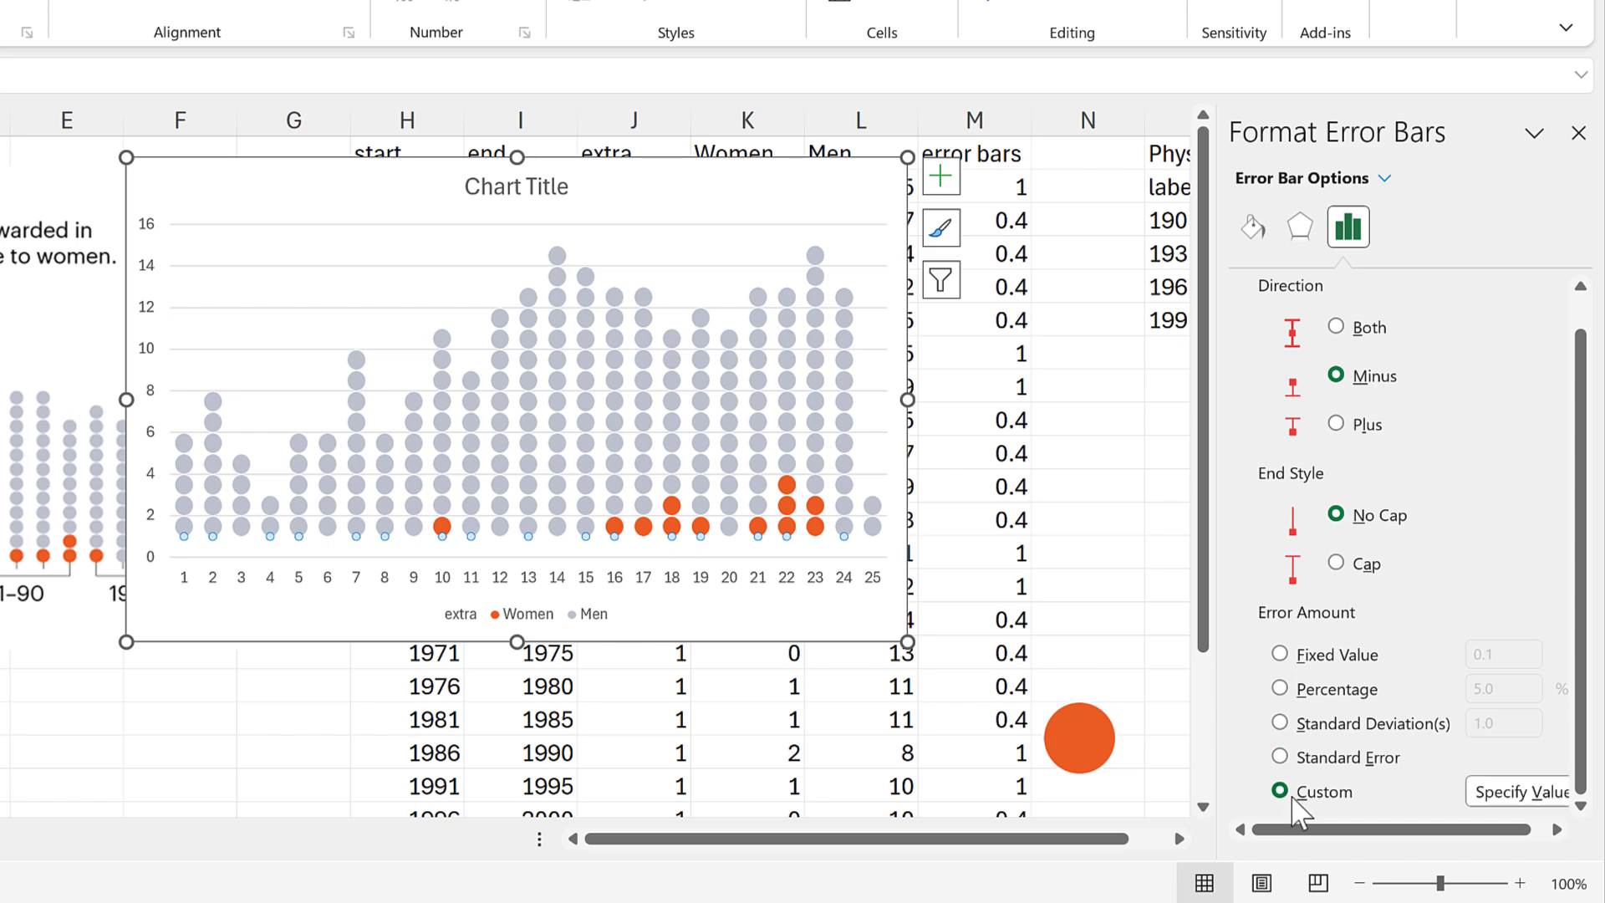
click(1517, 792)
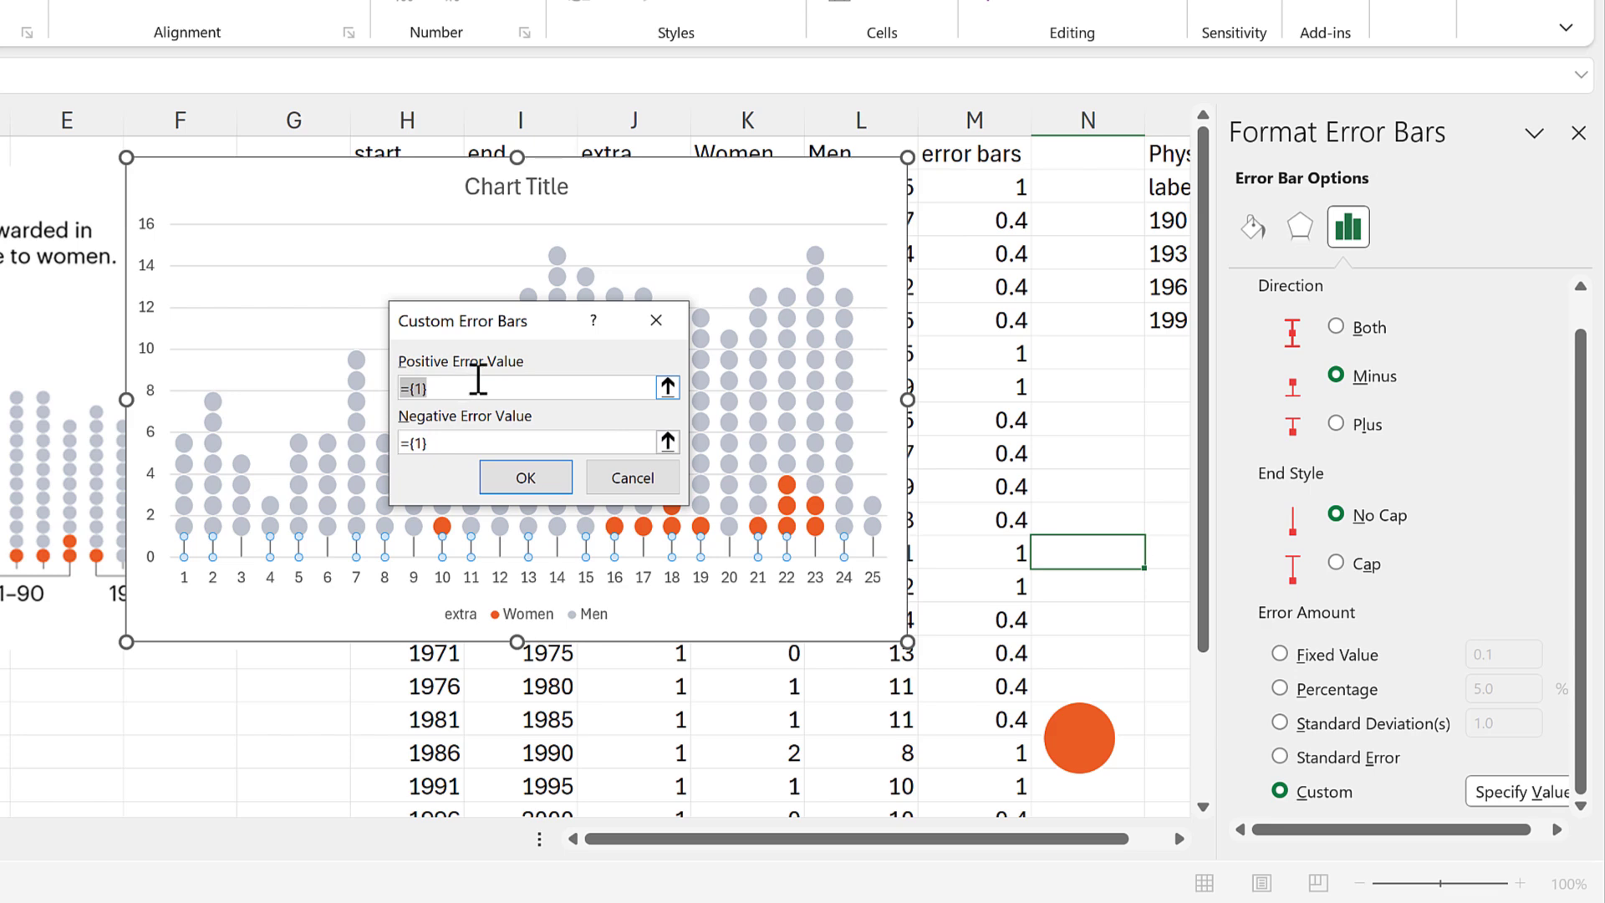
click(667, 441)
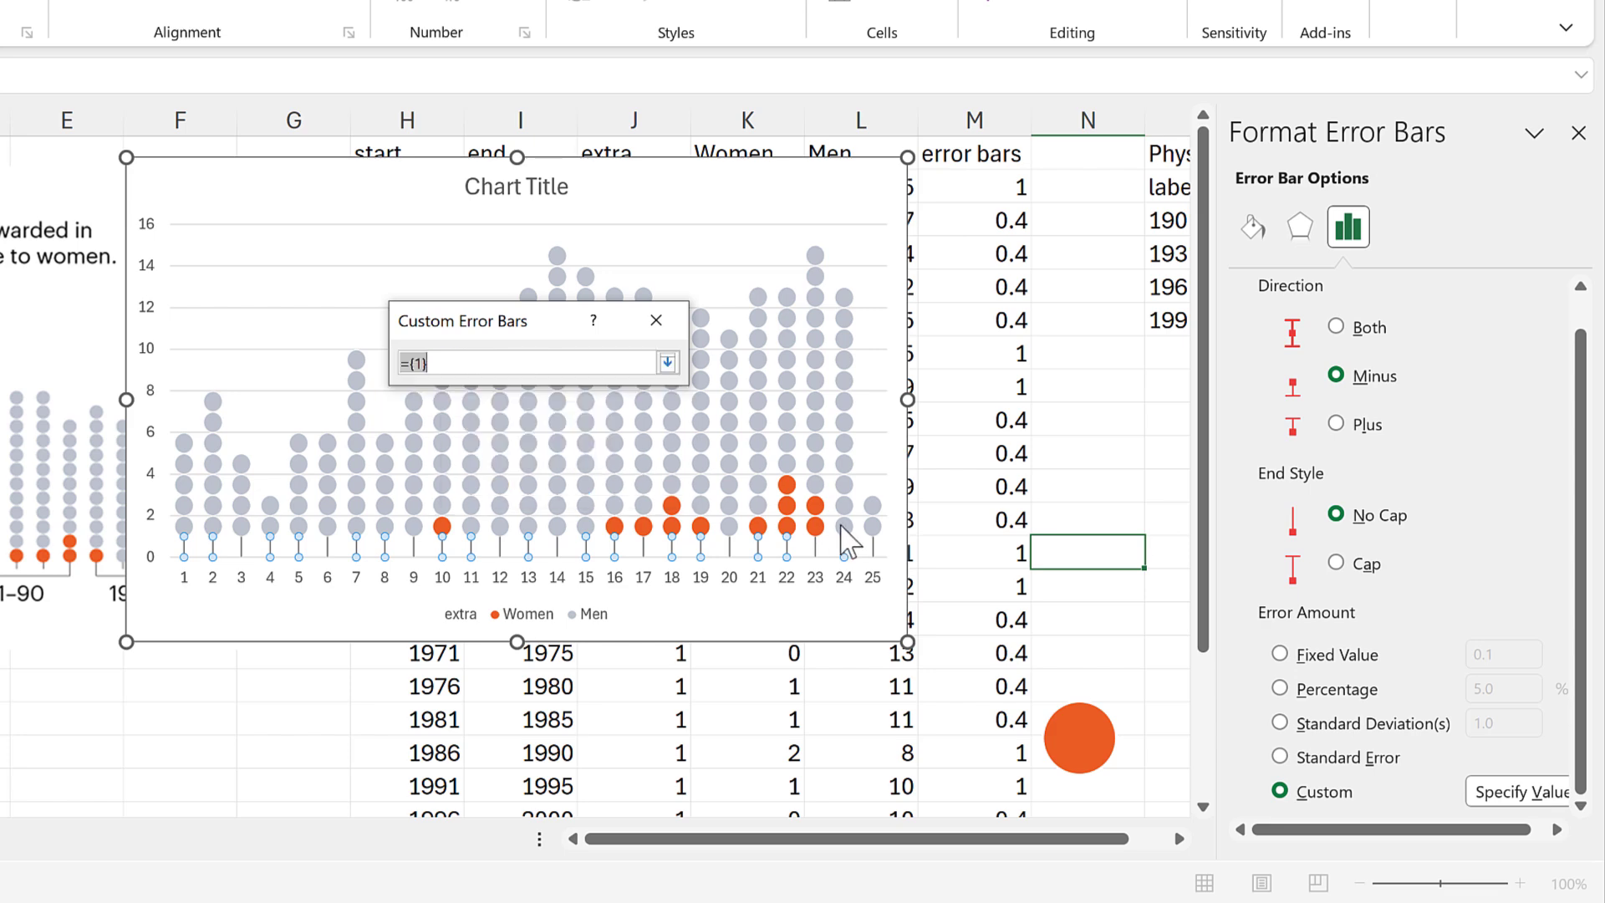
click(979, 184)
key(ctrl+shift+Down)
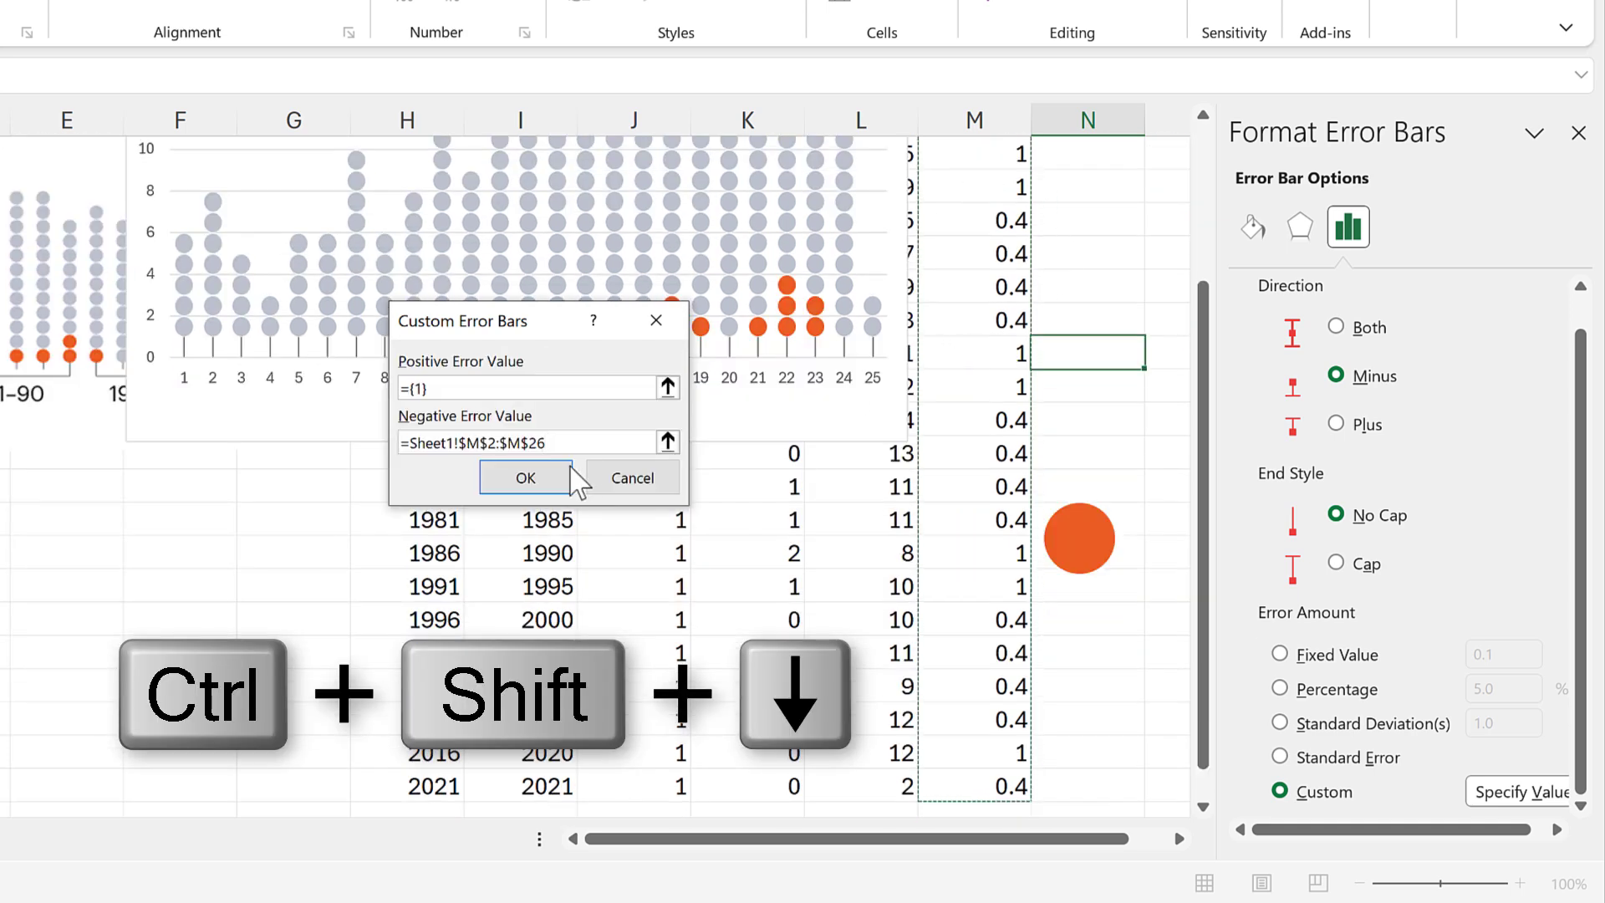
click(539, 477)
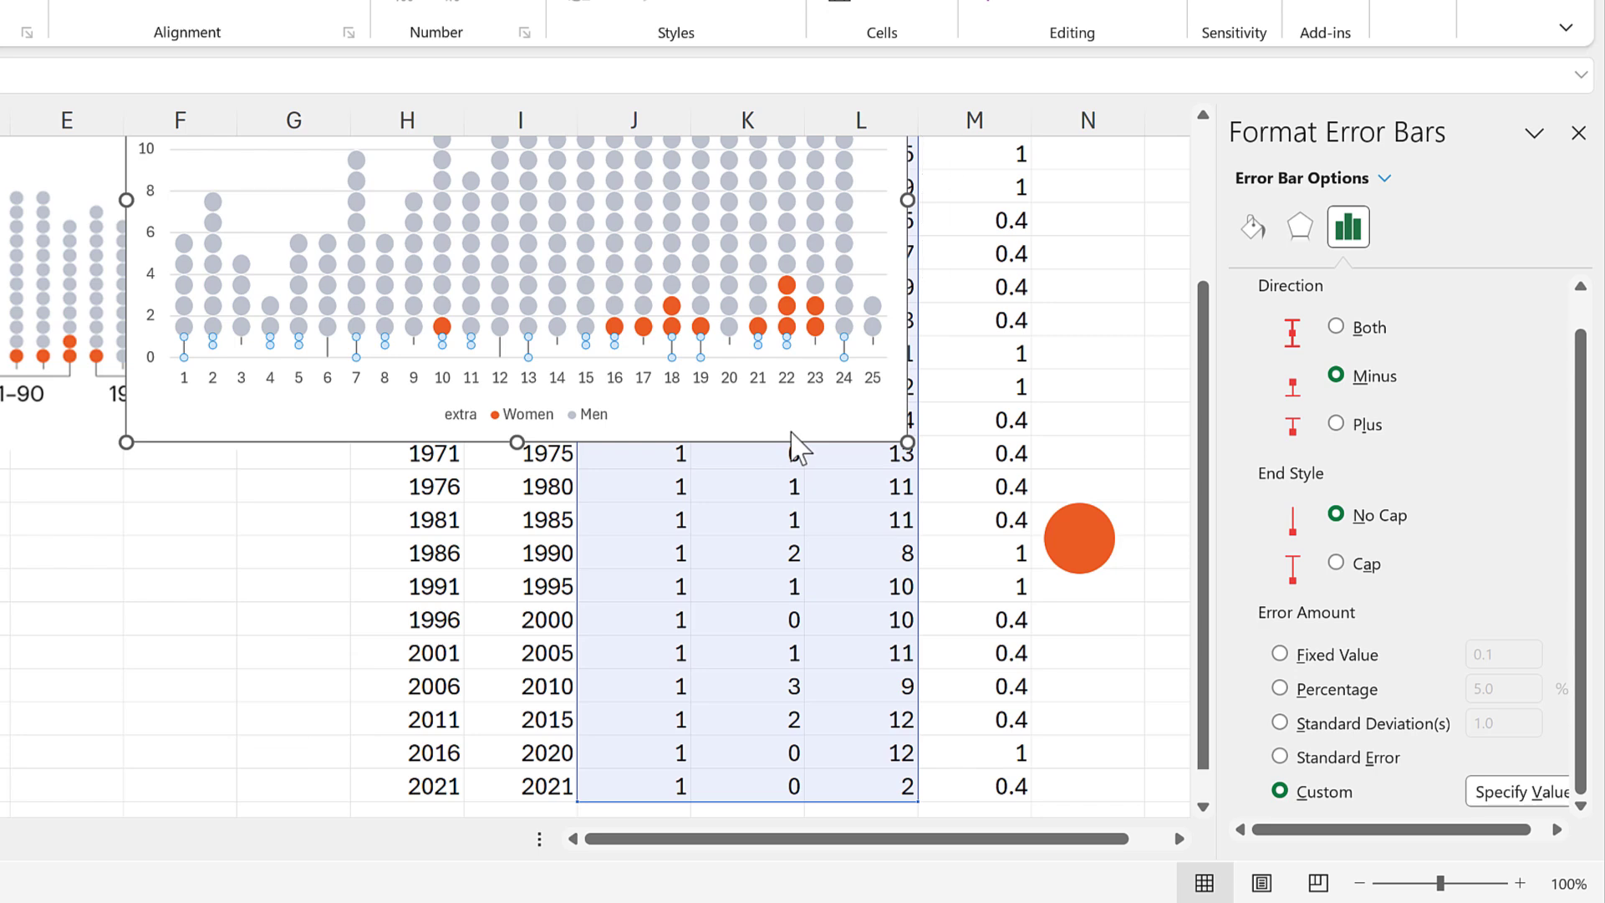
scroll(790, 443, up, 2)
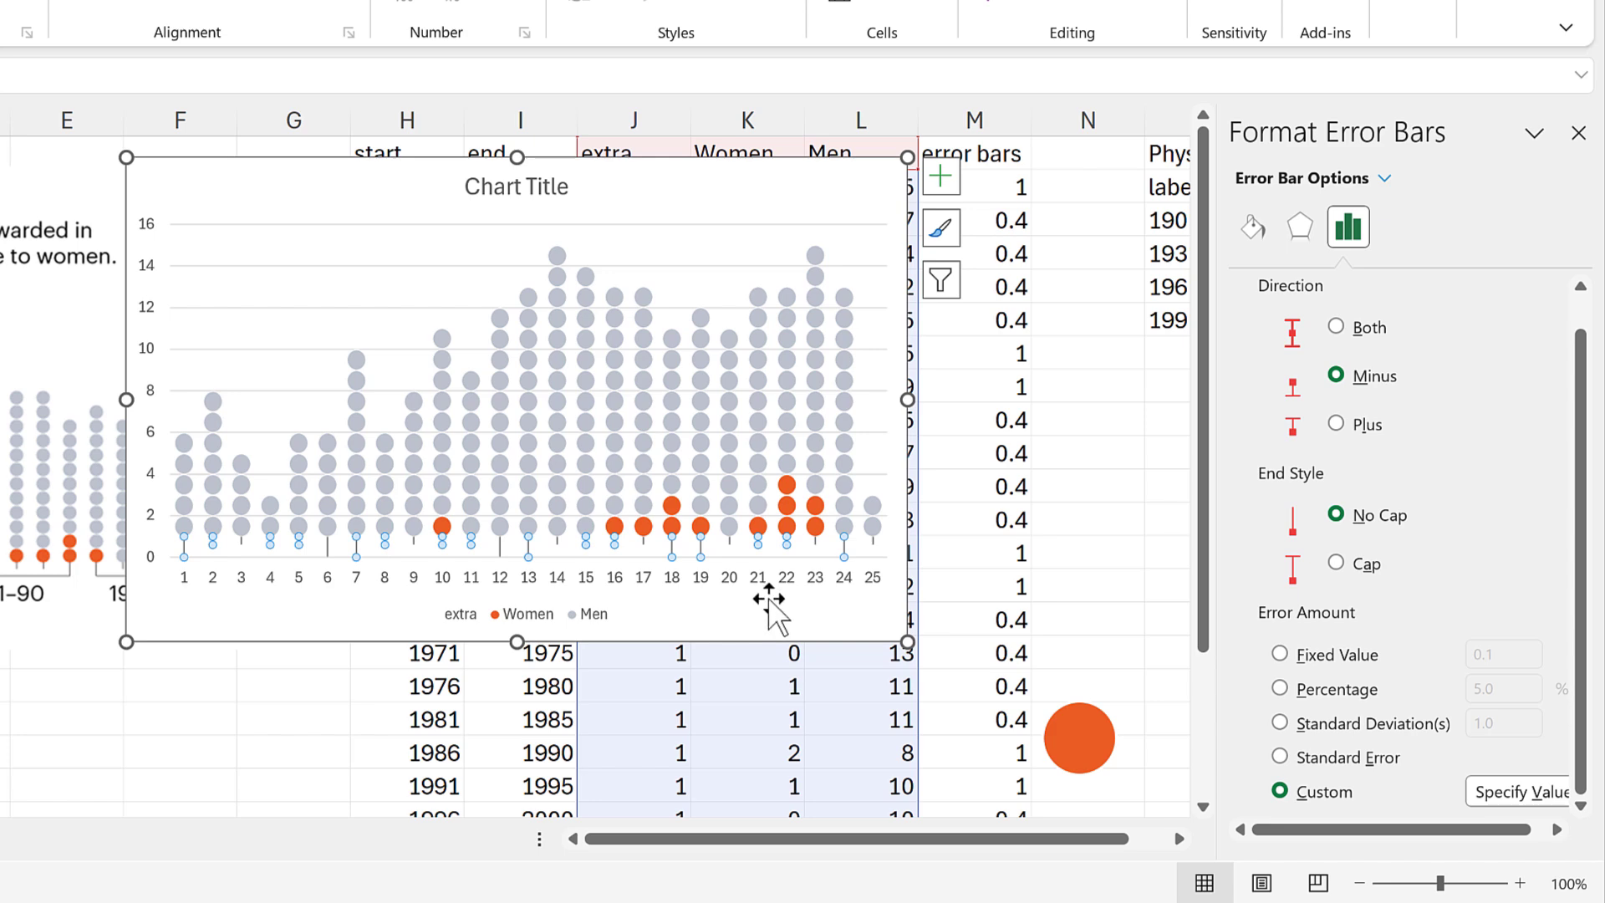
Step: Format the extra series' error bars as a solid 1 pt line in a mid grey
click(1254, 227)
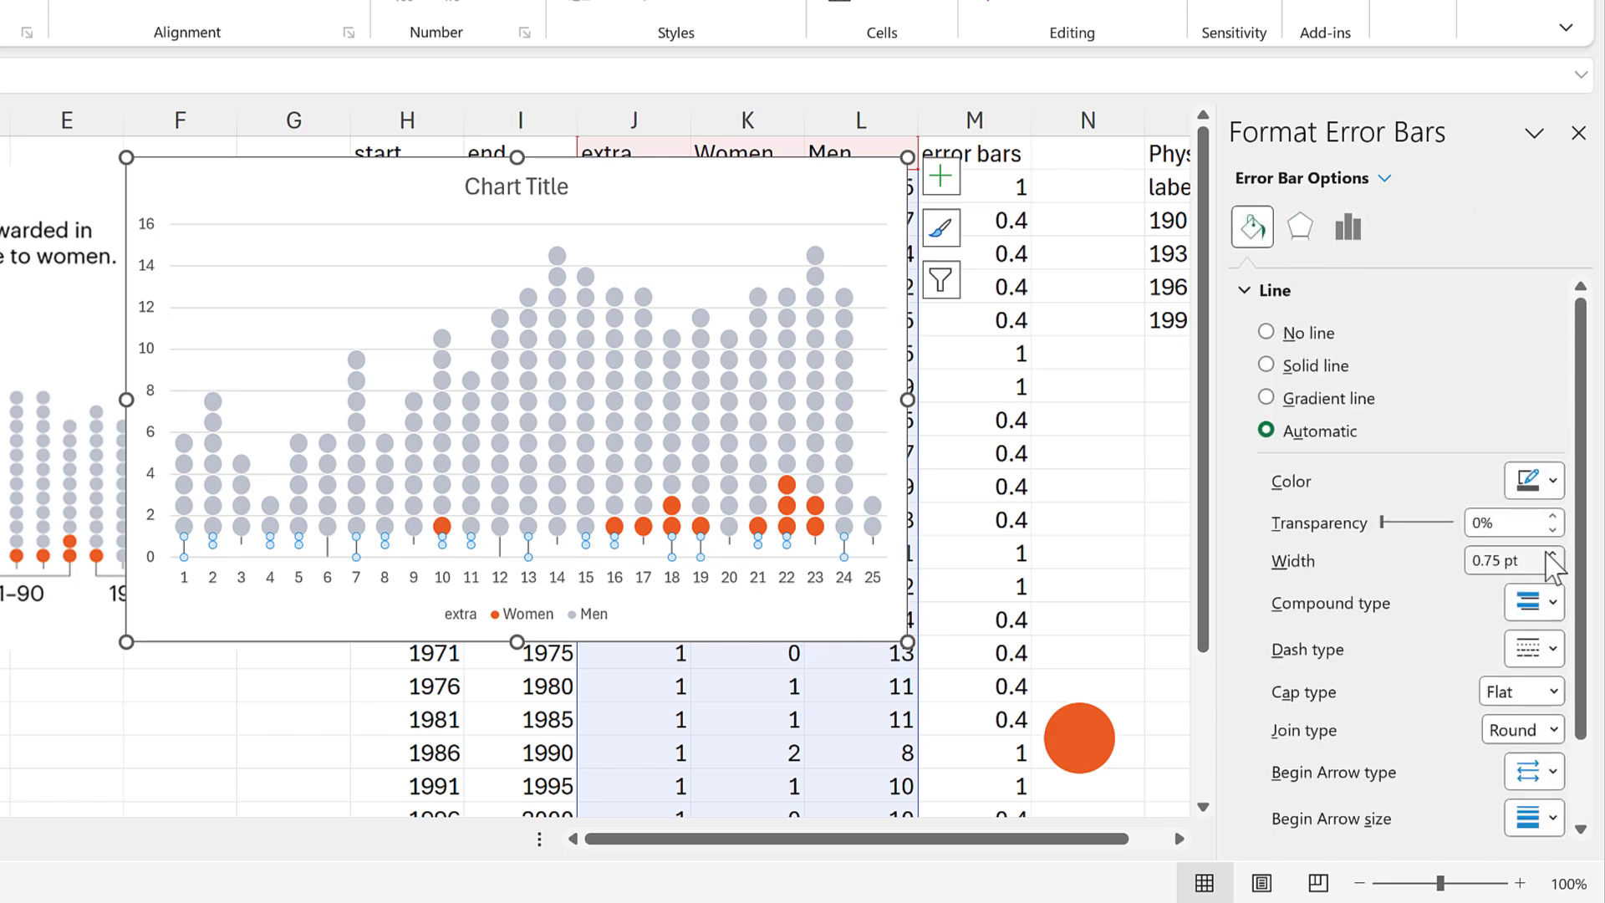
click(1534, 483)
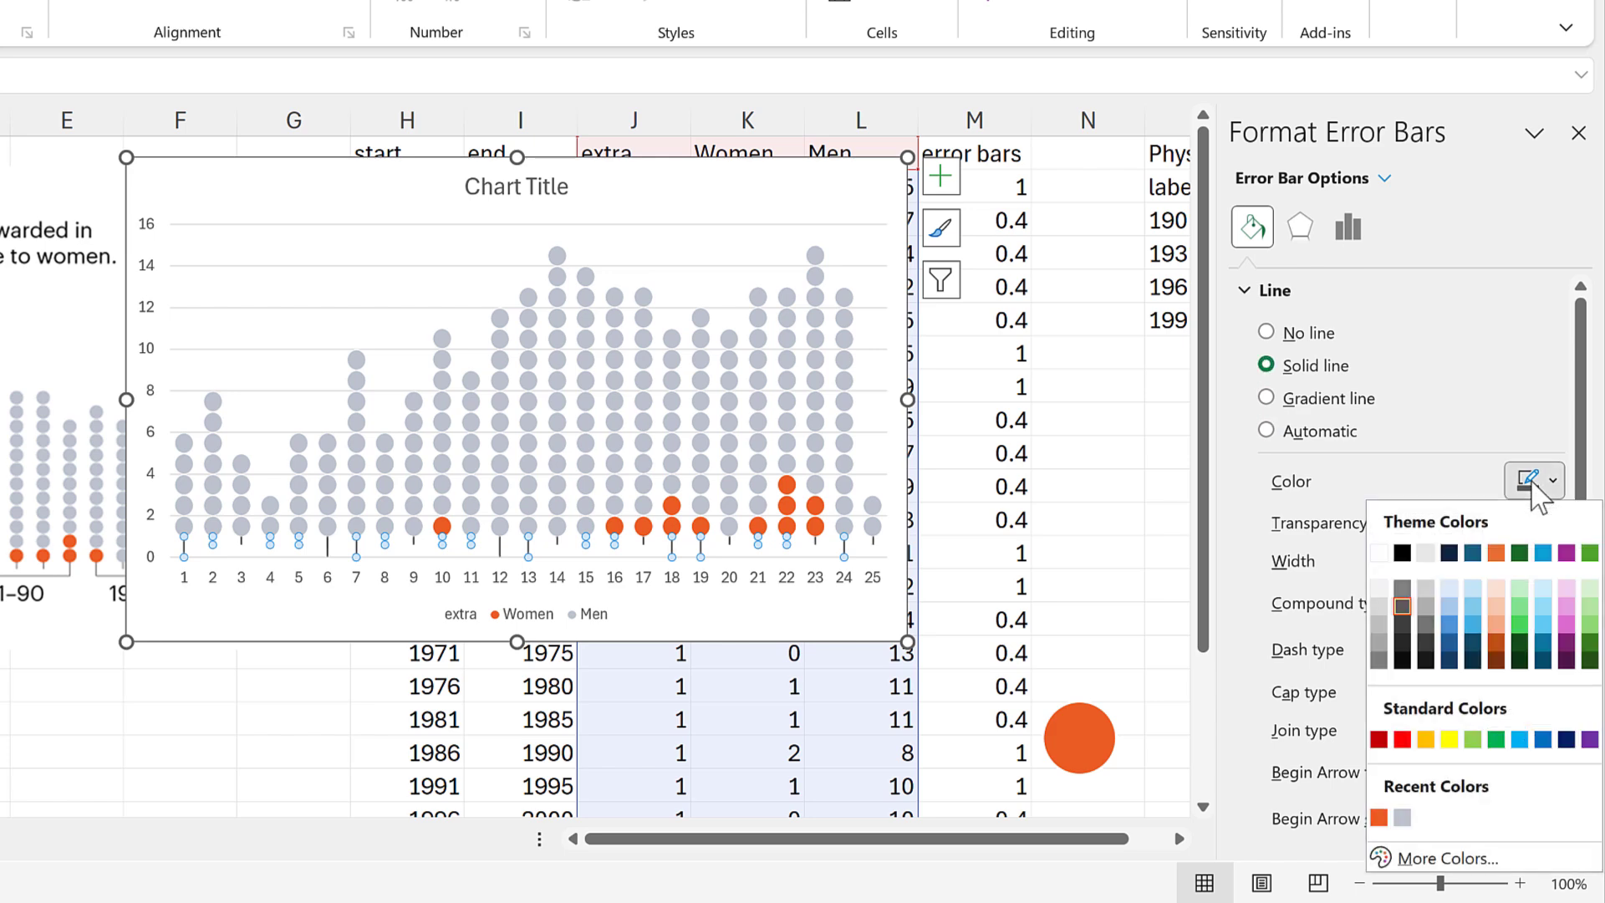
click(1379, 642)
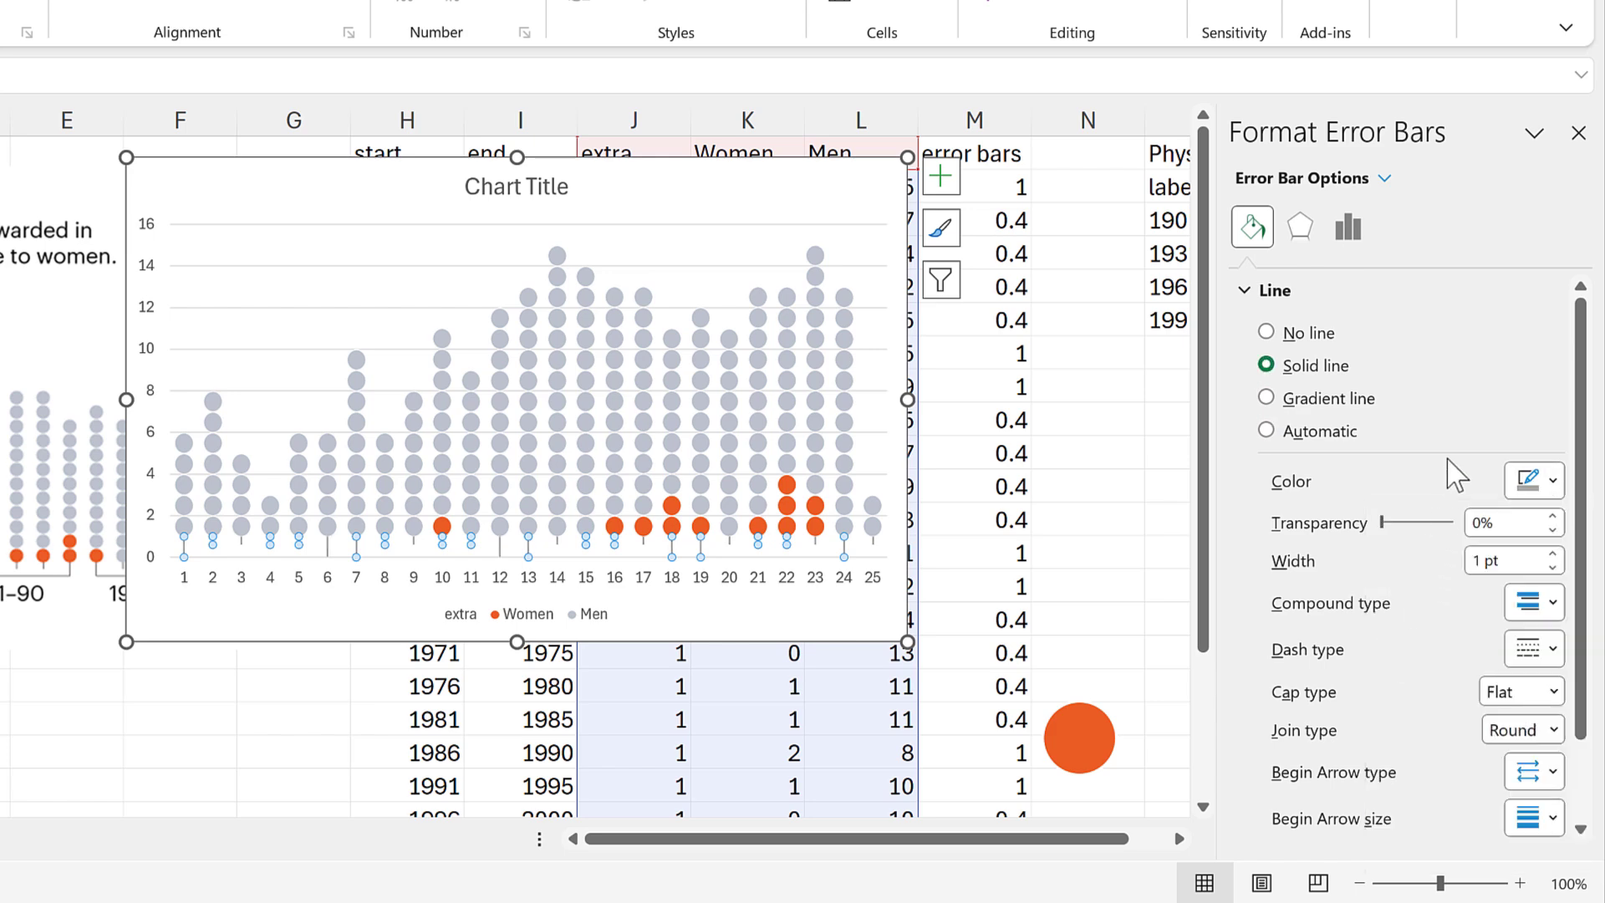
click(1130, 389)
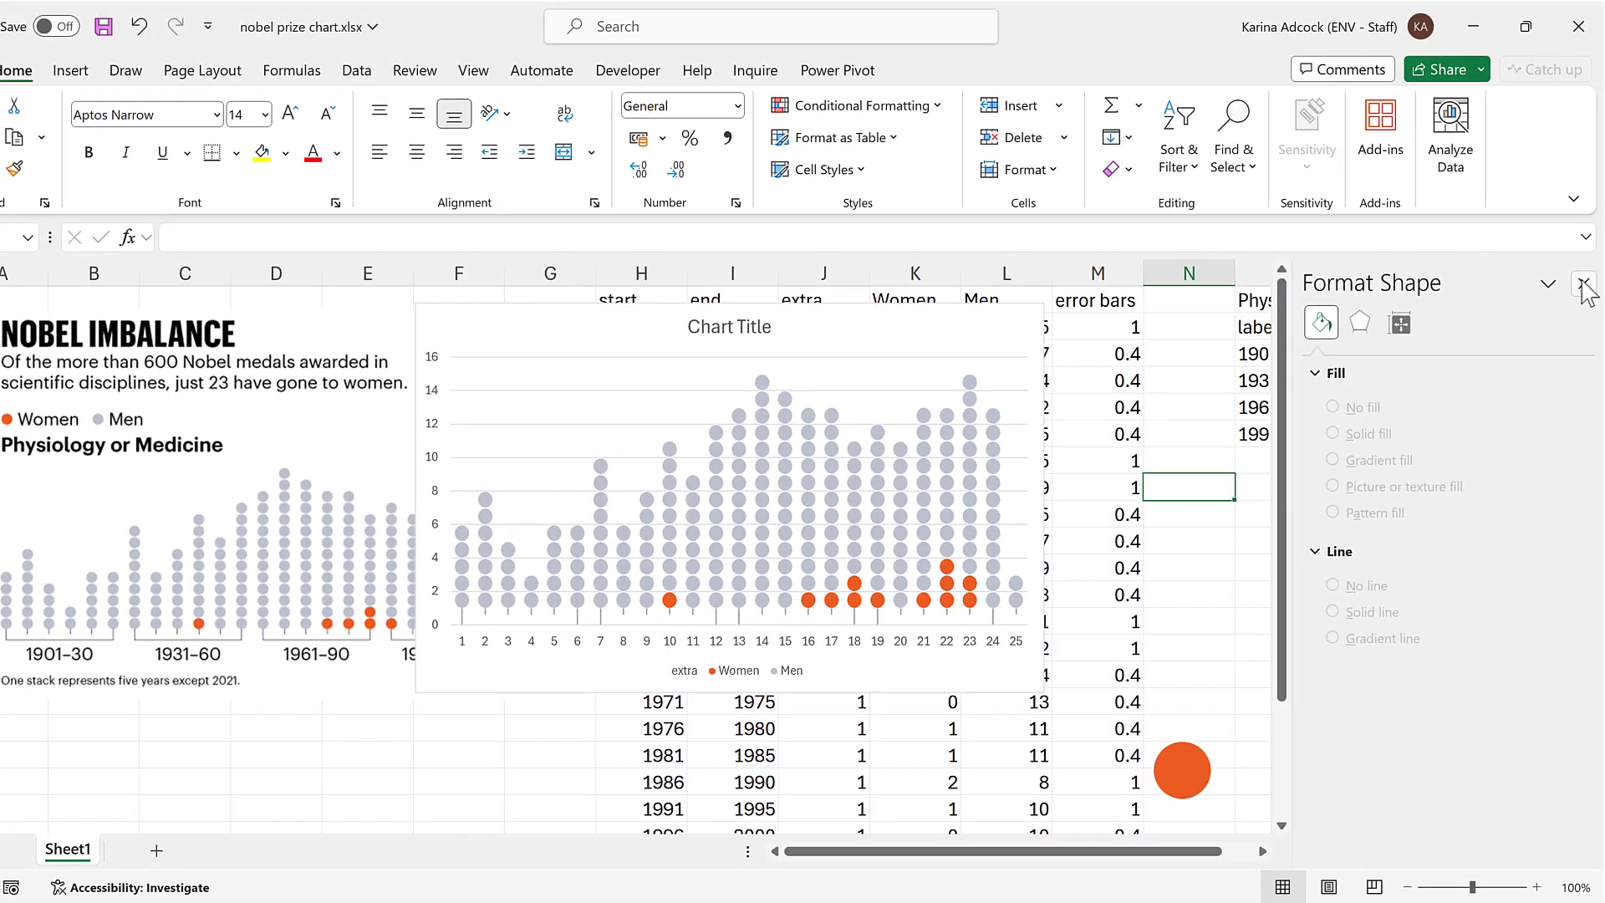
Step: Close the formatting pane and move the chart clear of the reference picture, over columns G to N
click(1583, 285)
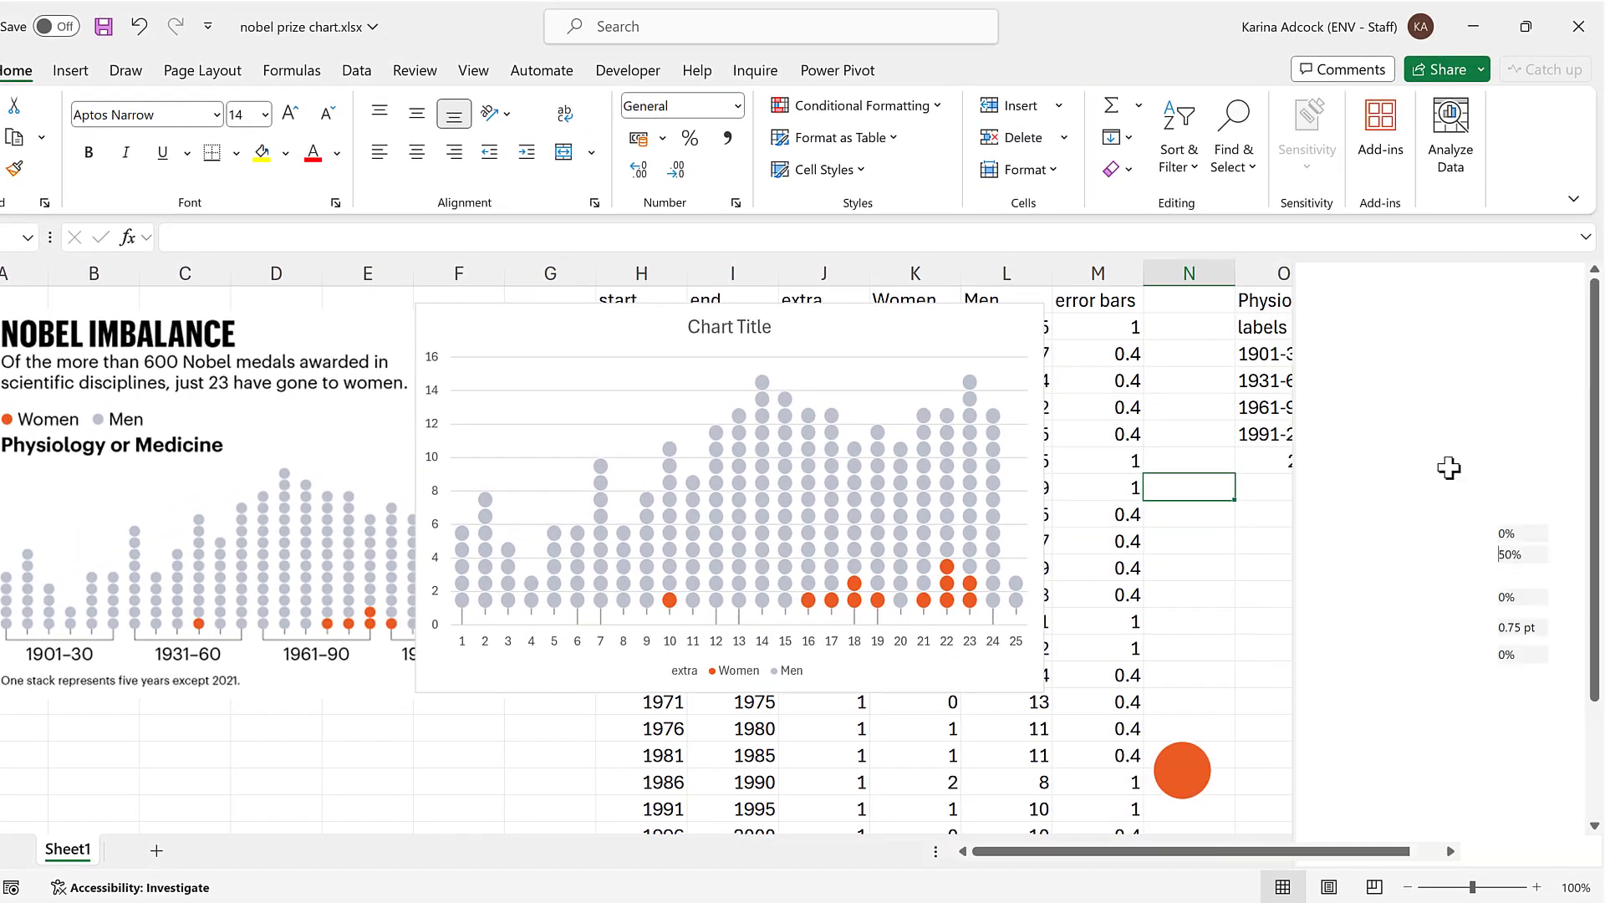
scroll(1576, 856, right, 3)
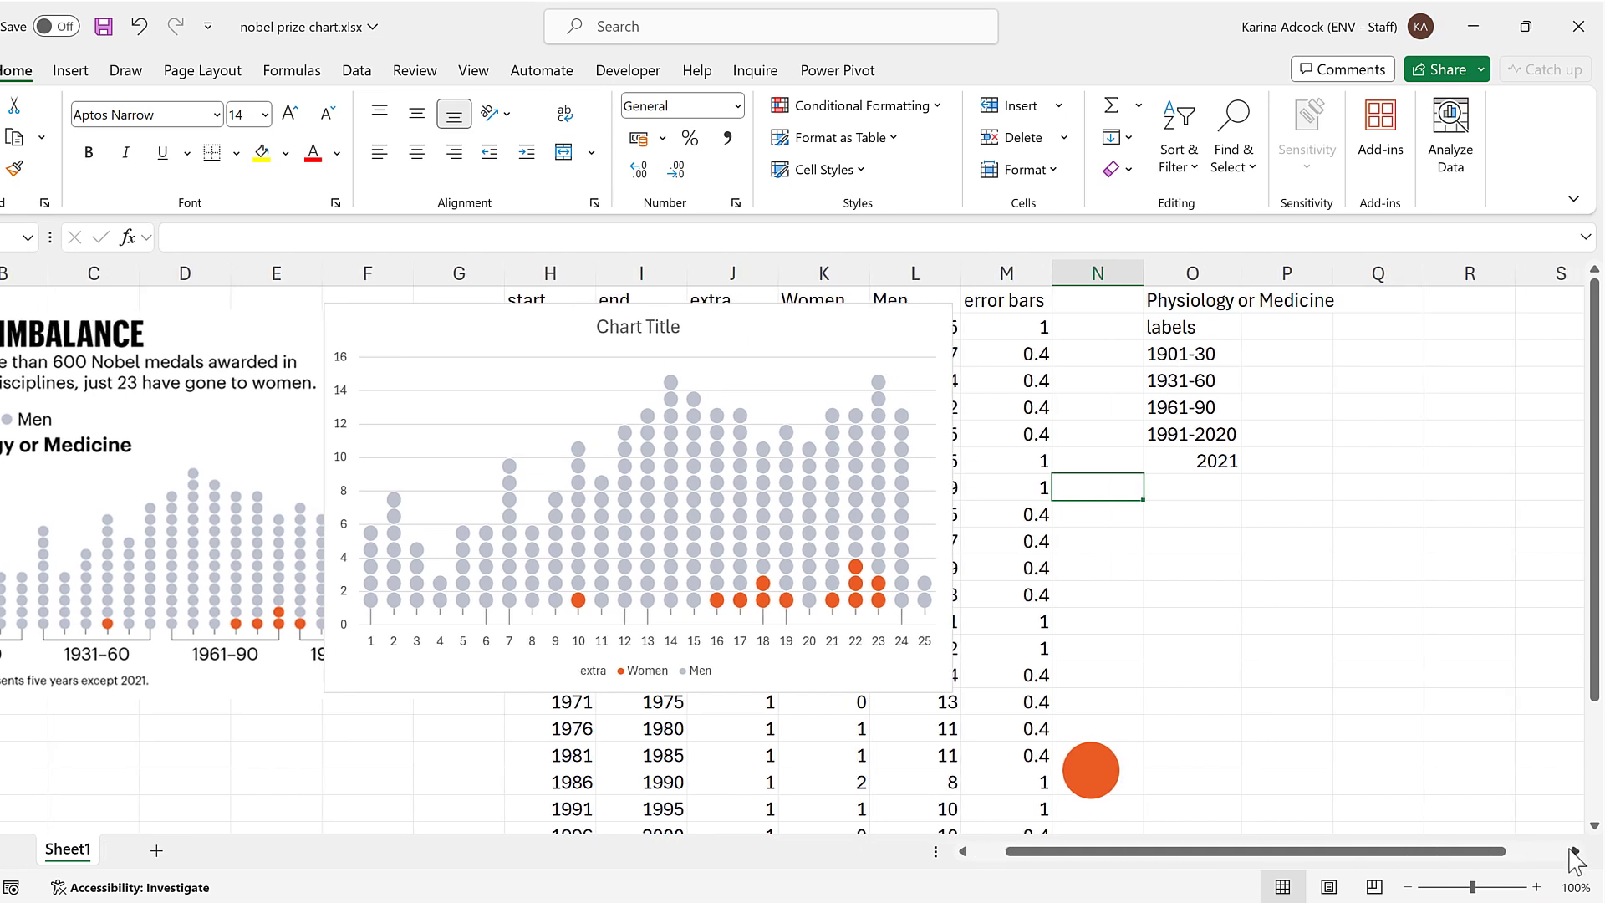
click(689, 322)
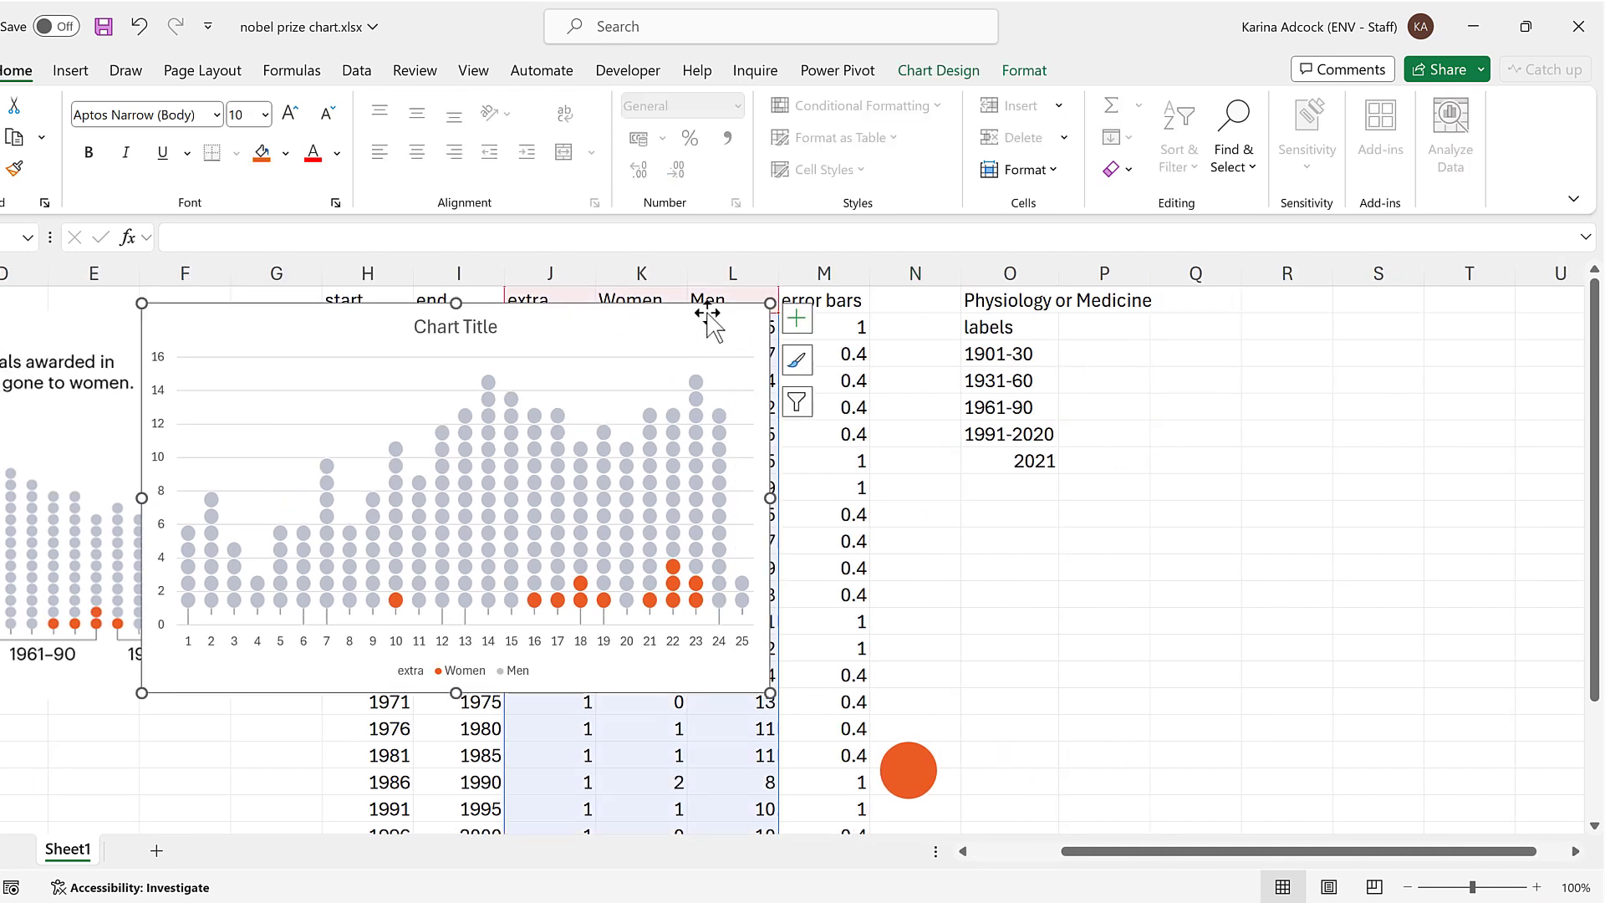
drag(738, 307, 877, 308)
Step: Add the headers x and y beside the labels header, in cells P2 and Q2
click(1065, 325)
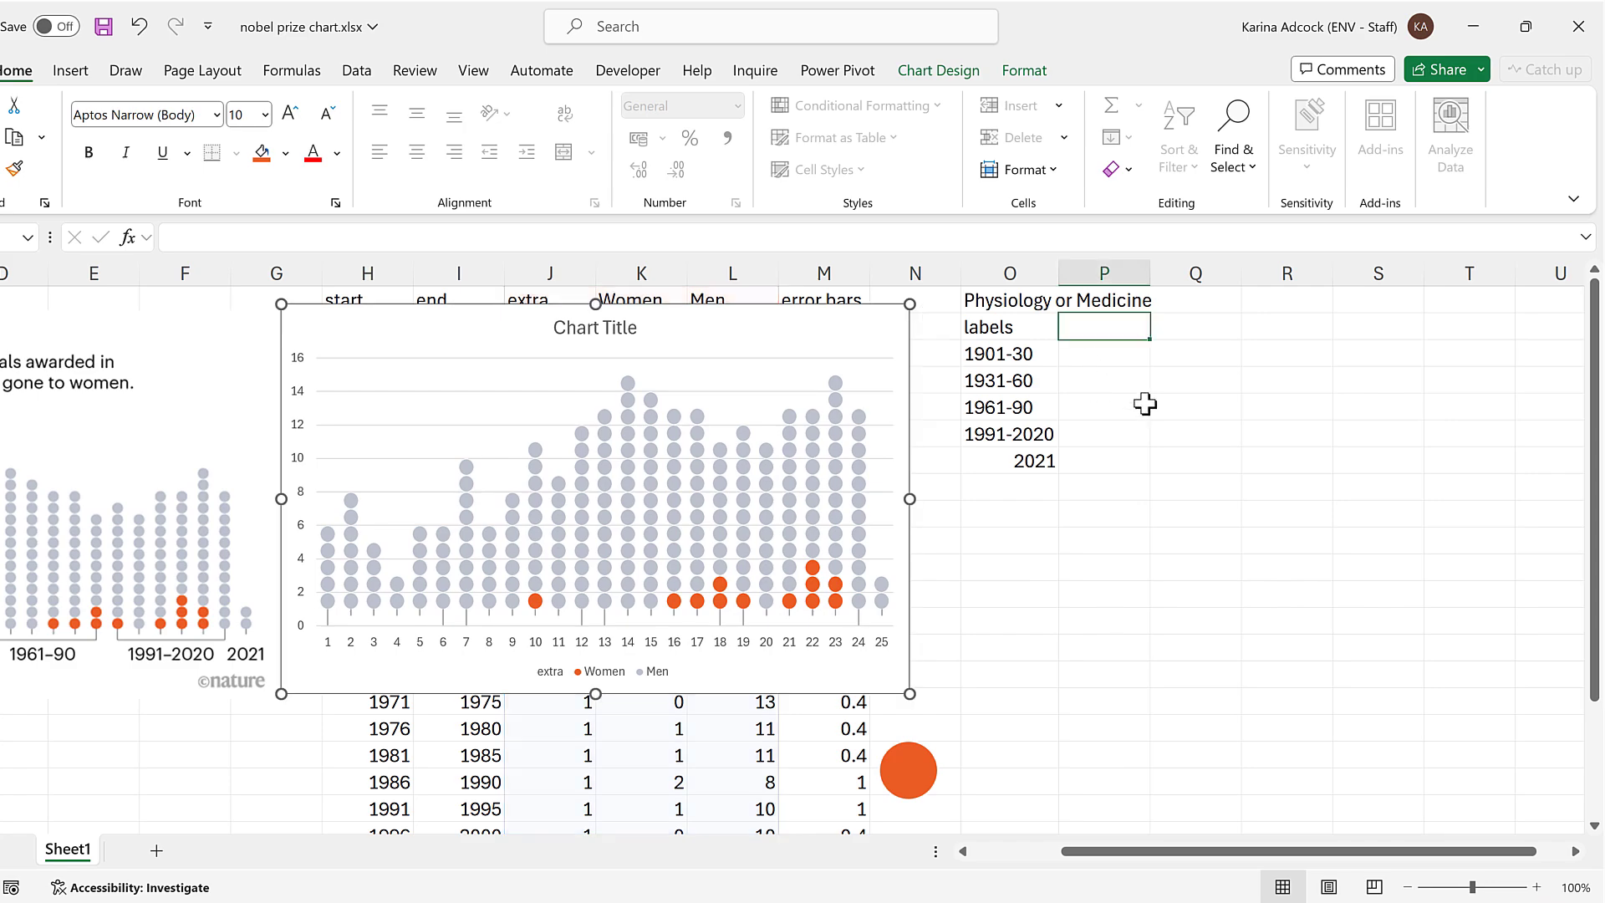
text(x)
key(Tab)
text(y)
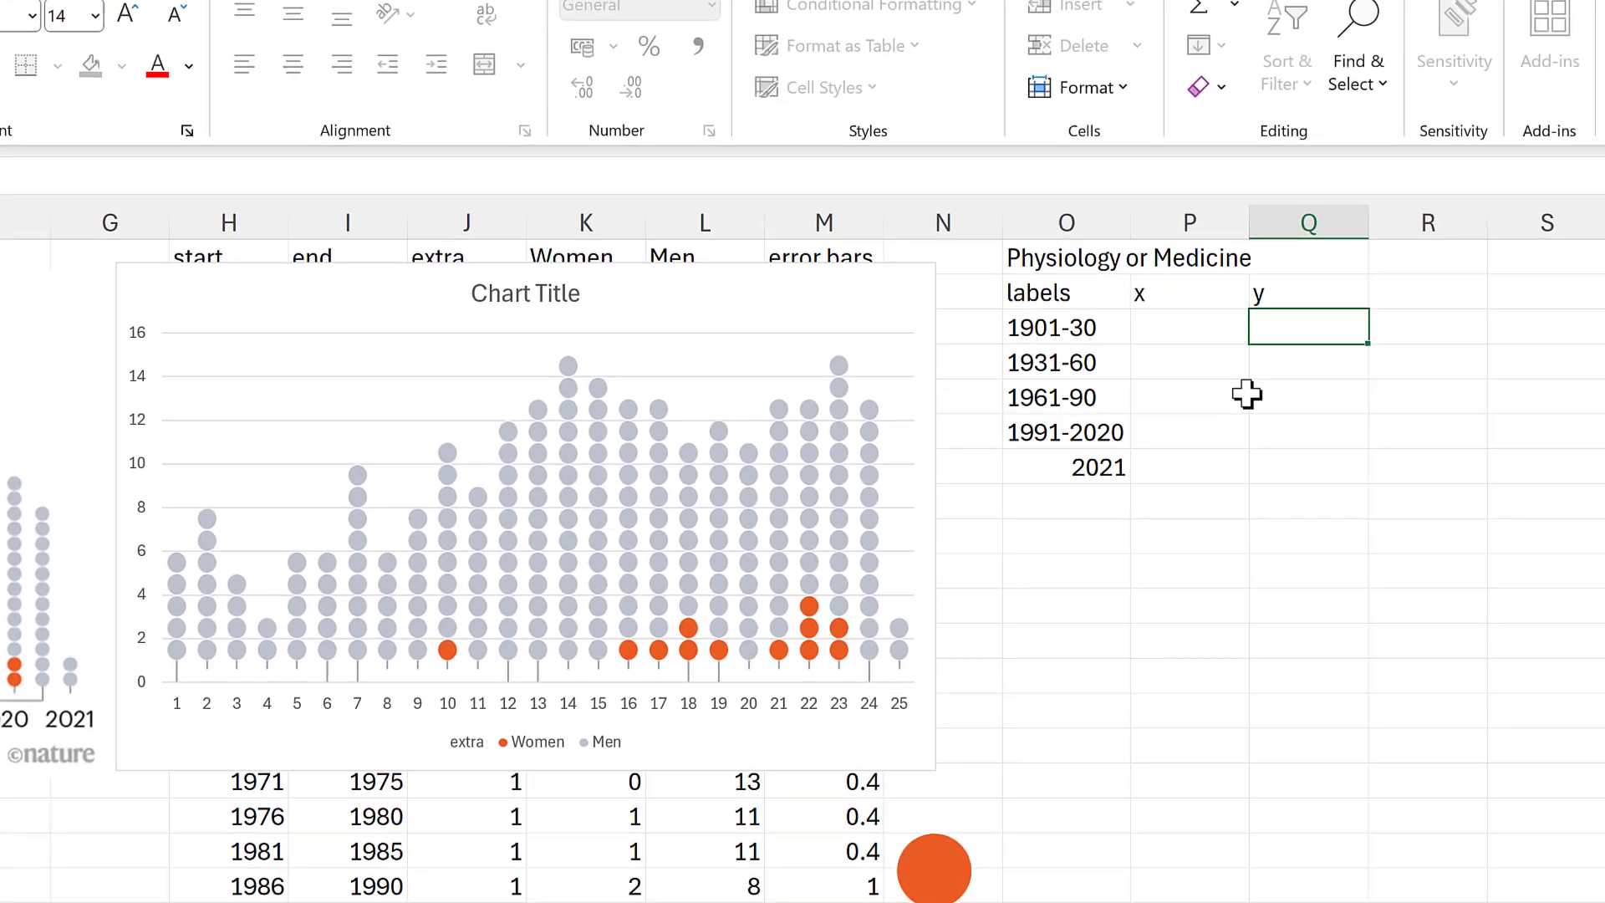
key(Return)
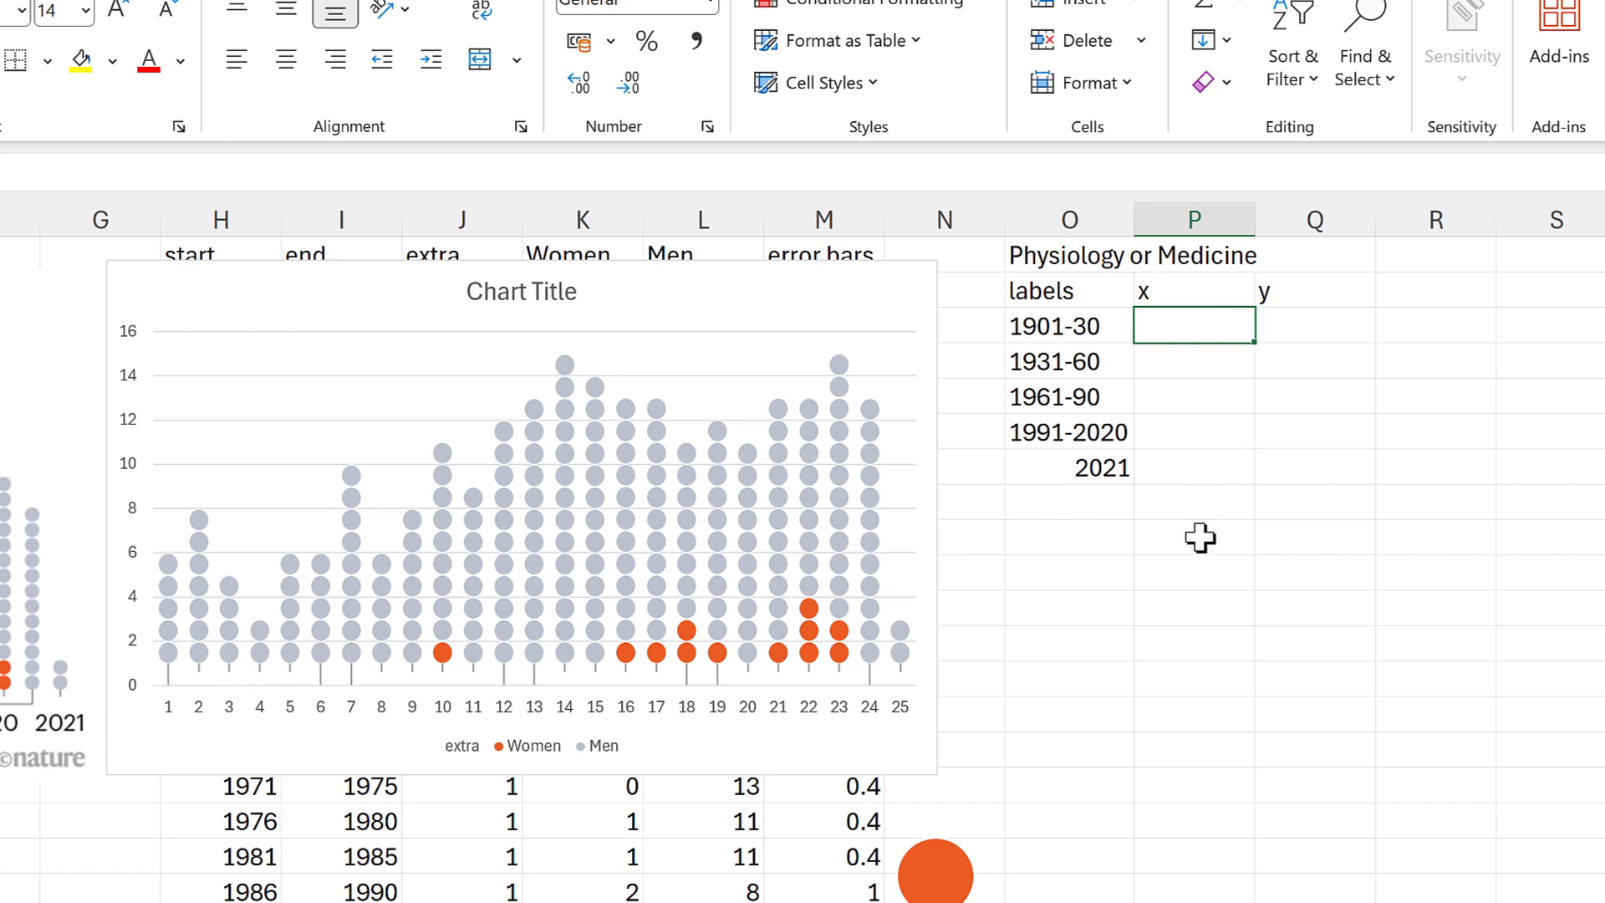
Step: Enter 3.5 as the x value for 1901-30 and =P3+6 for 1931-60, filling the formula down to 1991-2020
text(3.5)
key(Return)
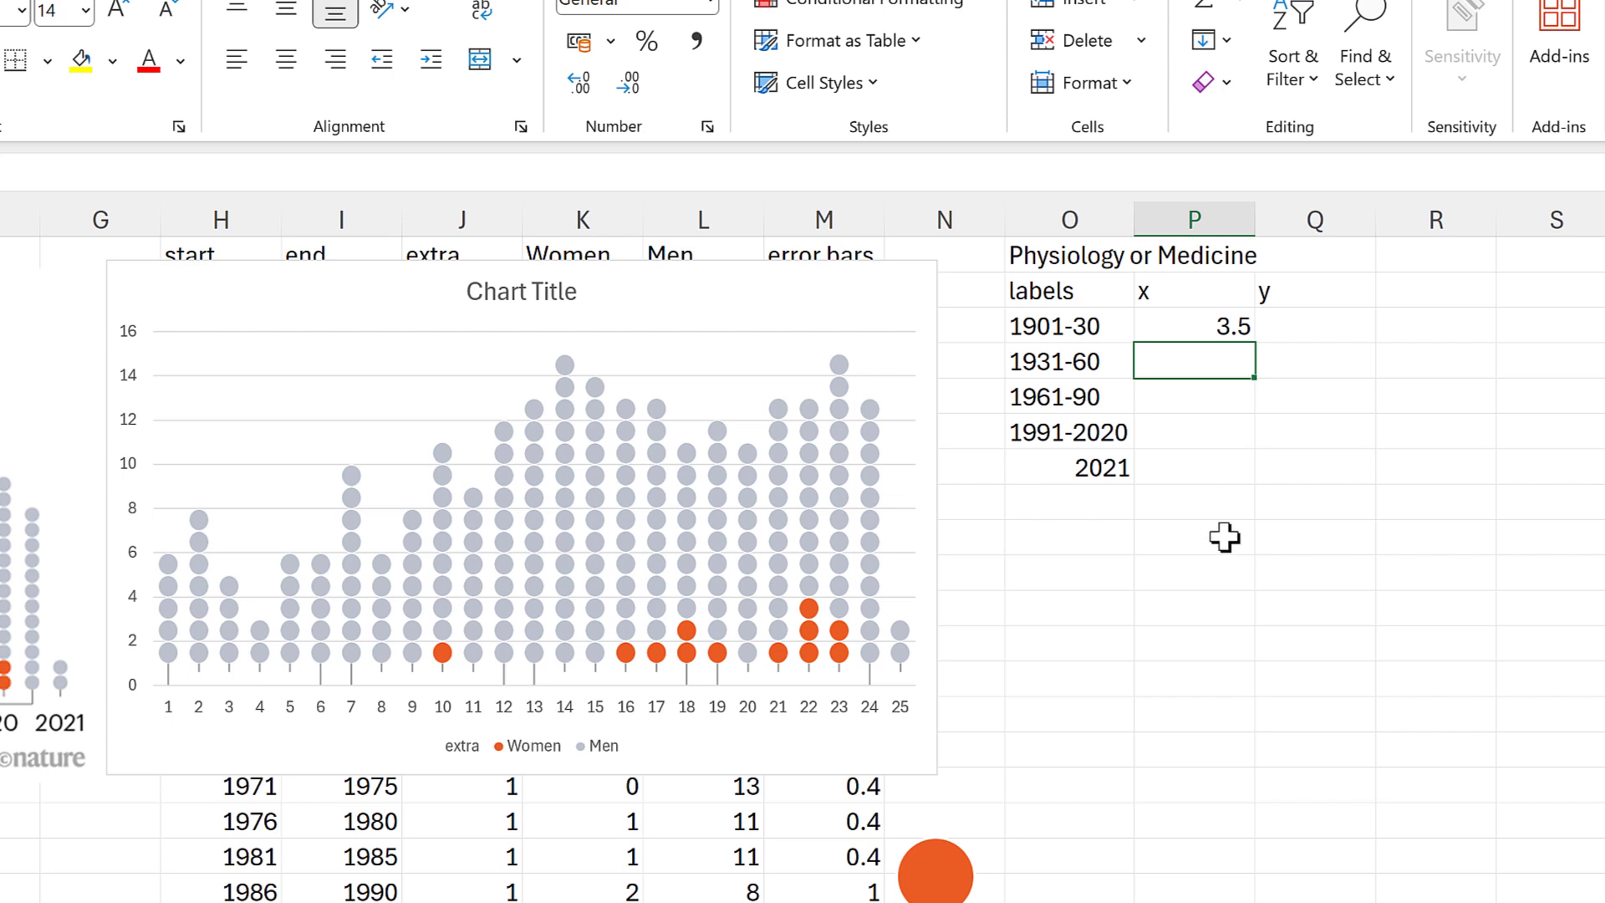
text(=)
click(1204, 327)
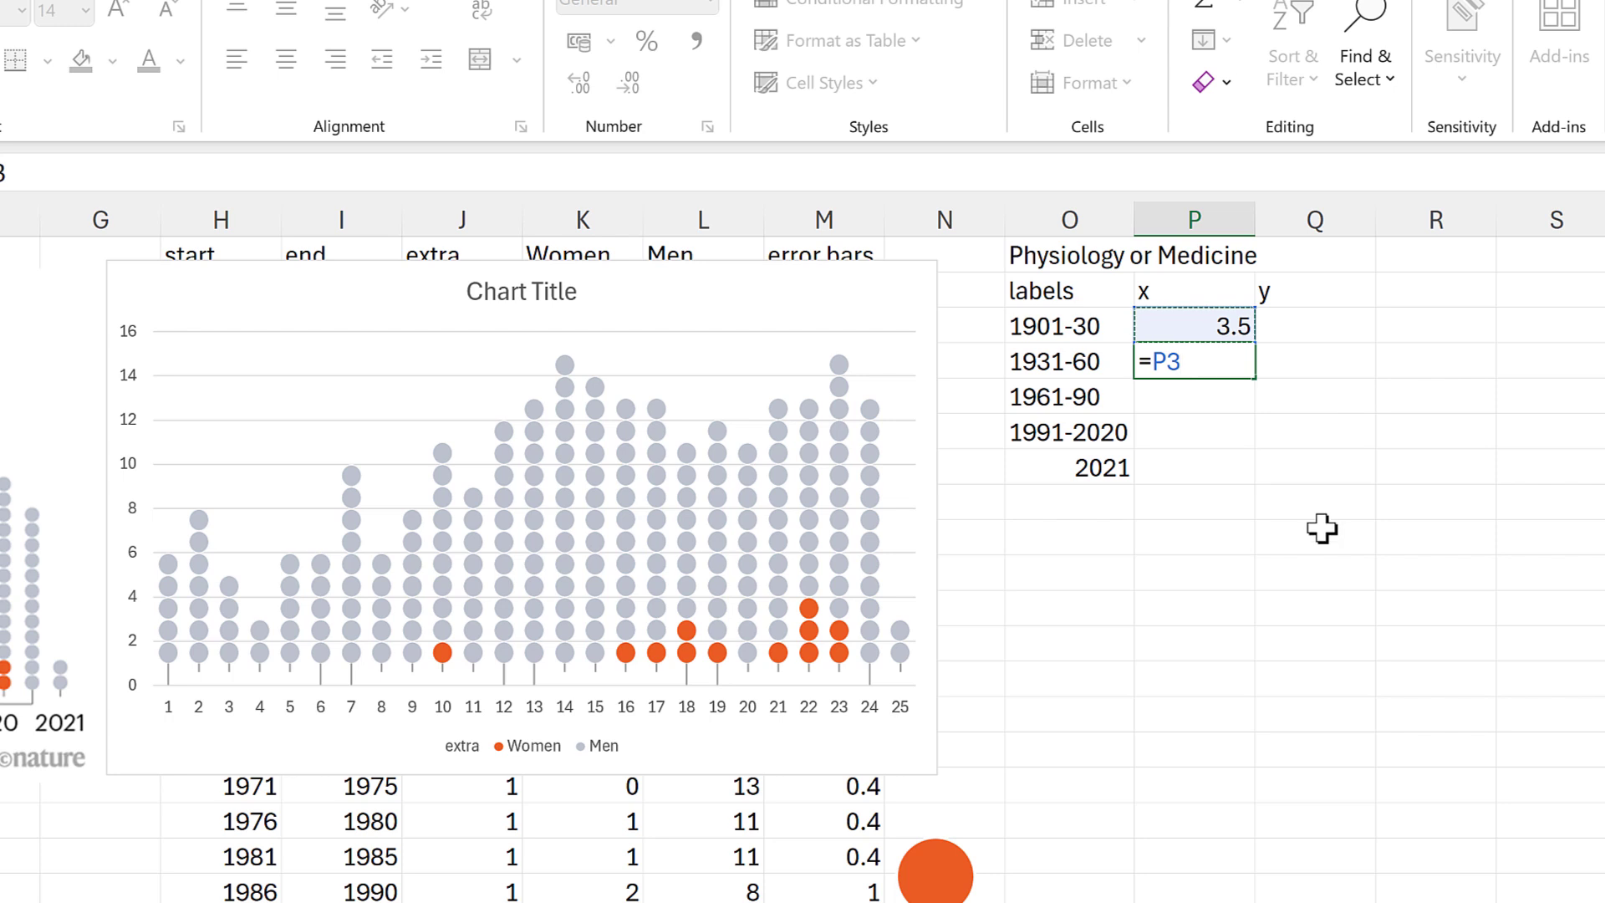
text(+6)
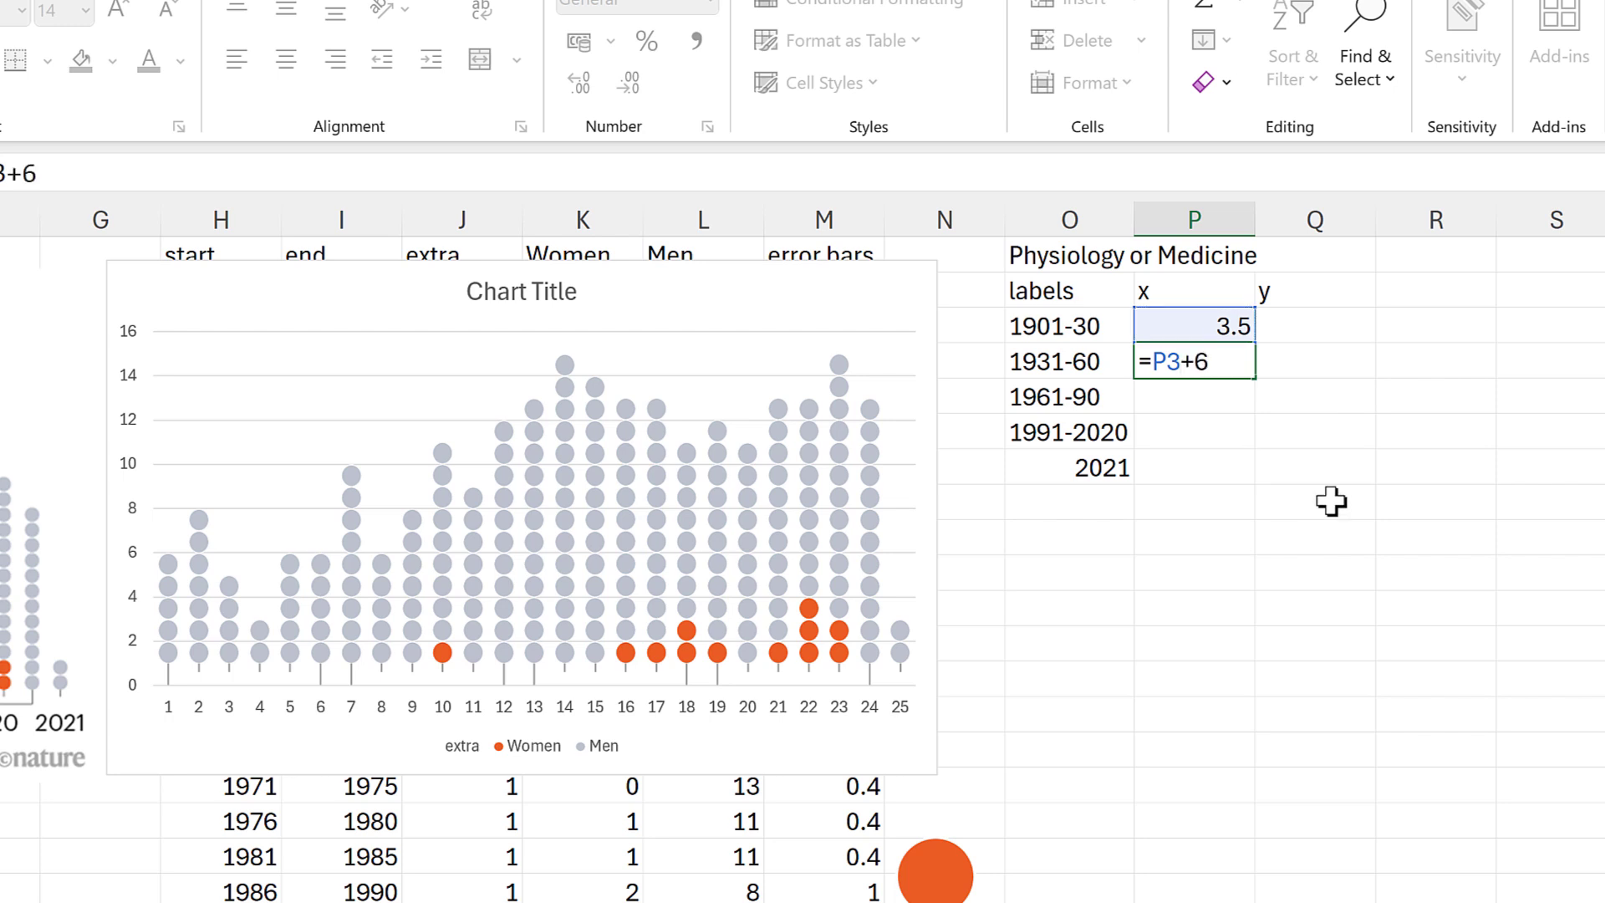
key(Return)
click(1226, 355)
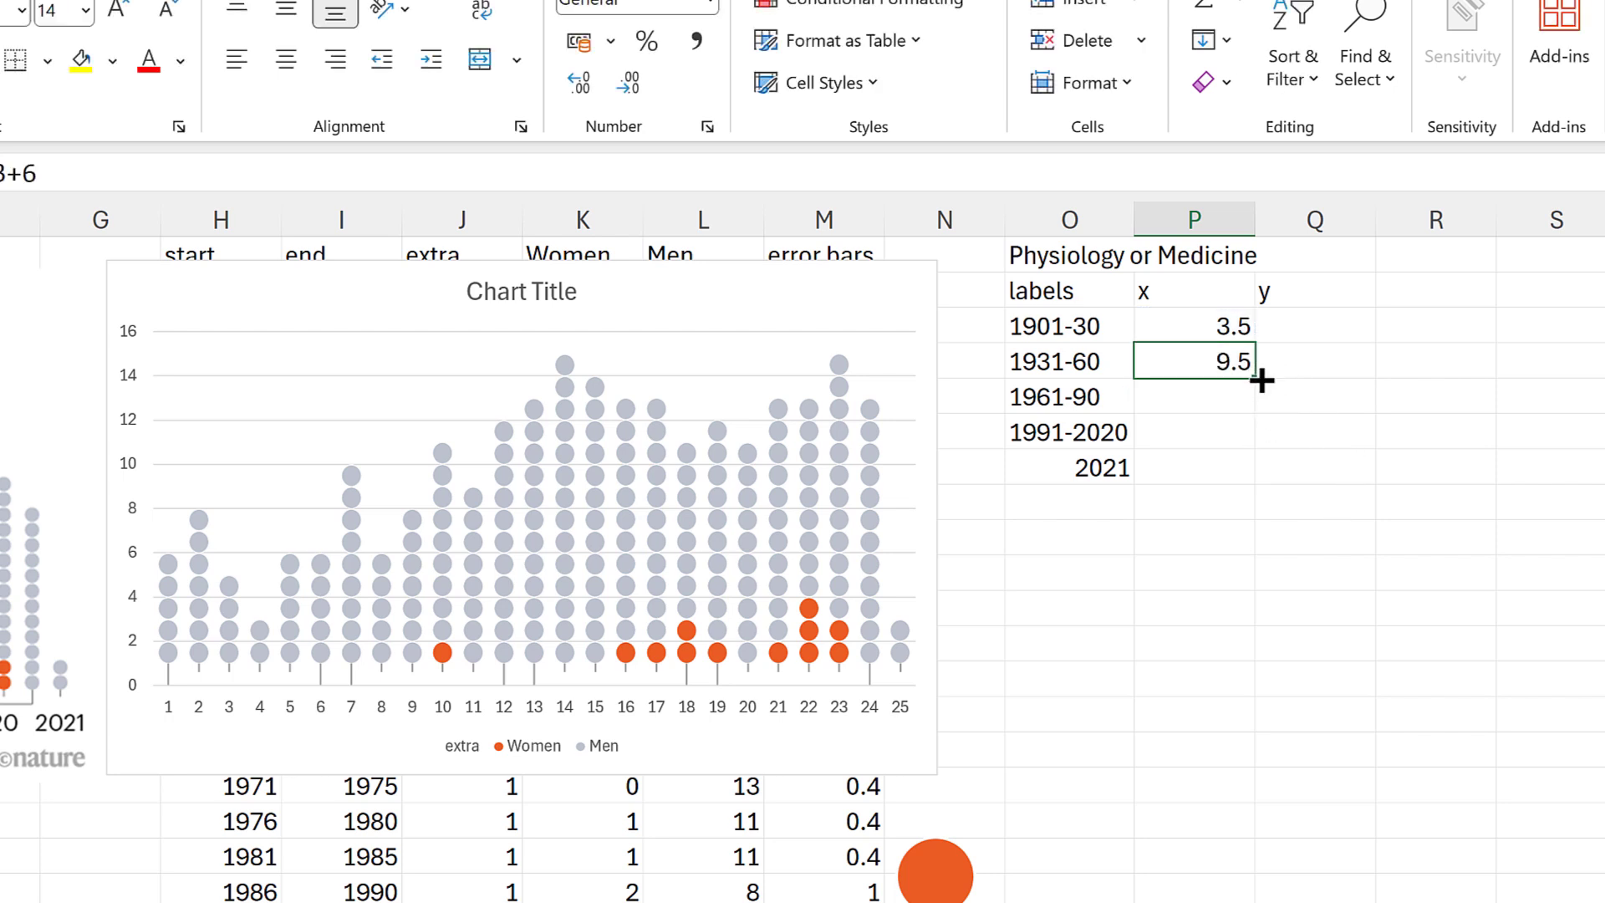
drag(1260, 380, 1246, 436)
Step: Enter 25 as the x value for the 2021 label
click(1205, 467)
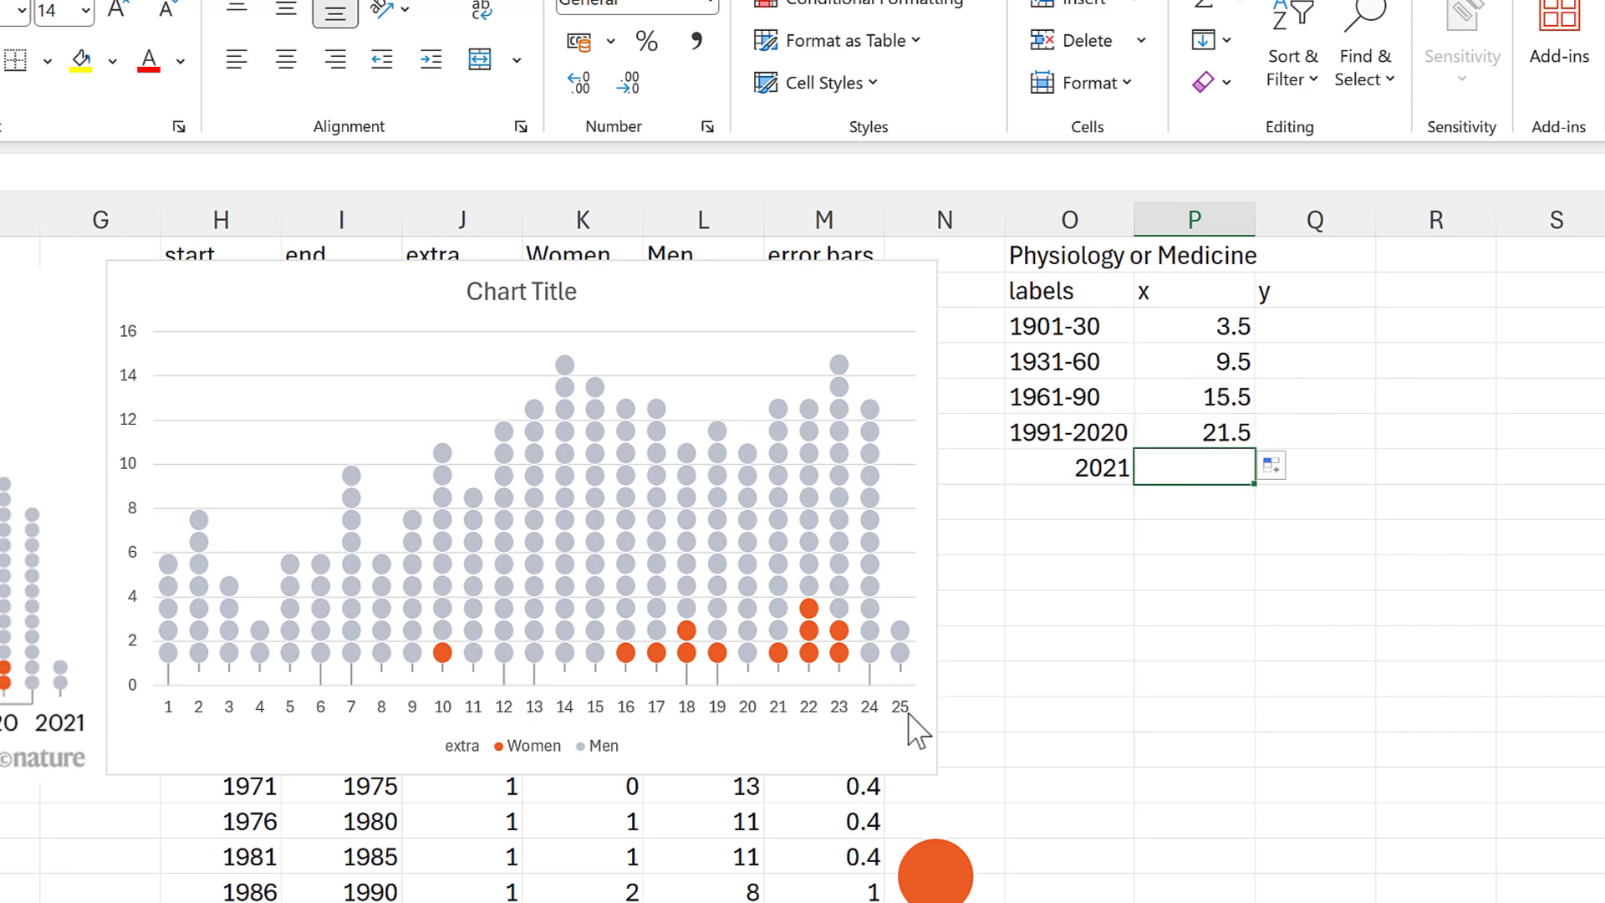
text(25)
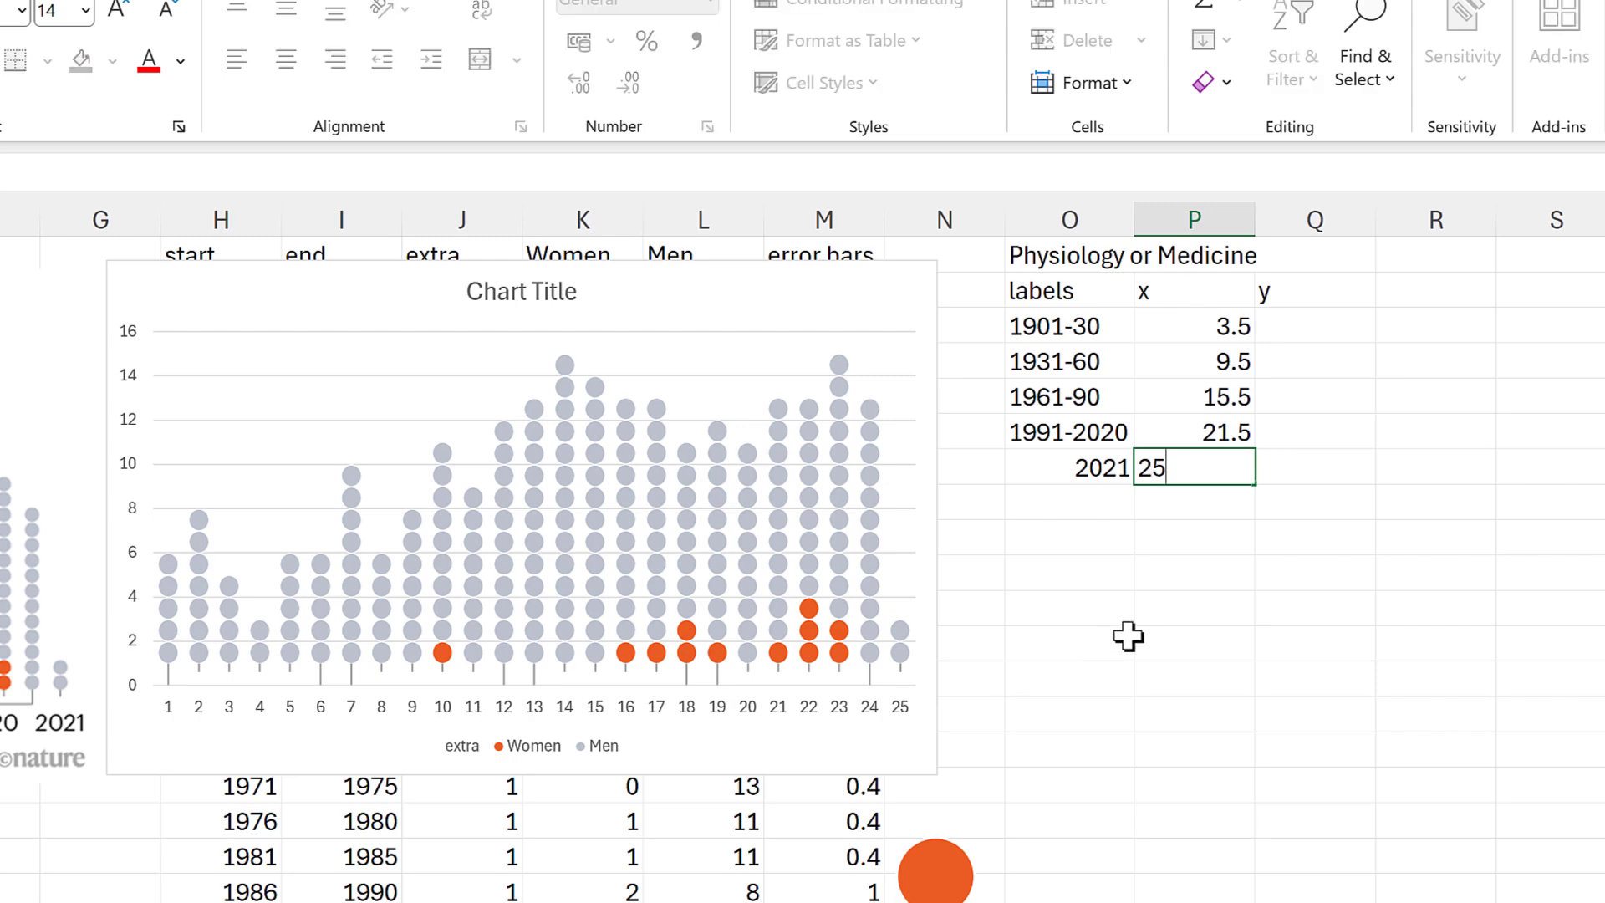
key(Return)
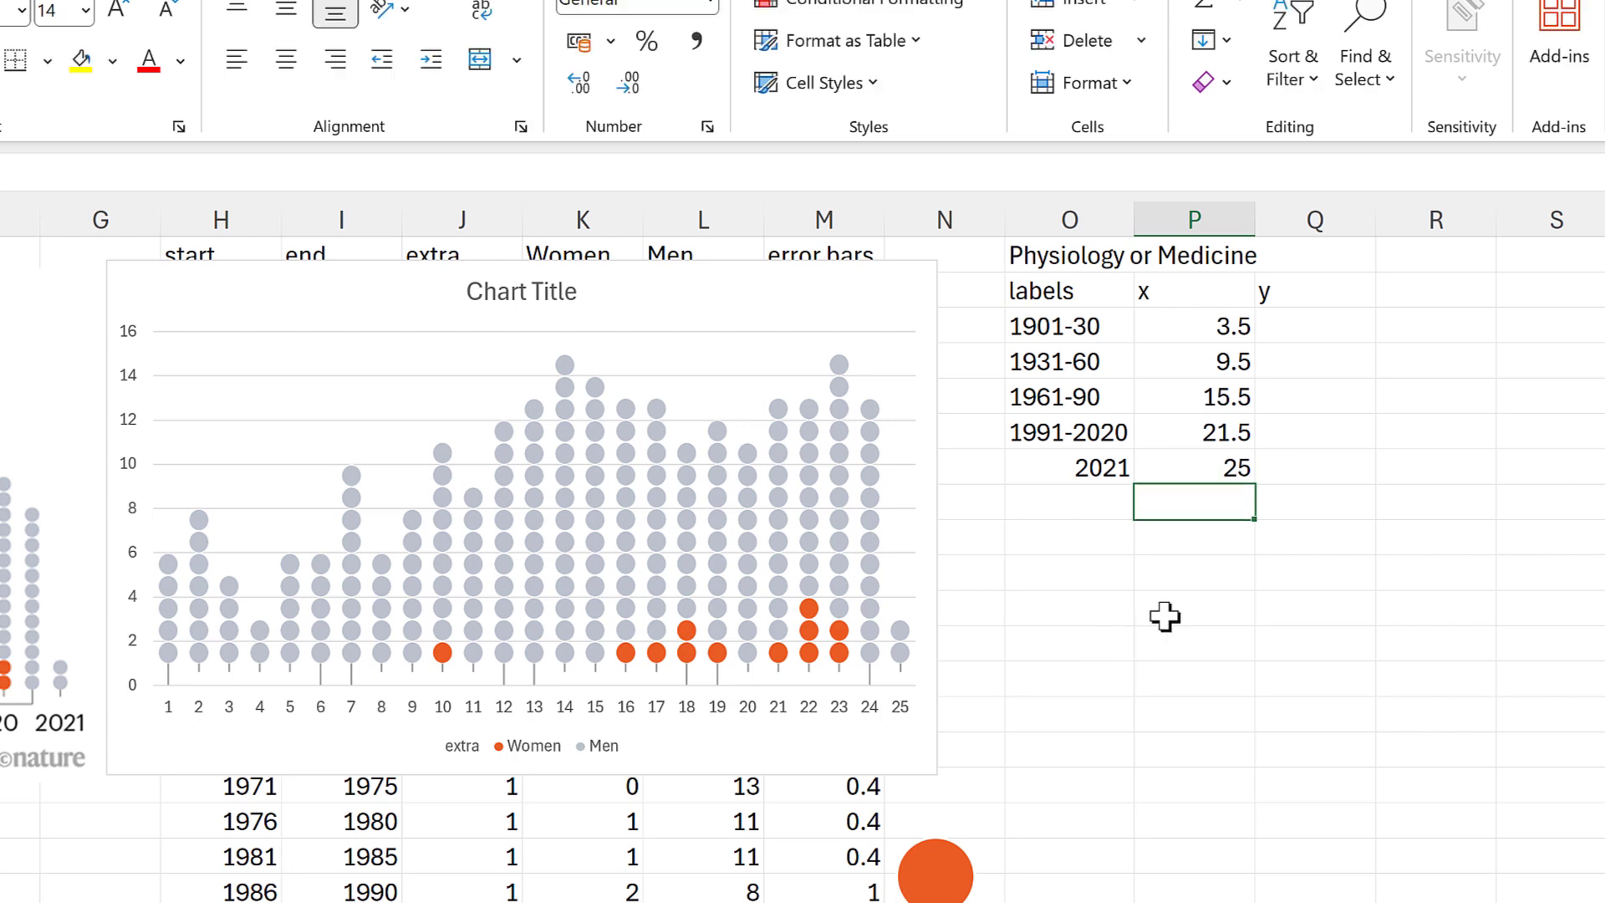
Step: Fill the y value of all five labels, in cells Q3 to Q7, with 0
click(1283, 327)
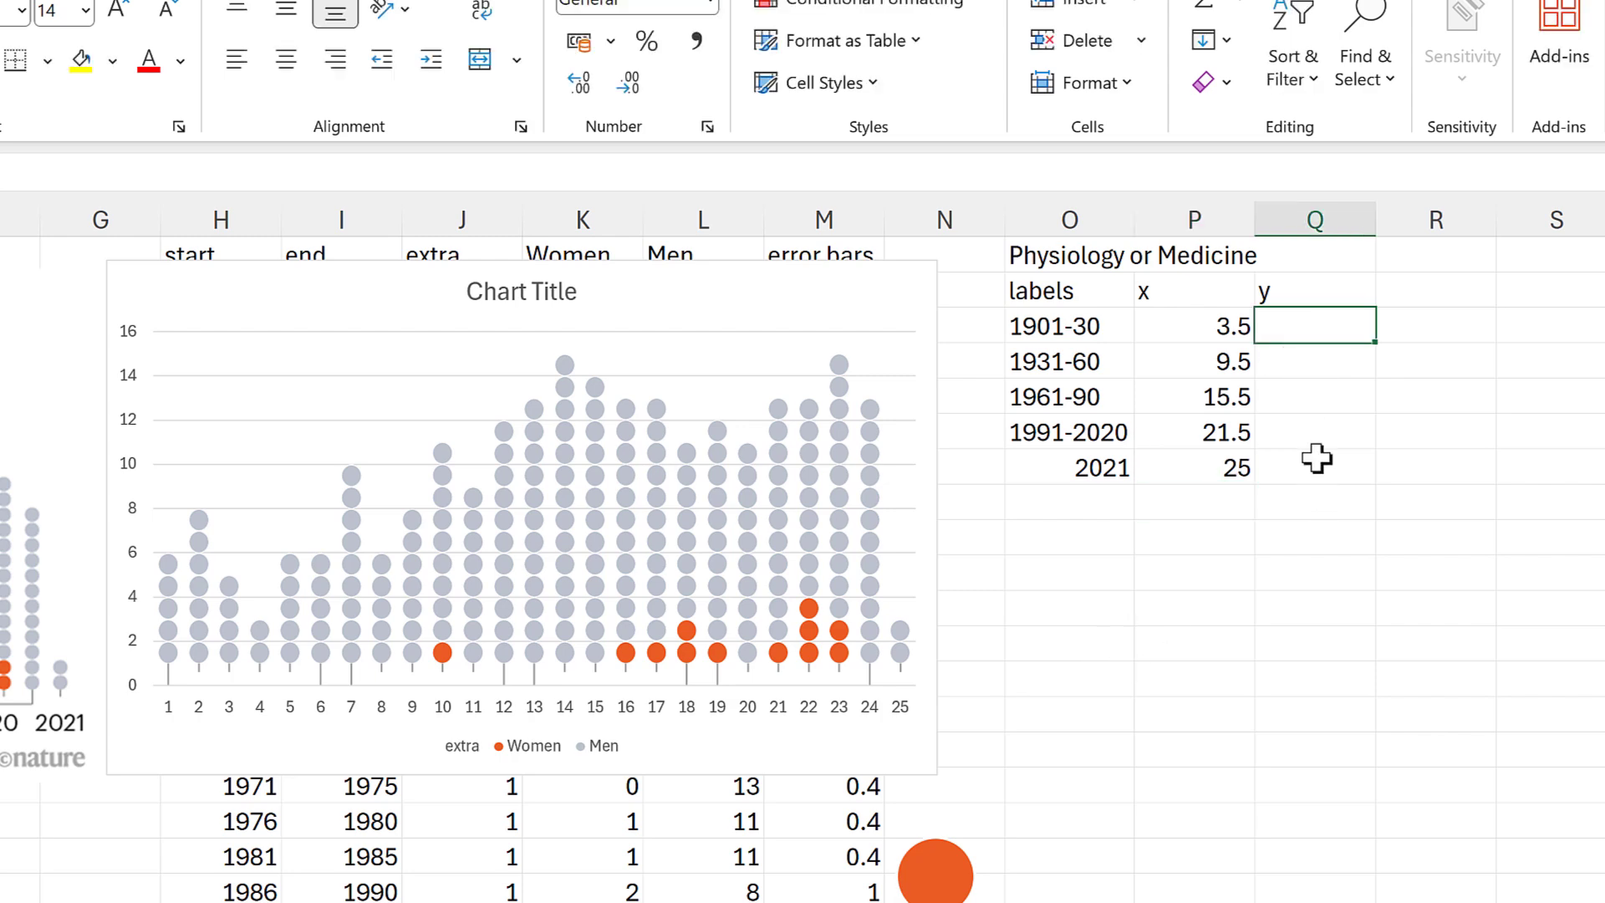
text(0)
key(Return)
click(1325, 330)
drag(1374, 342, 1351, 495)
click(1312, 527)
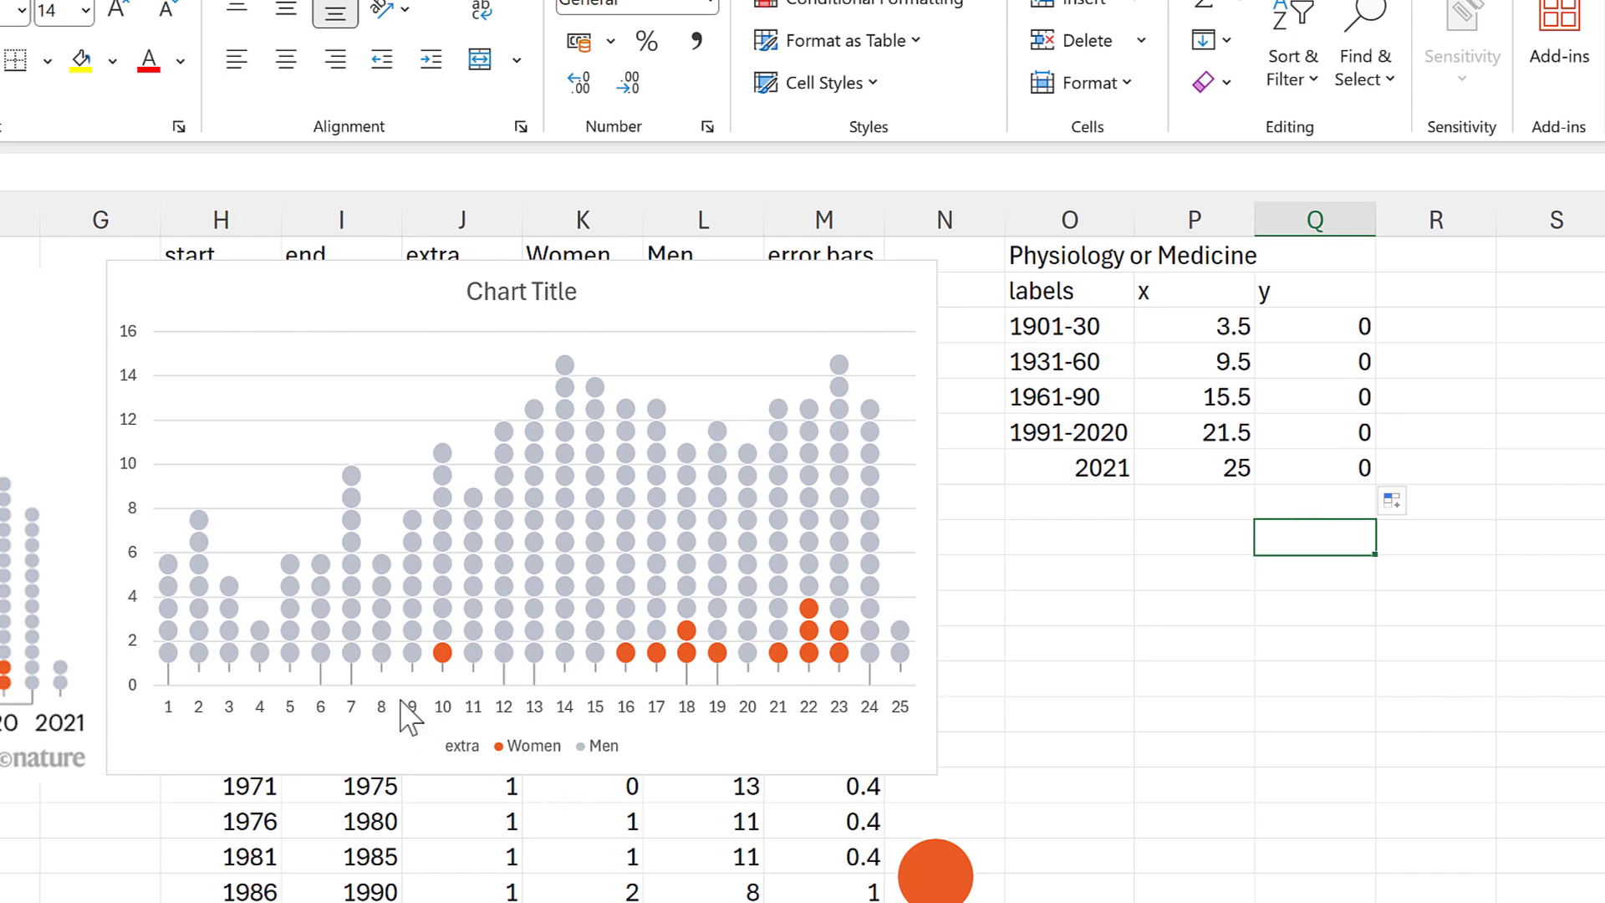
Step: Add a data series to the chart, named from the labels header in O2, with the y values Q3:Q7 as series values
click(674, 276)
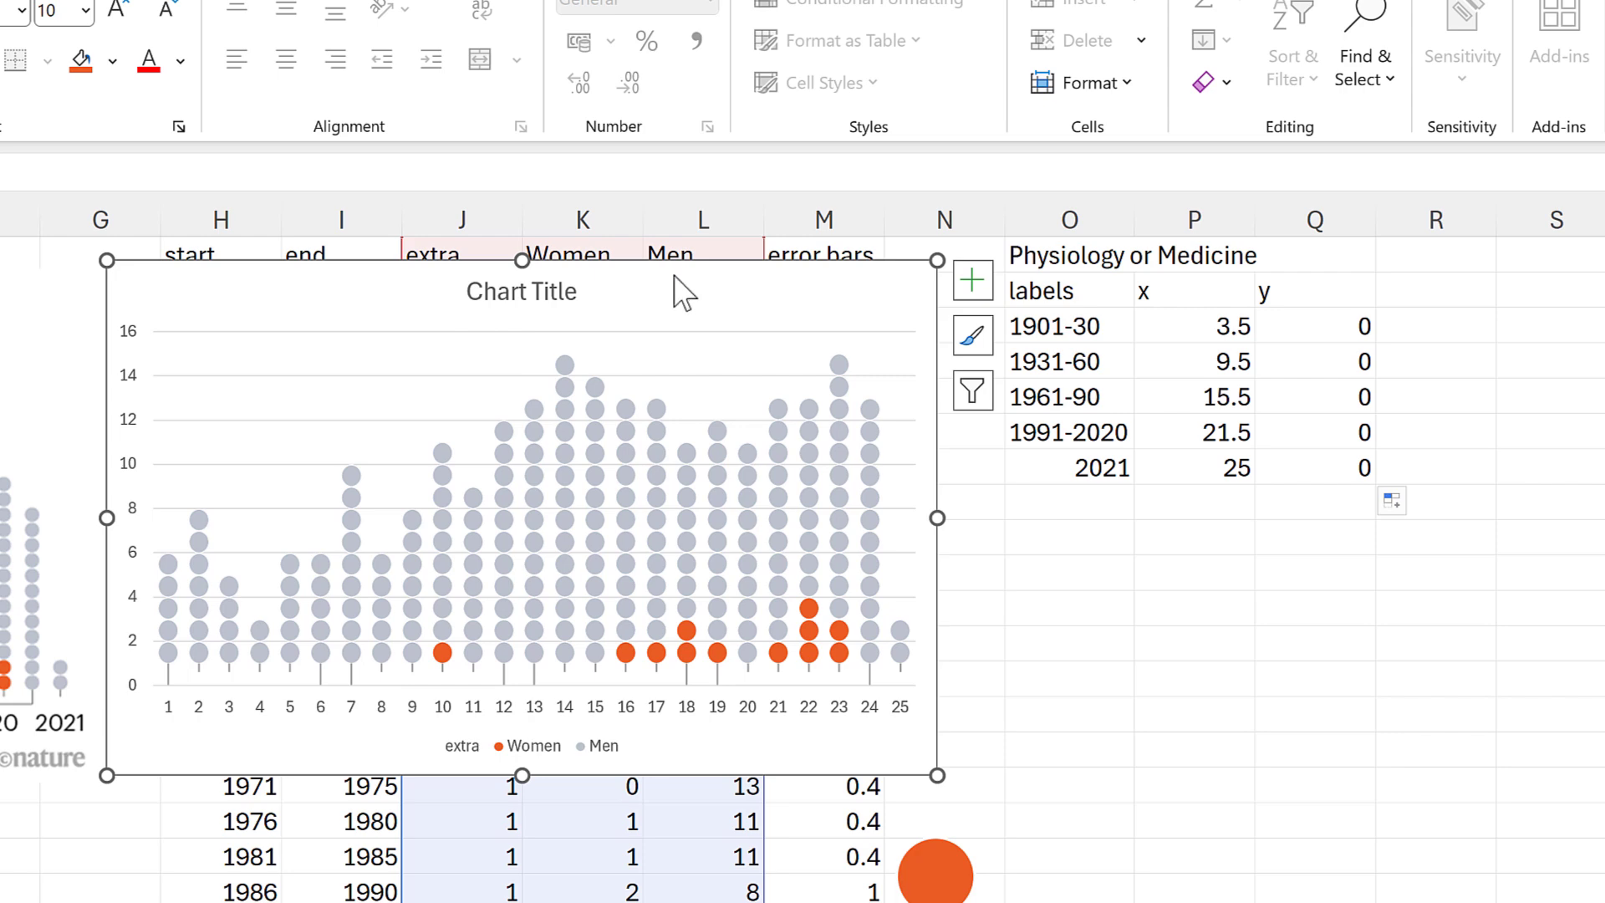
right_click(657, 297)
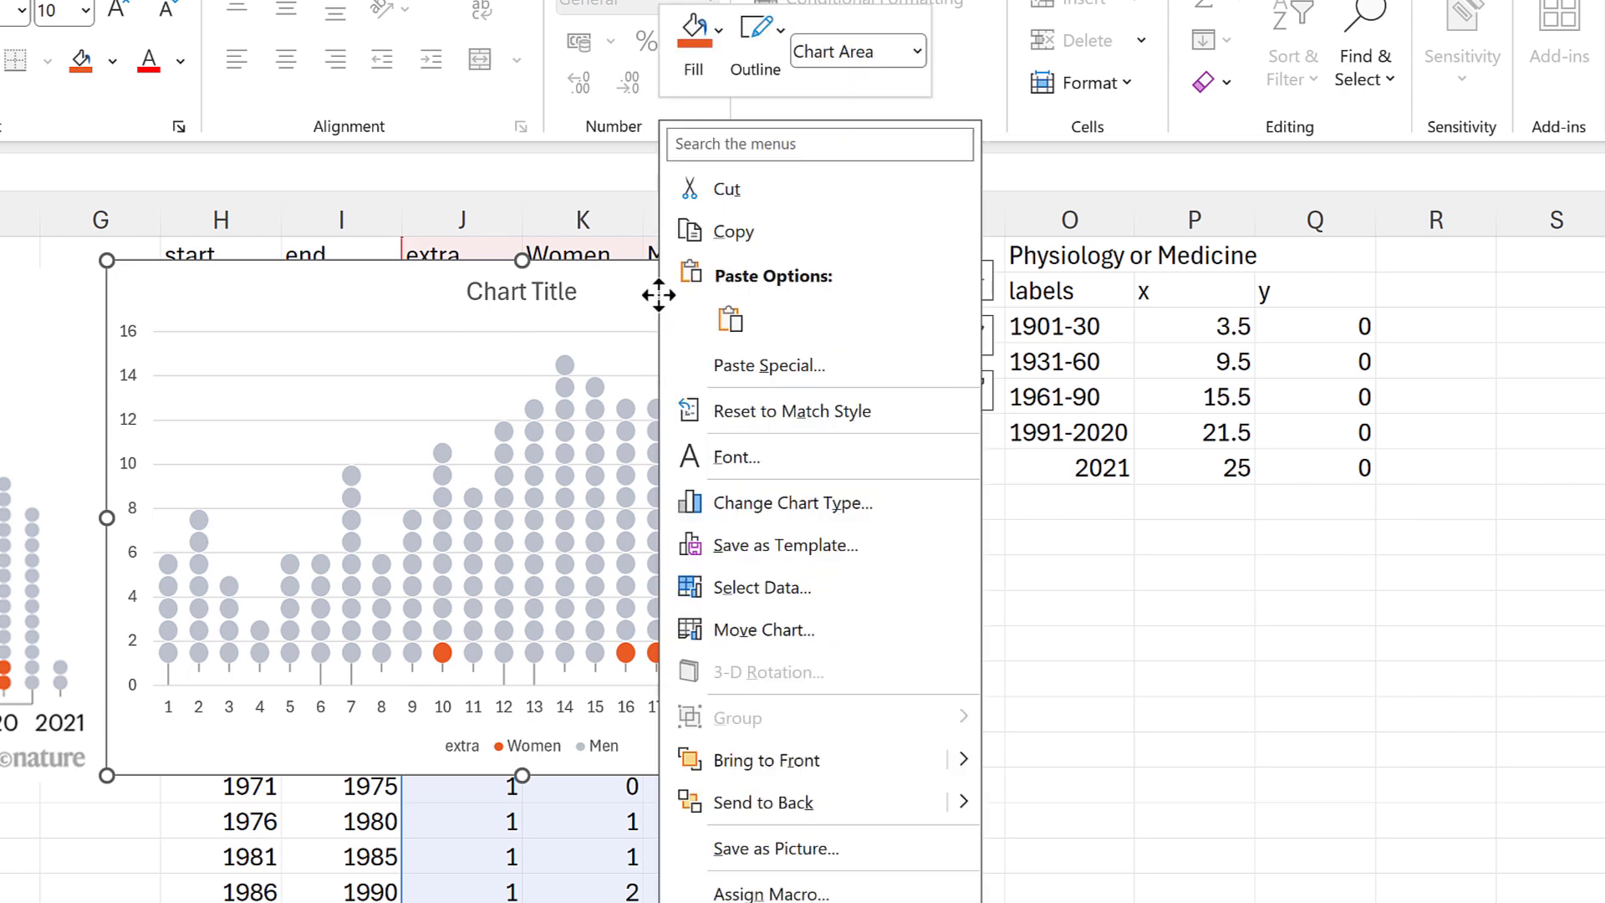
click(806, 587)
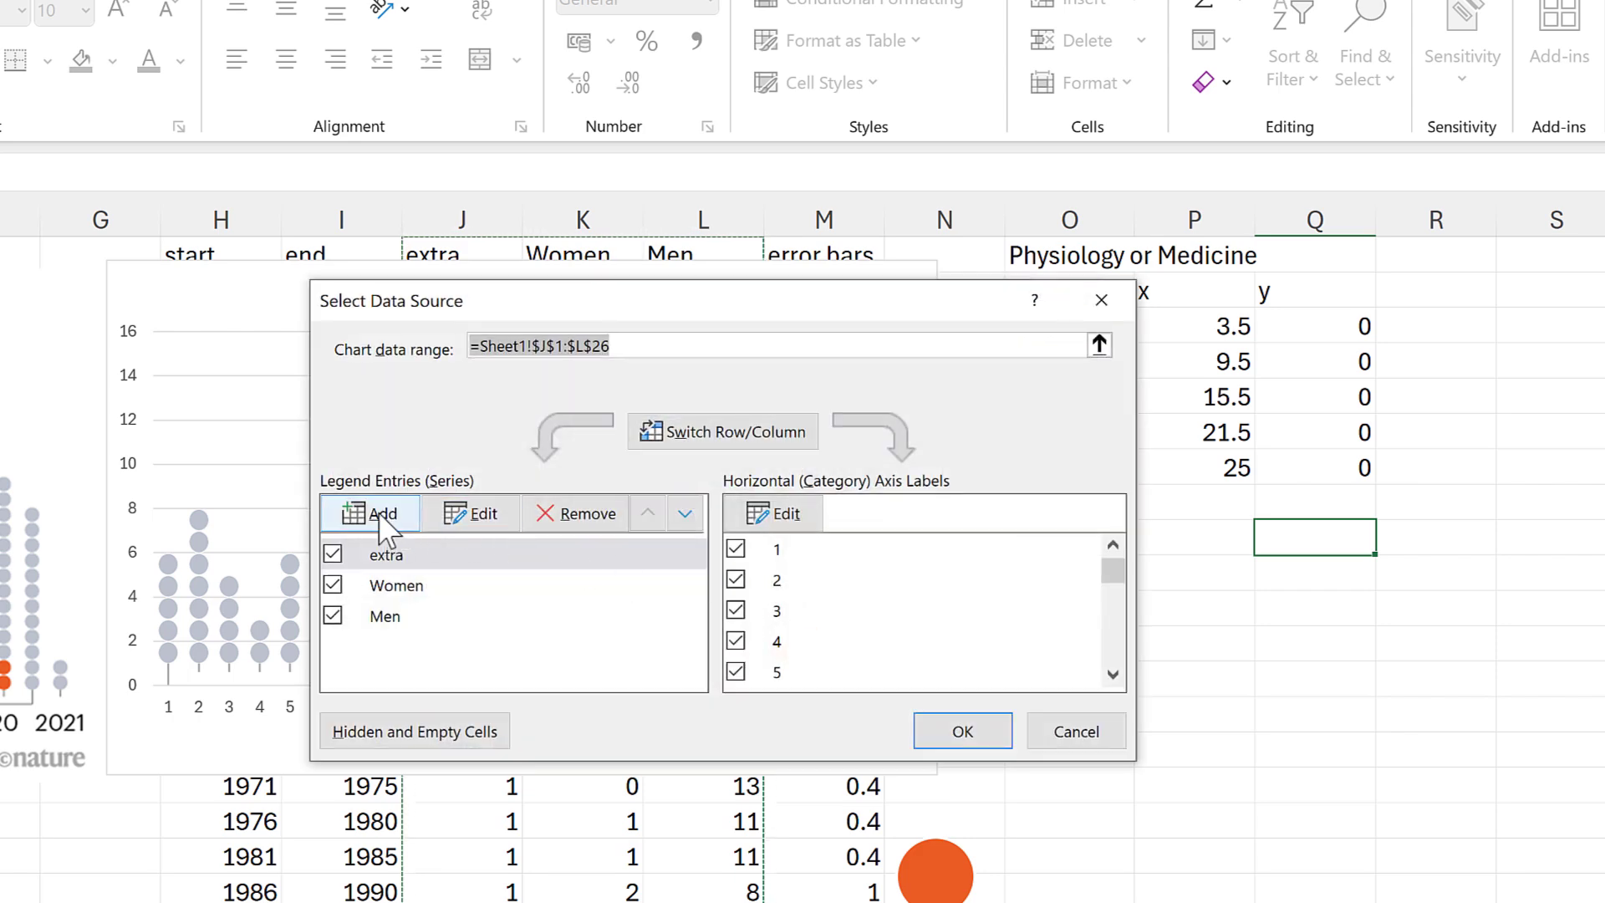
click(383, 527)
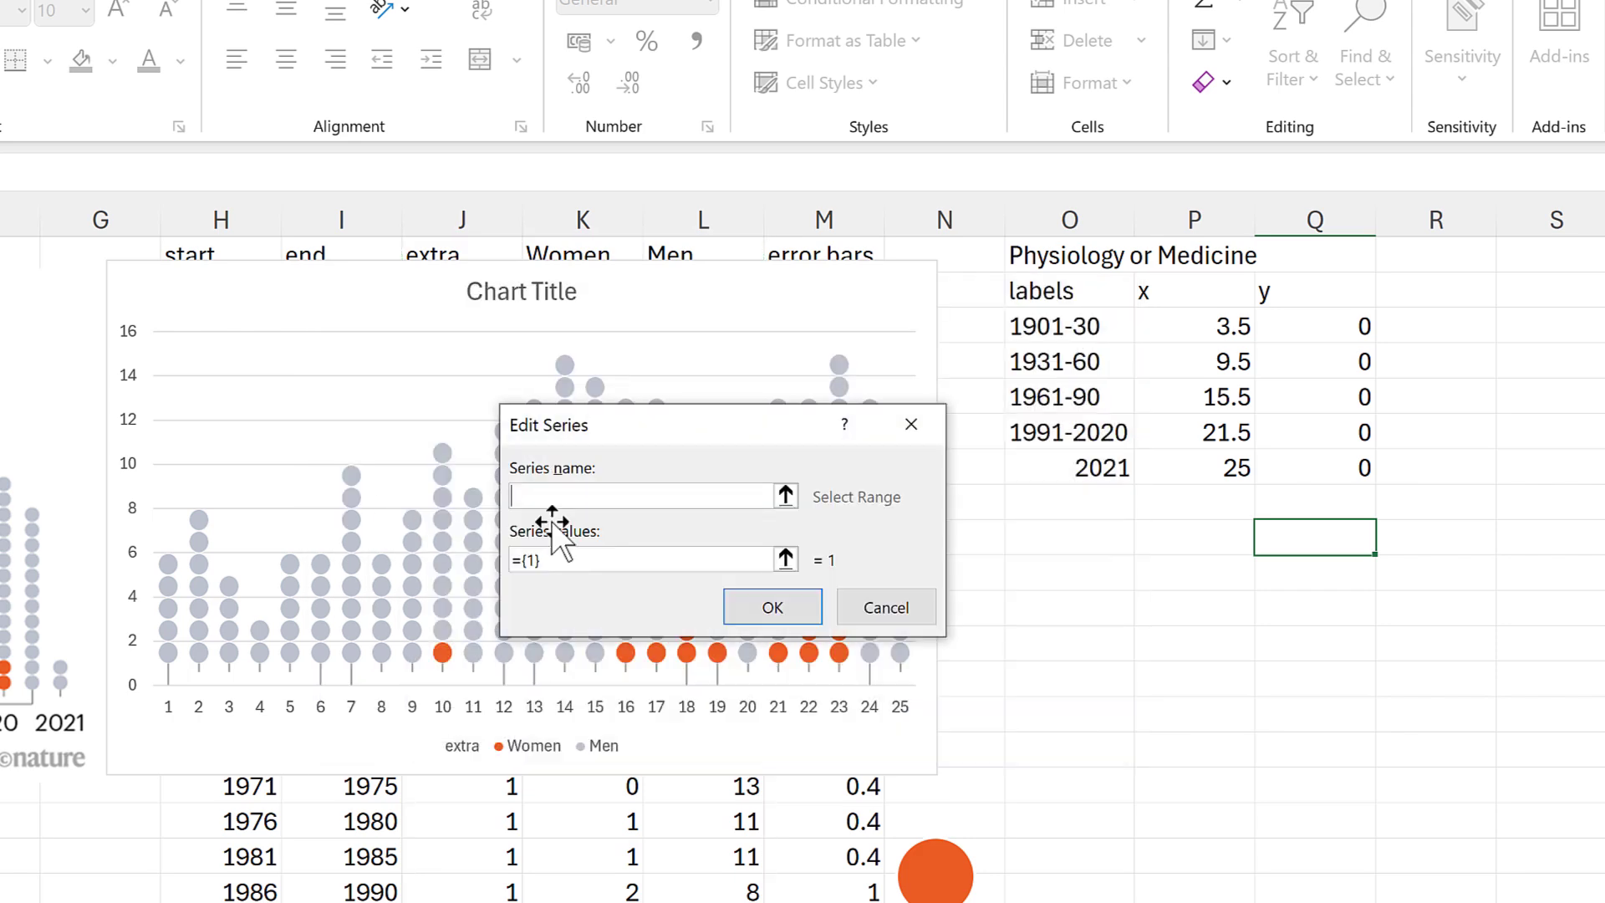
click(1040, 280)
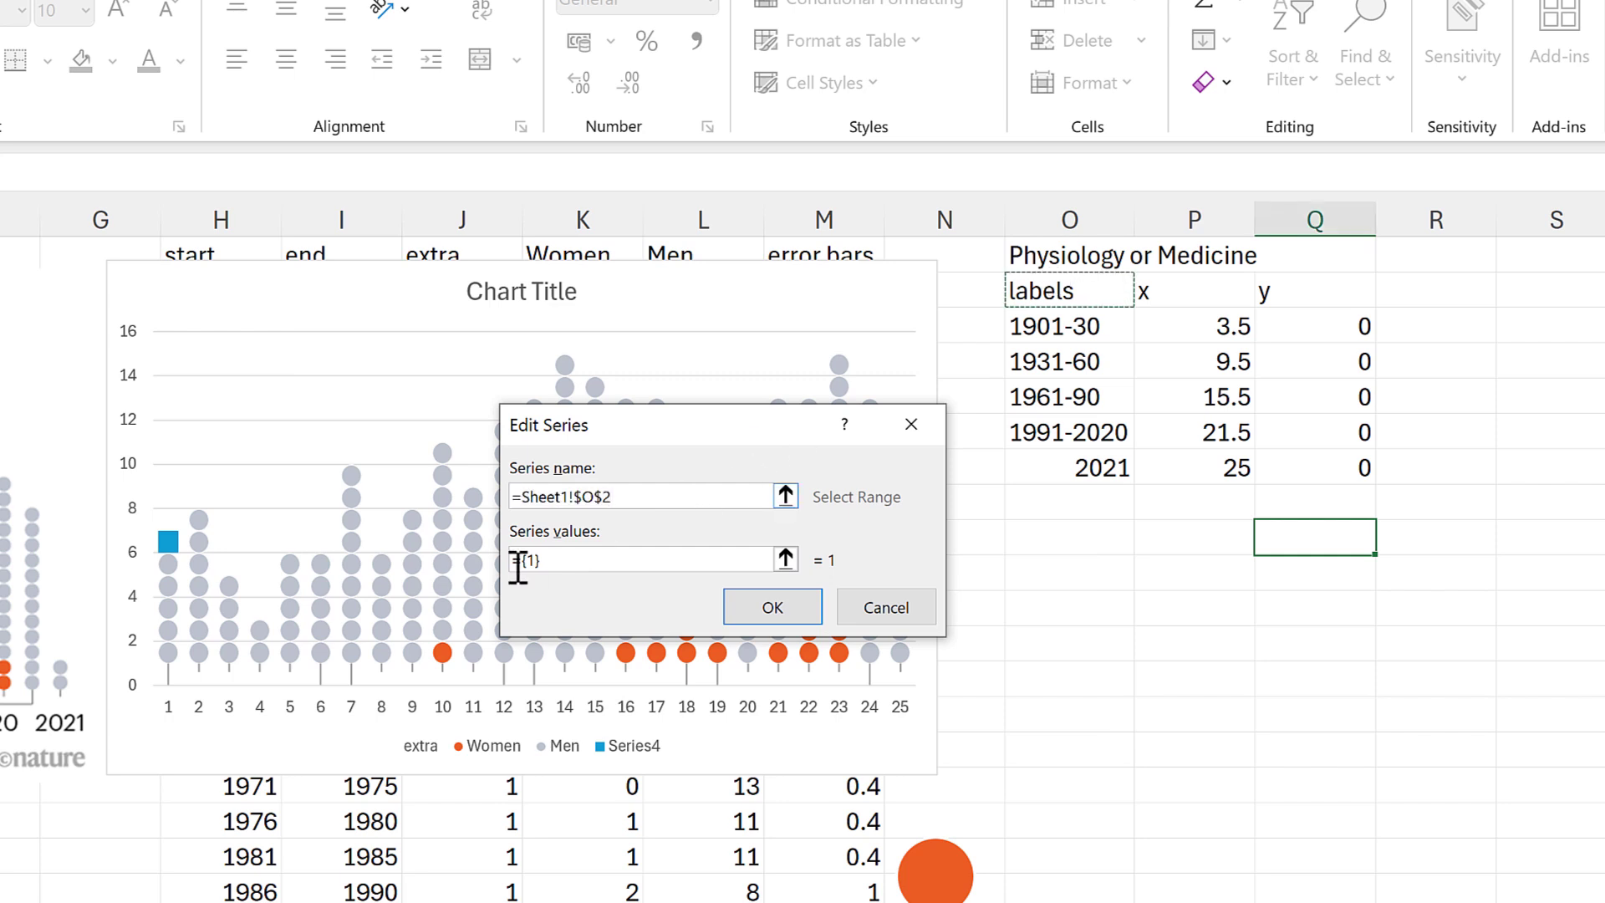
click(785, 560)
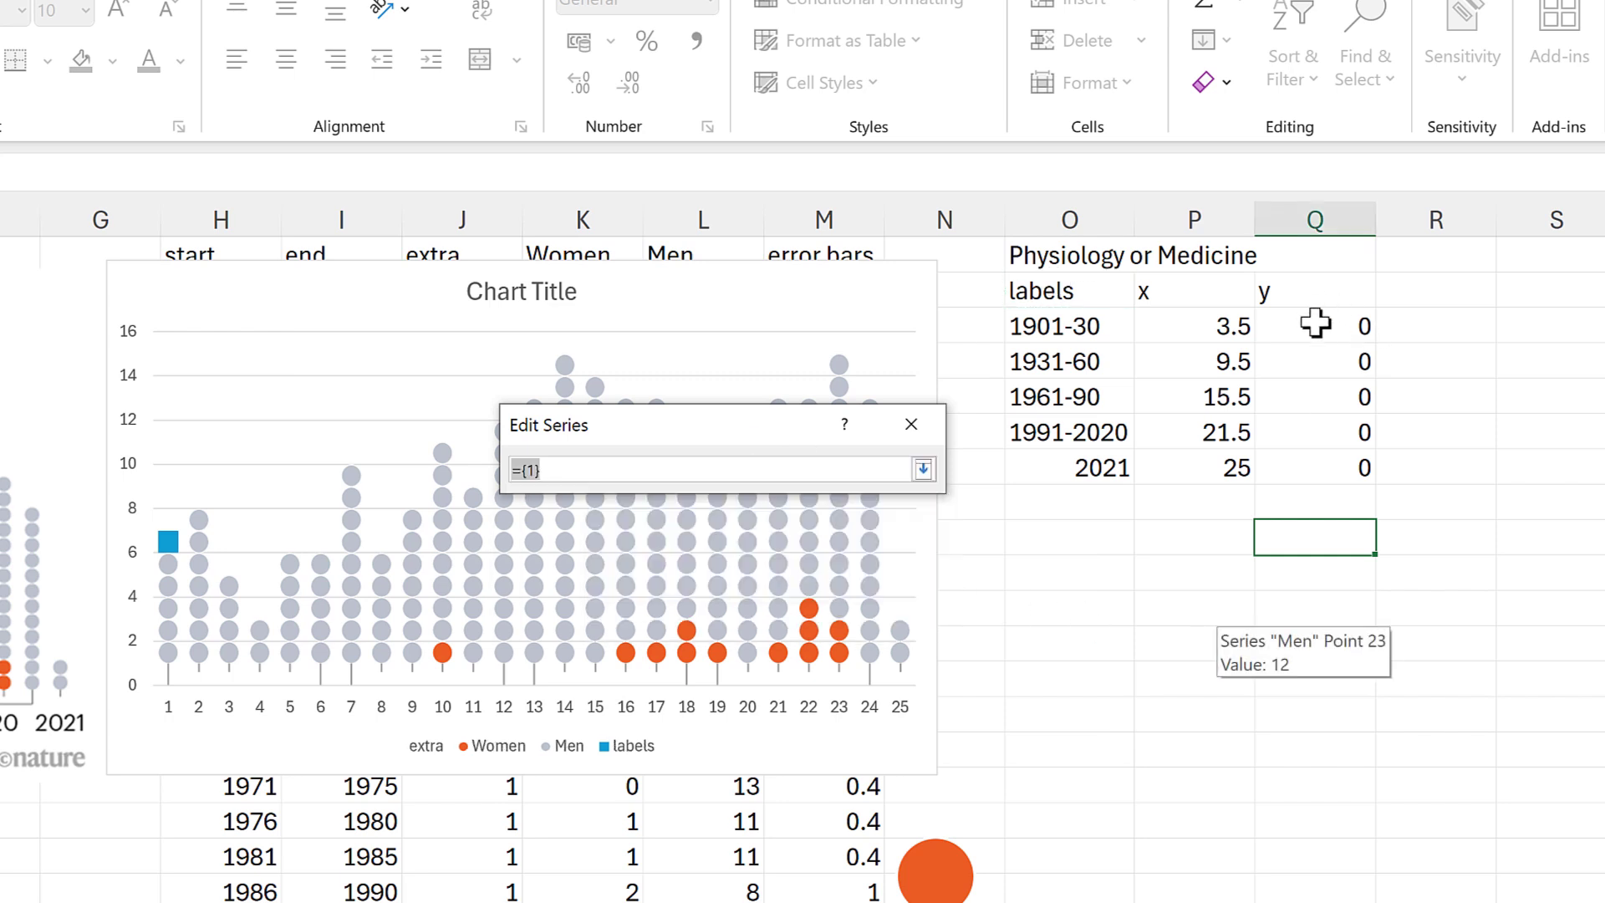
drag(1314, 323, 1221, 456)
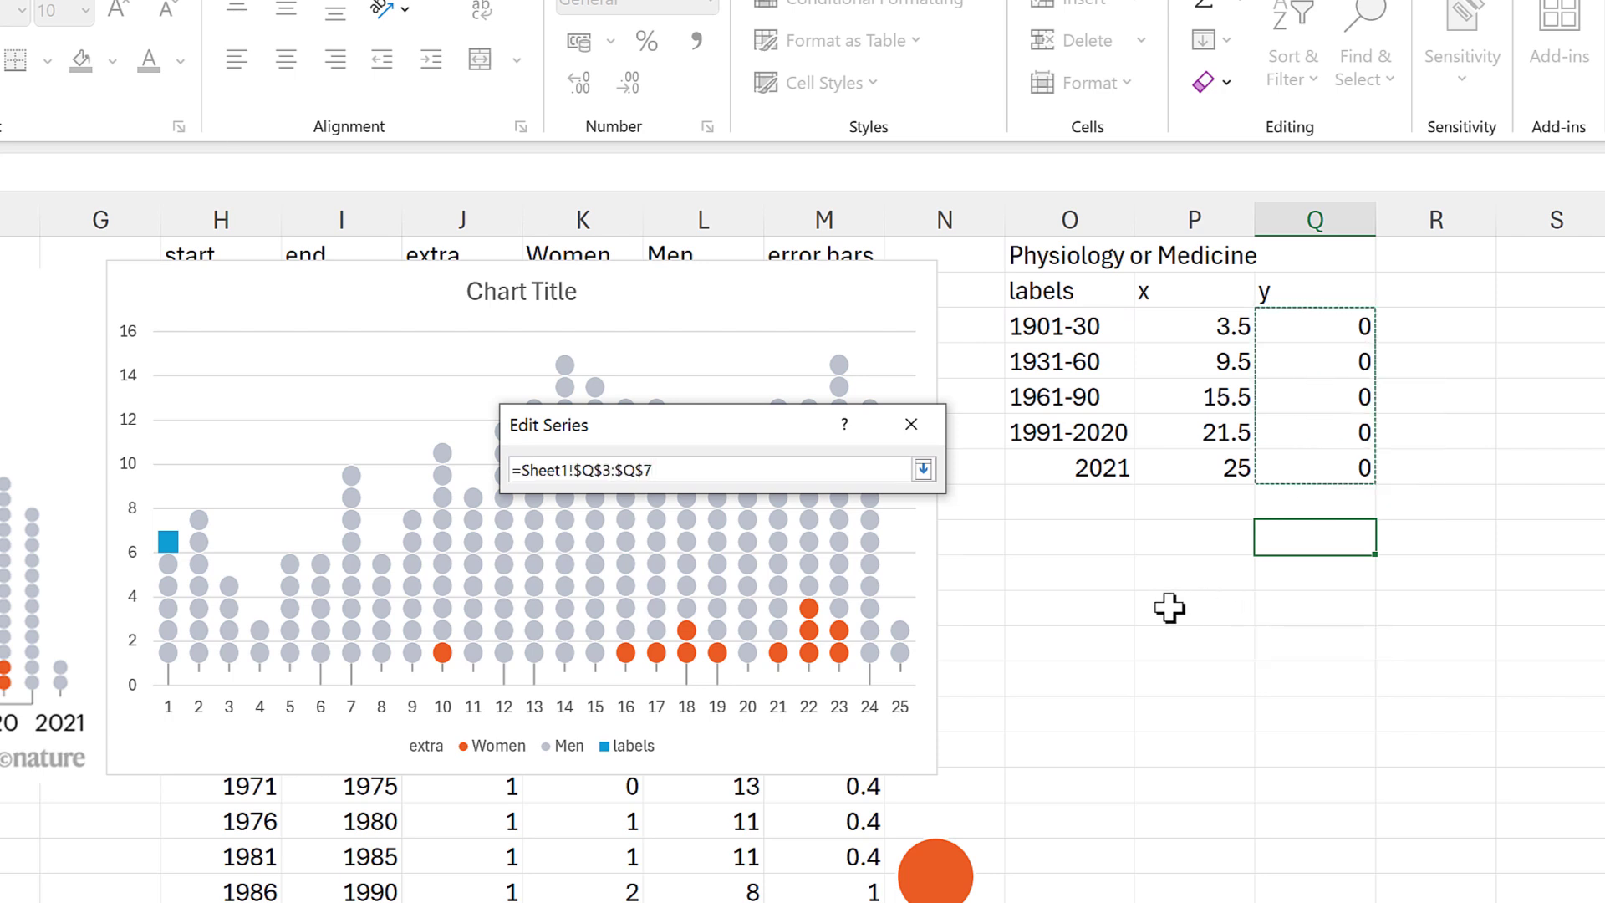
key(Return)
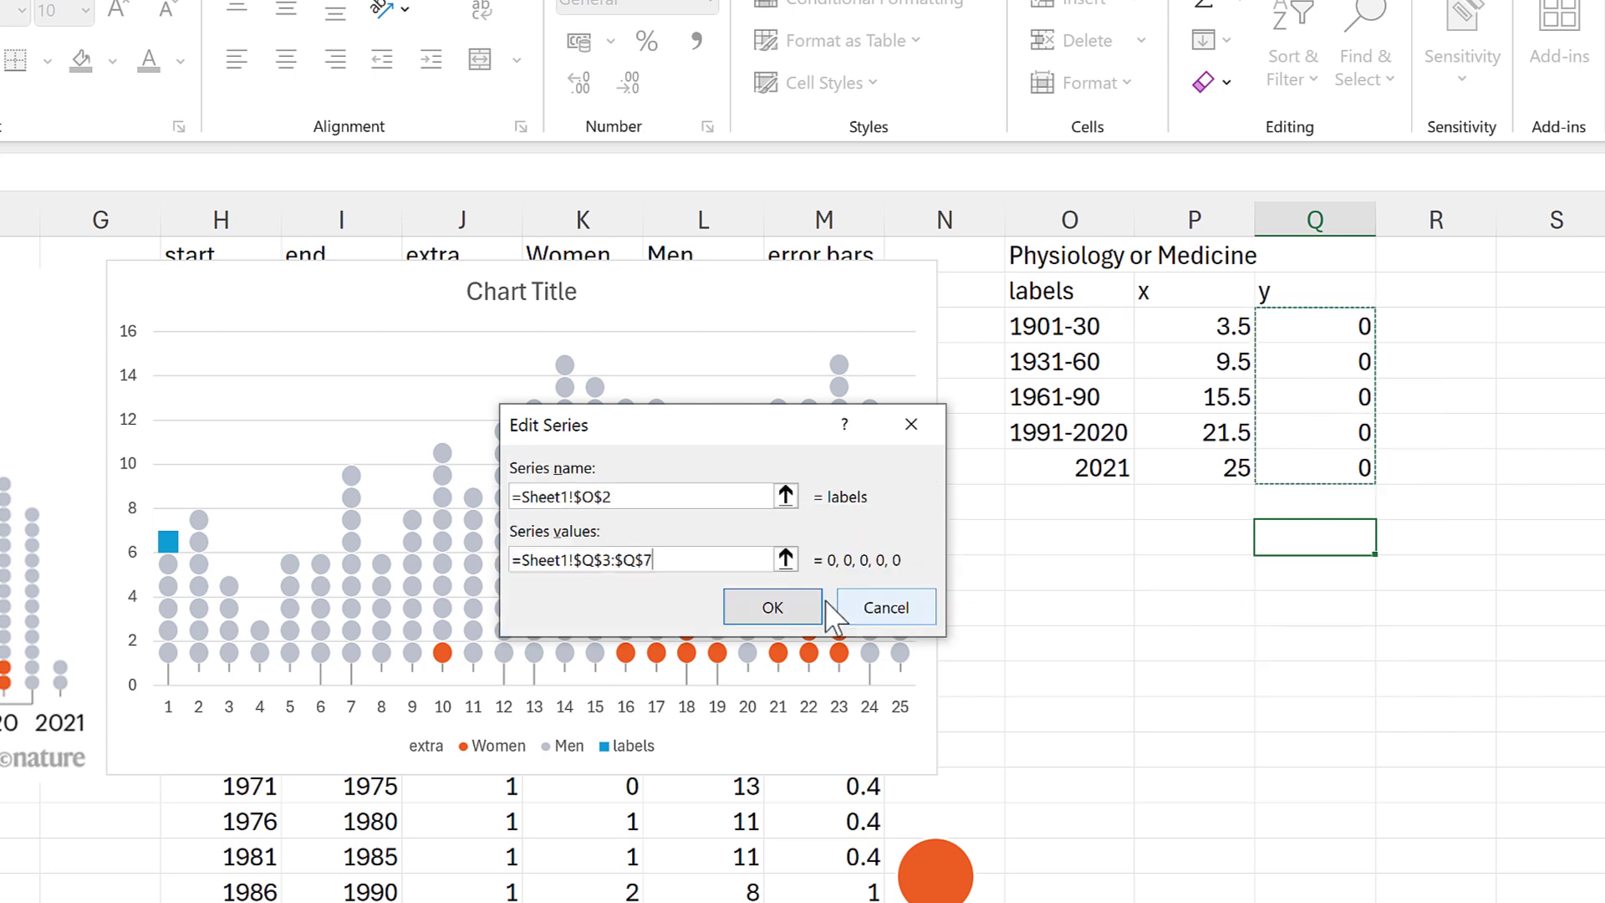
click(790, 614)
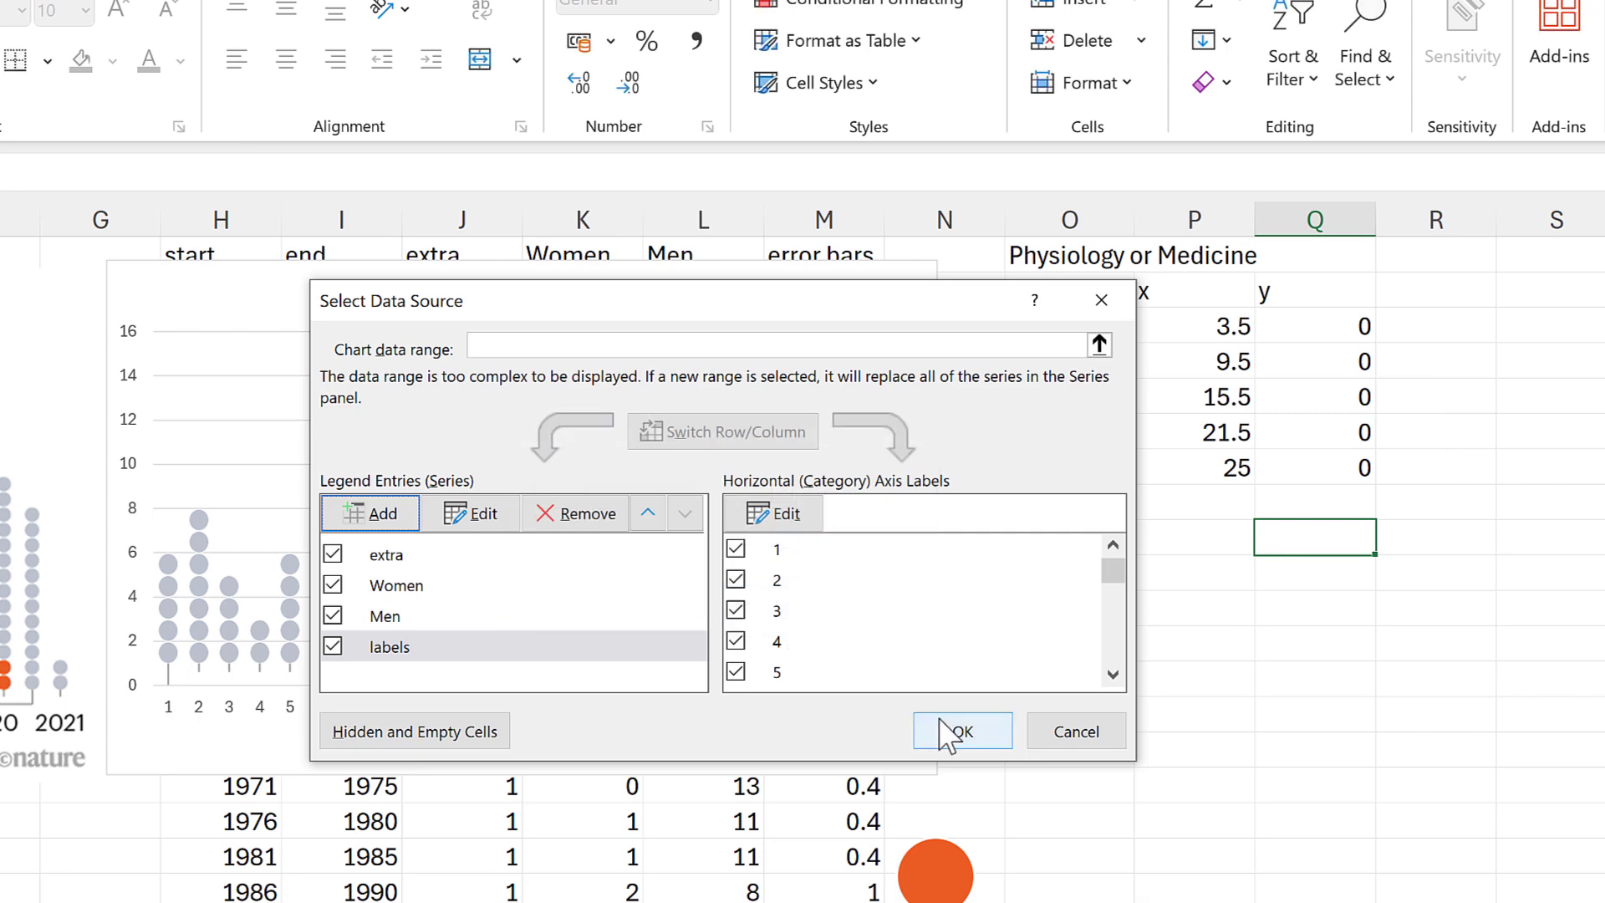
click(953, 732)
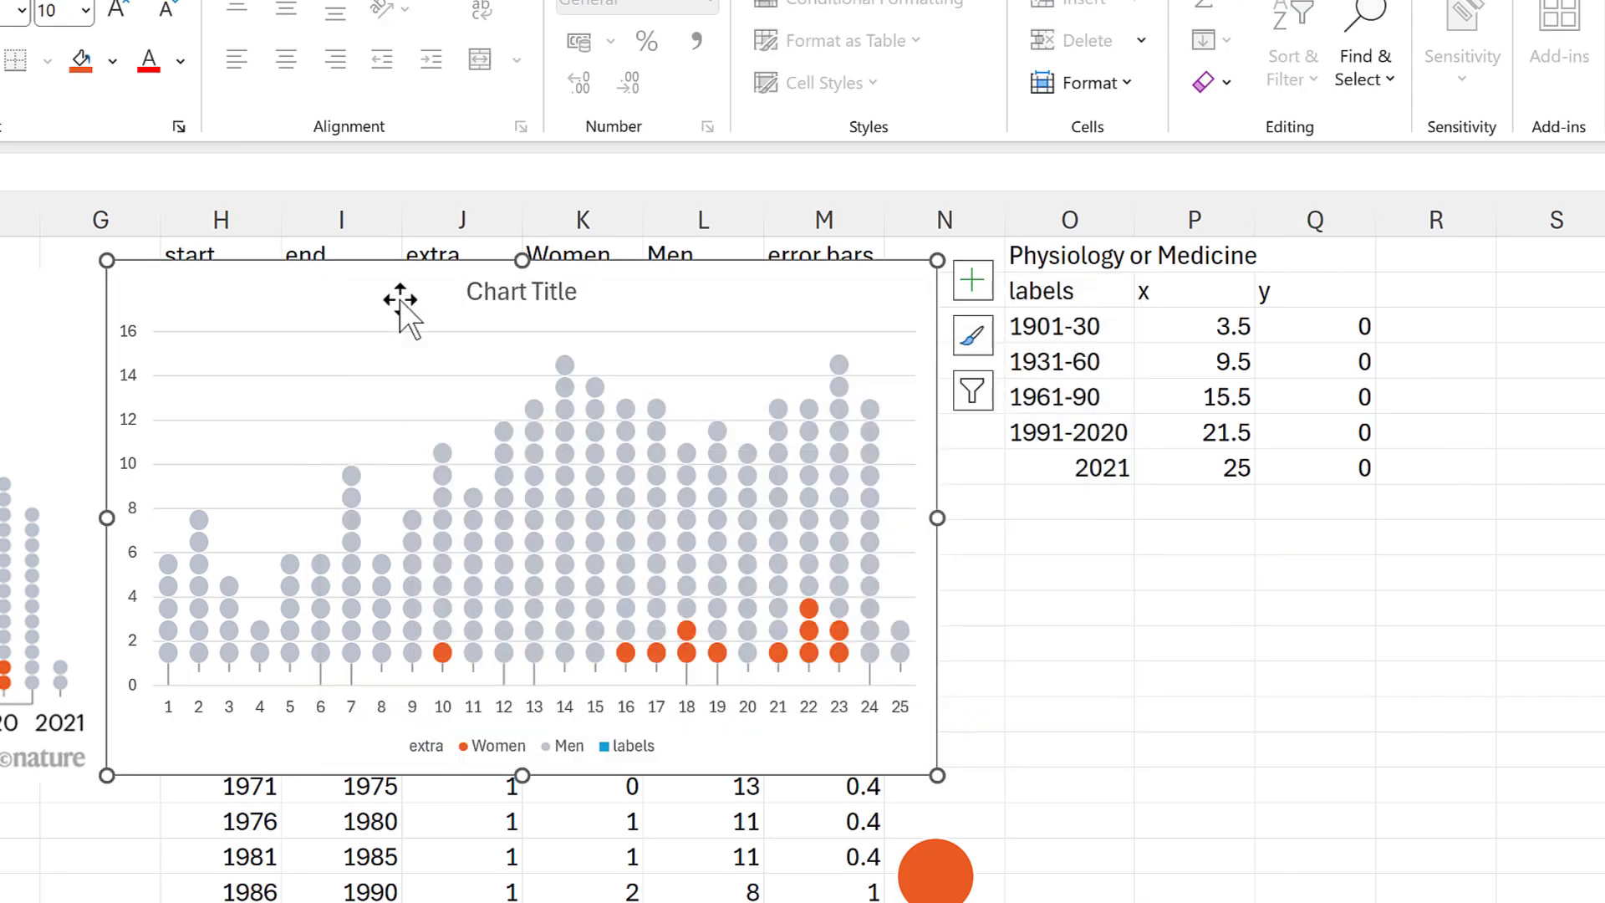
Step: Change the chart to a combo chart and set the extra, Women and Men series to Stacked Column
right_click(376, 290)
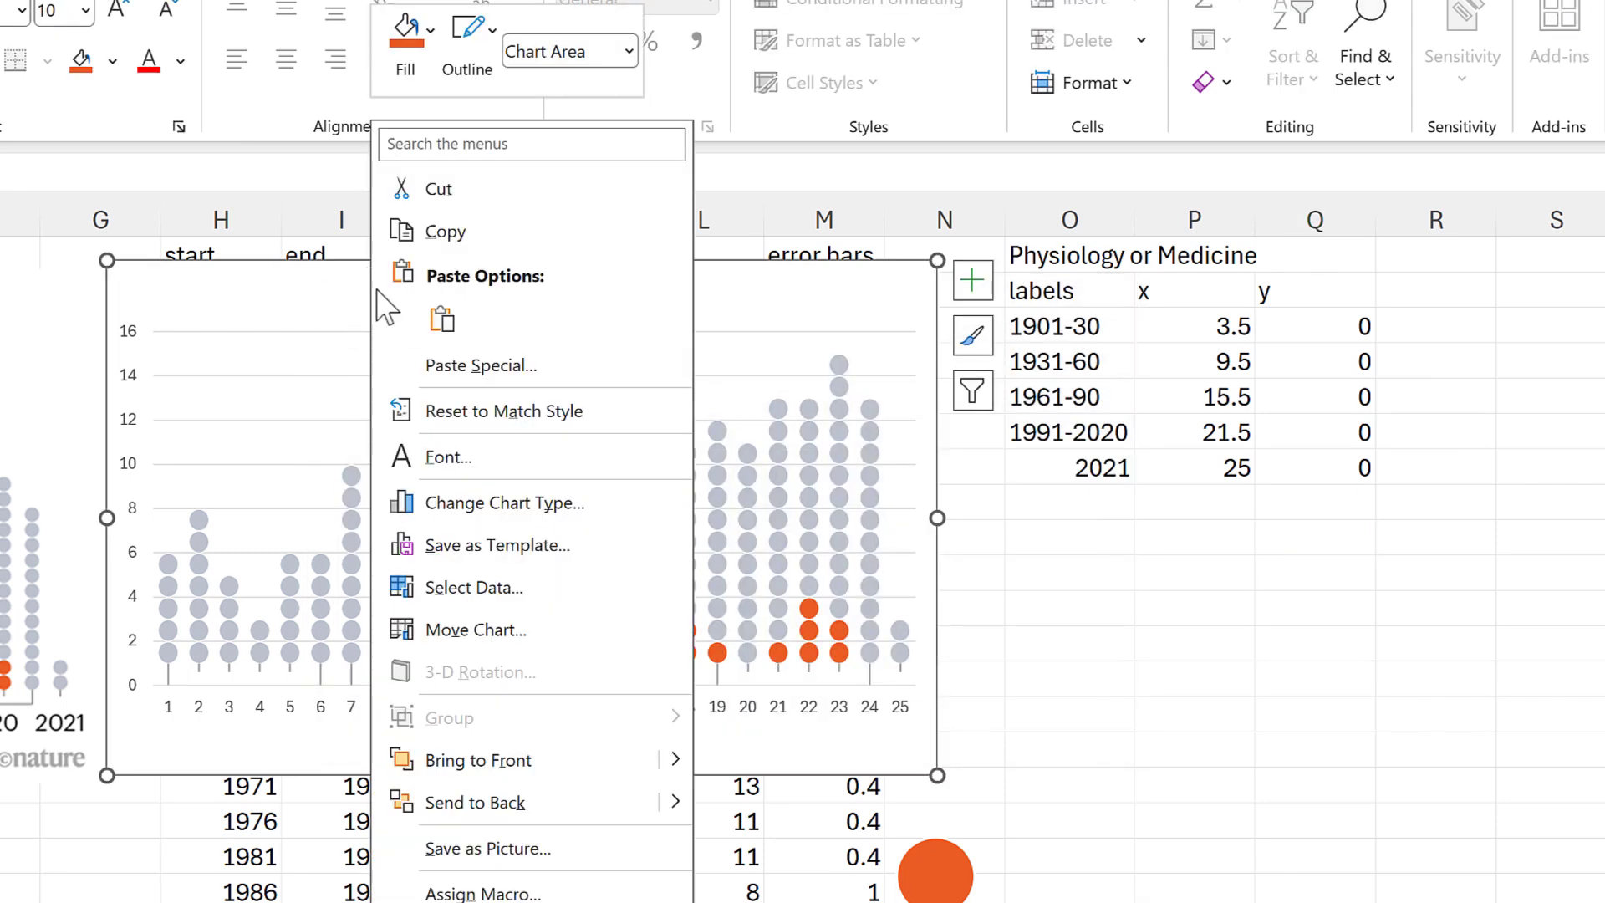
click(574, 504)
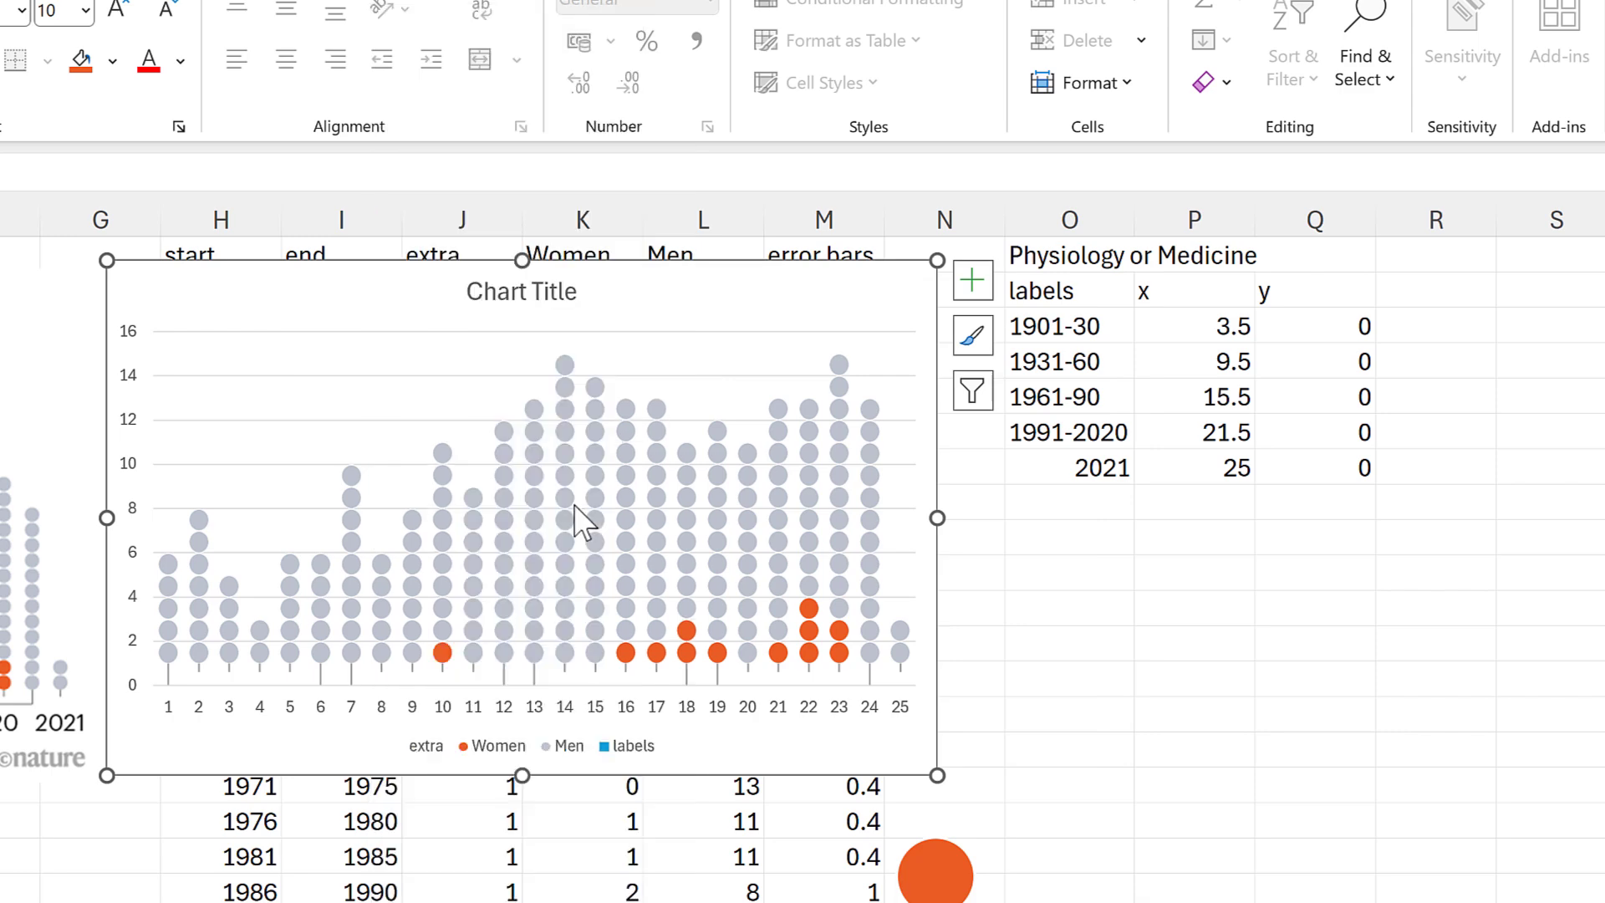
click(398, 775)
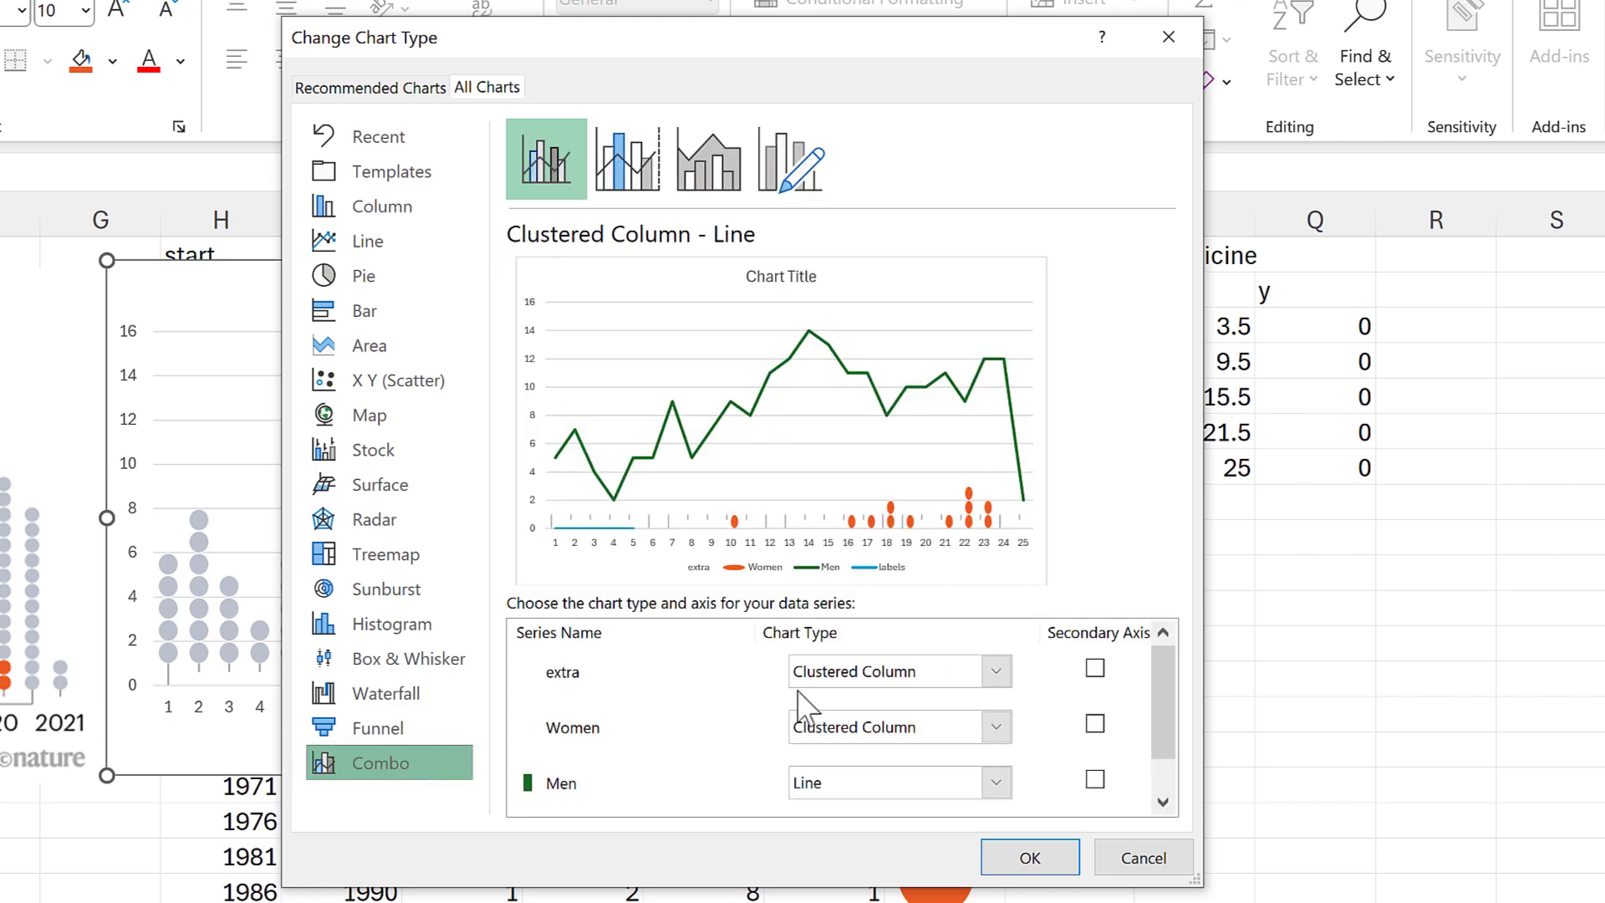
click(995, 673)
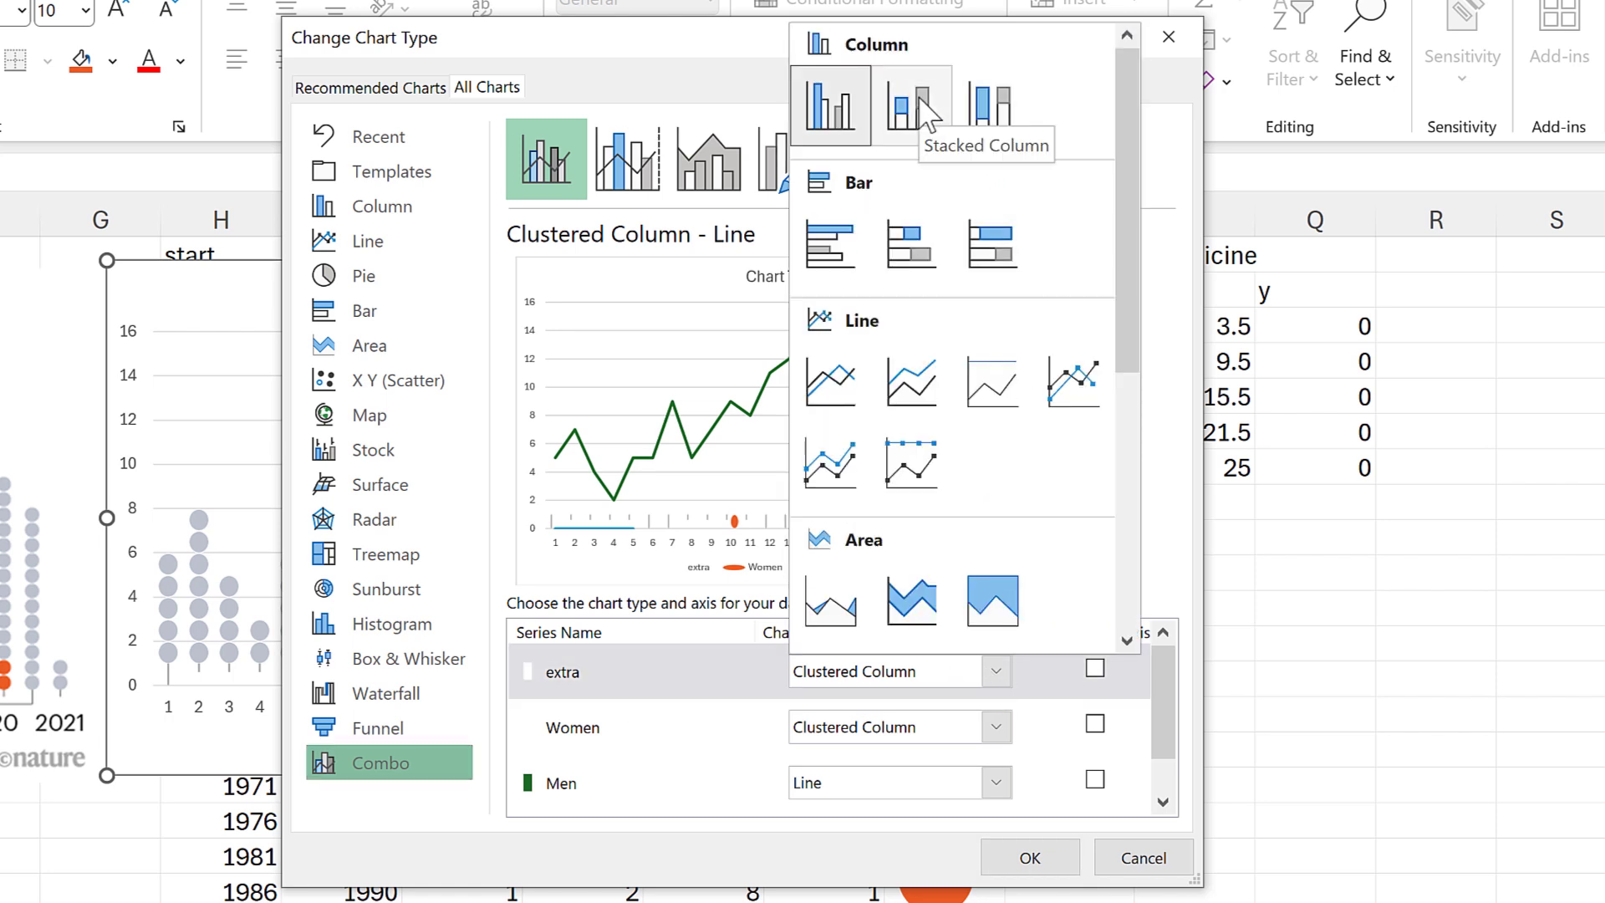
key(Escape)
key(Down)
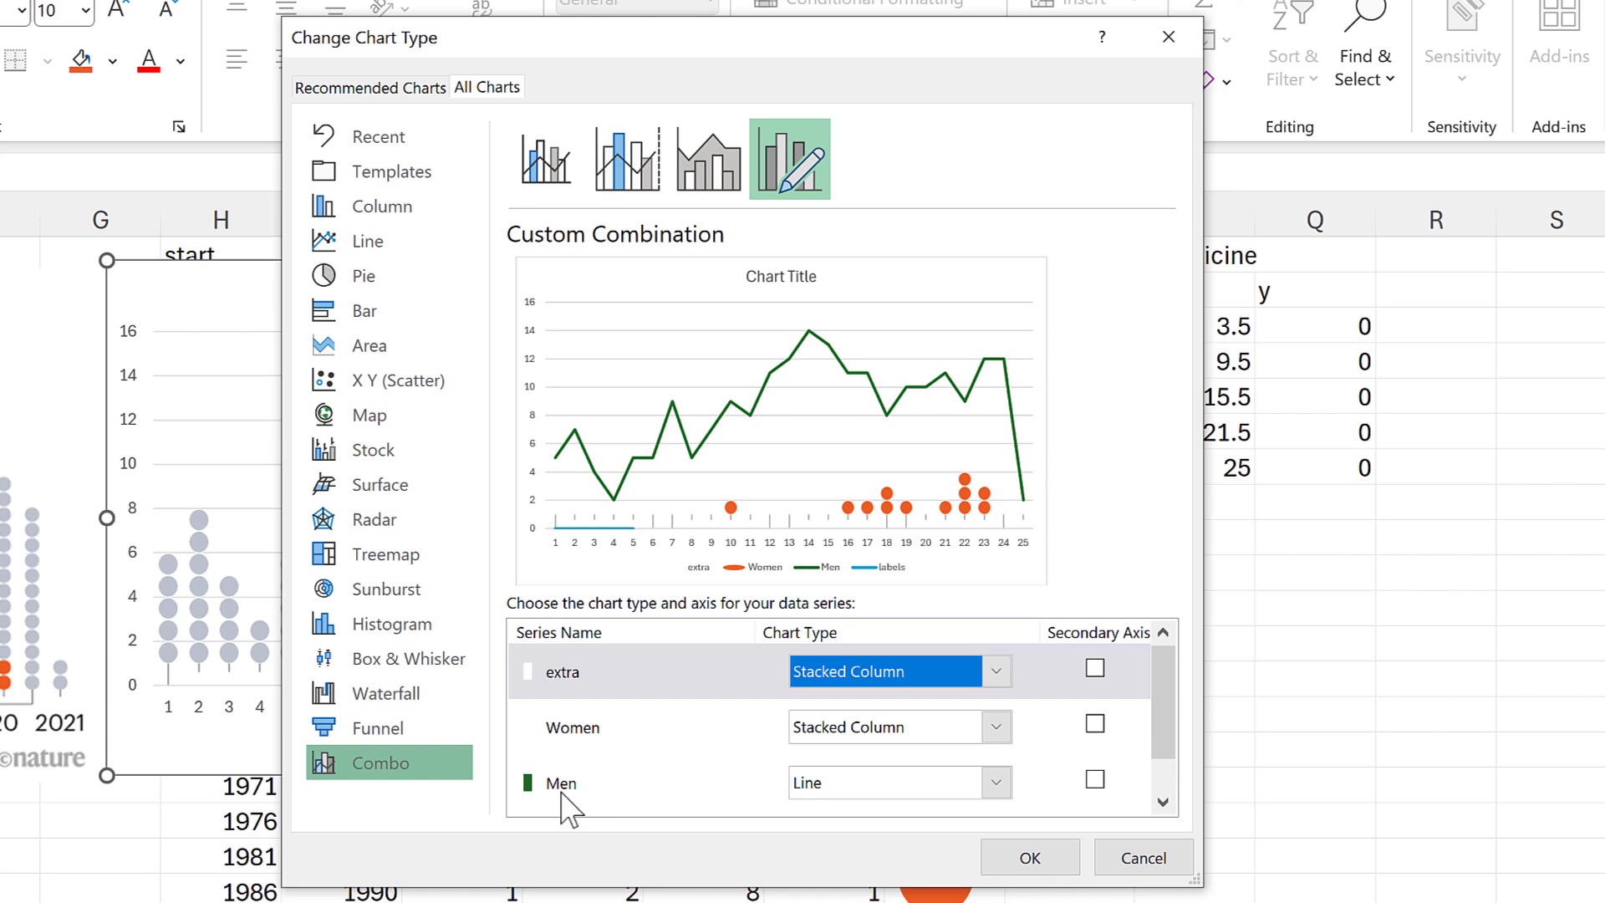
click(996, 783)
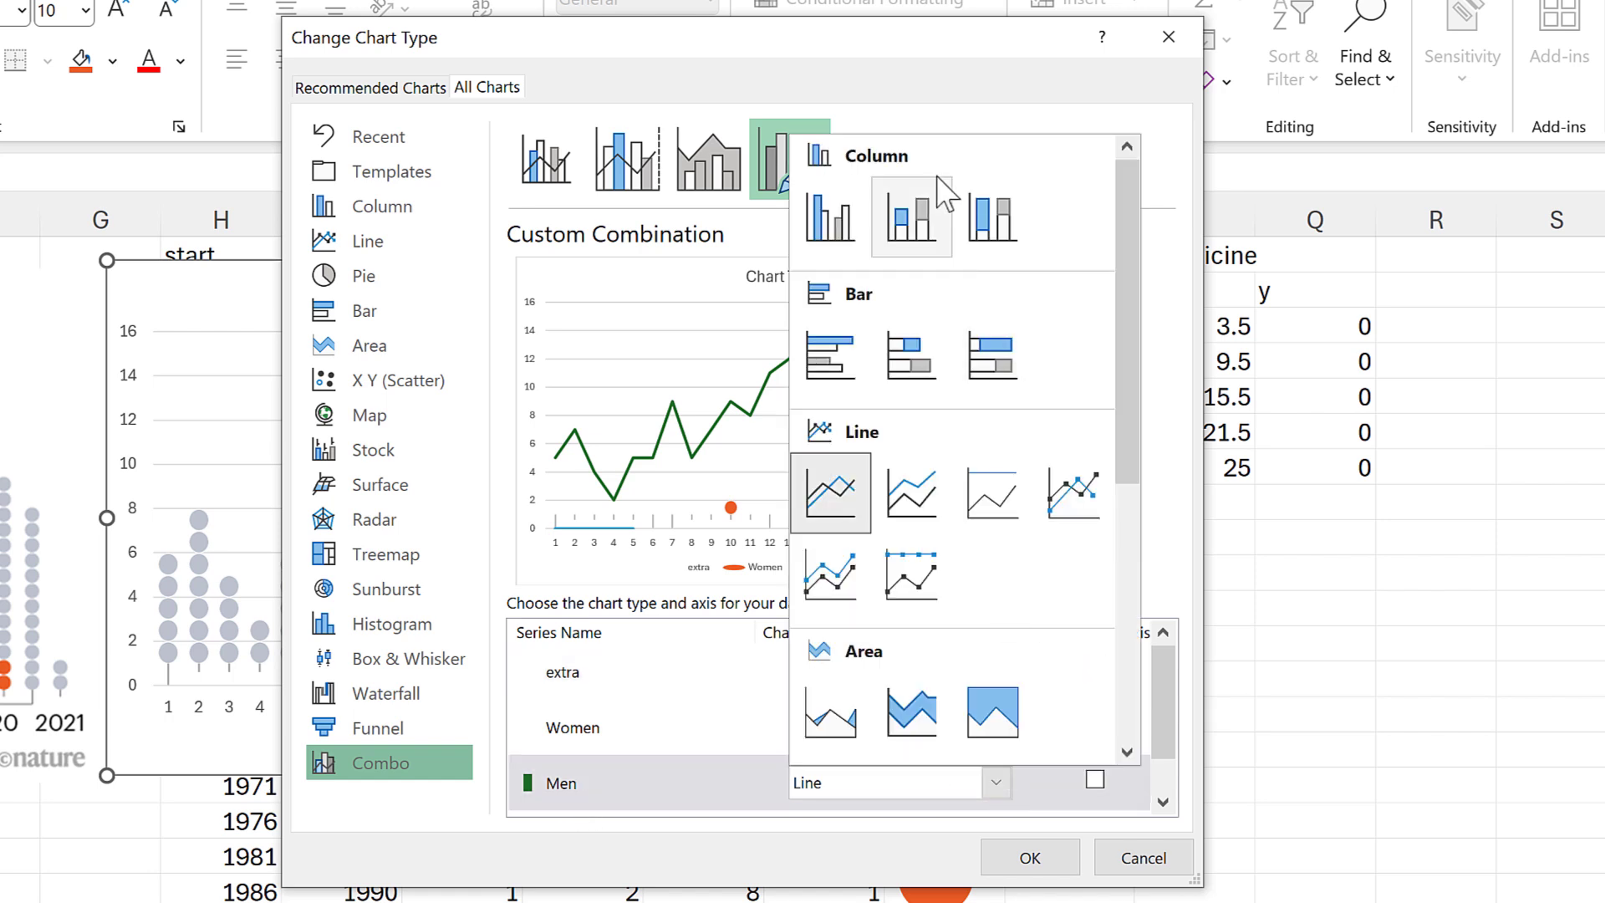
click(911, 217)
Step: Set the labels series' chart type to Scatter and apply the combination
click(1163, 802)
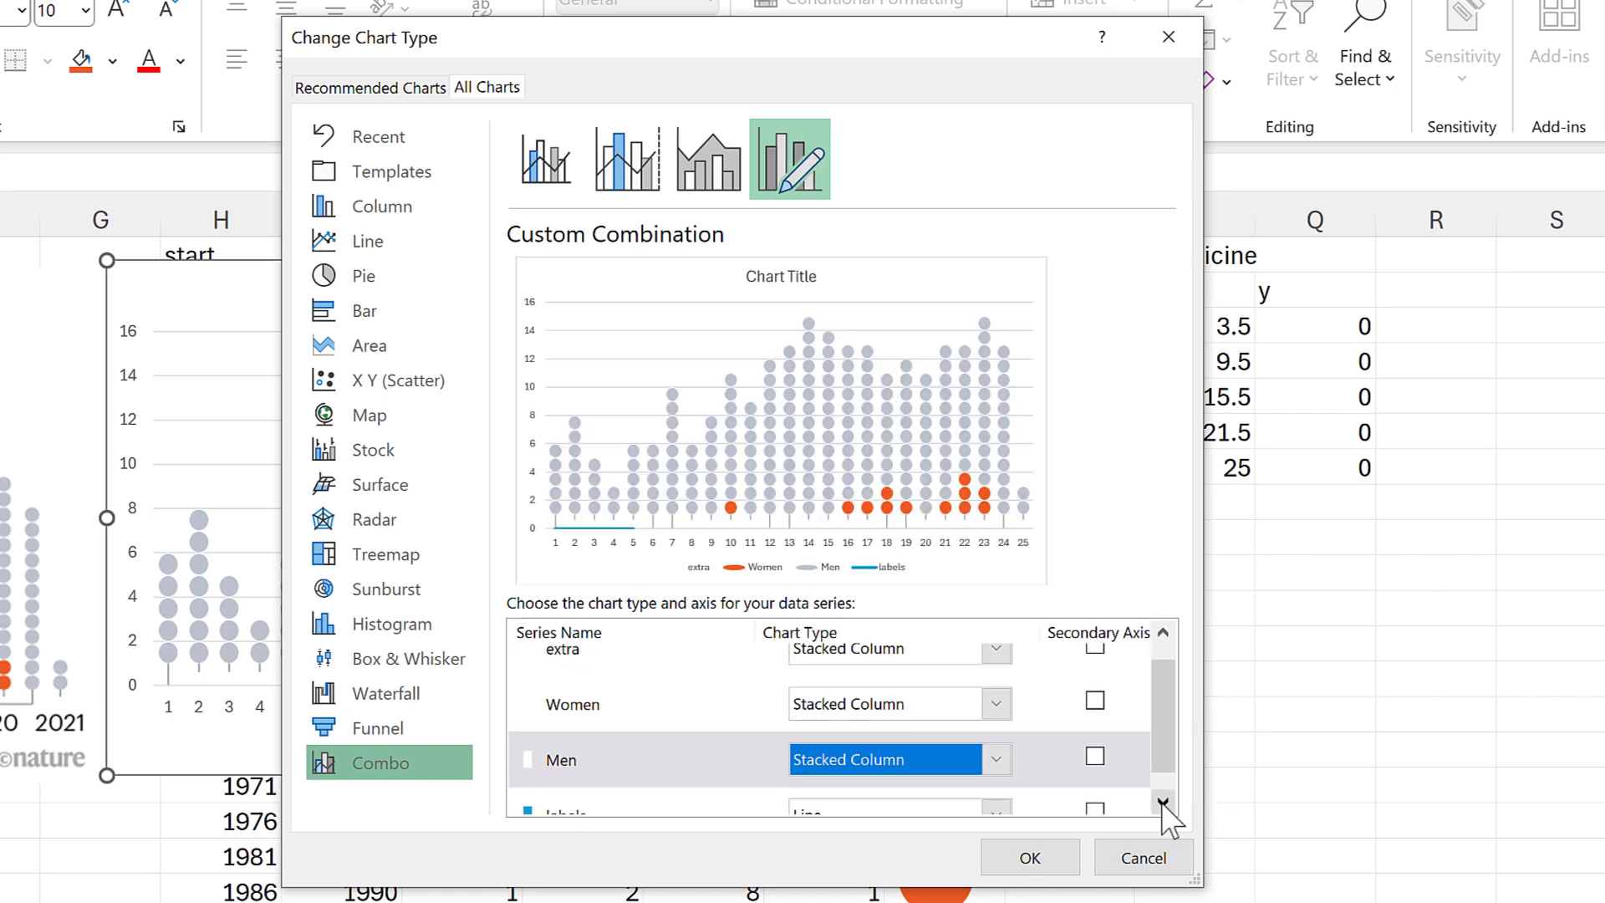
click(1162, 802)
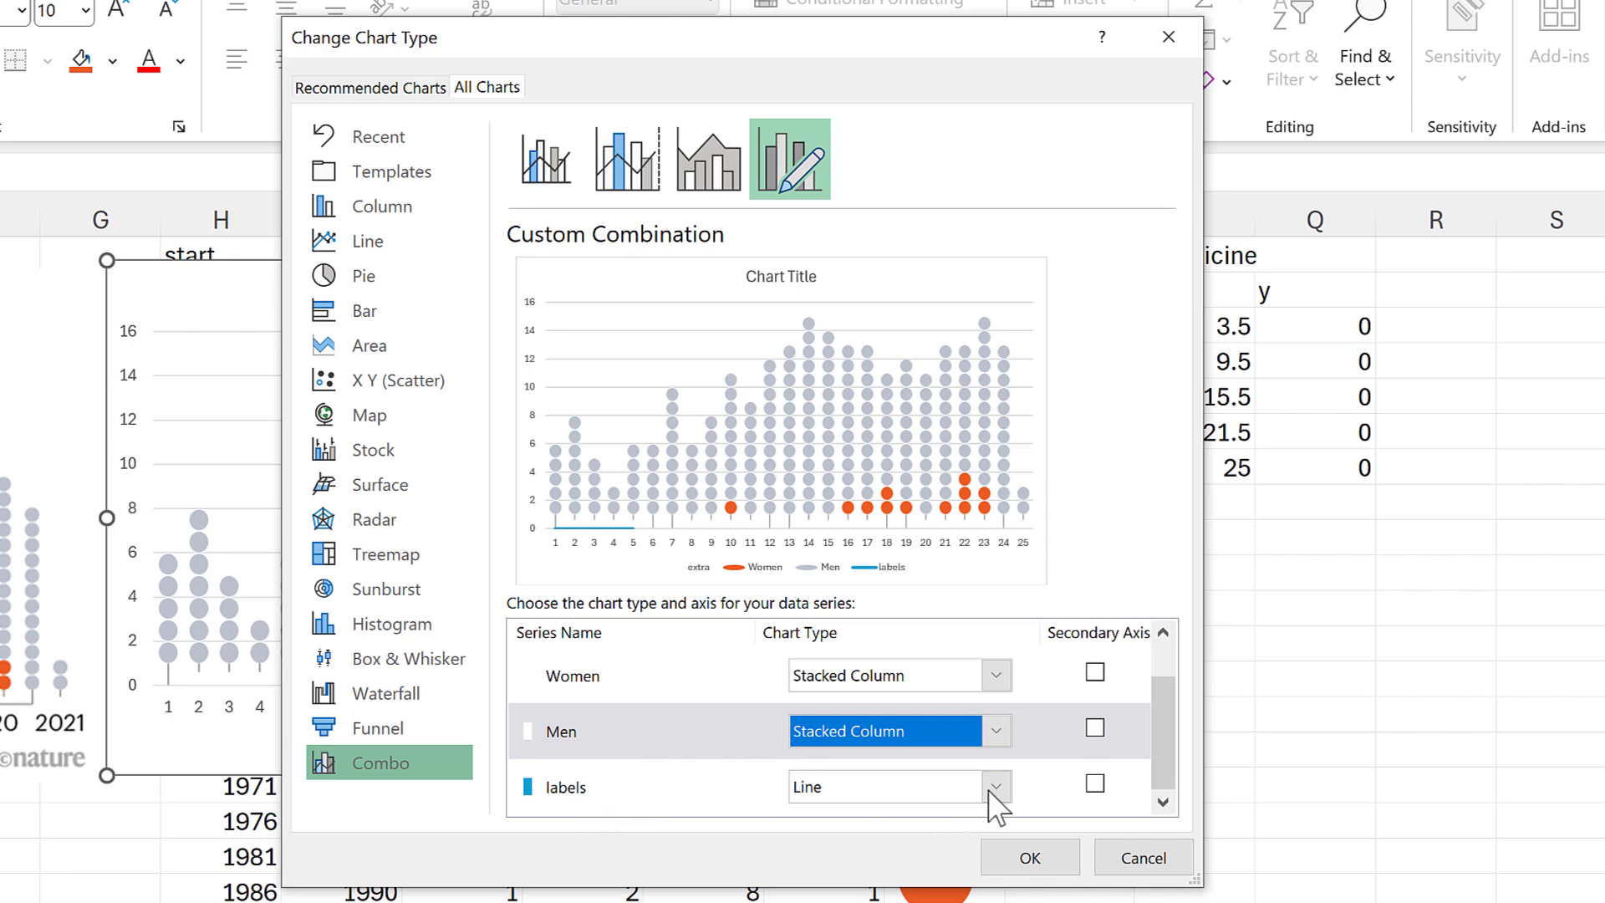
click(995, 788)
scroll(992, 493, down, 3)
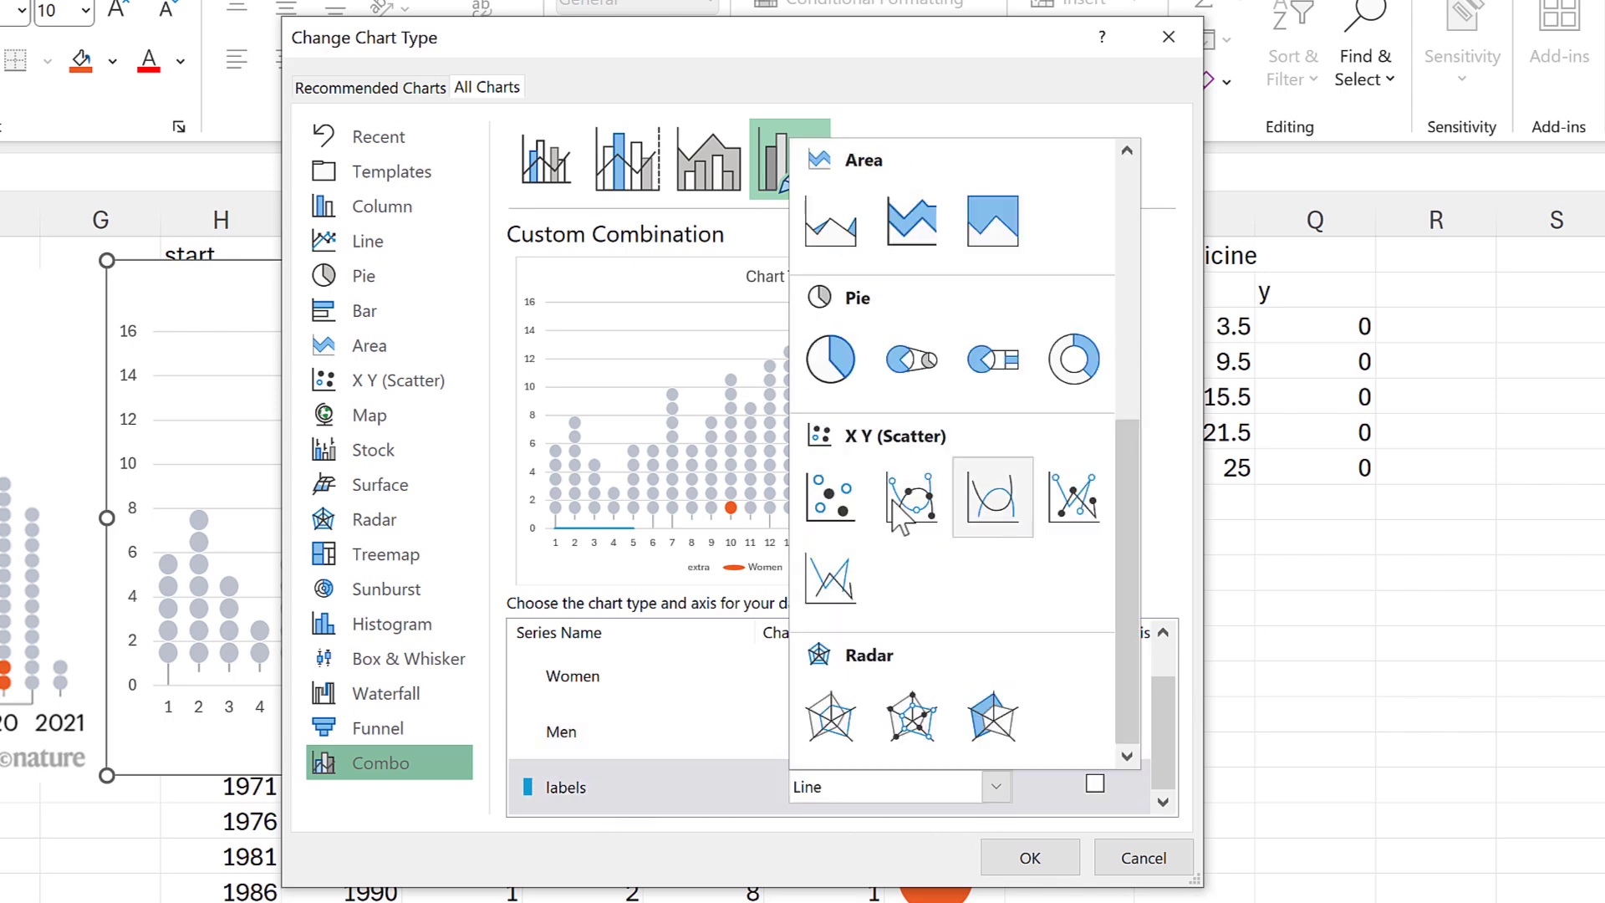
click(846, 491)
click(1036, 859)
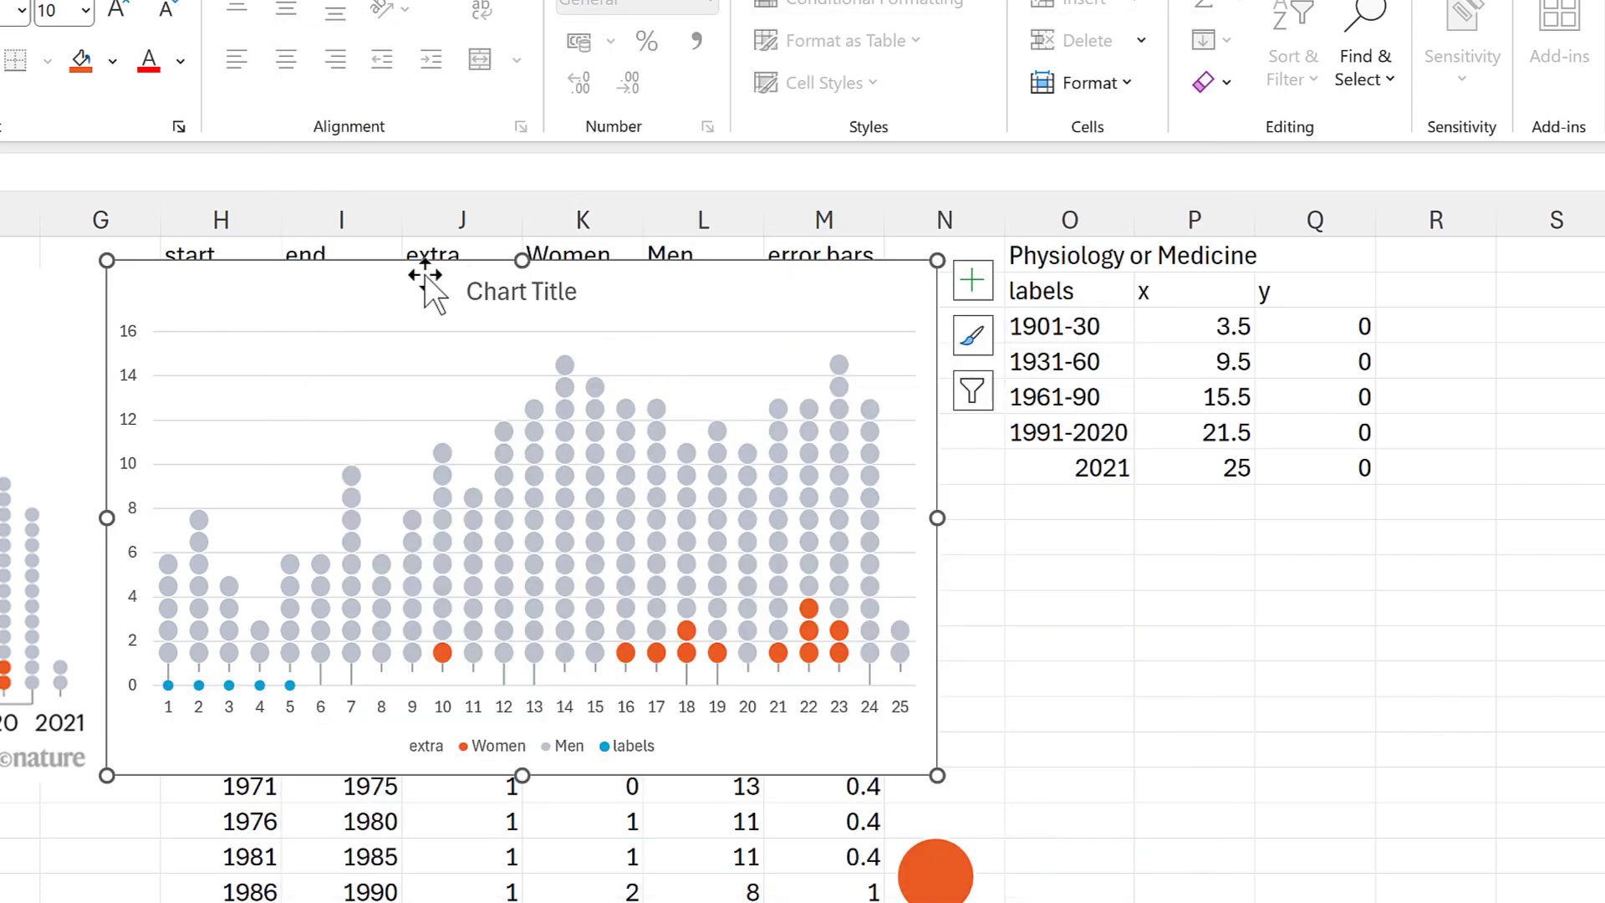
Step: Edit the labels series in the chart's data source so its X values come from P3:P7
right_click(426, 275)
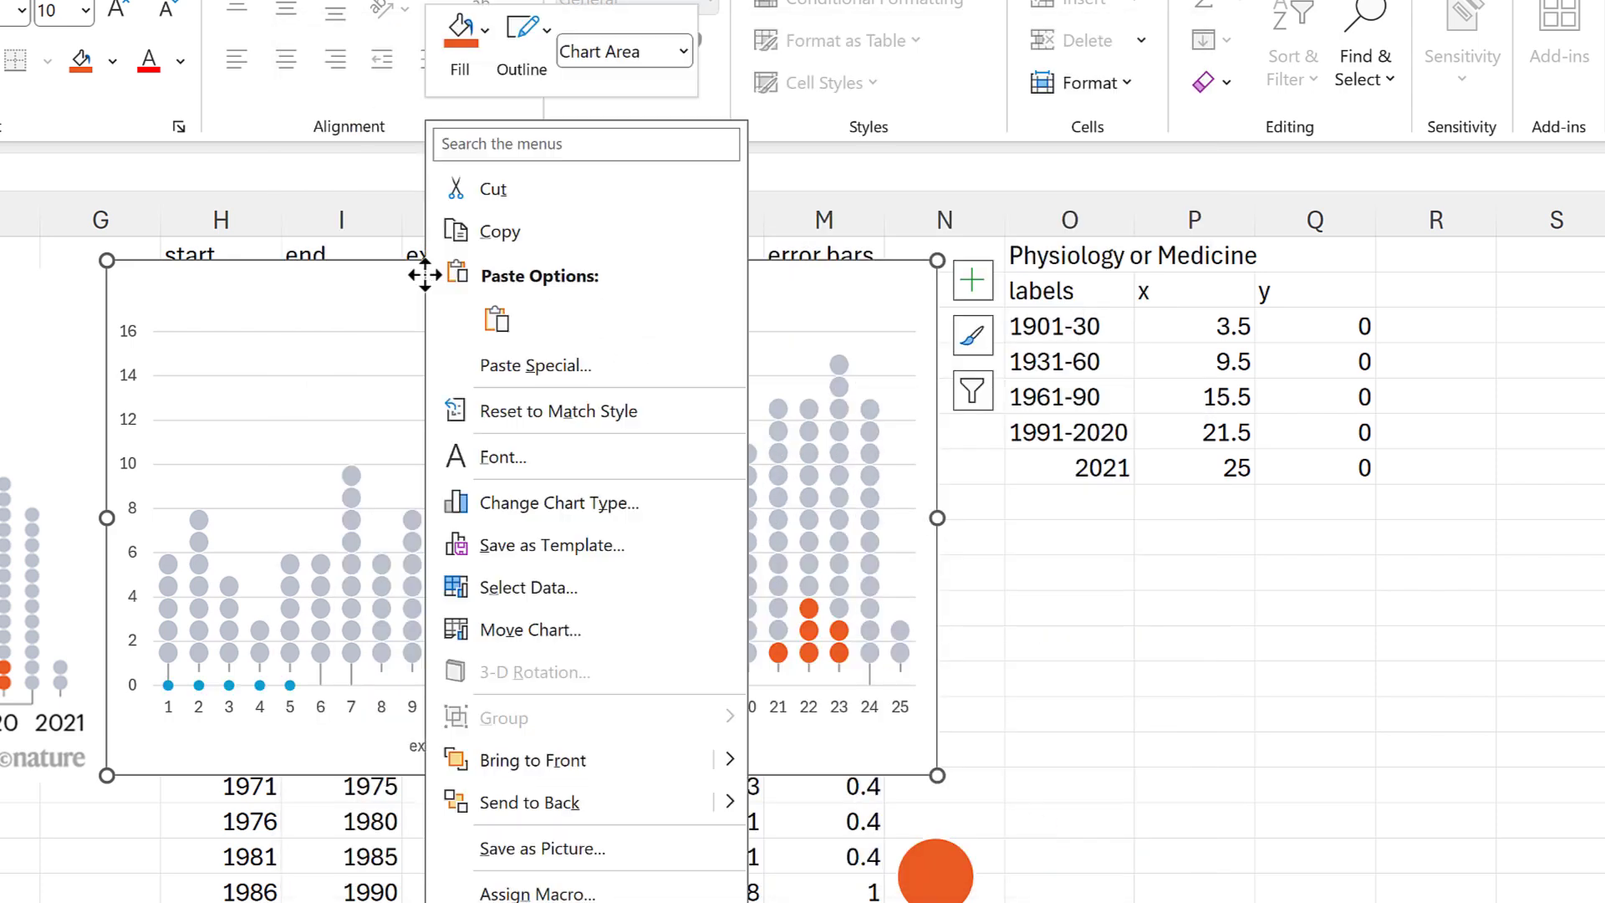
click(613, 598)
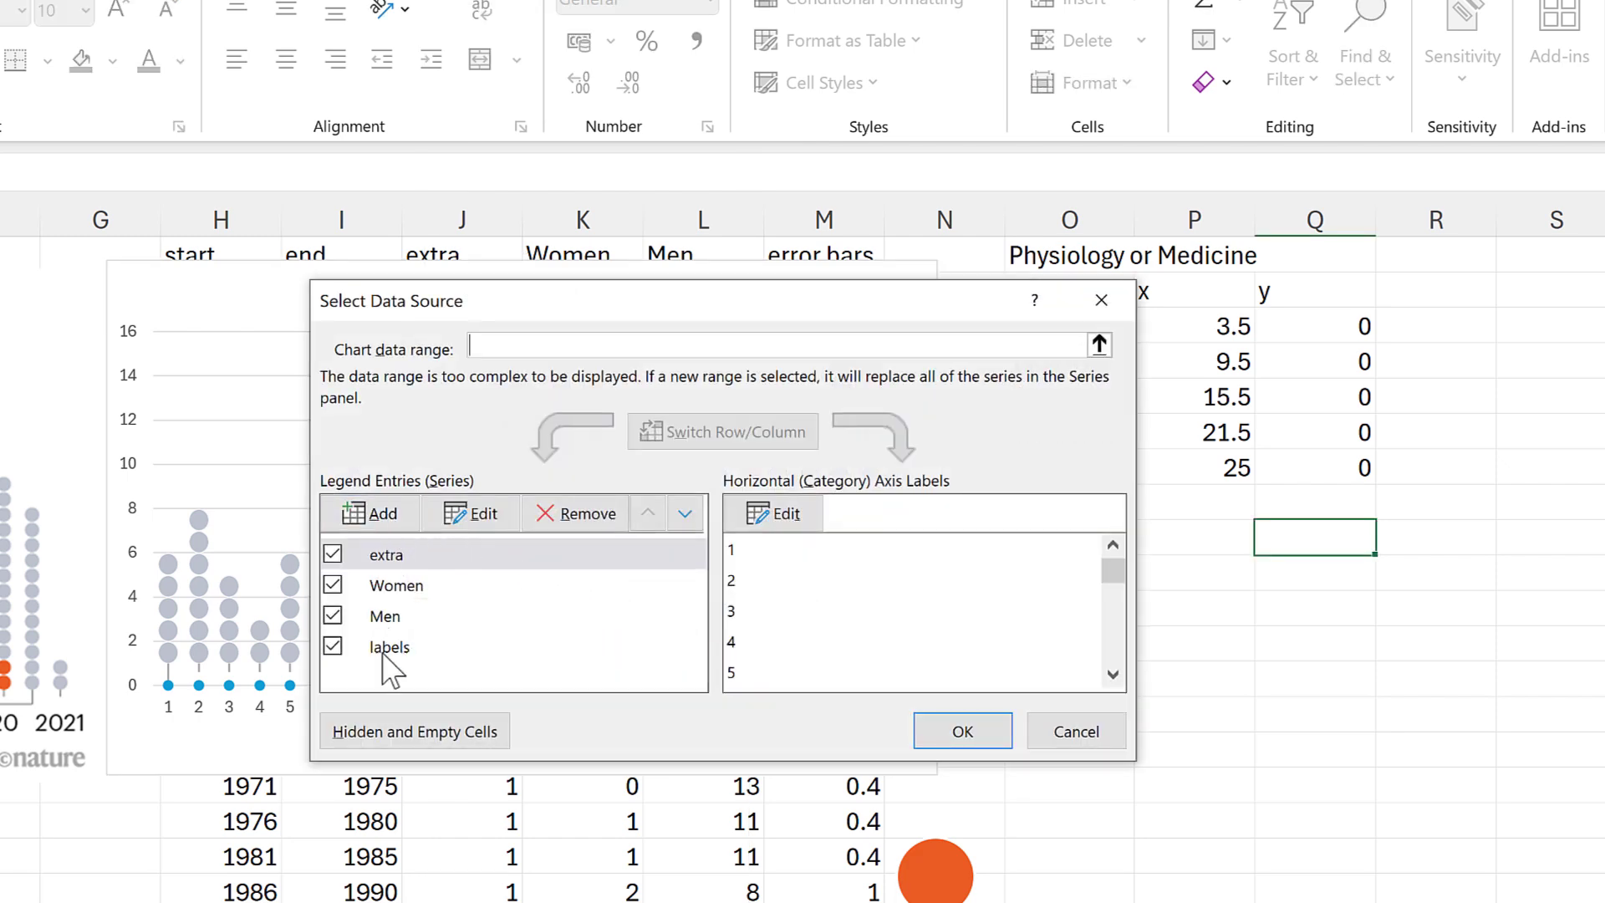
click(393, 661)
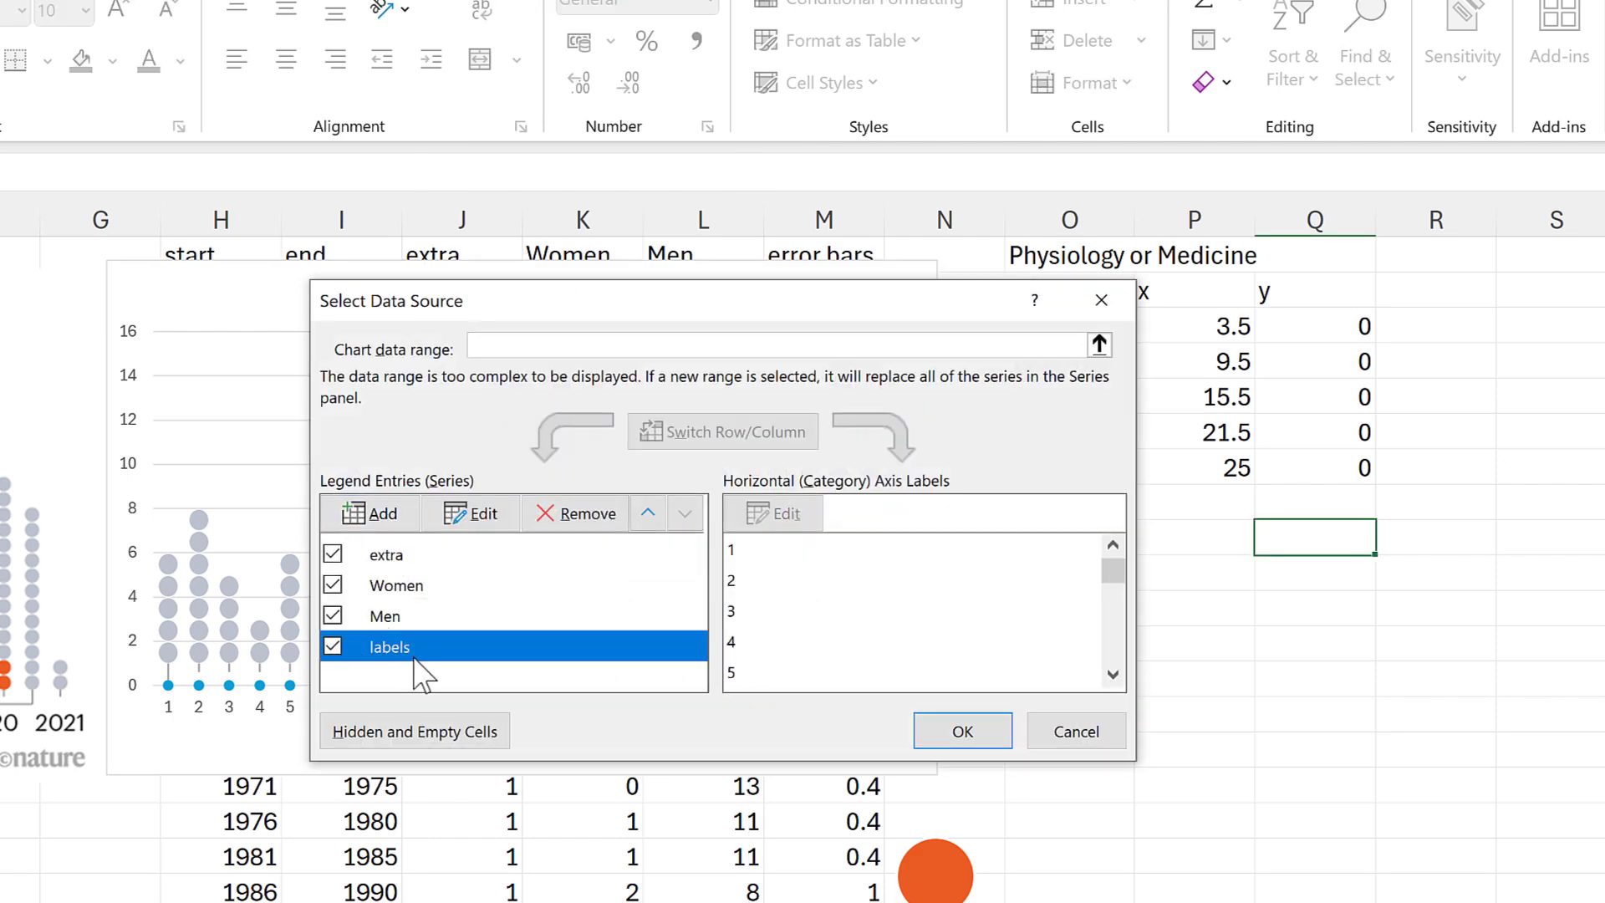
click(462, 514)
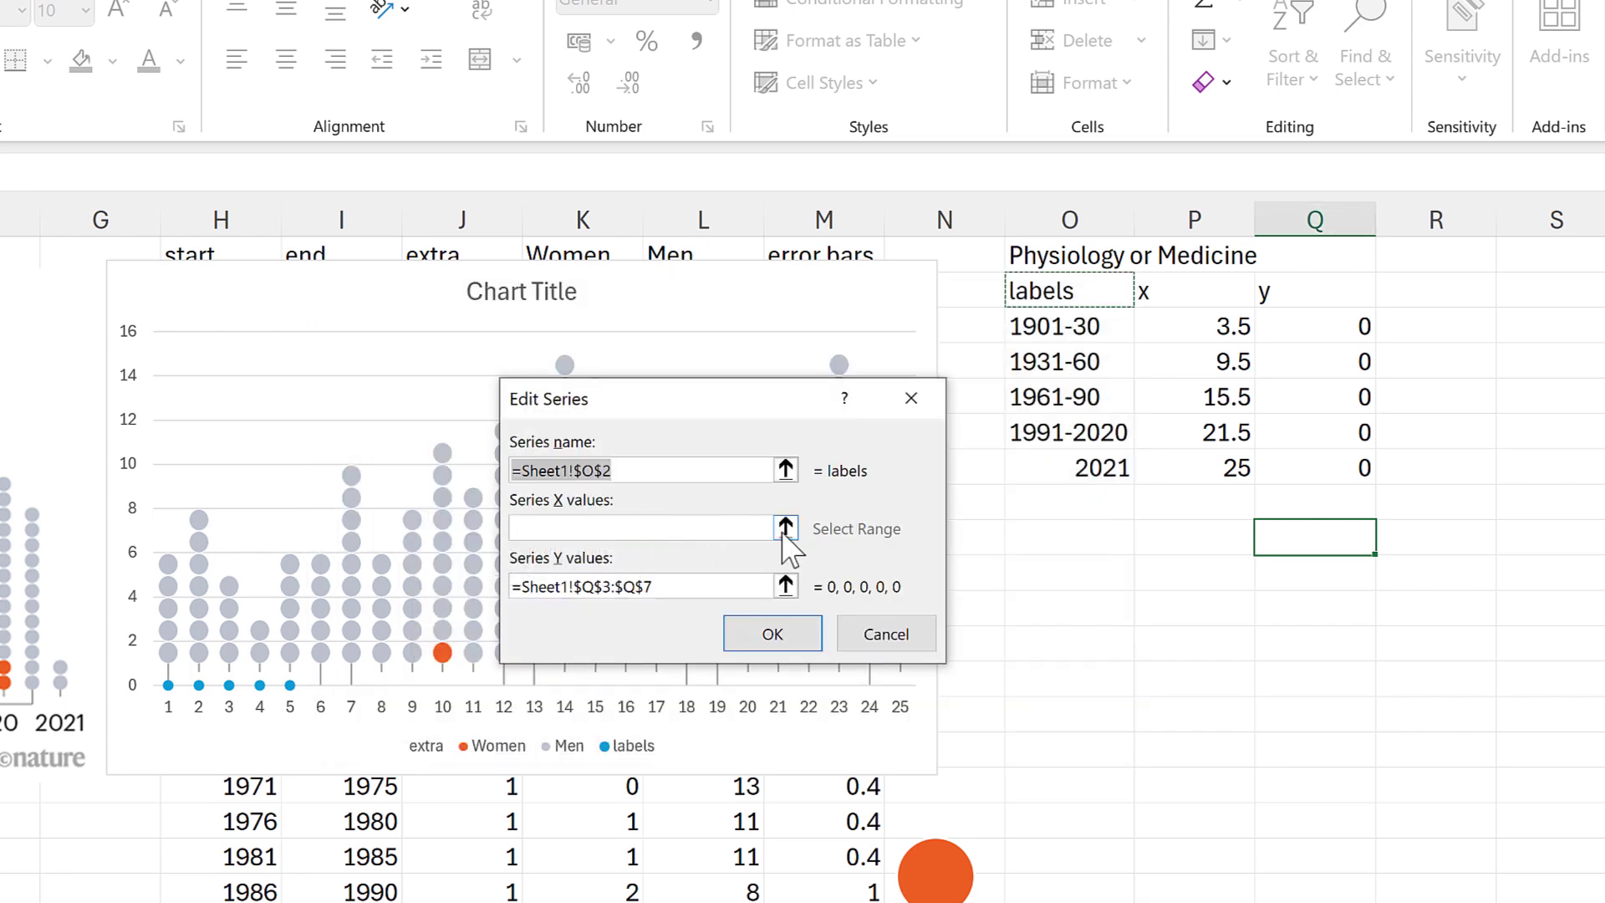
click(785, 528)
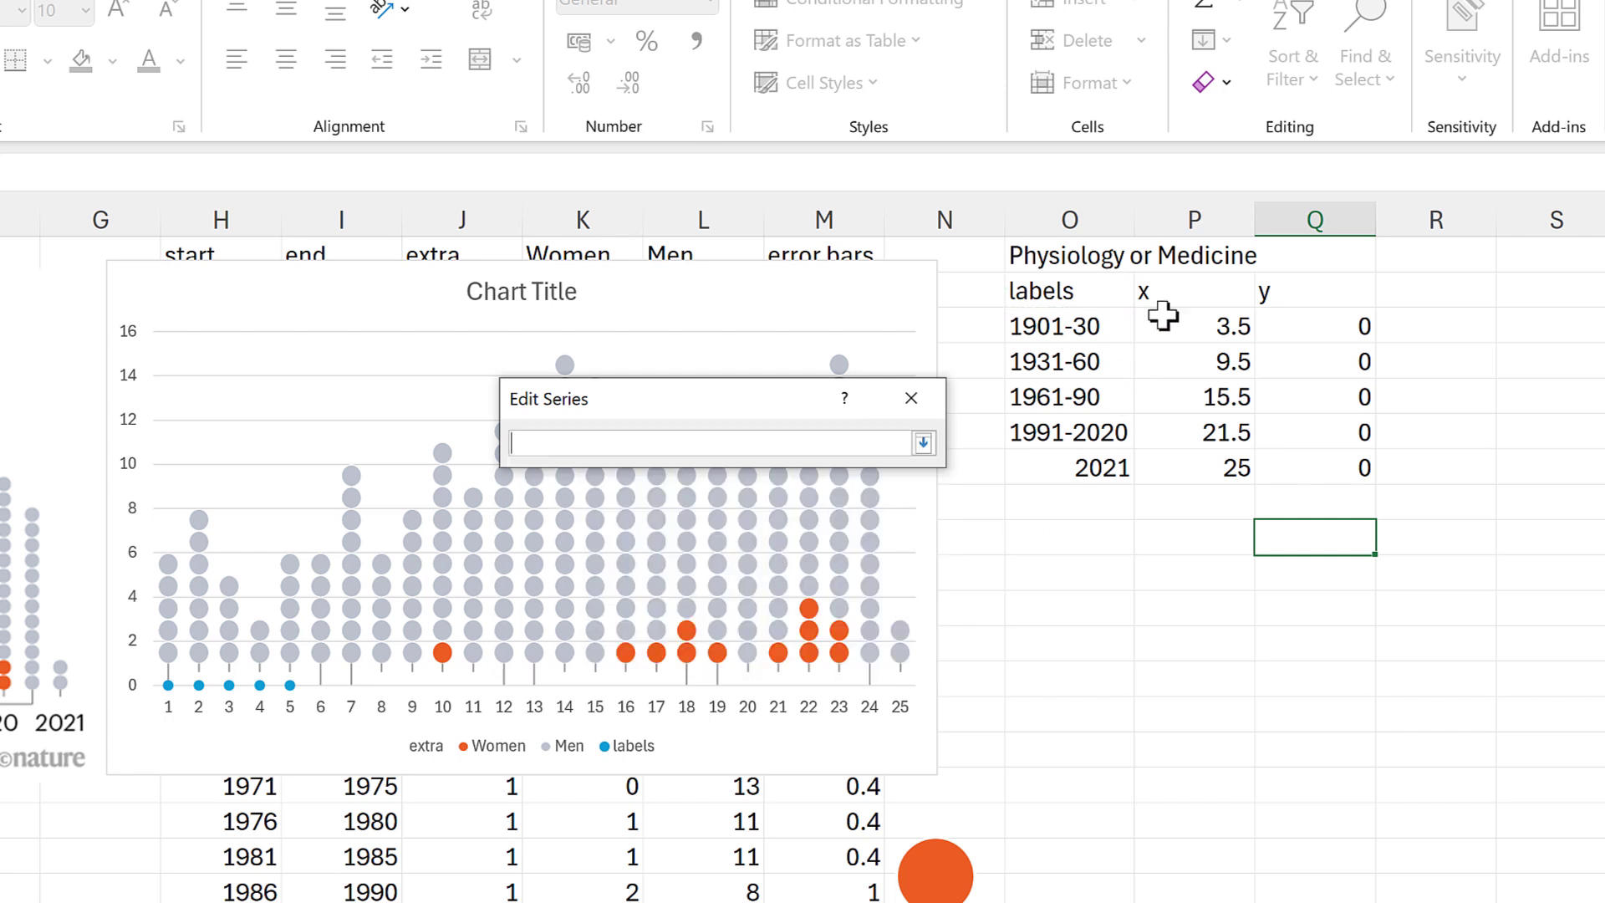
drag(1161, 330, 1164, 469)
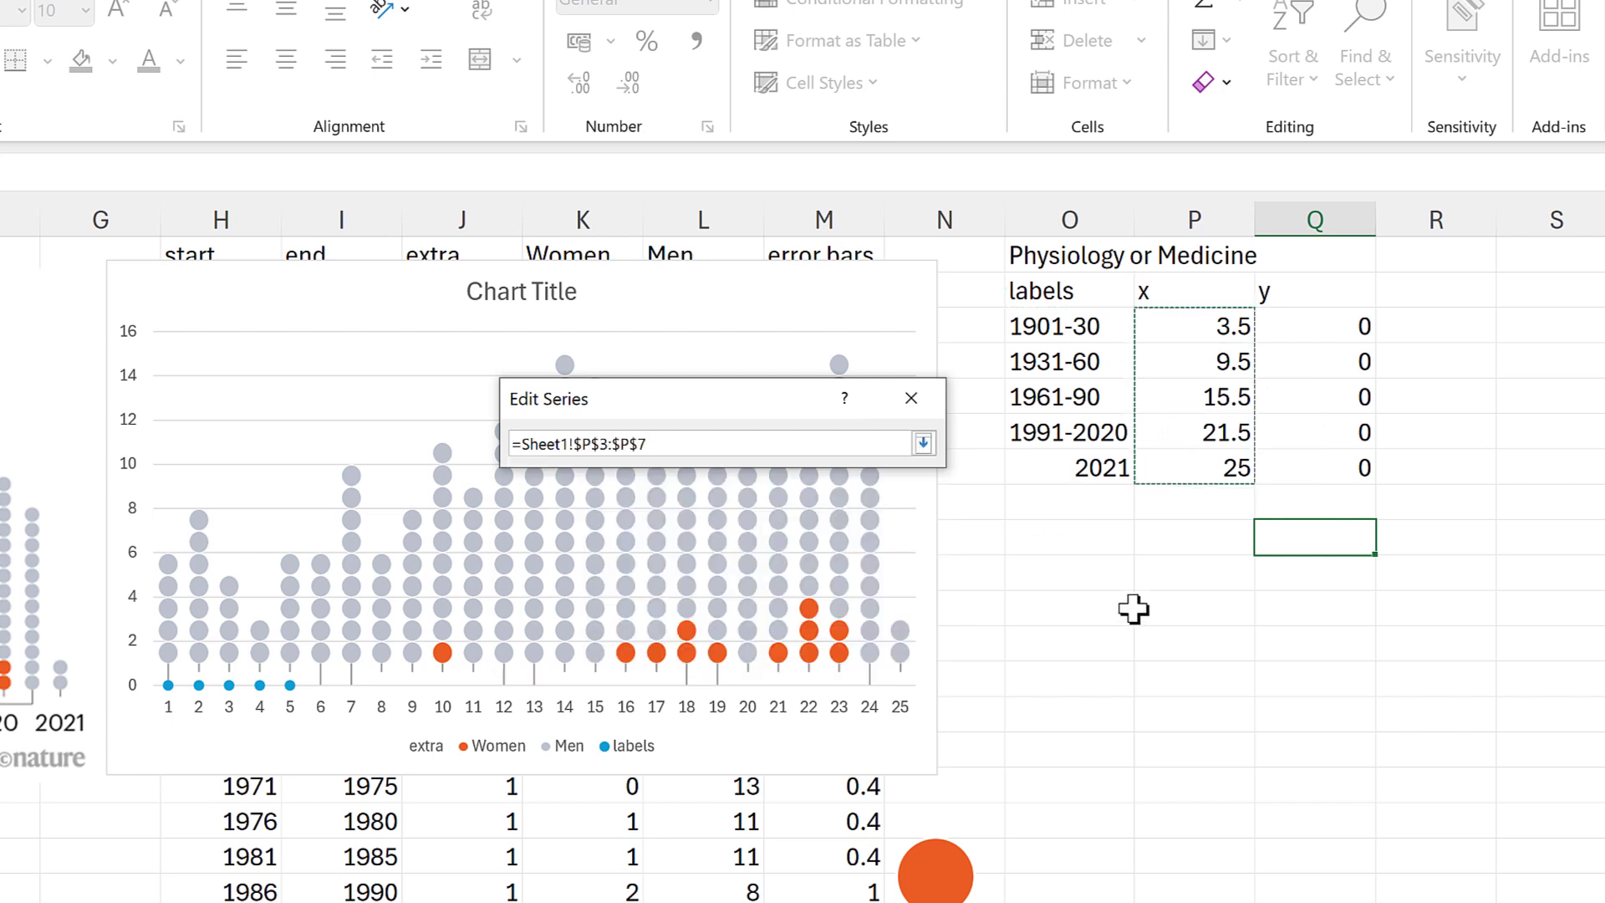
click(923, 443)
click(811, 645)
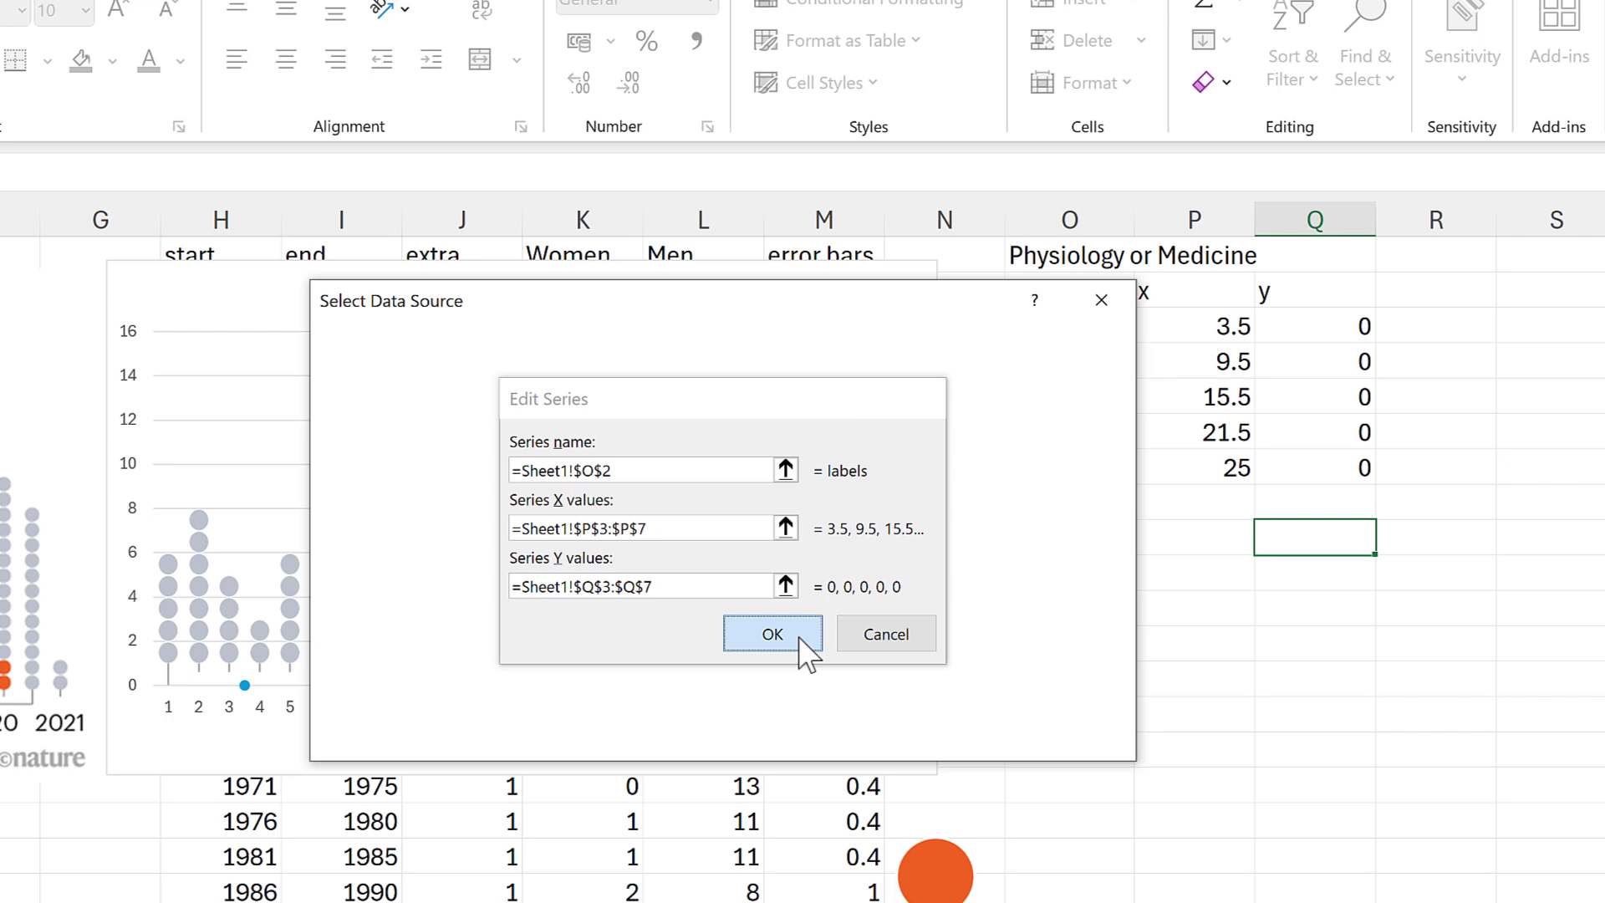
click(960, 734)
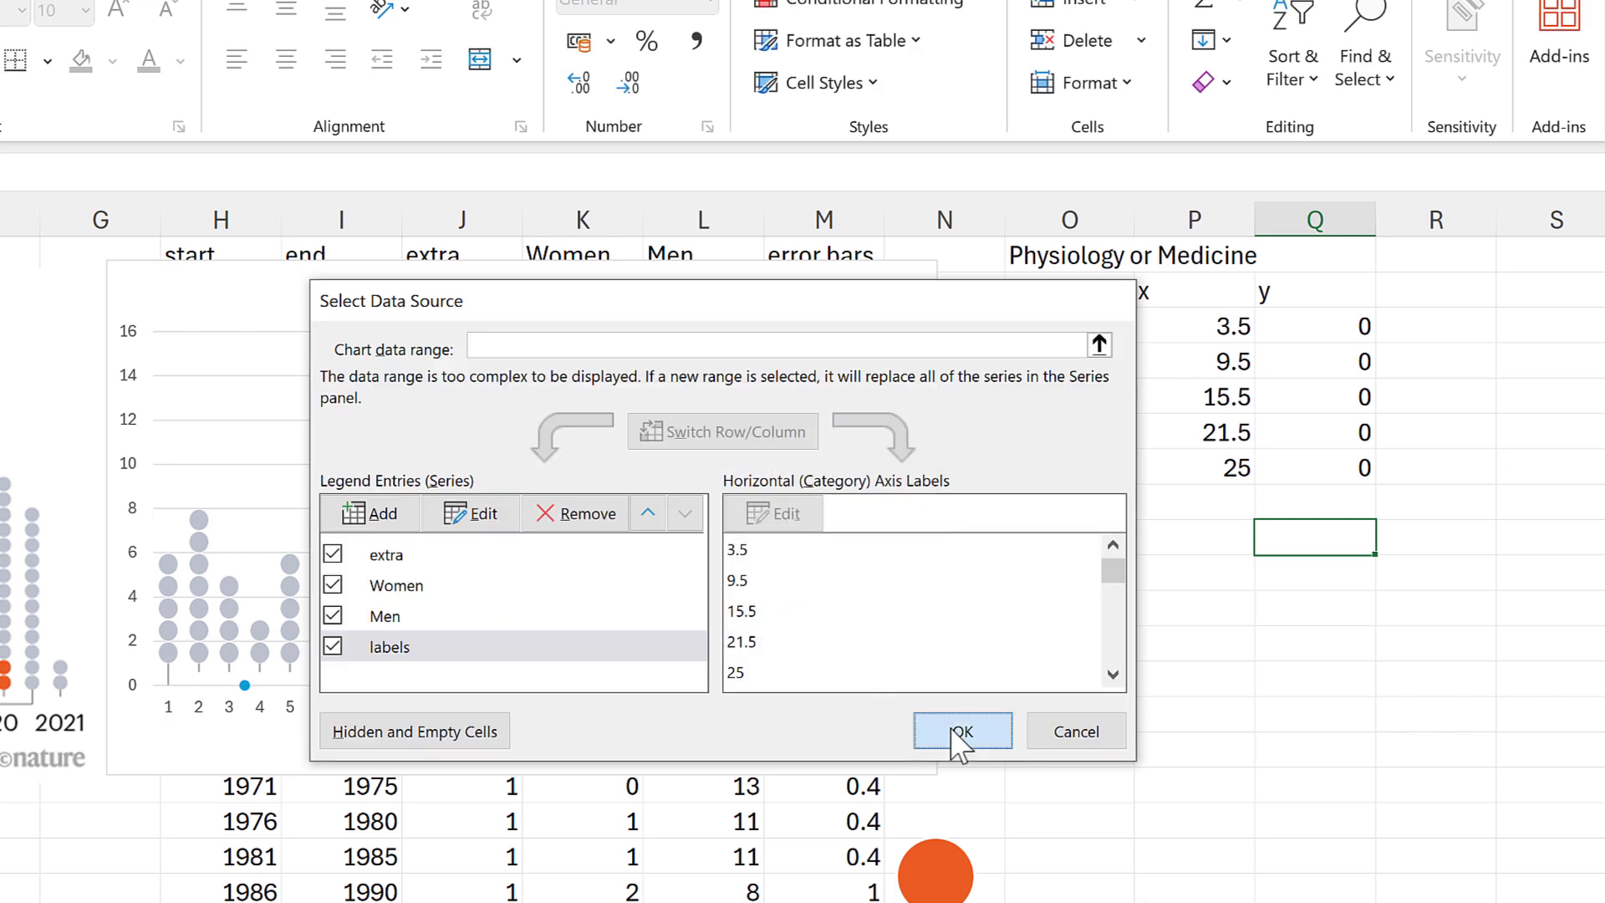
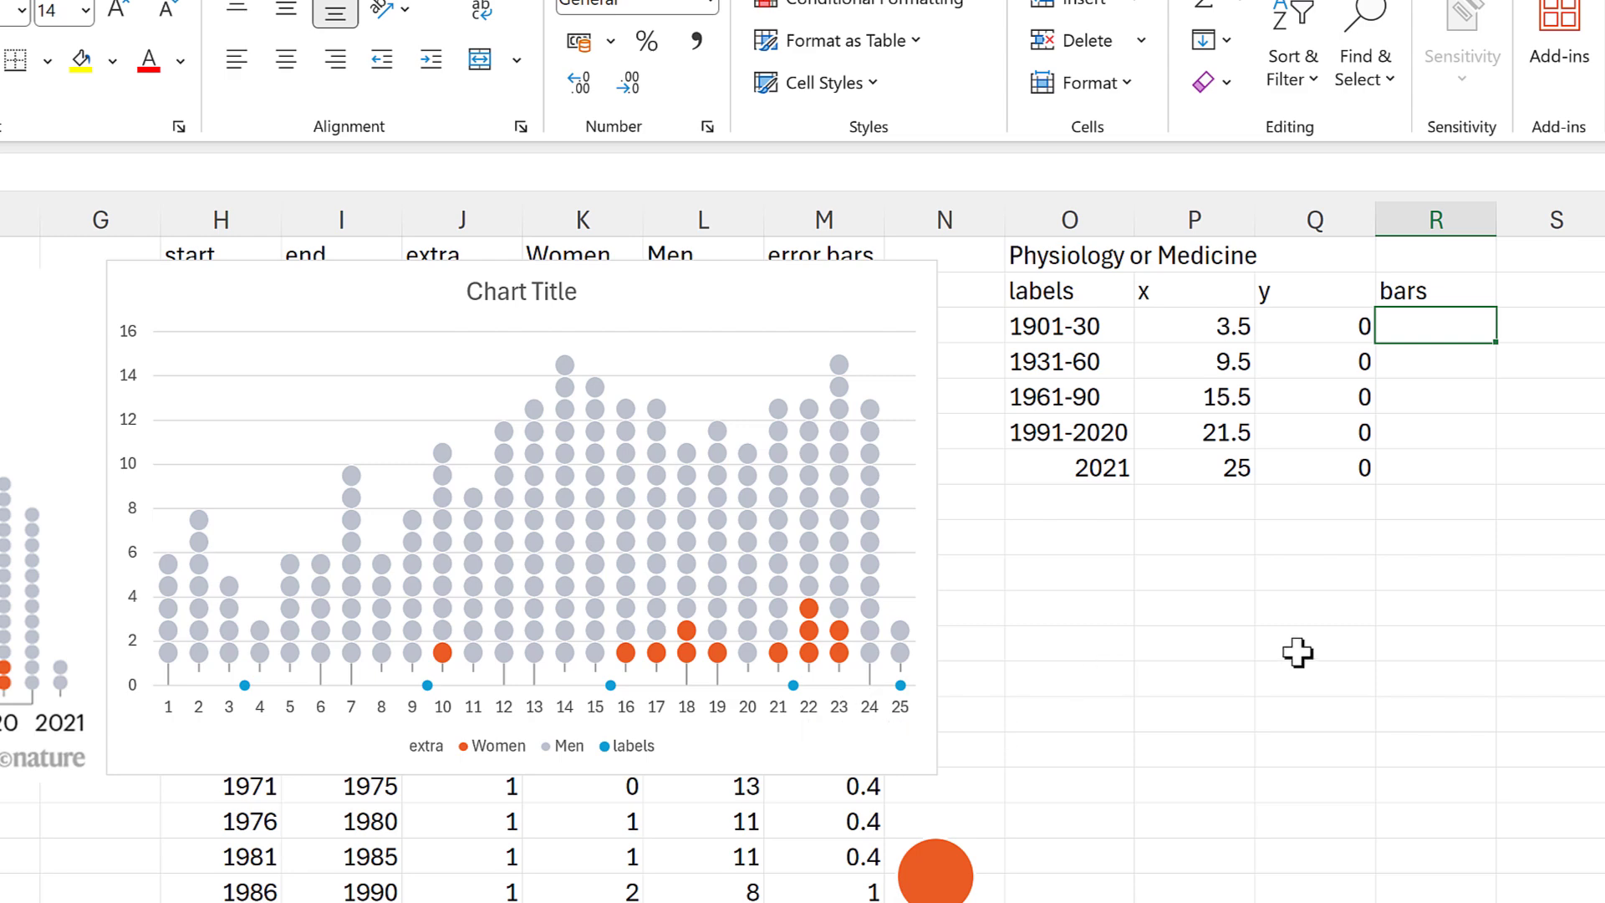
Step: Fill the bars column with 2.5 for the four periods in R3 to R6 and 0 for 2021
text(2.5)
key(Return)
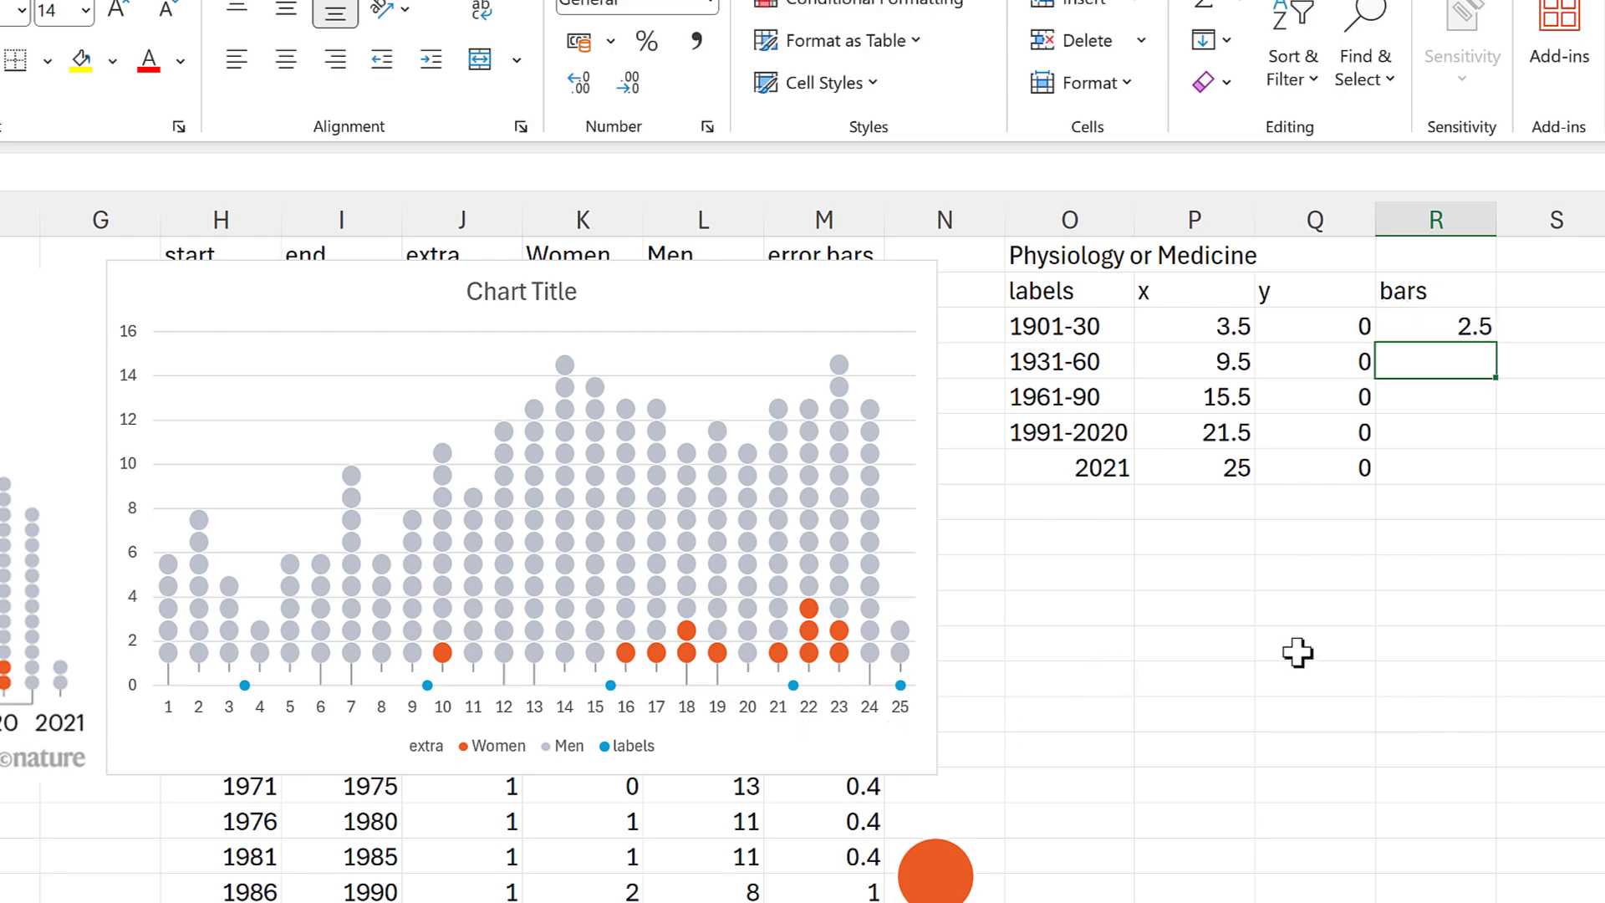
click(1475, 326)
drag(1484, 424, 1481, 439)
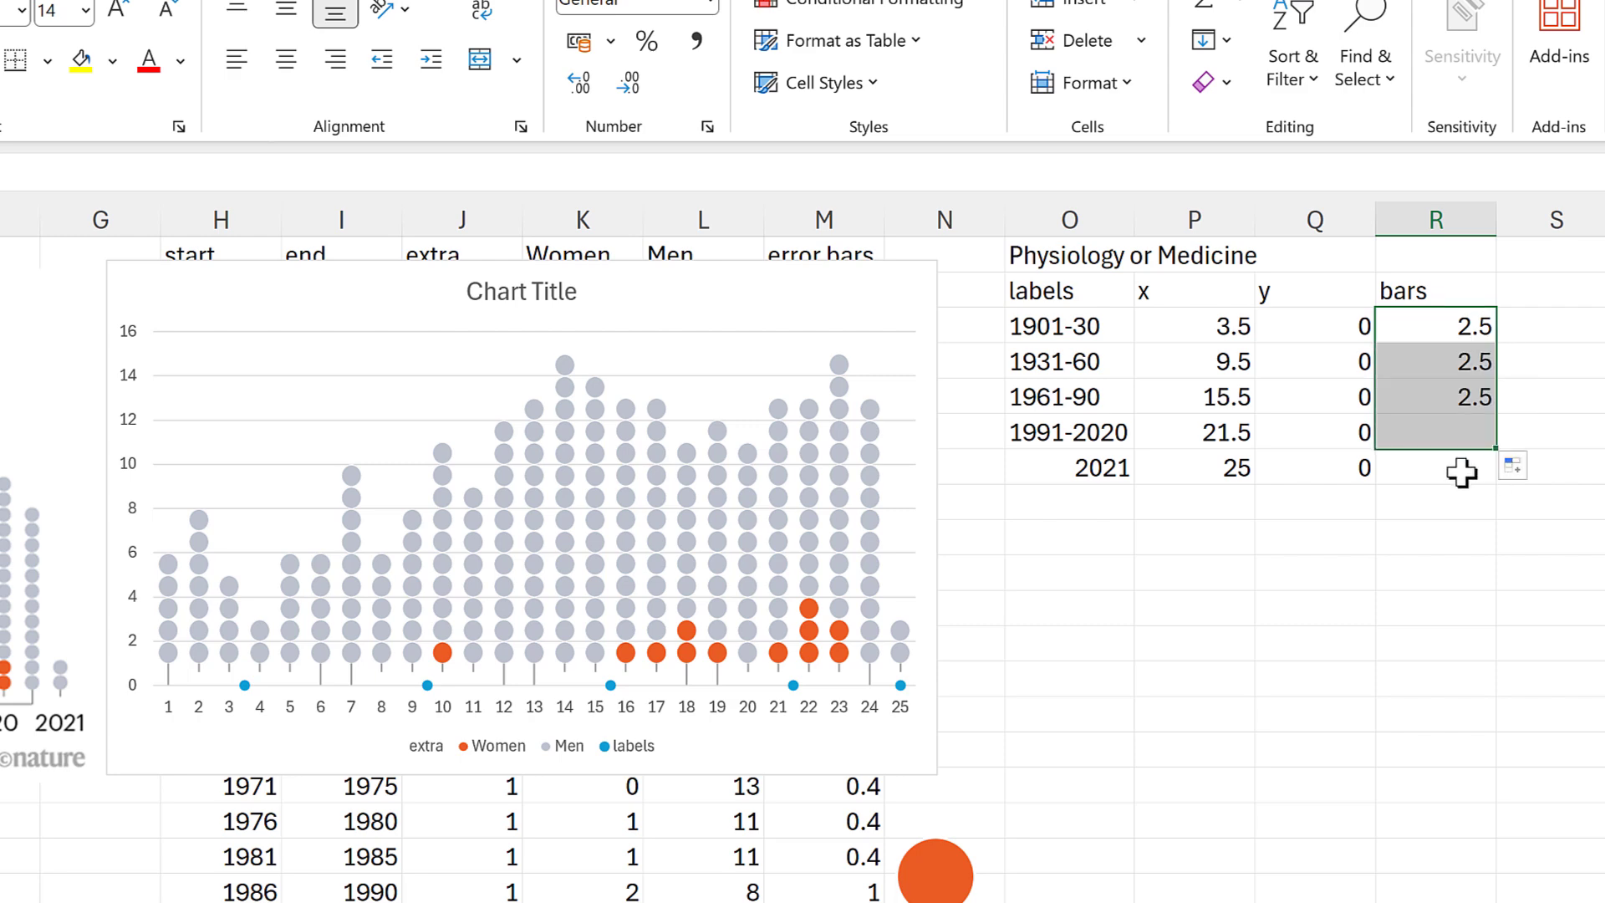
click(1461, 469)
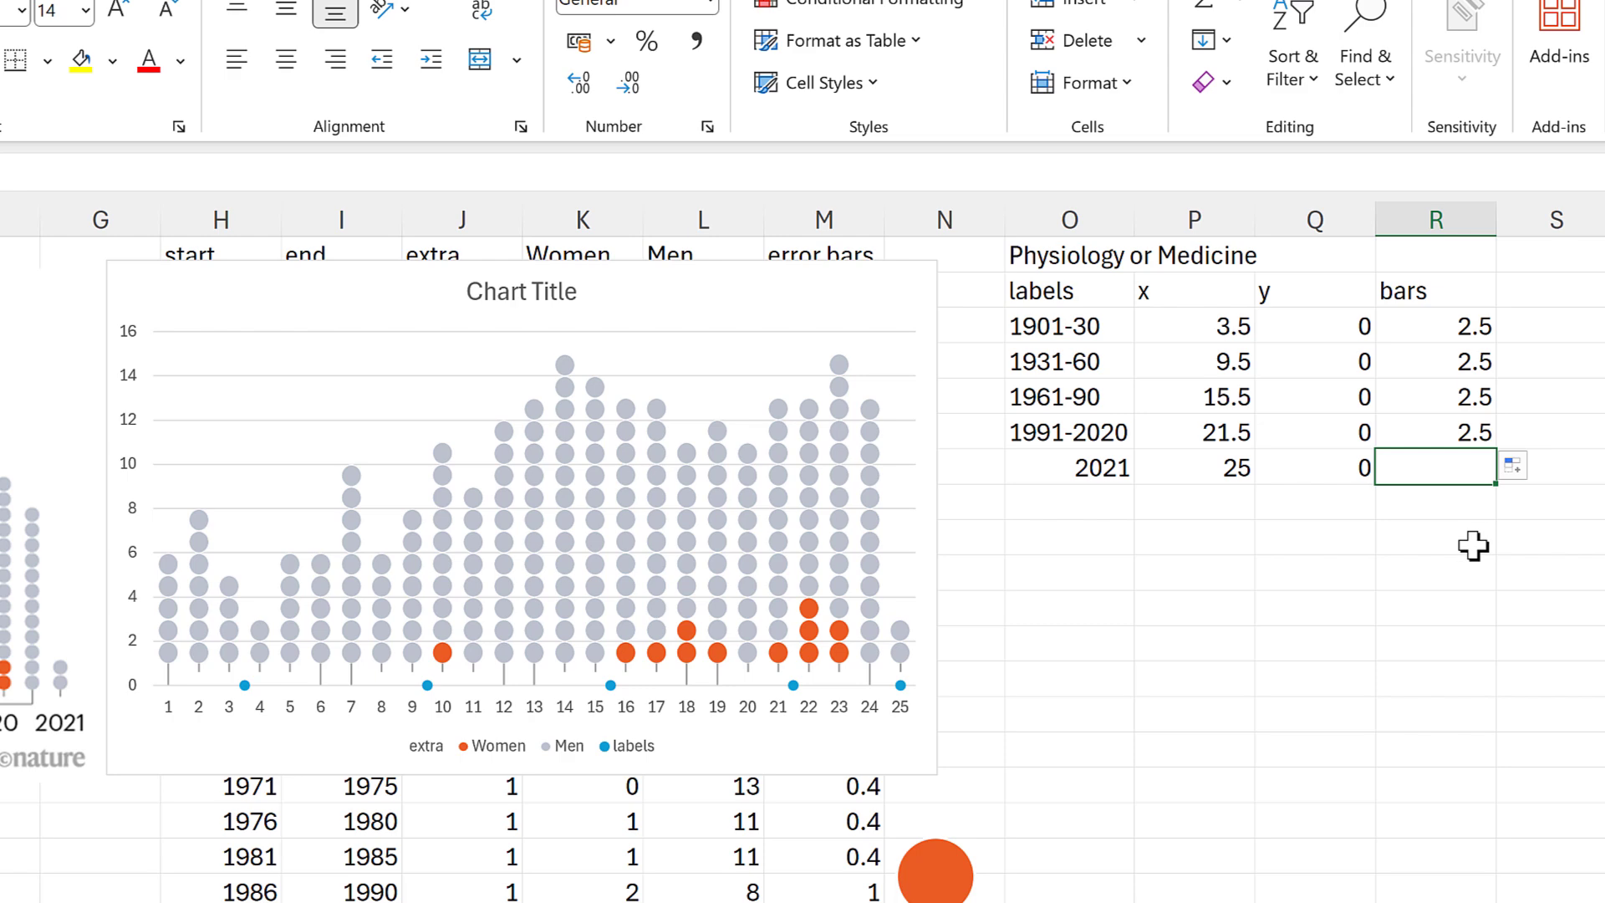
text(0)
key(Return)
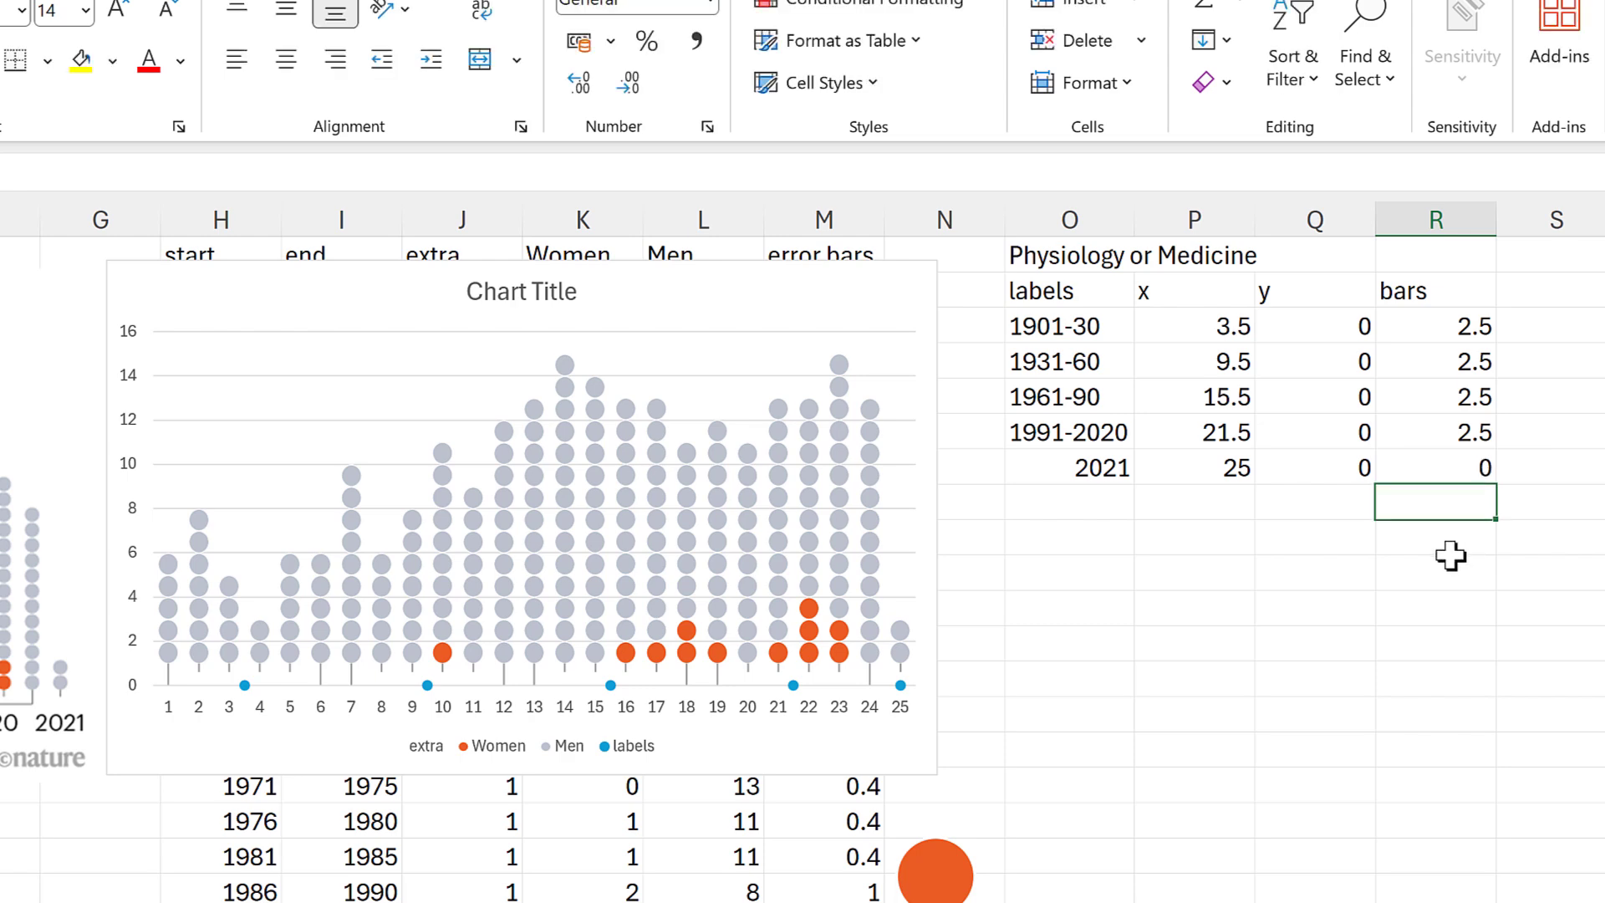
Step: Add error bars to the labels scatter series and move the chart closer to the bars column
click(793, 685)
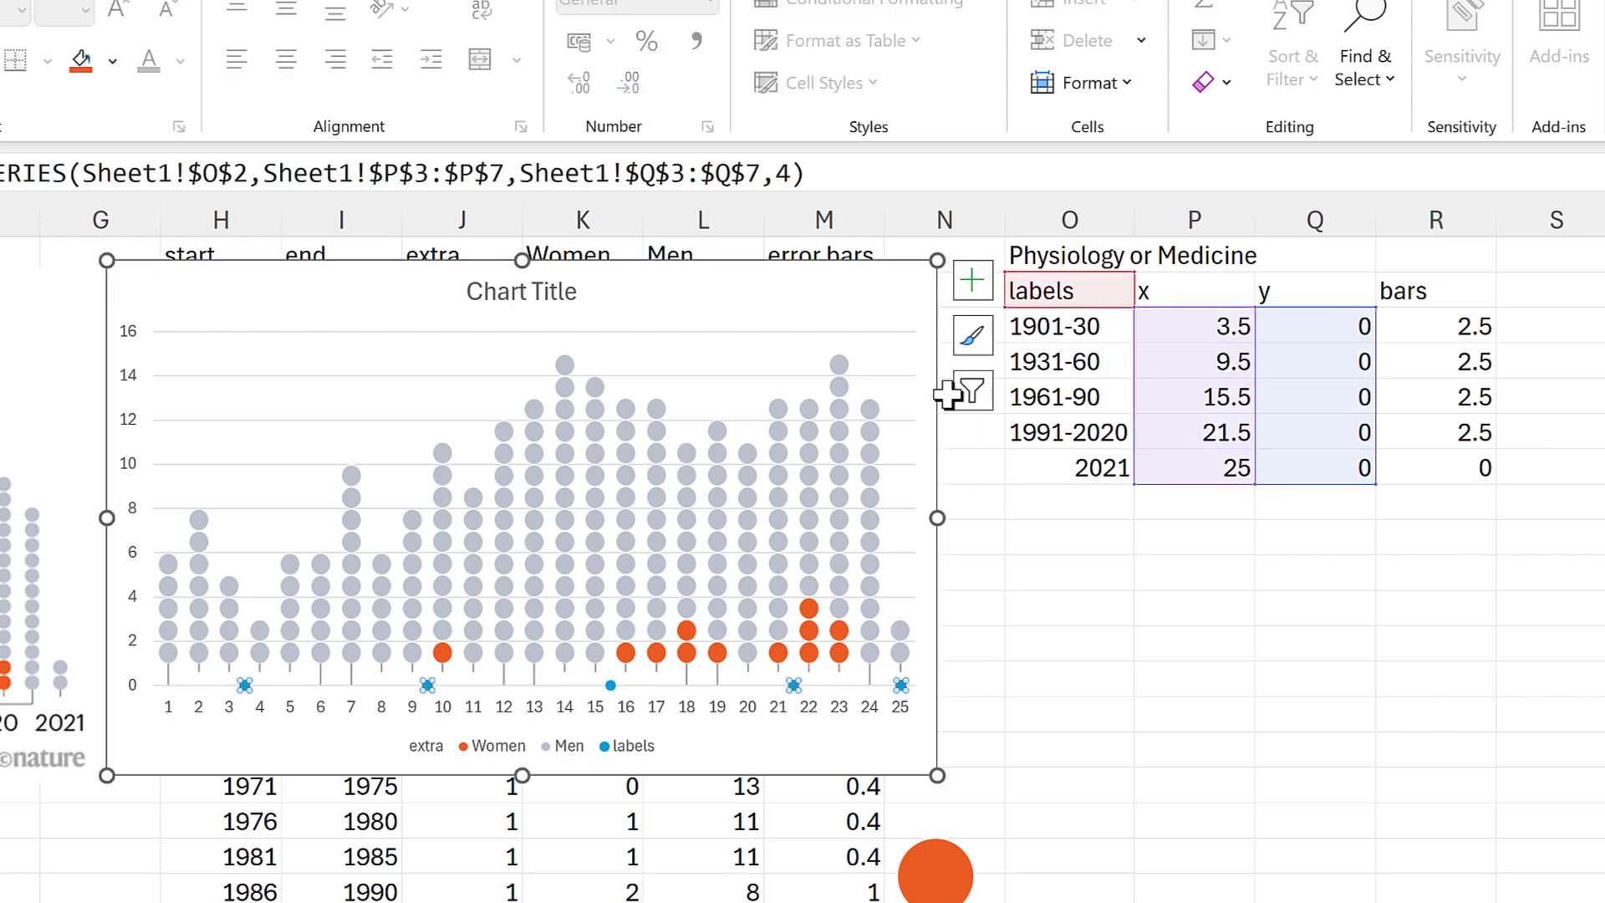
click(972, 280)
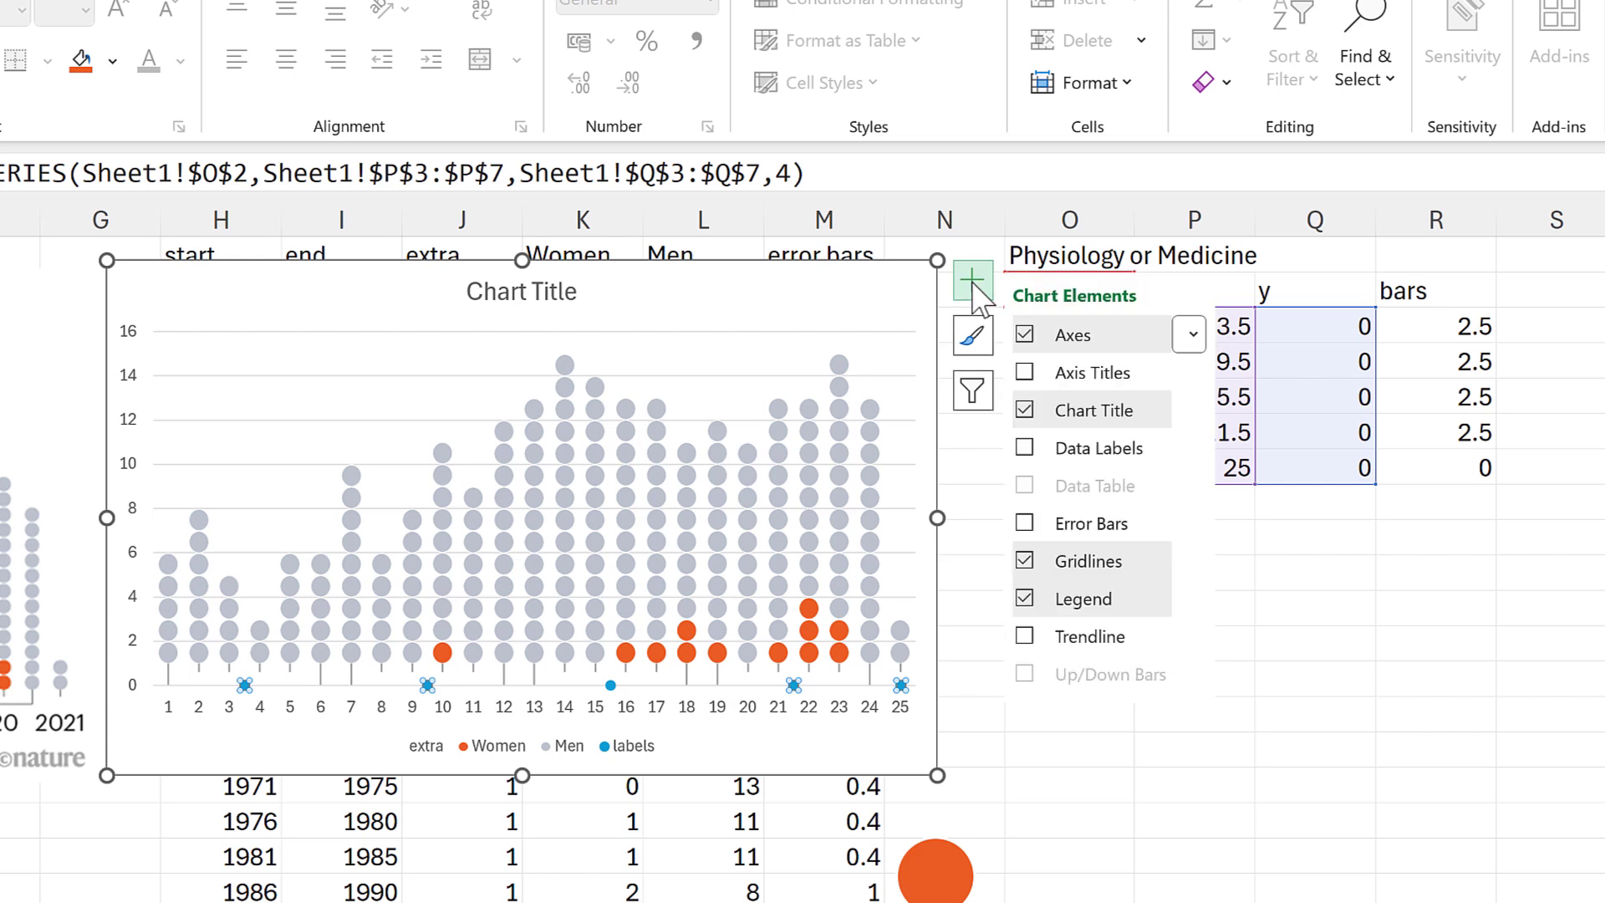
click(1024, 523)
click(1314, 643)
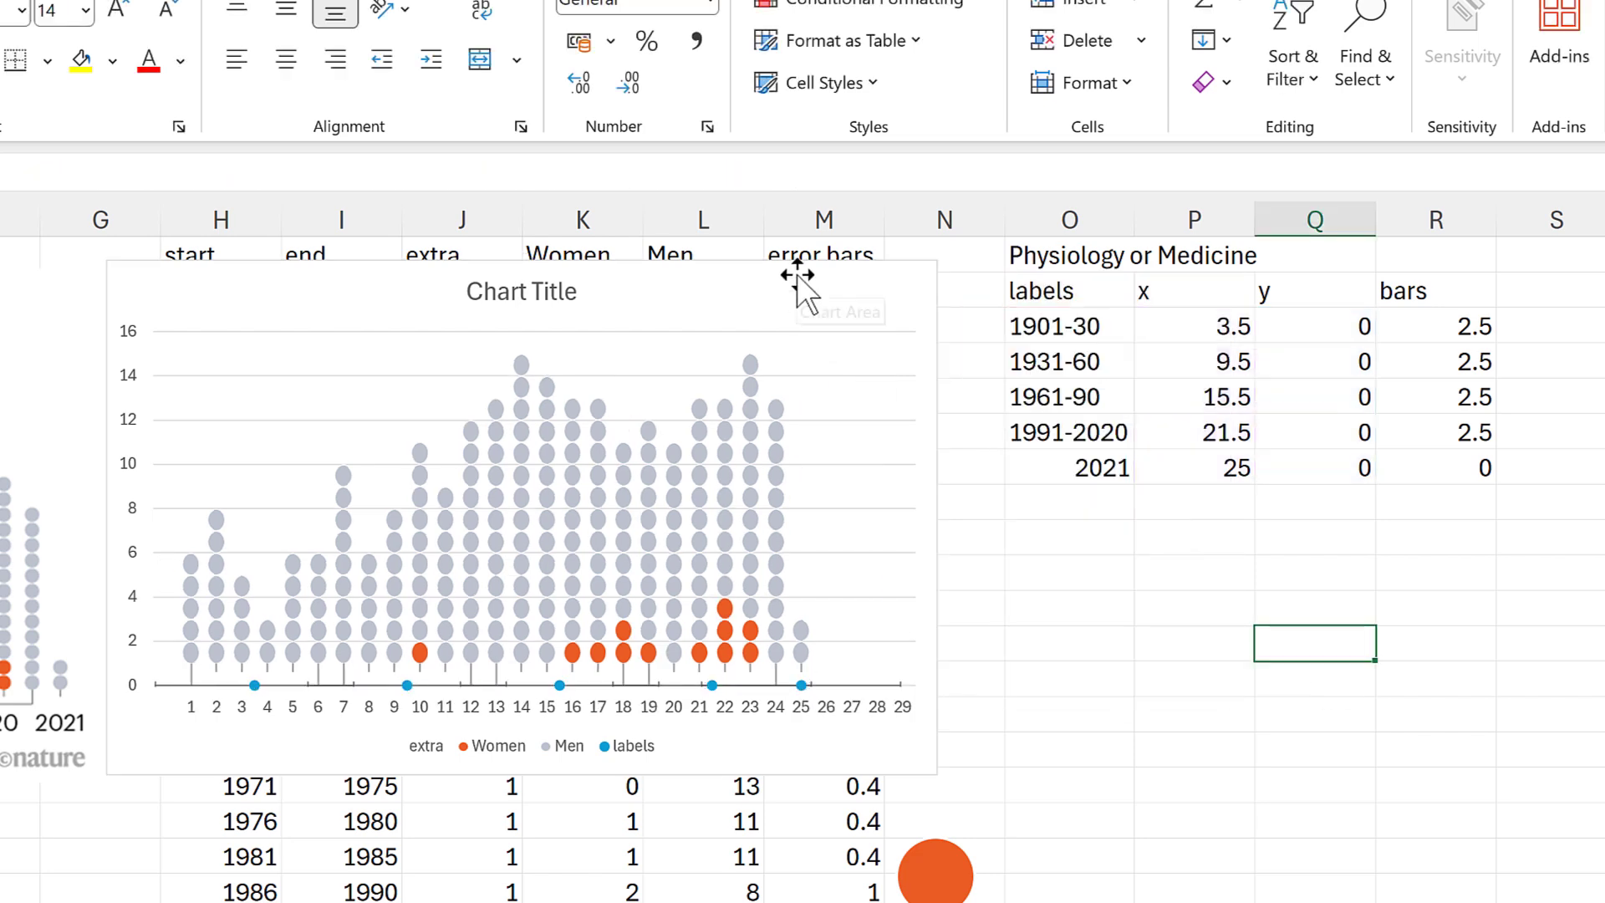
drag(759, 279, 1149, 272)
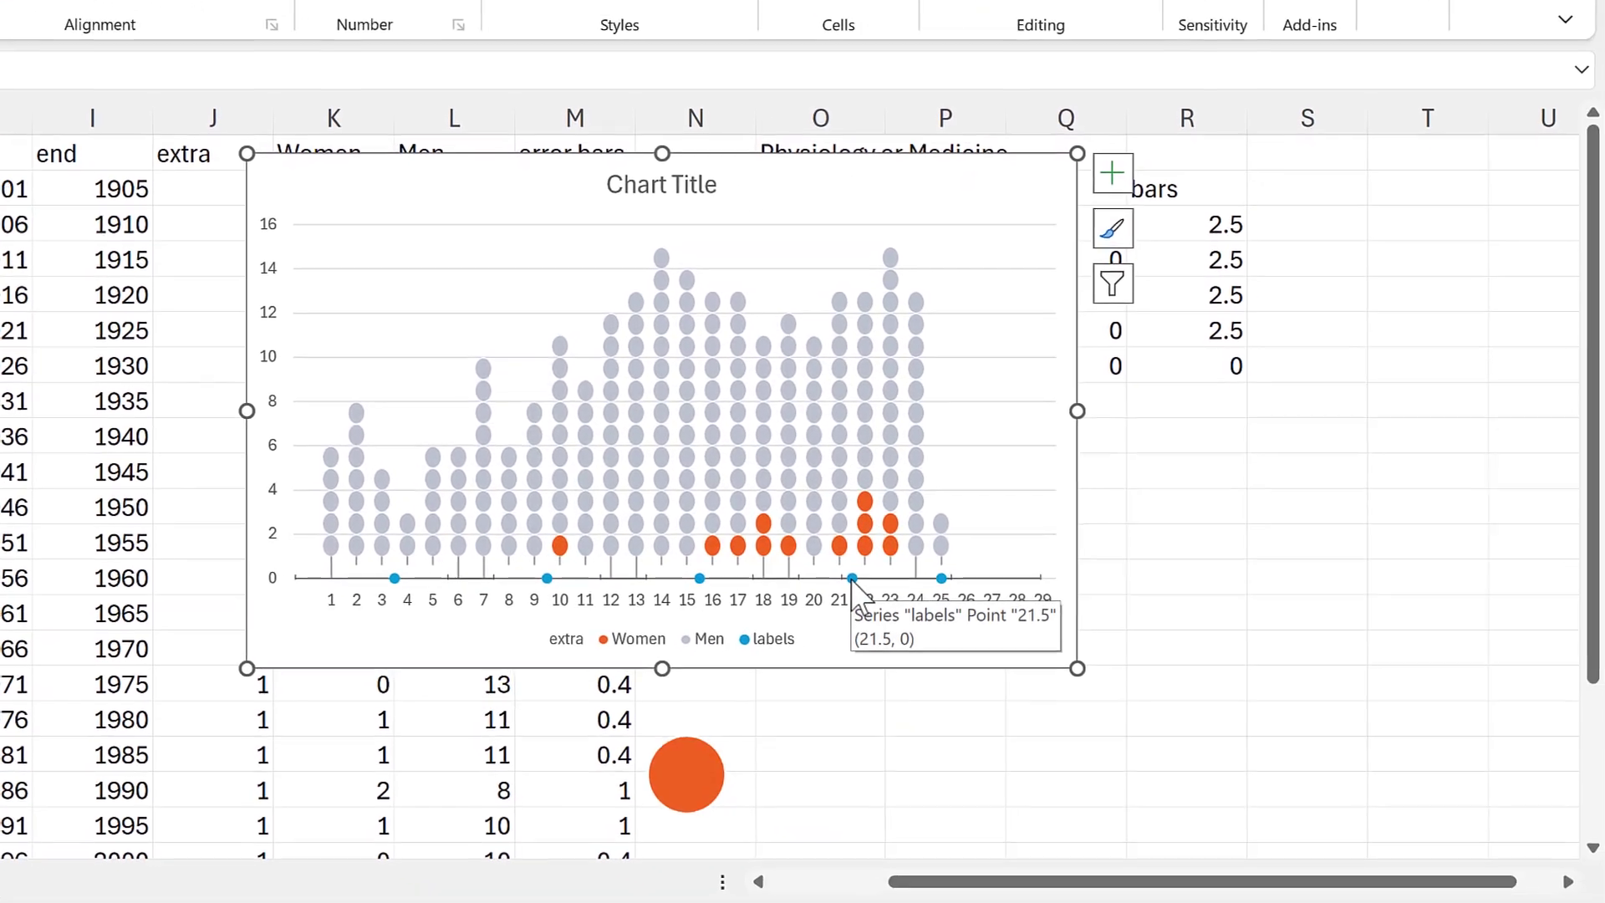
Step: Delete the vertical (Y) error bars of the labels series
click(1099, 679)
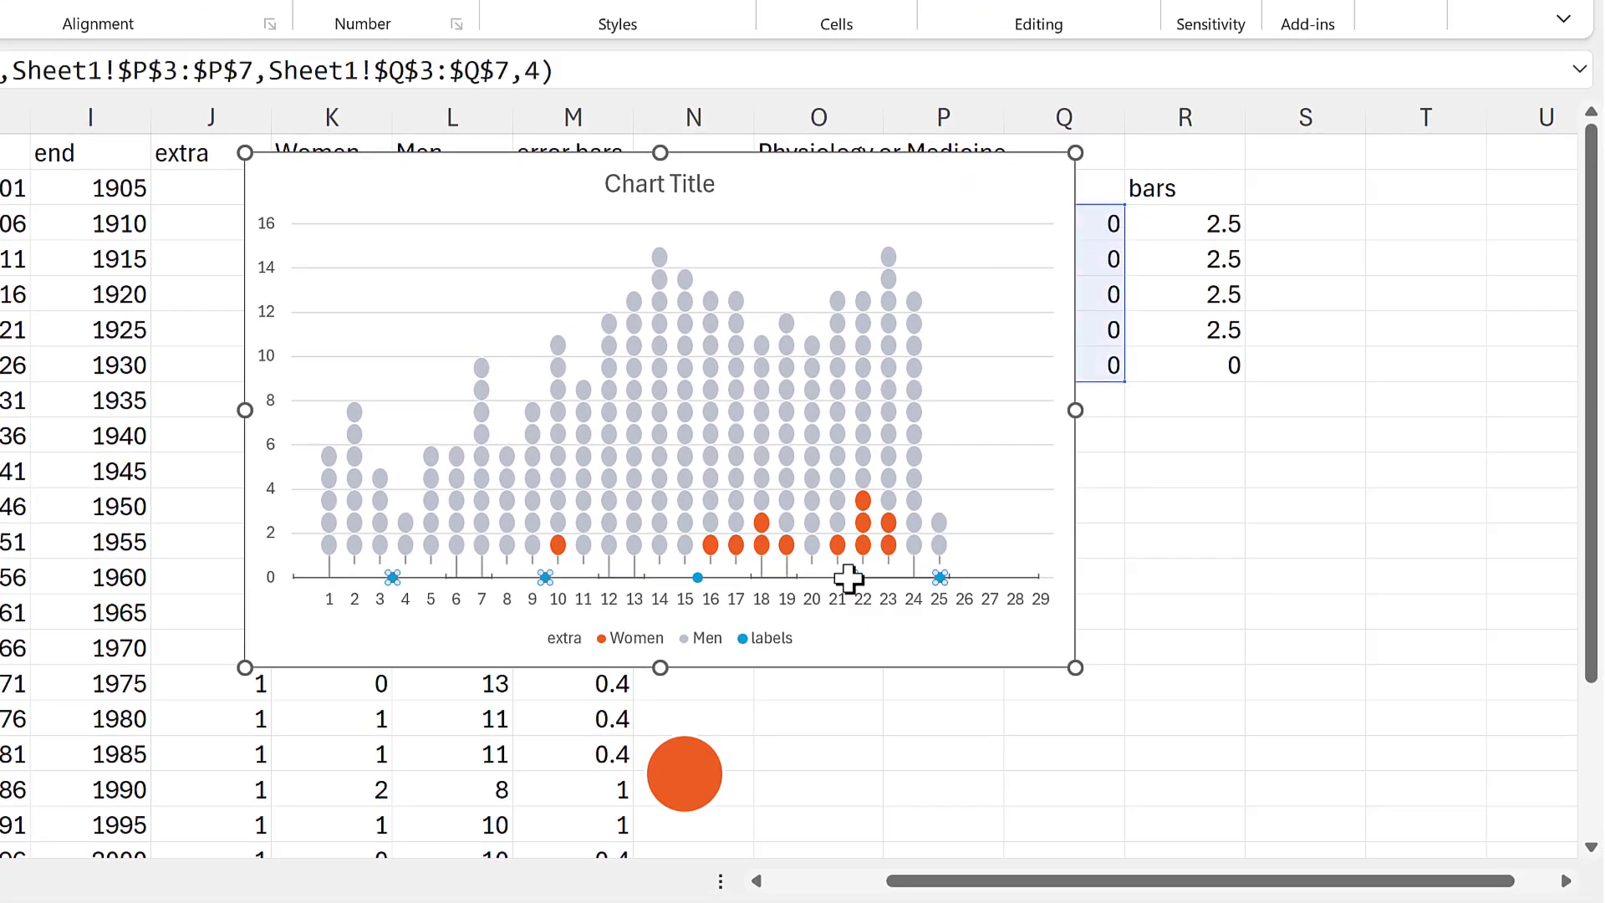
double_click(848, 577)
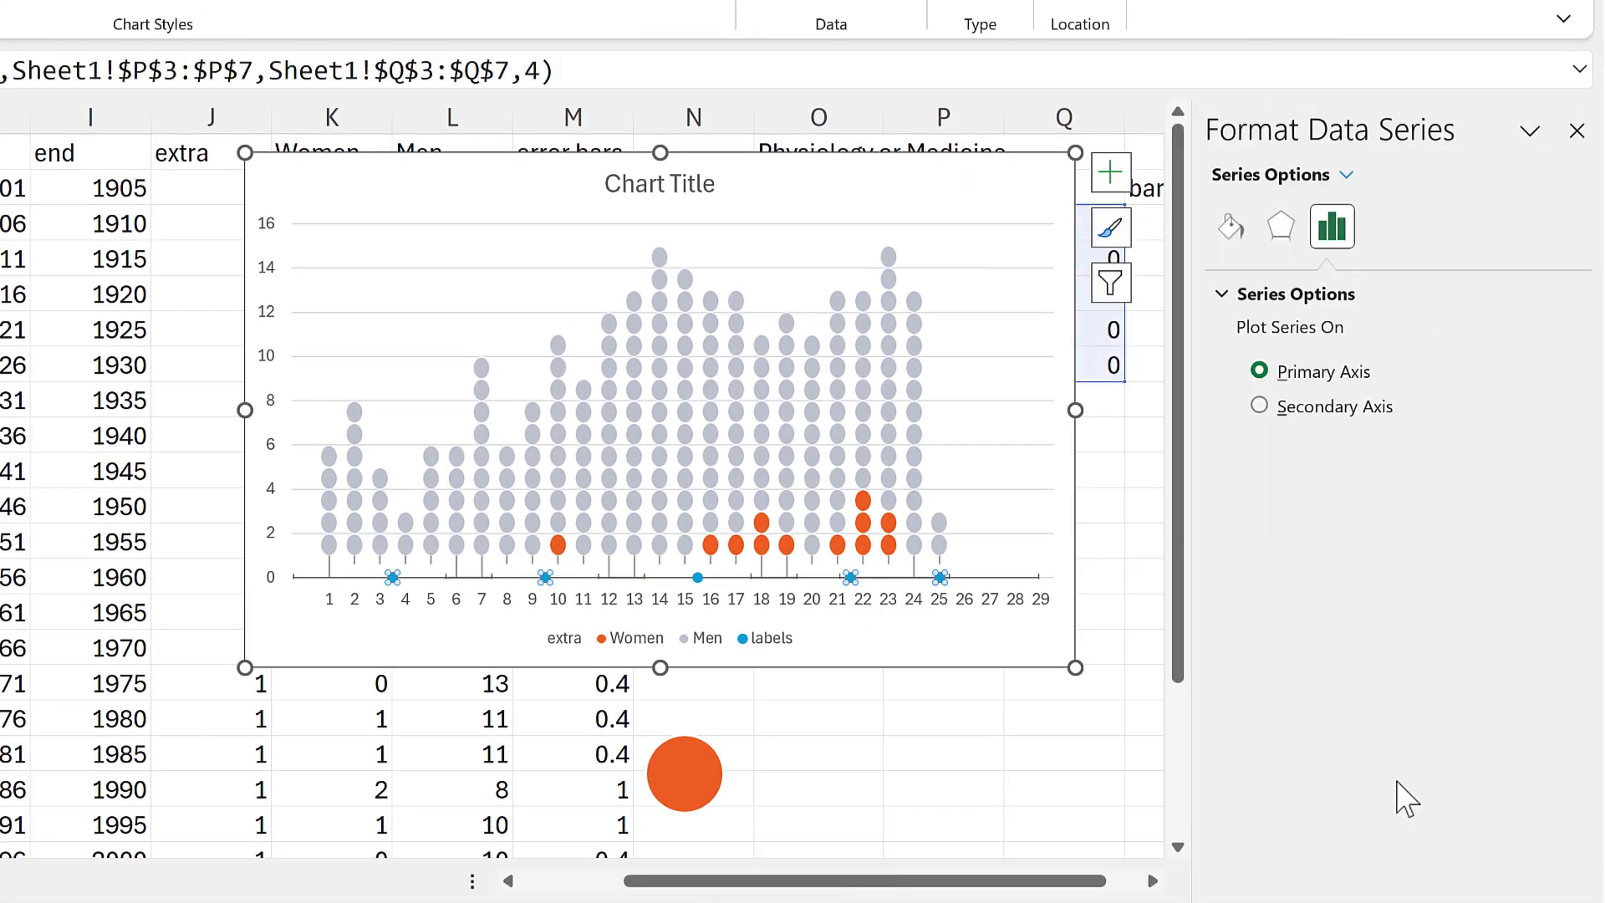
click(1346, 175)
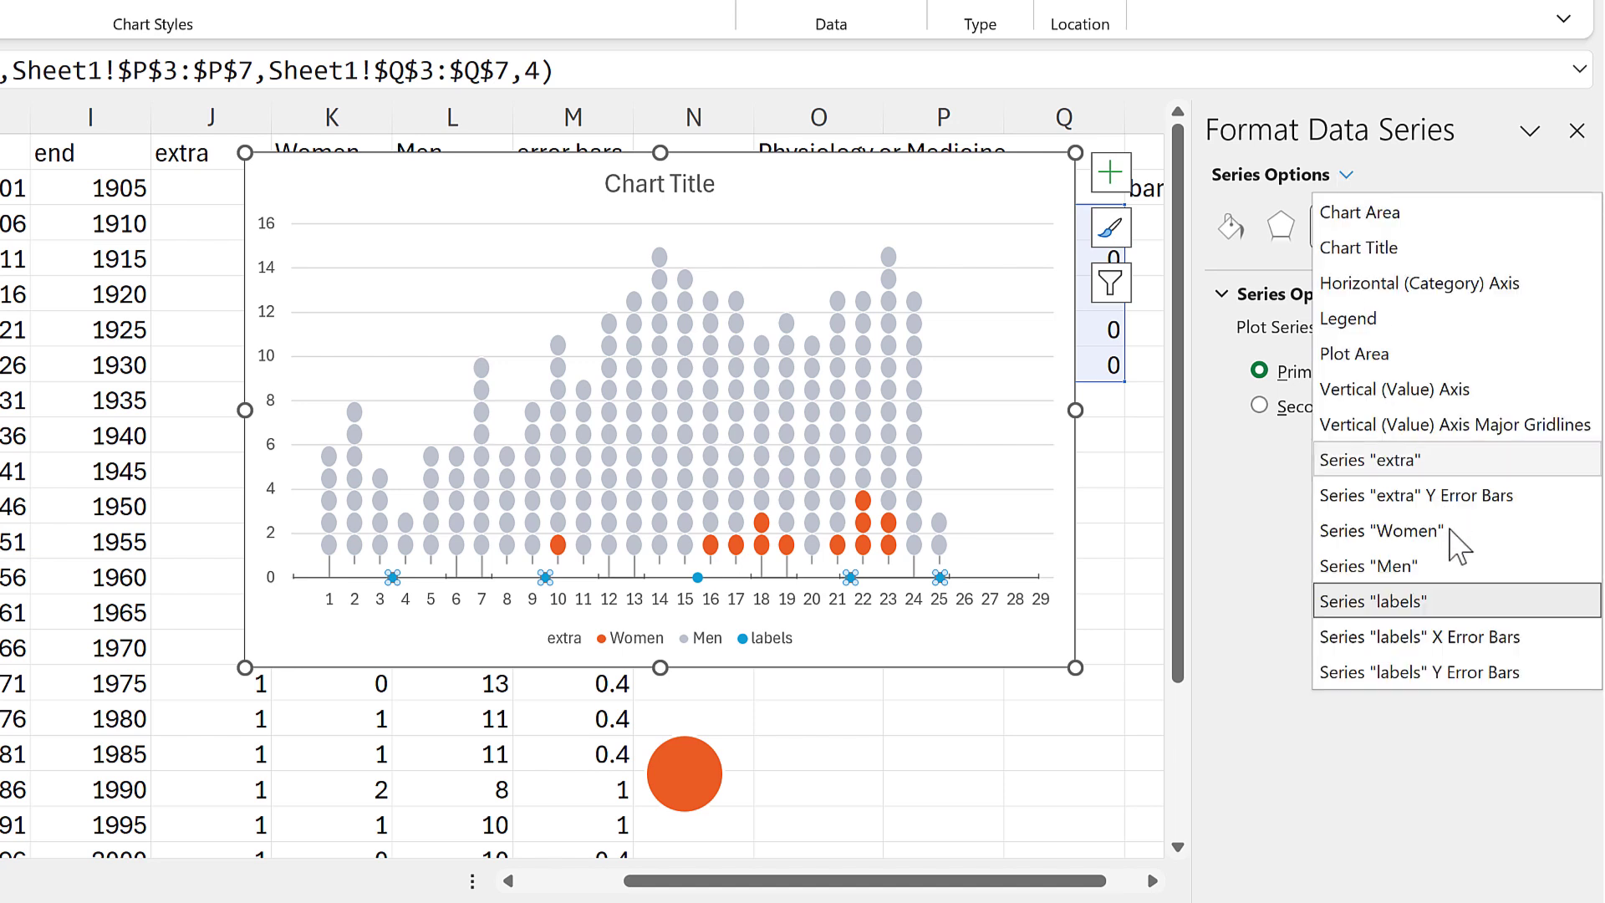
click(1458, 673)
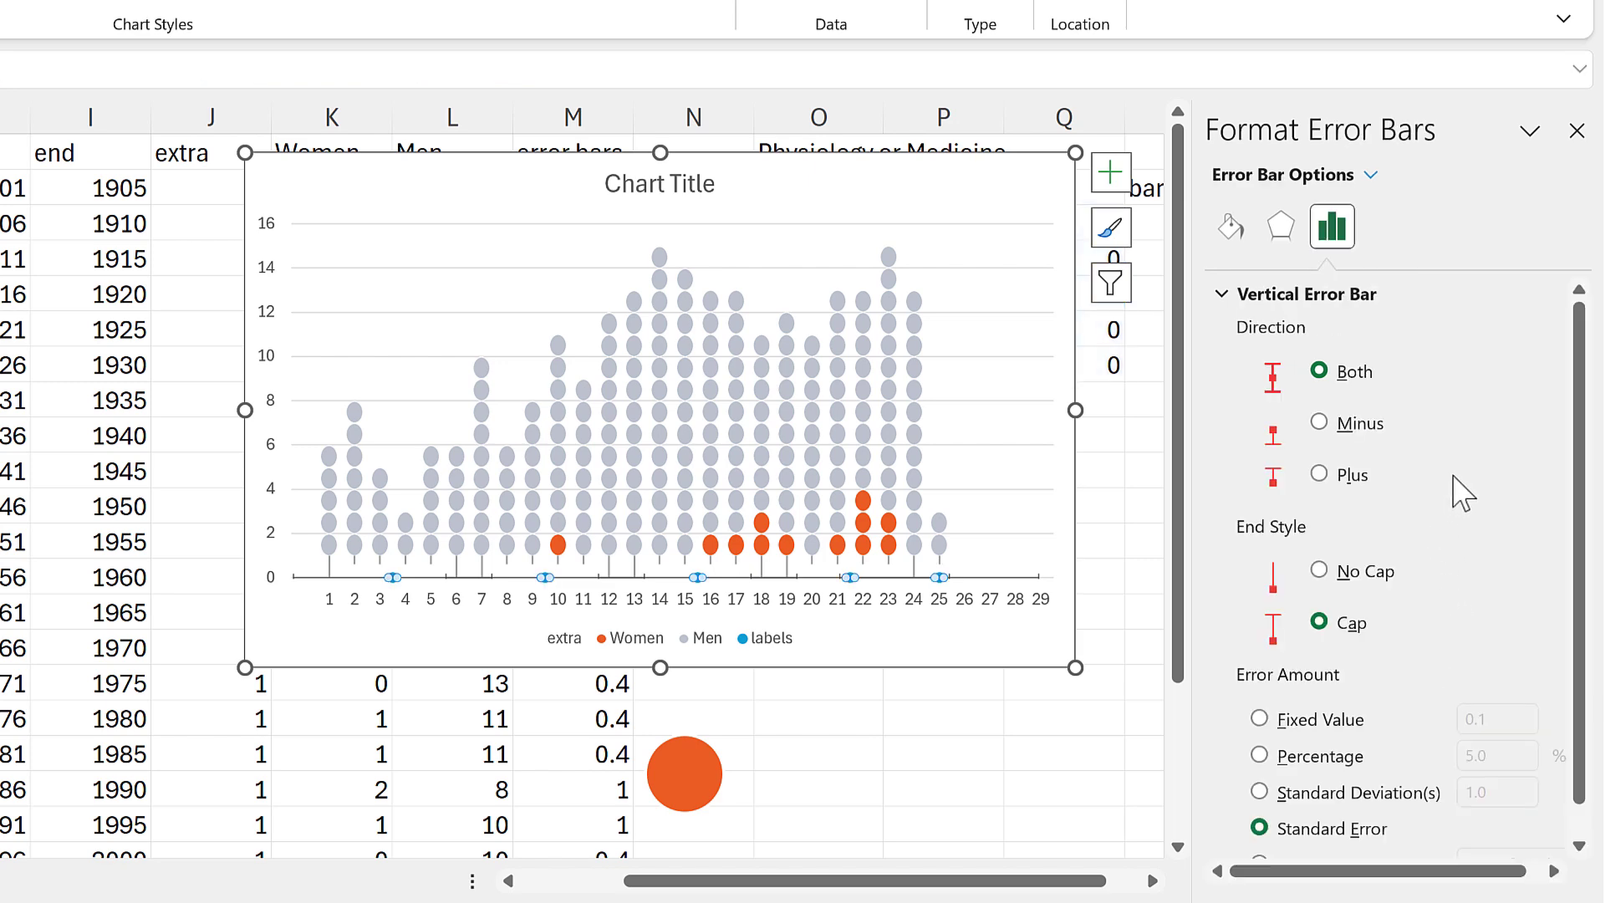
key(Escape)
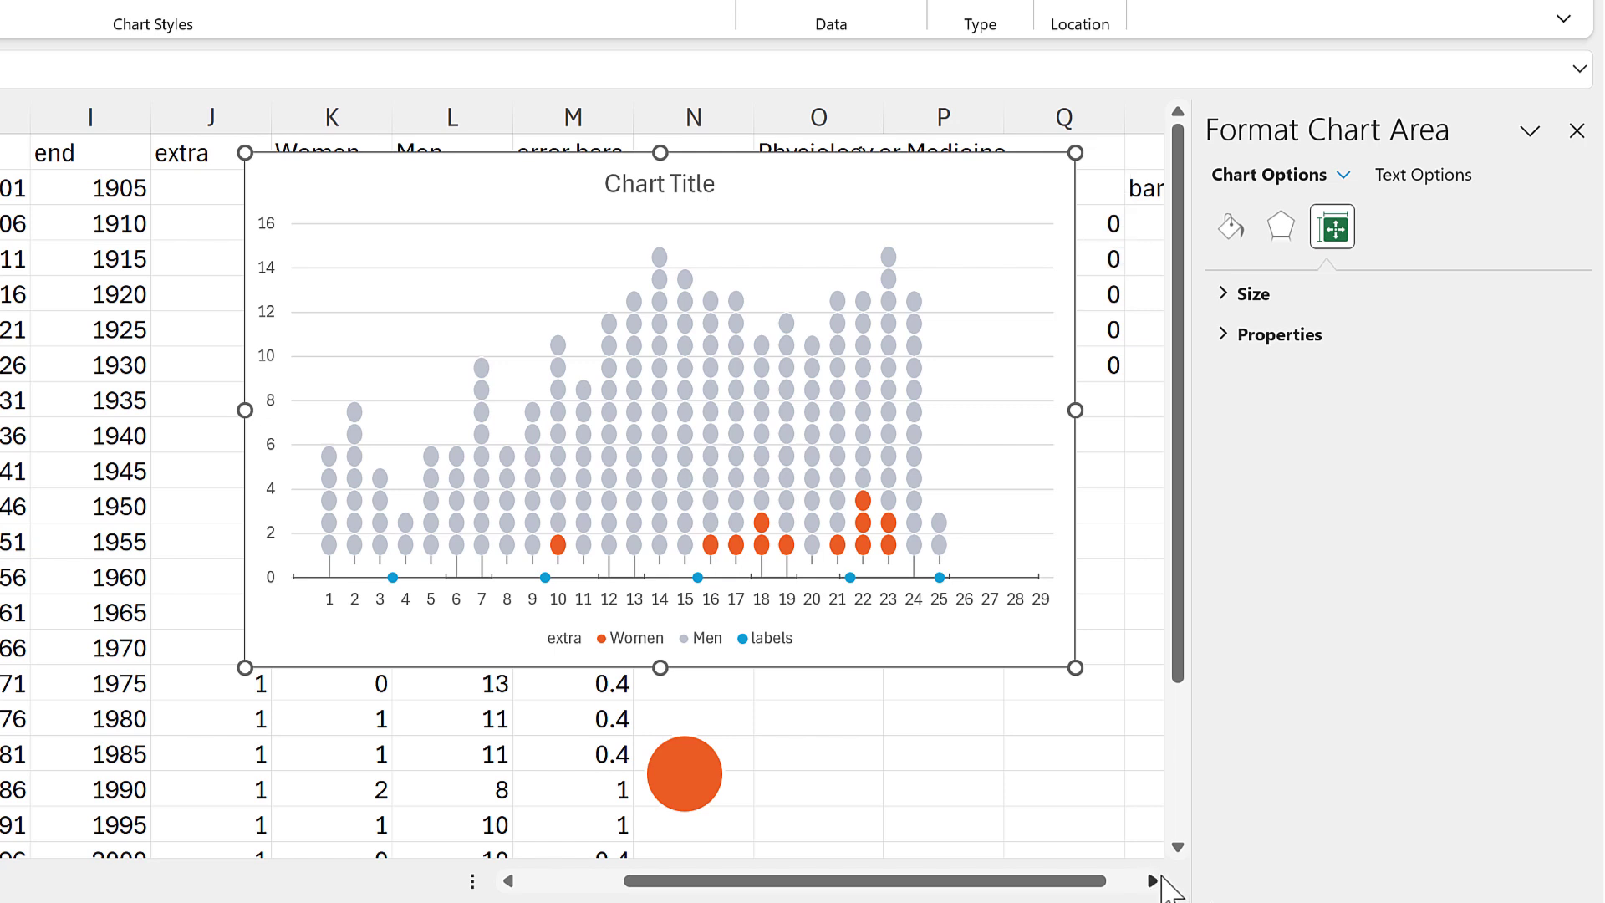
Step: Set the labels series' horizontal (X) error bars to No Cap with a Custom error amount
click(1158, 879)
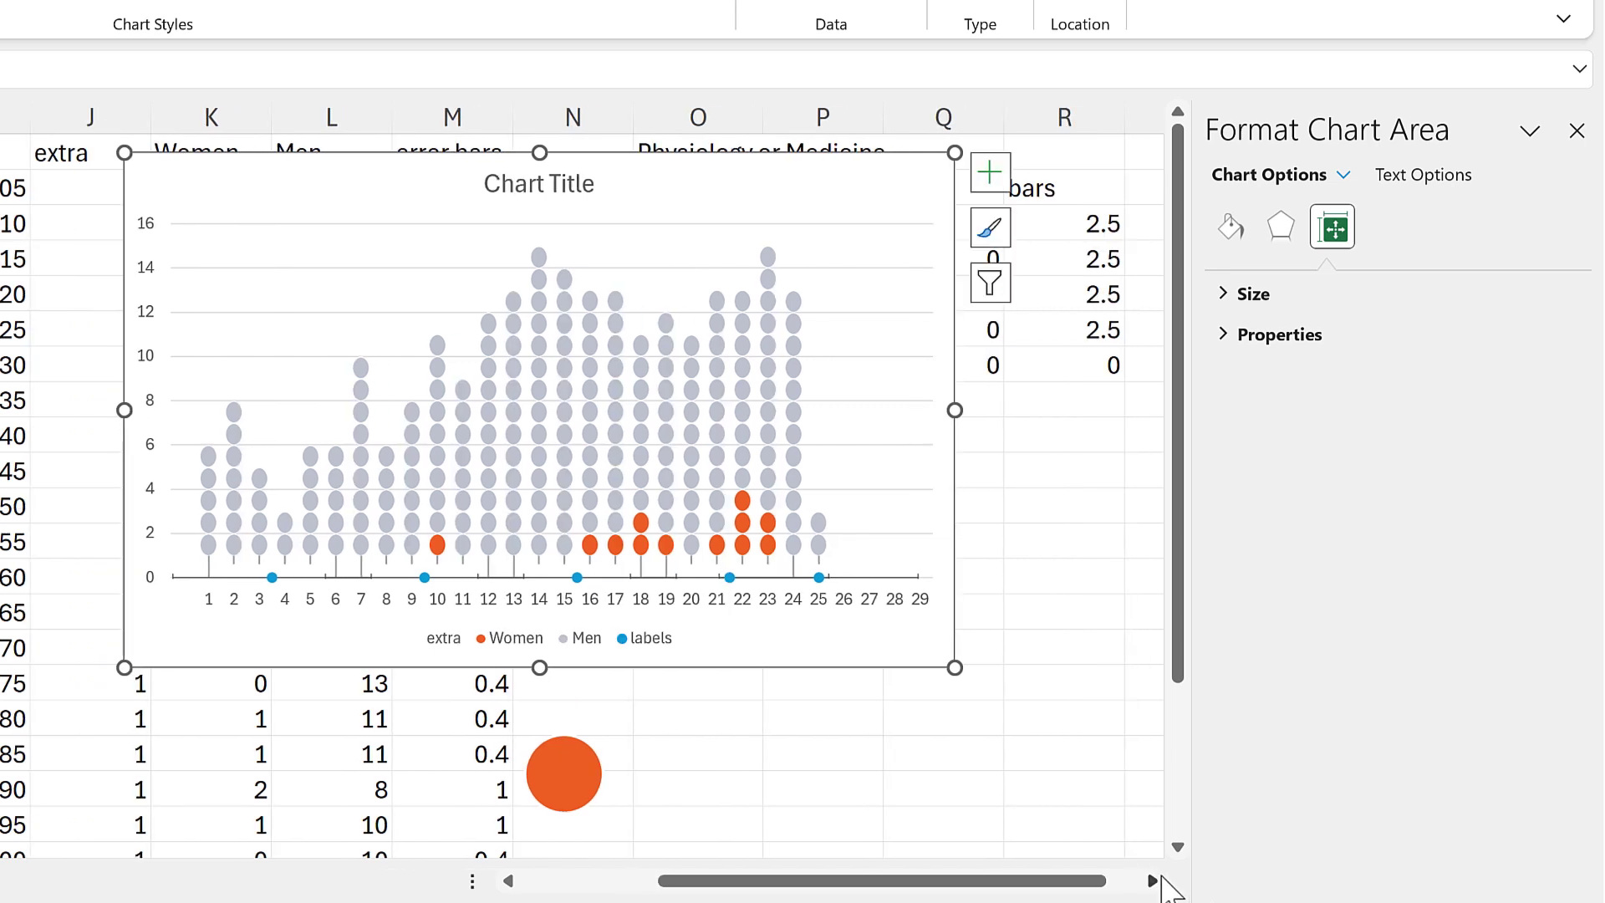
click(1345, 175)
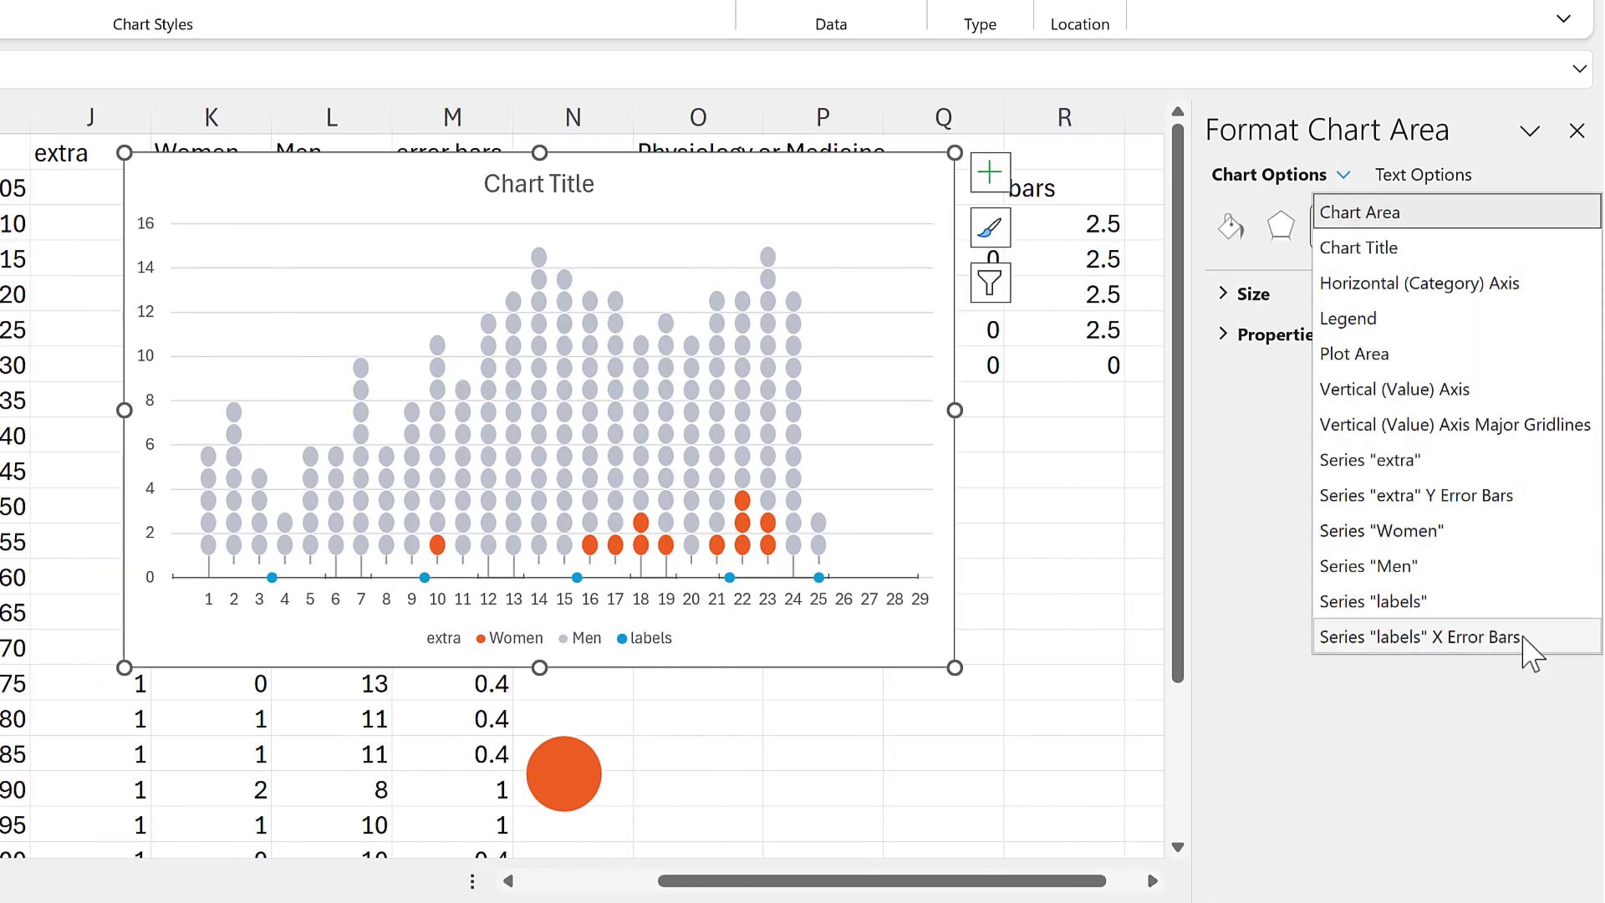
click(1463, 637)
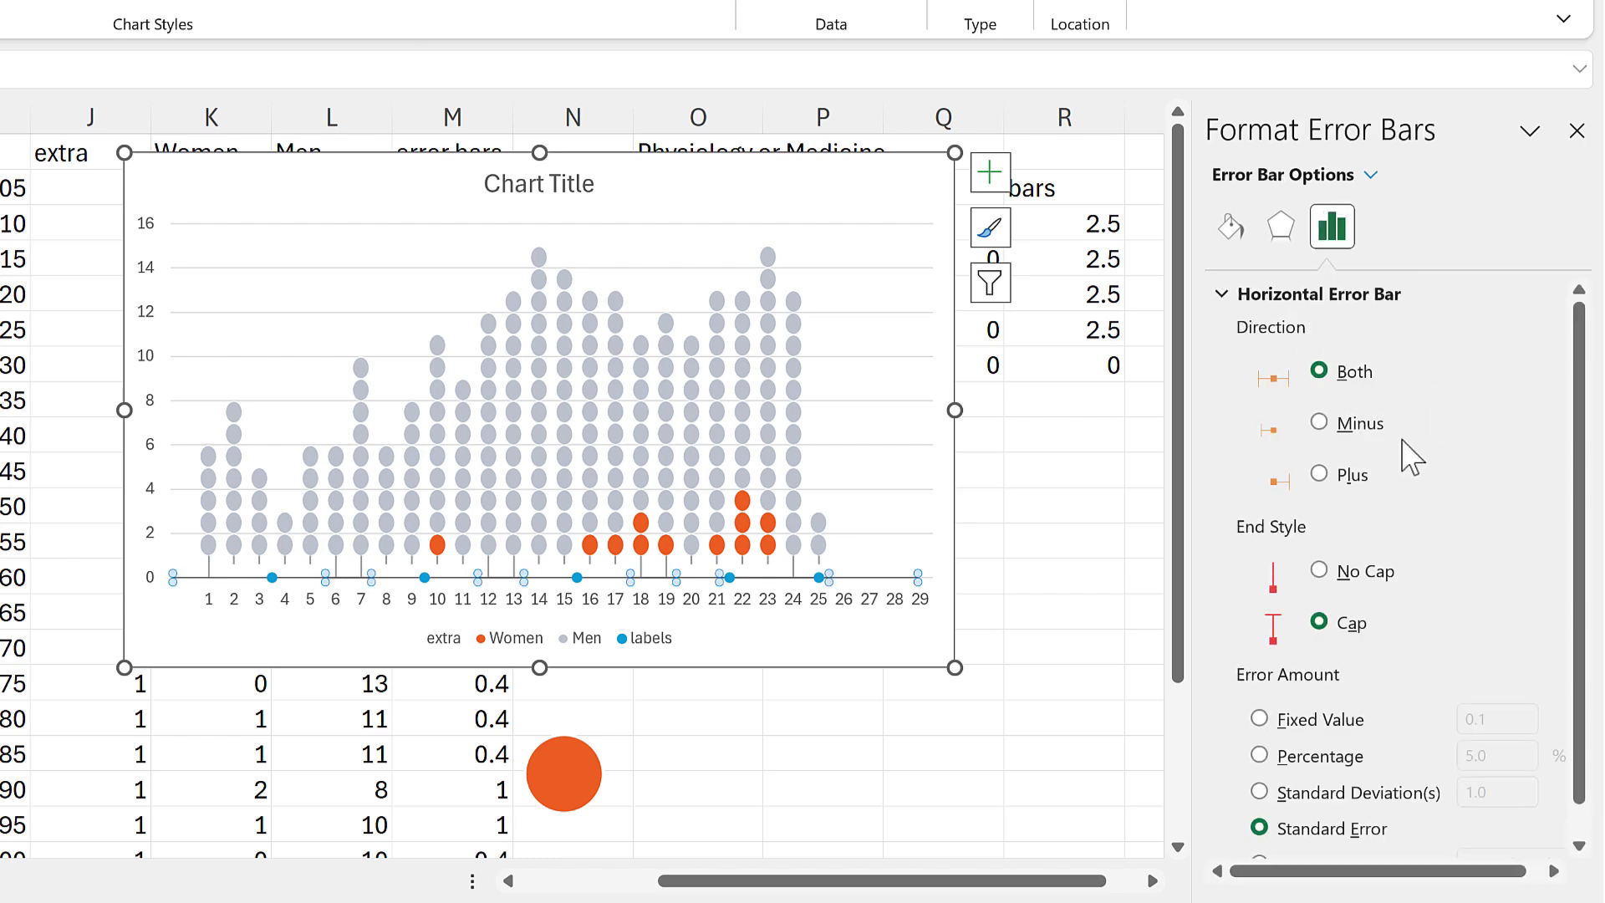
scroll(1467, 383, down, 1)
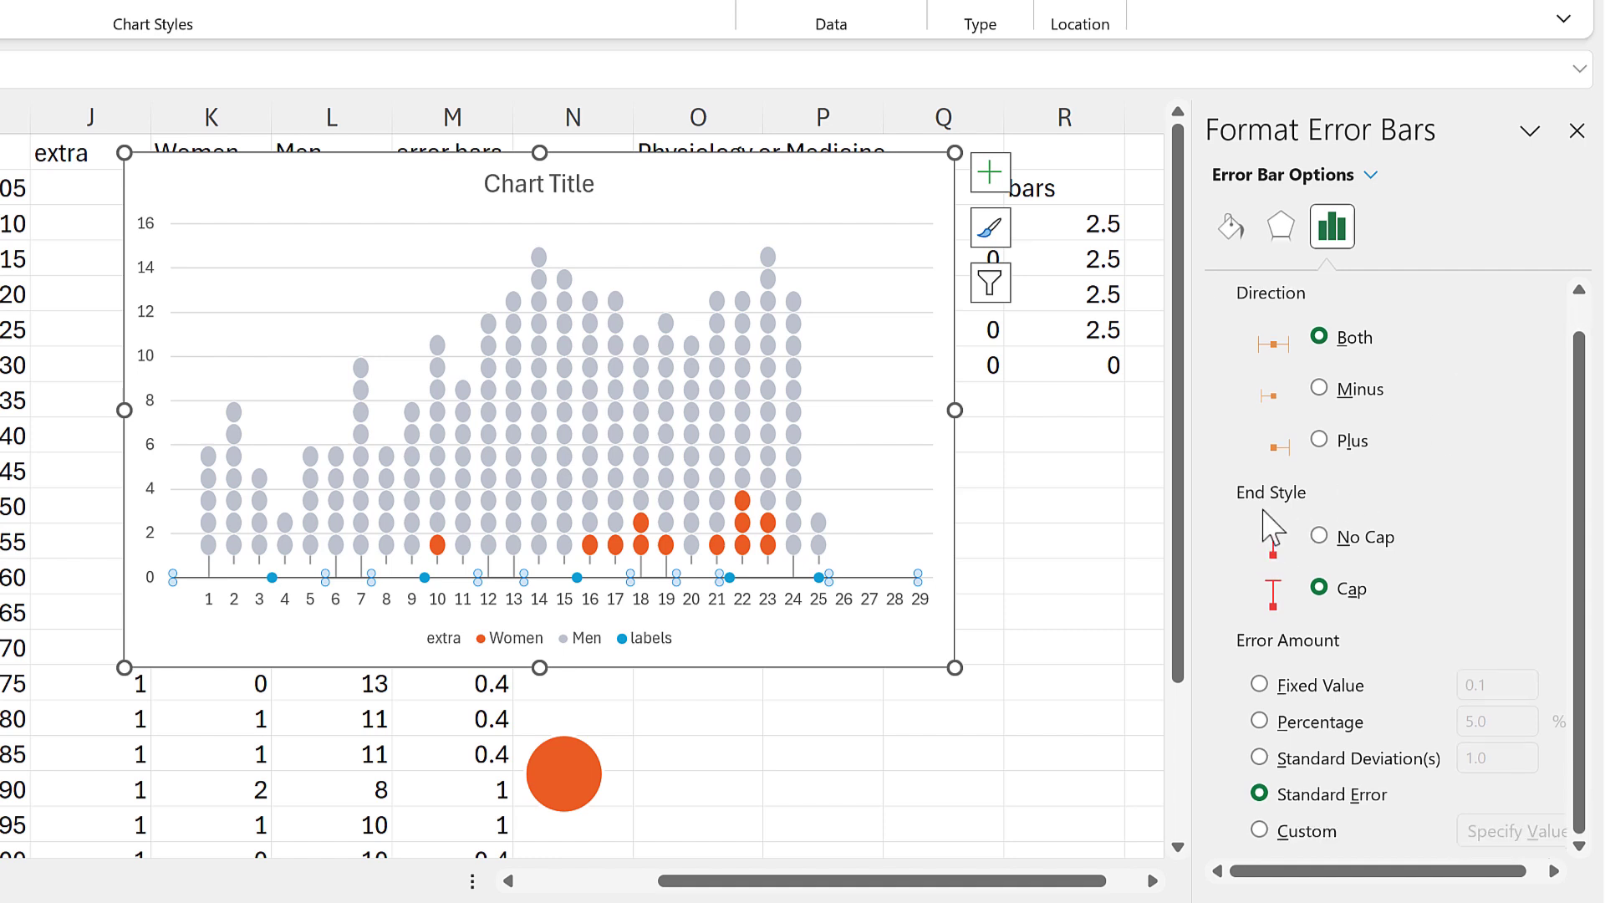
click(1319, 537)
click(1260, 830)
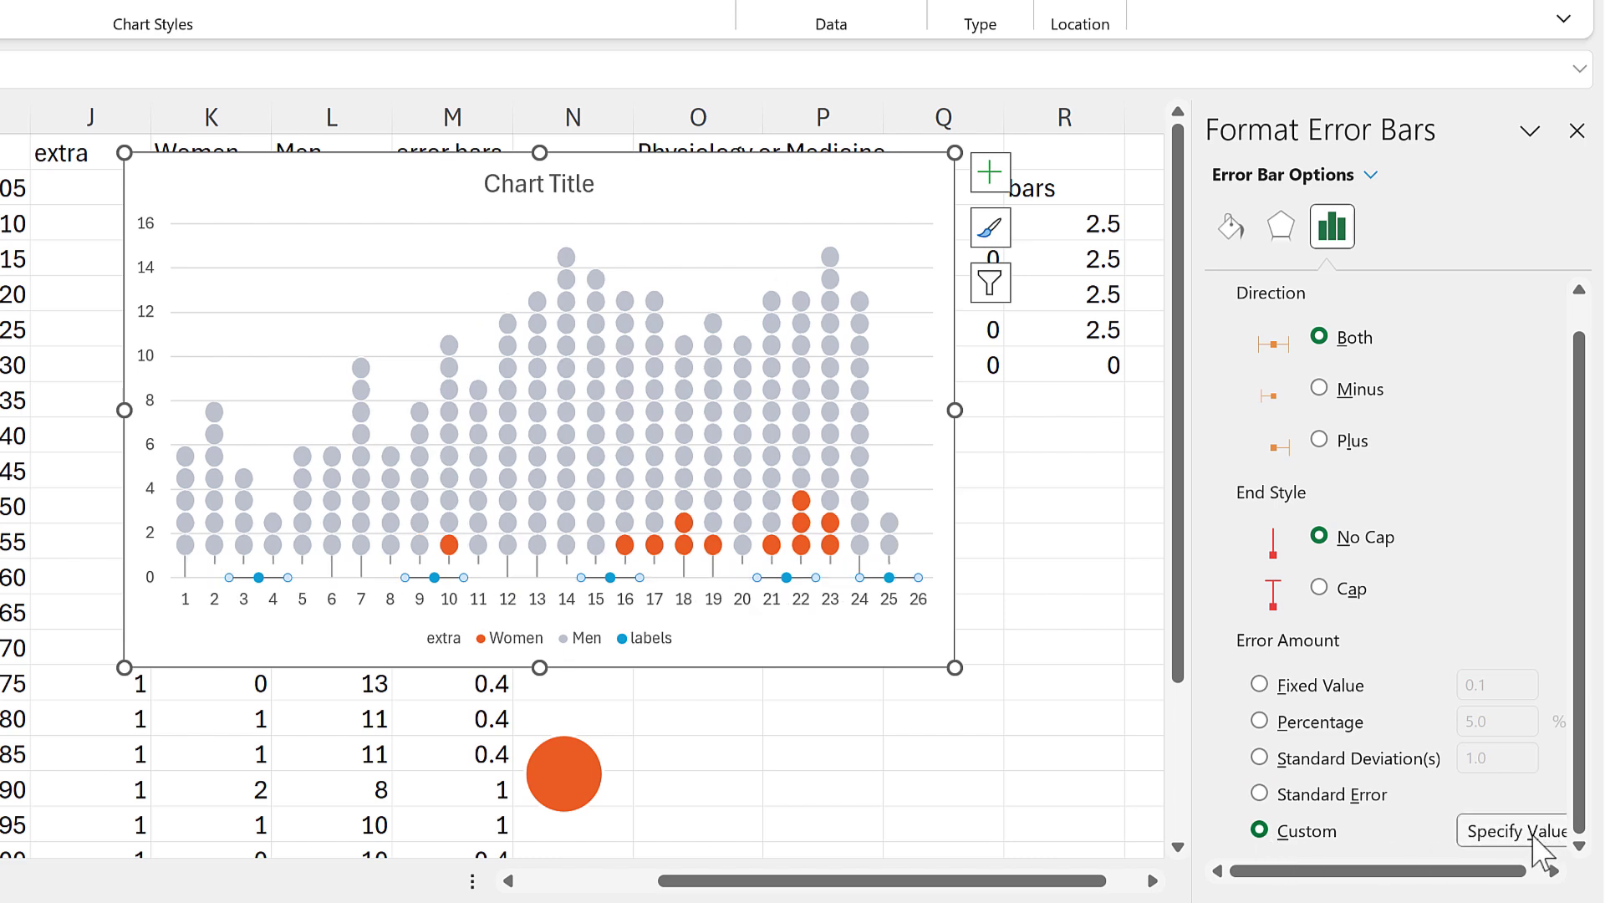
Step: Specify R3:R7 as both the positive and negative custom values for the horizontal error bars
click(1515, 831)
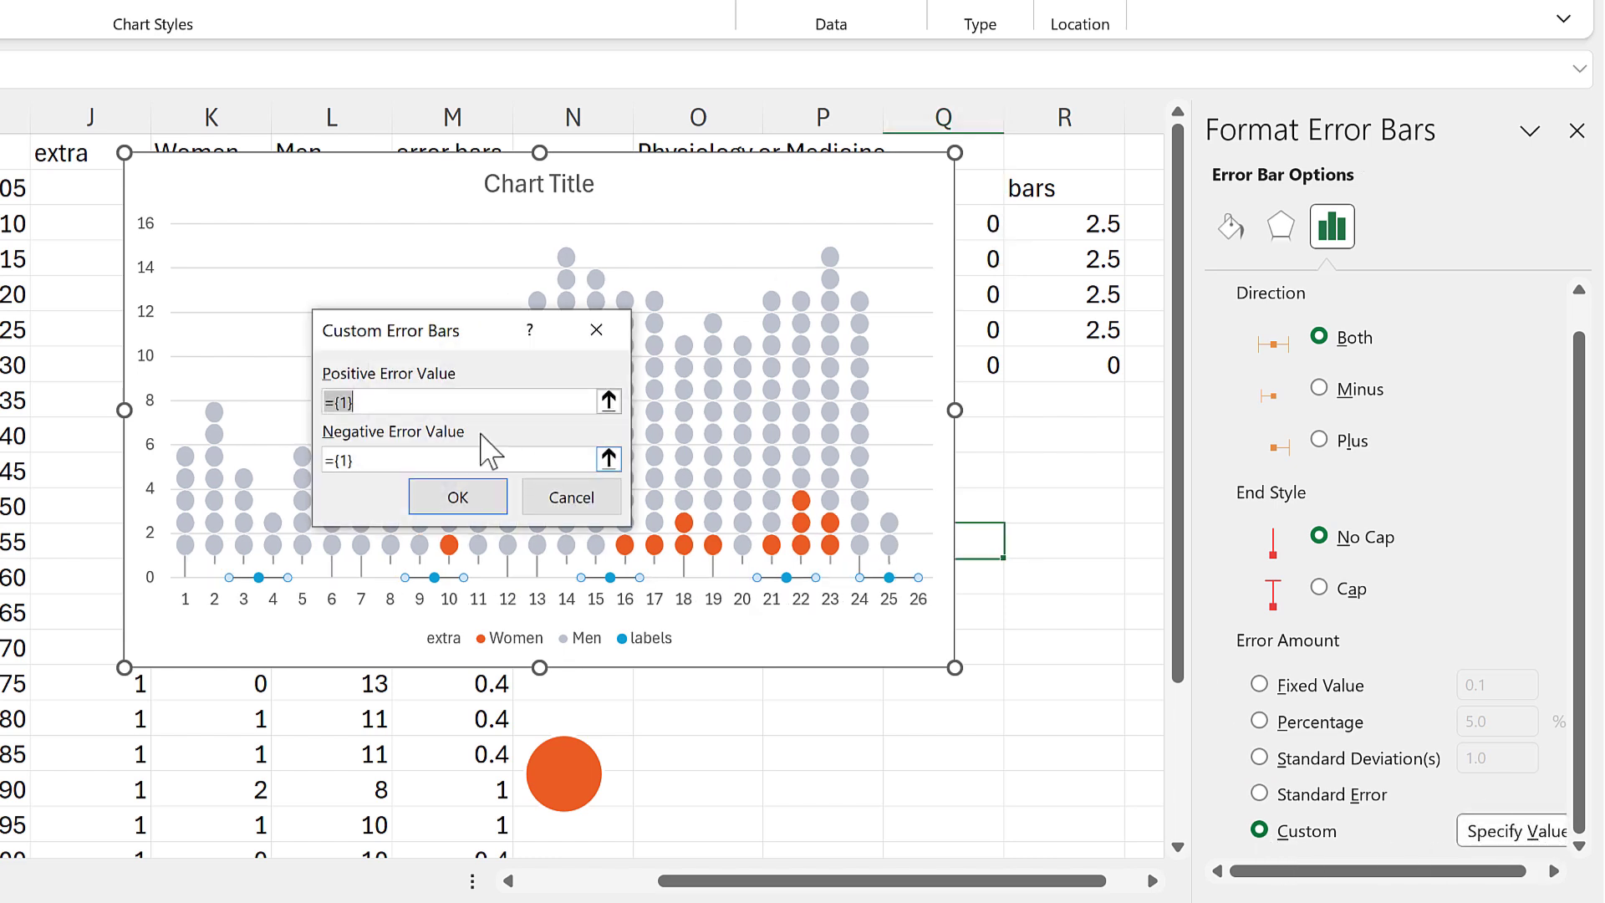
drag(1080, 220, 1078, 368)
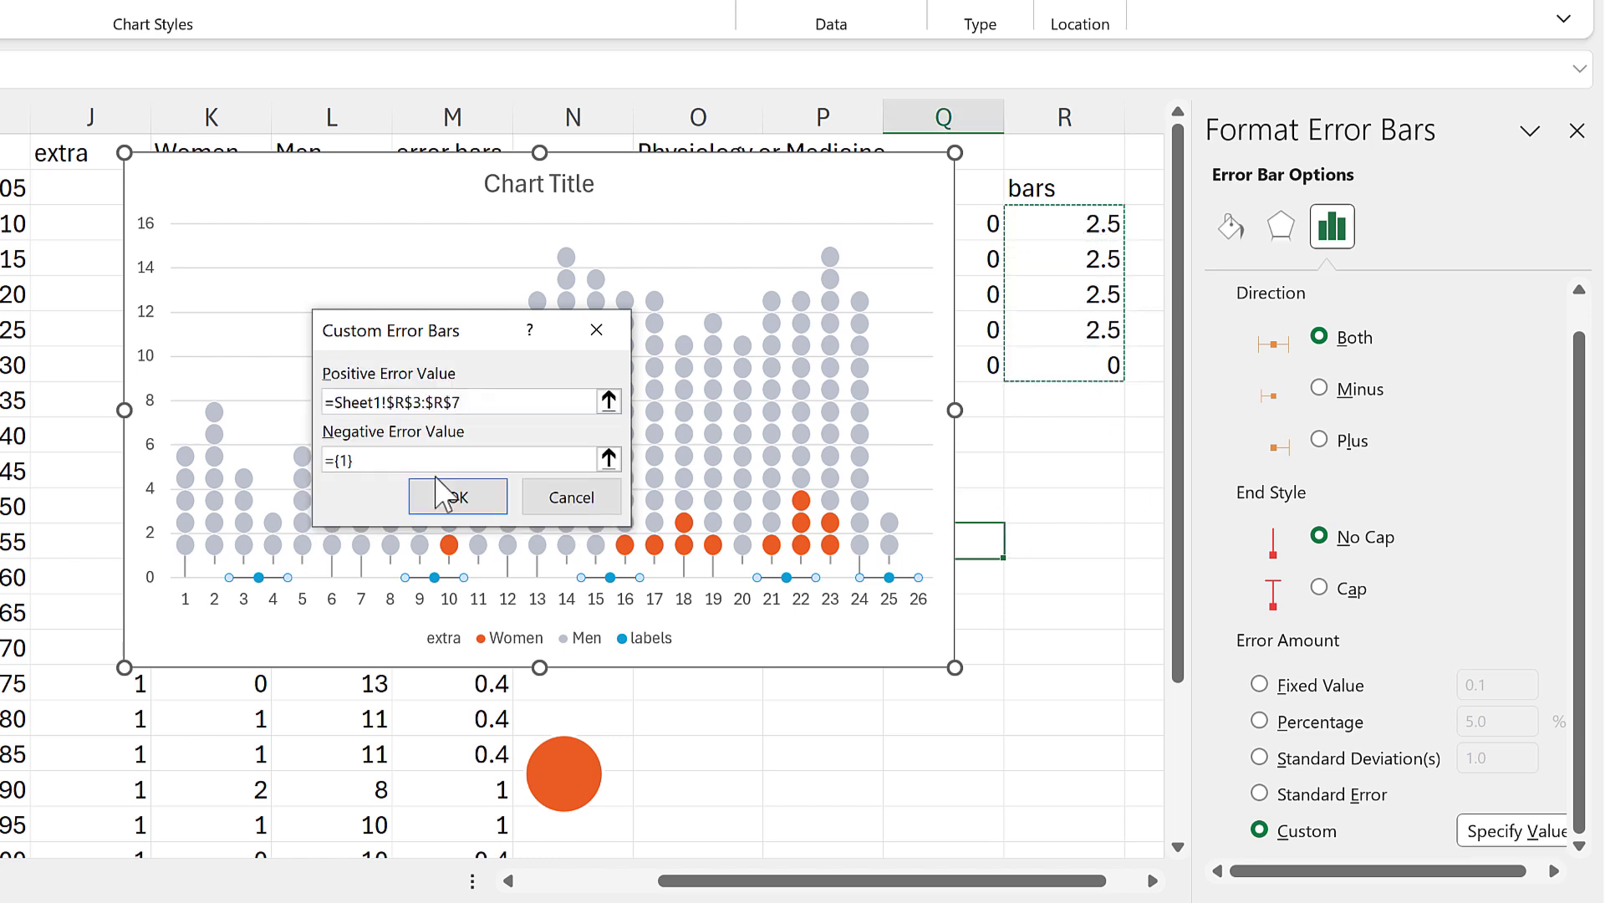
key(Tab)
click(608, 460)
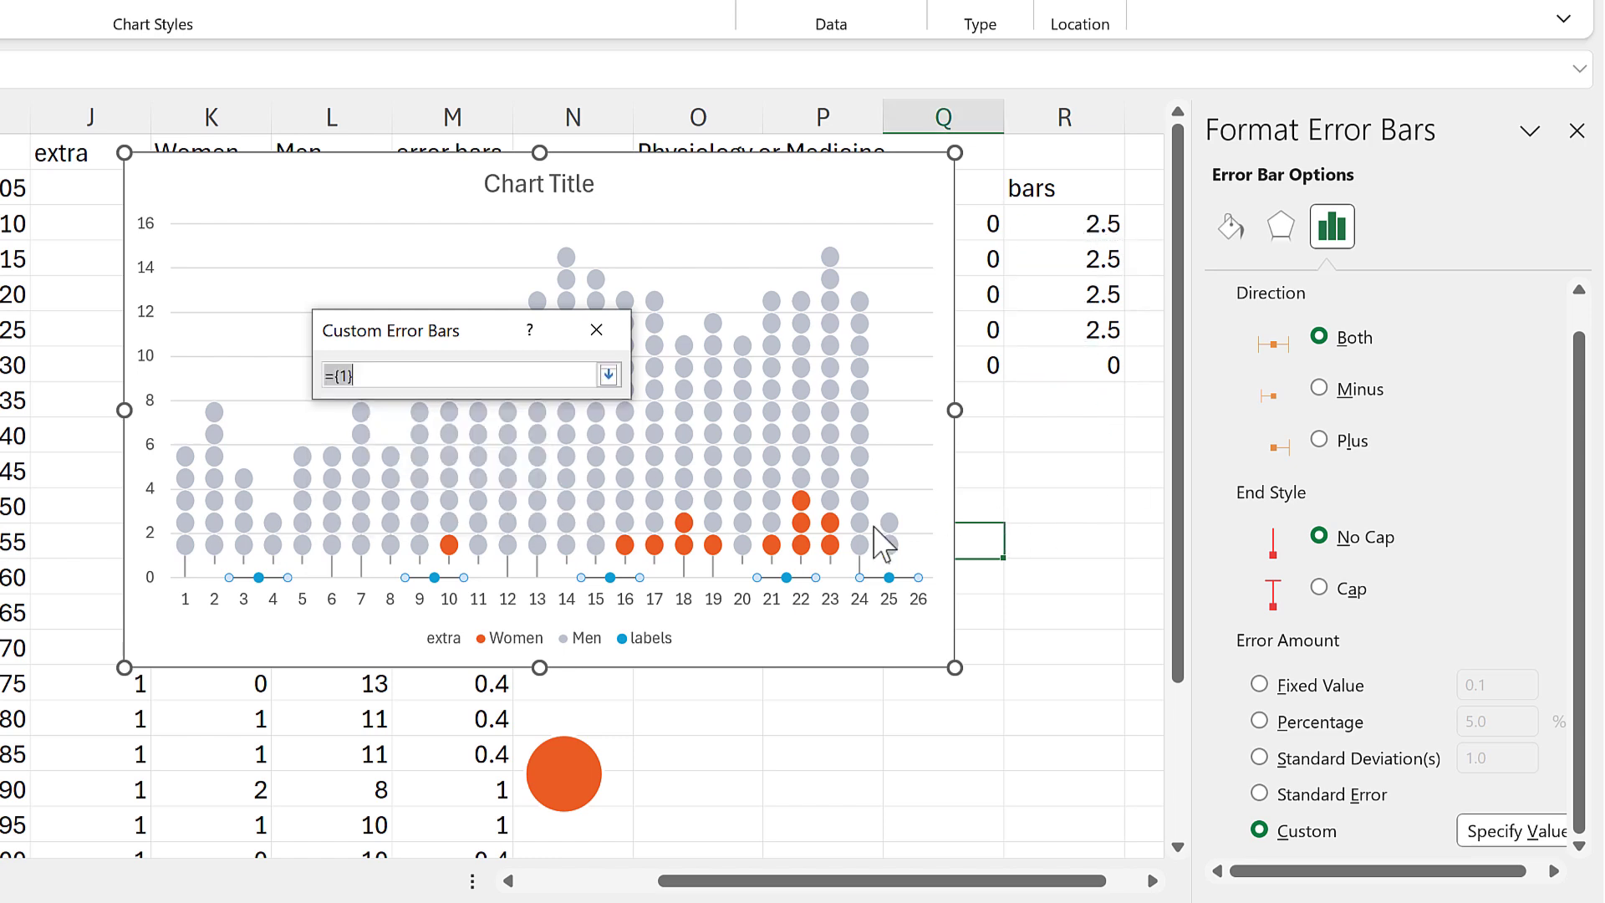
drag(1044, 223, 1039, 361)
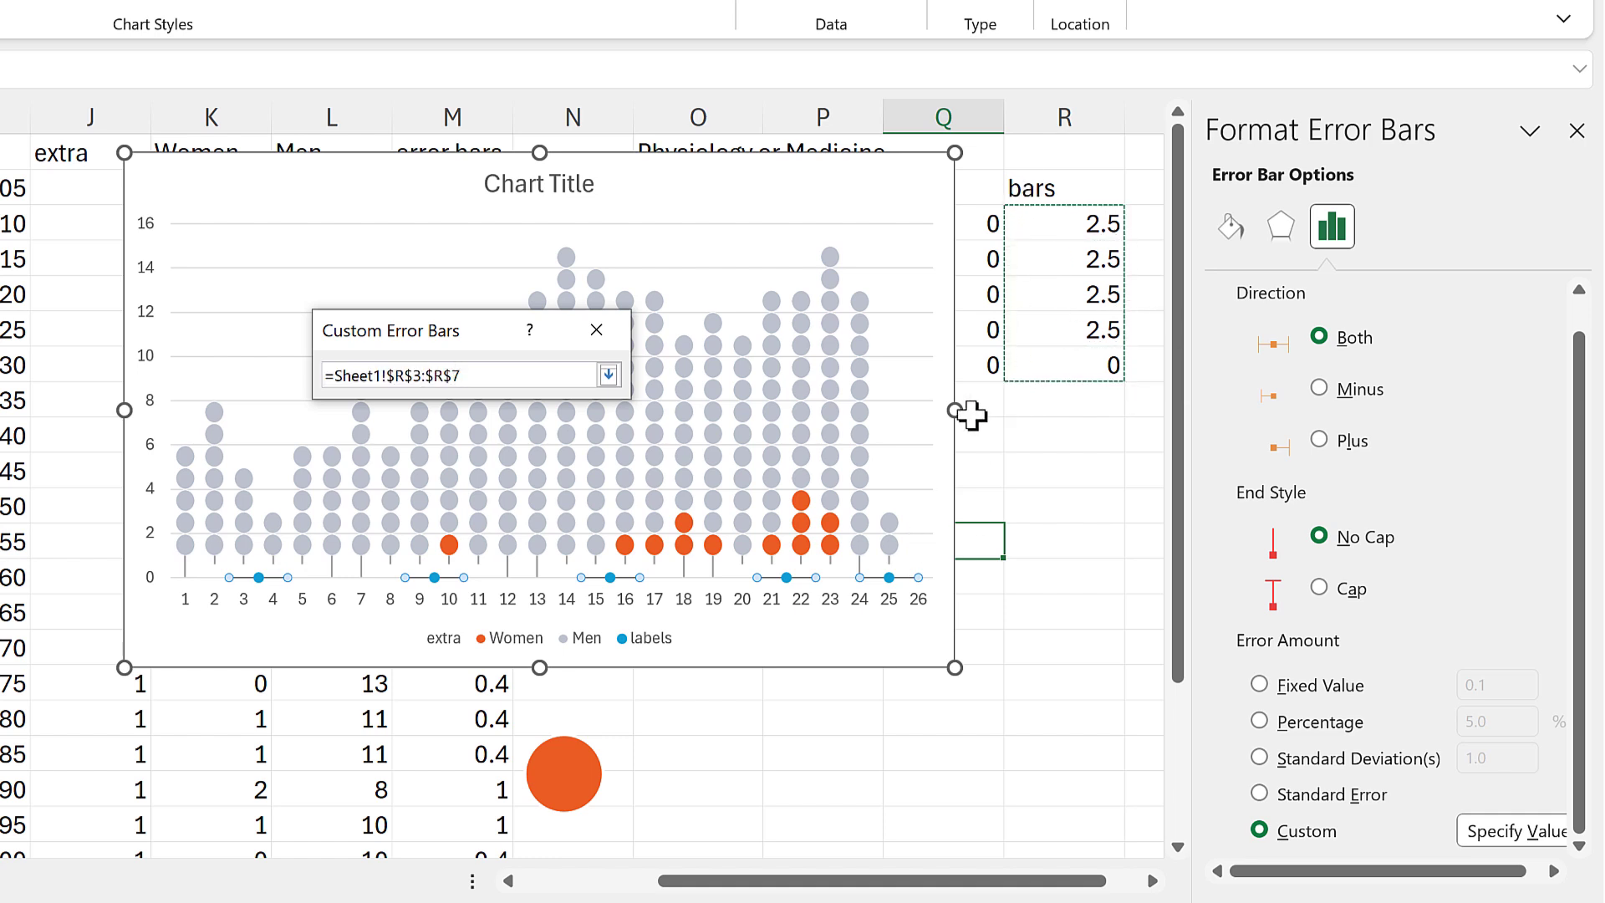
key(Return)
click(472, 505)
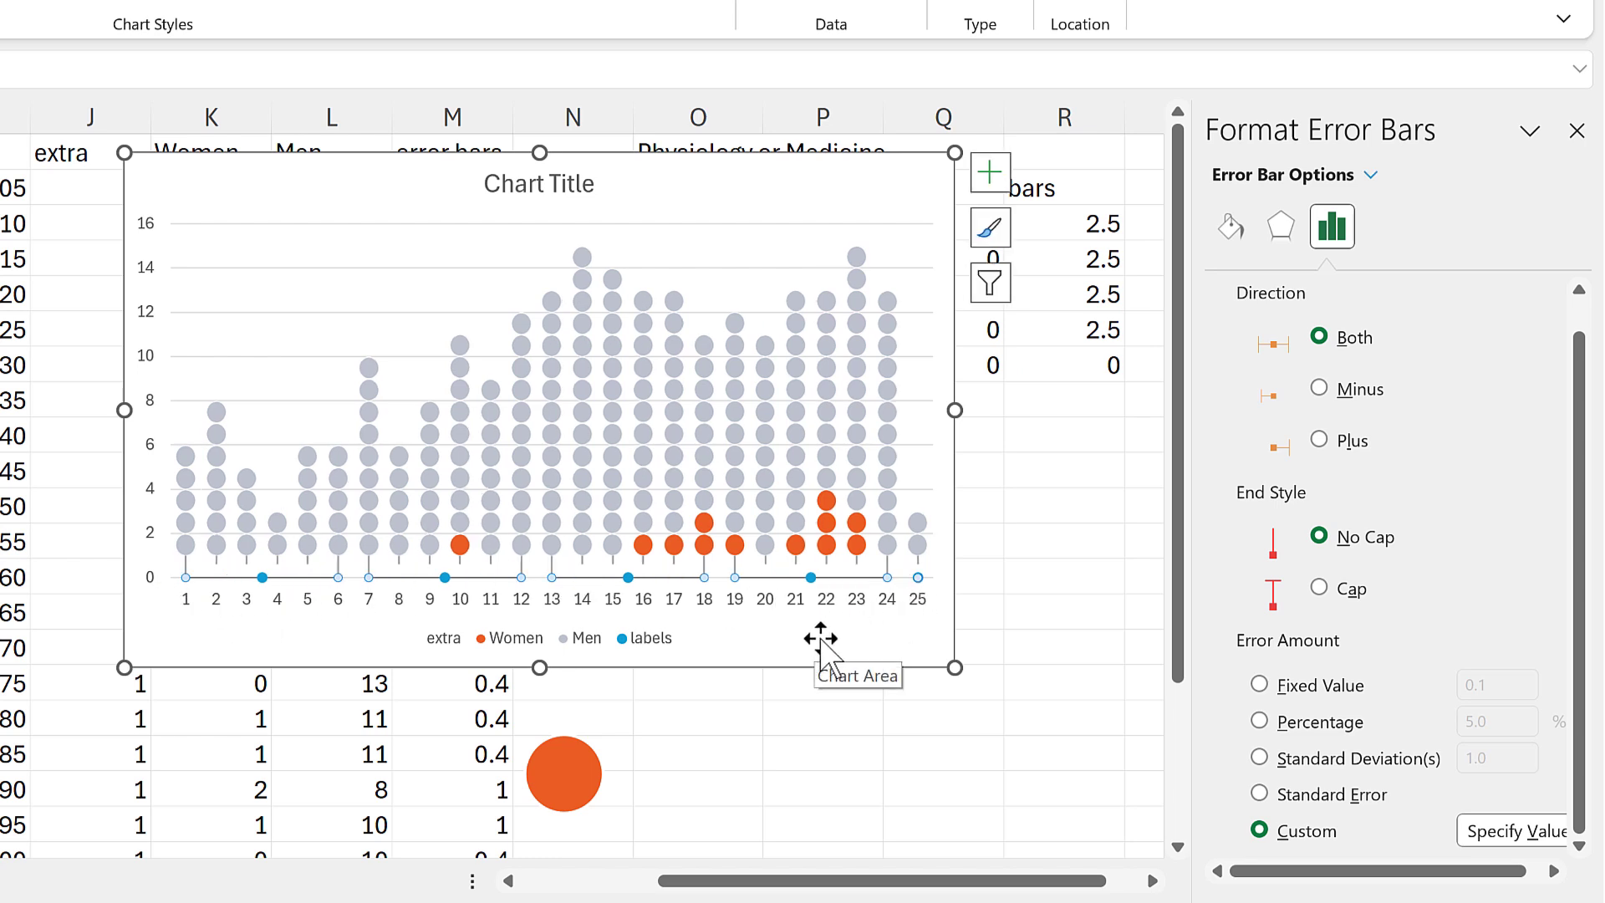
Step: Format the horizontal error bars' line with a 1 pt width and a medium gray theme color
click(1229, 232)
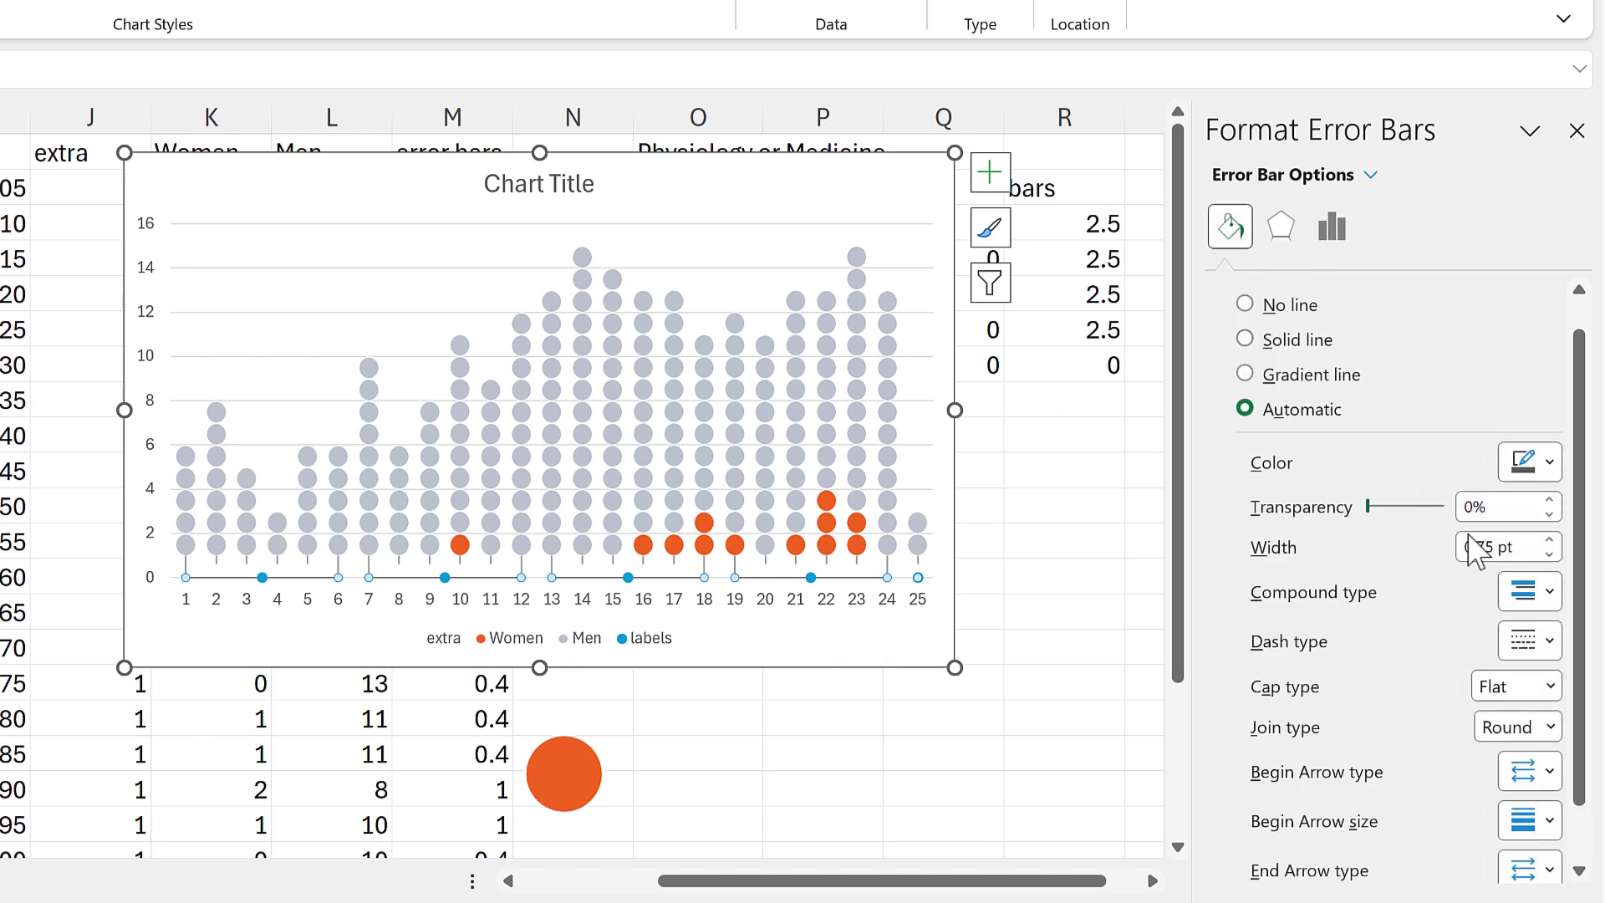
click(1548, 541)
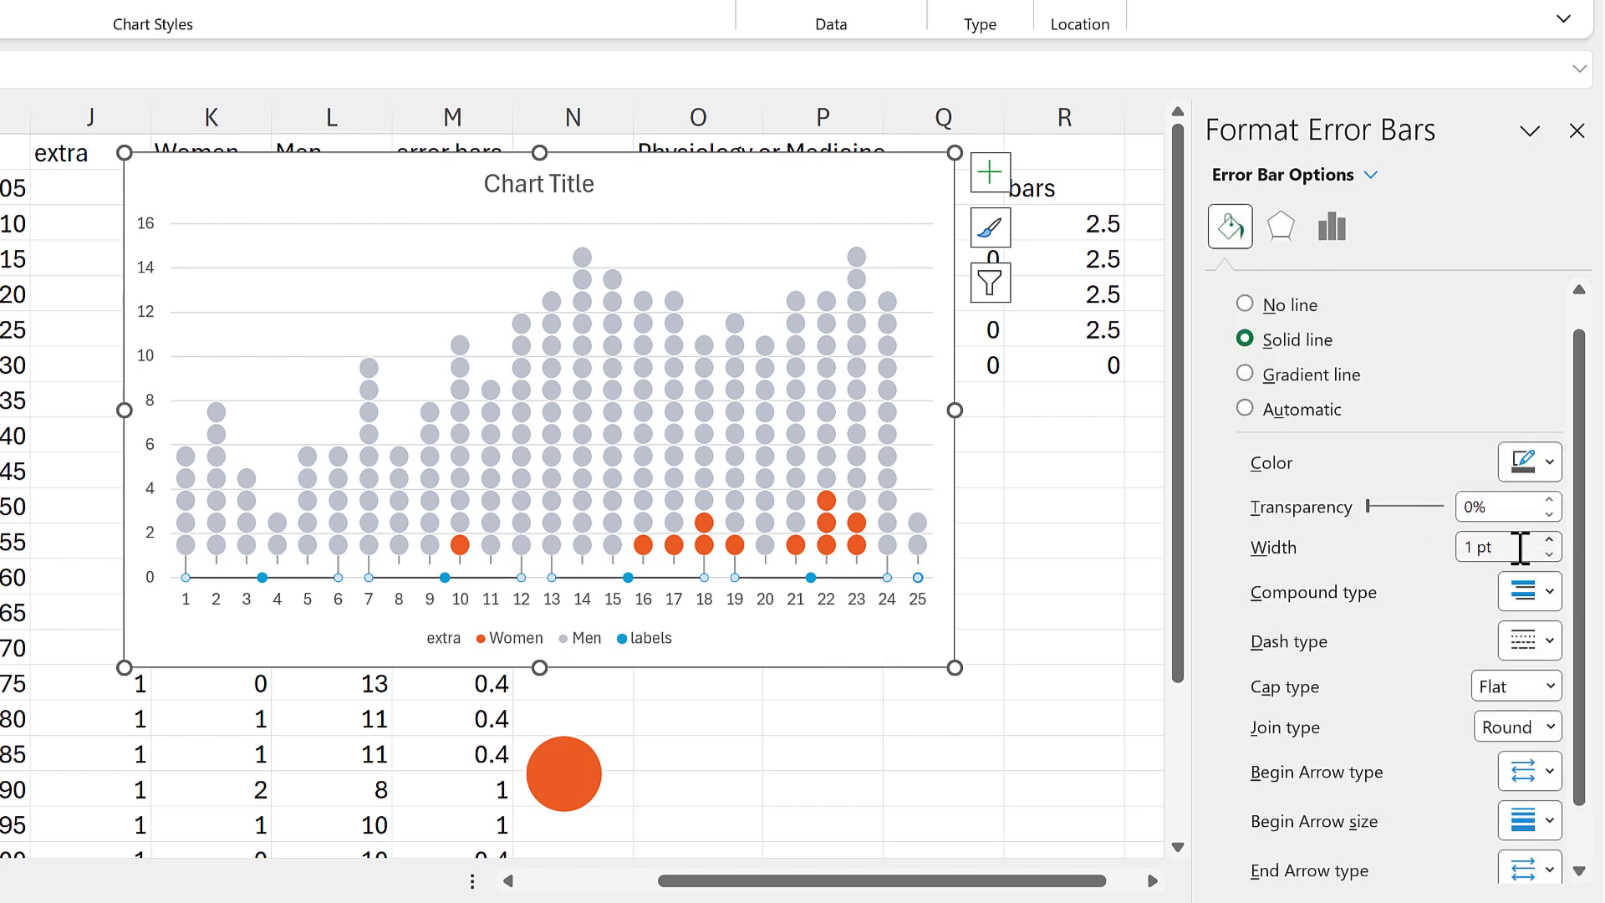
click(1526, 472)
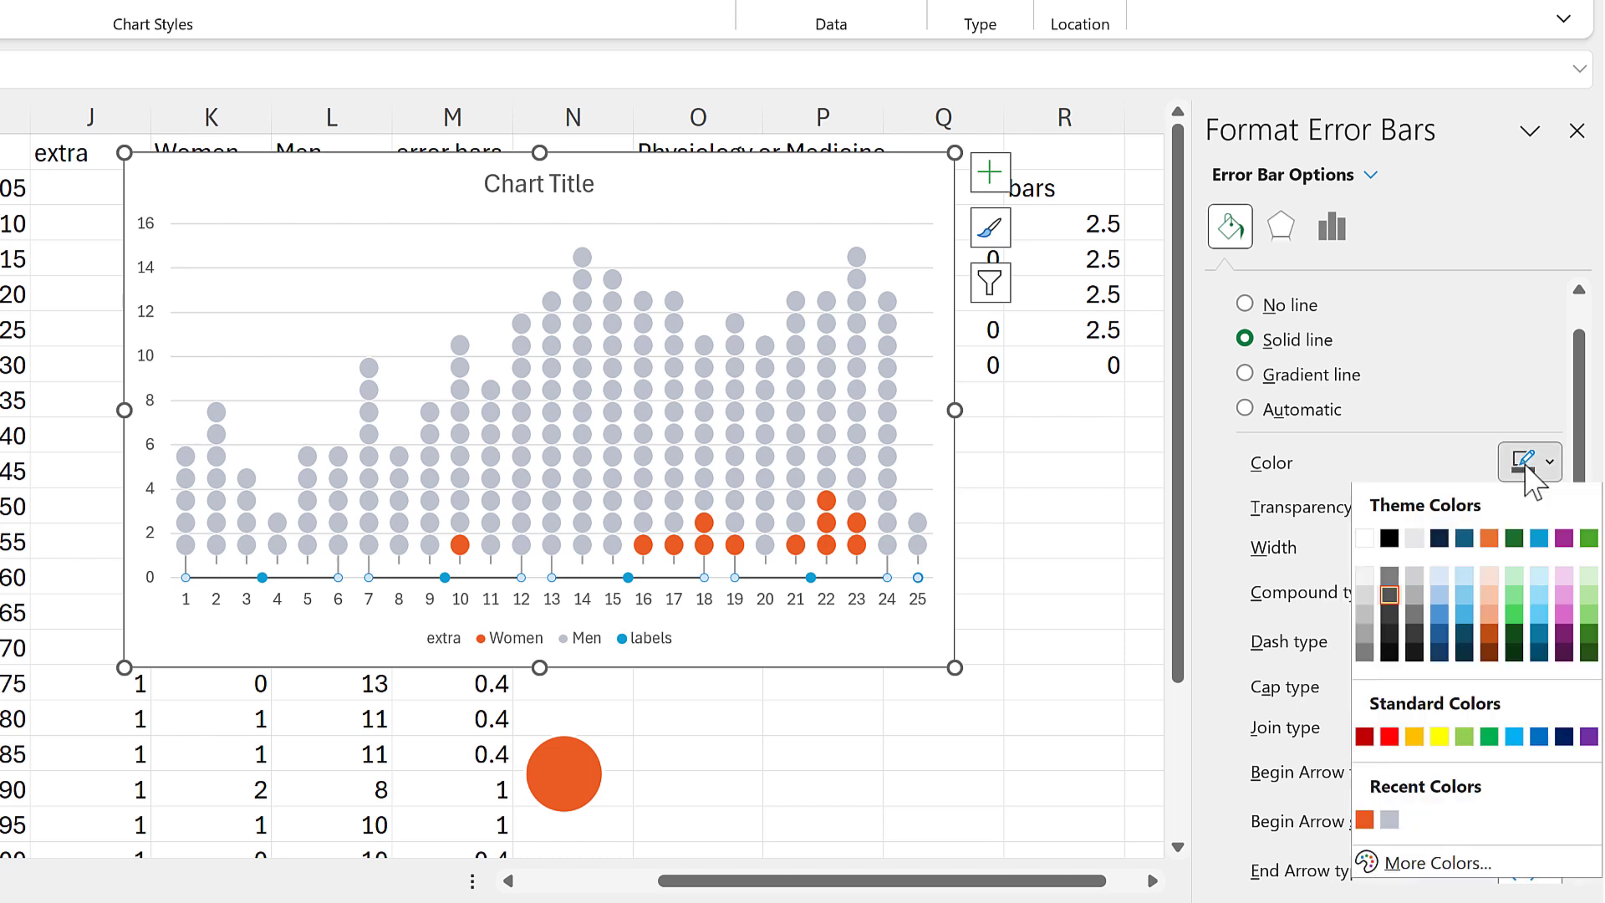
click(1363, 632)
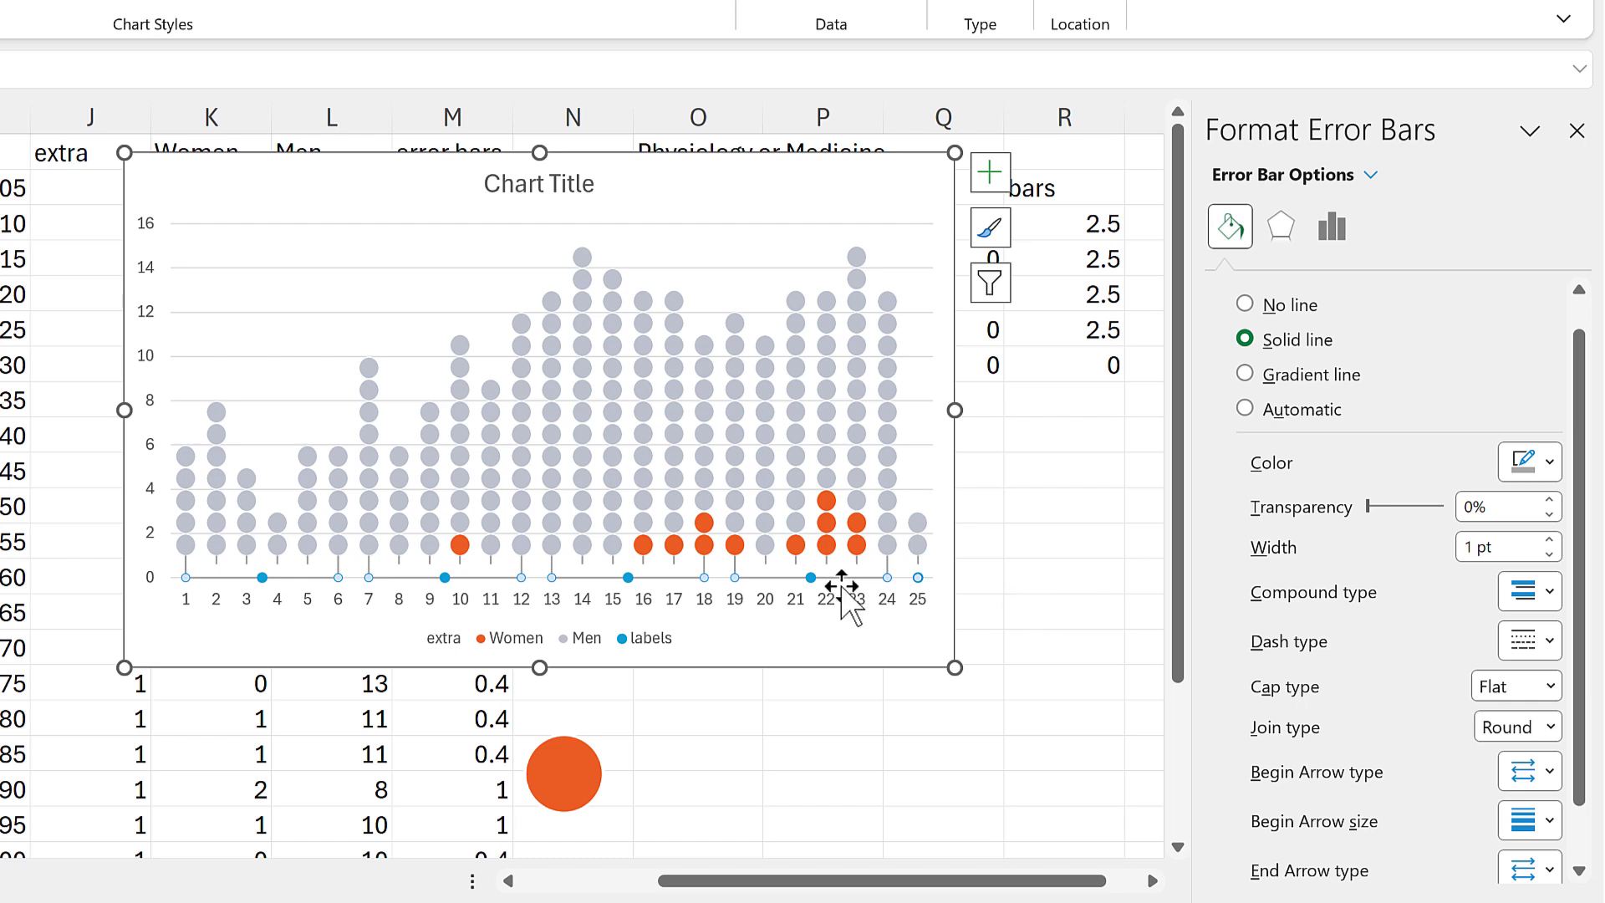
Step: Add data labels to the labels series and move the chart so the period names in column O are uncovered
click(811, 577)
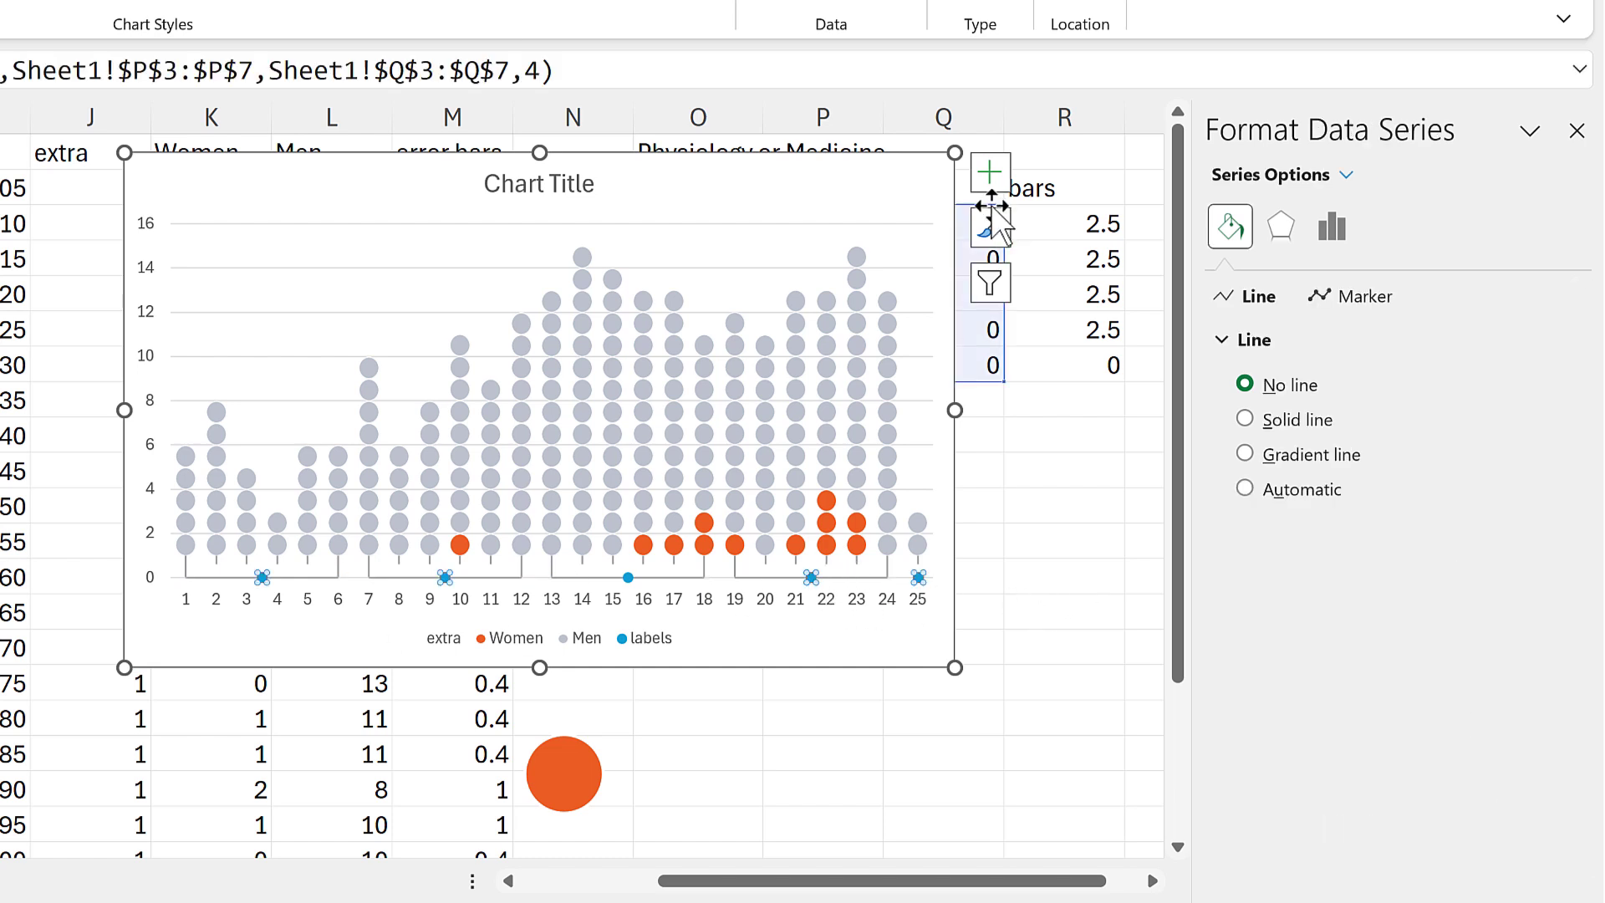
click(991, 173)
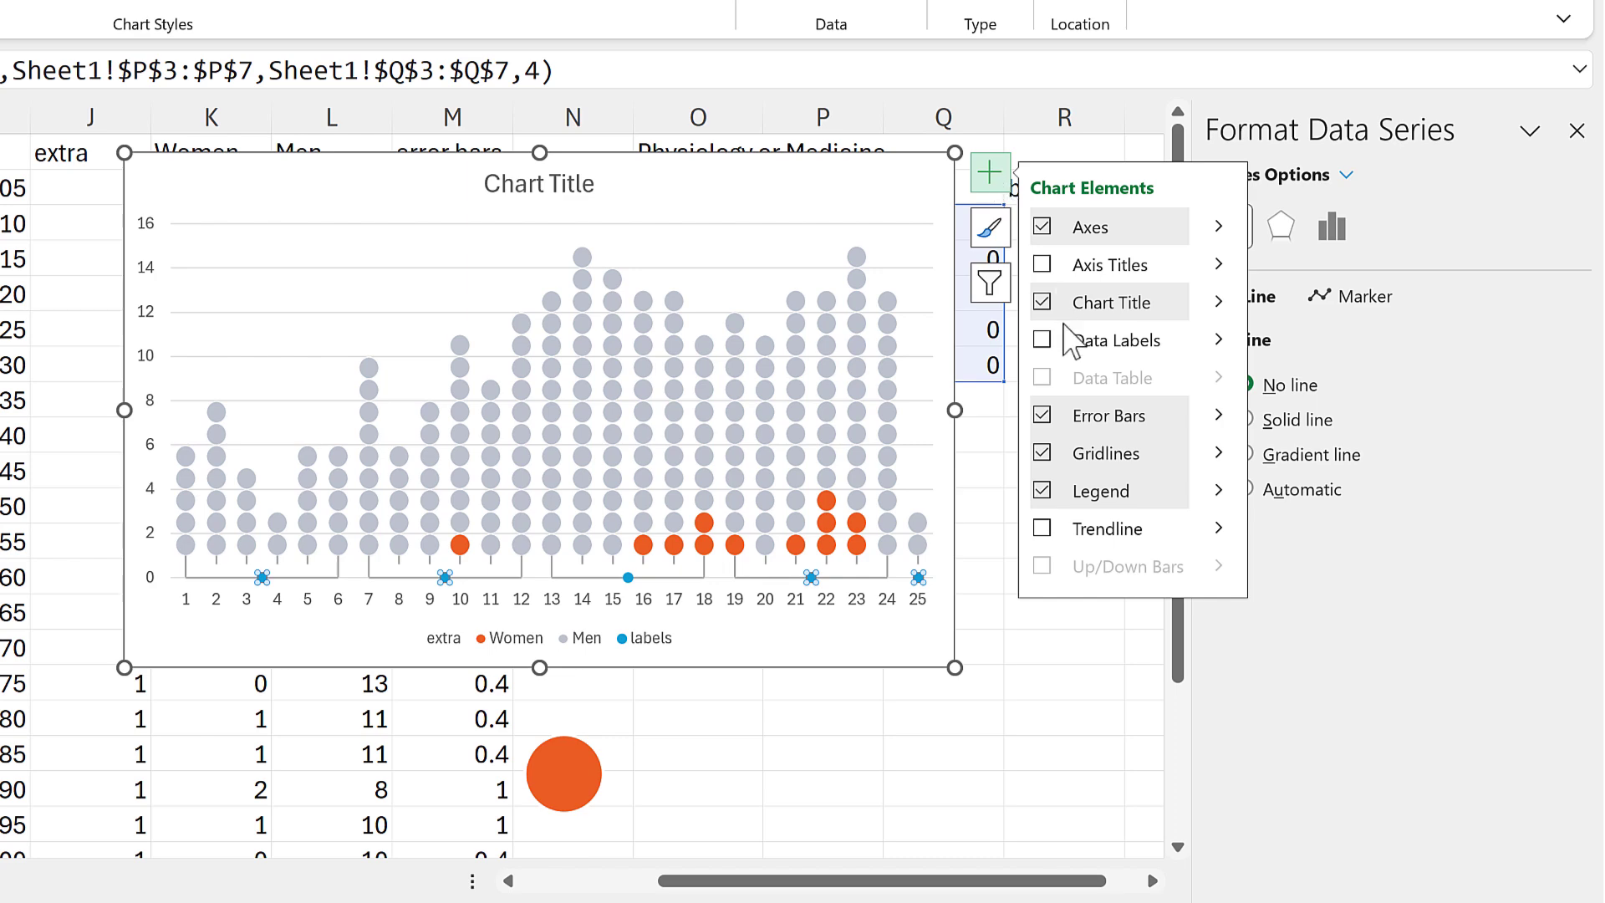
click(1042, 339)
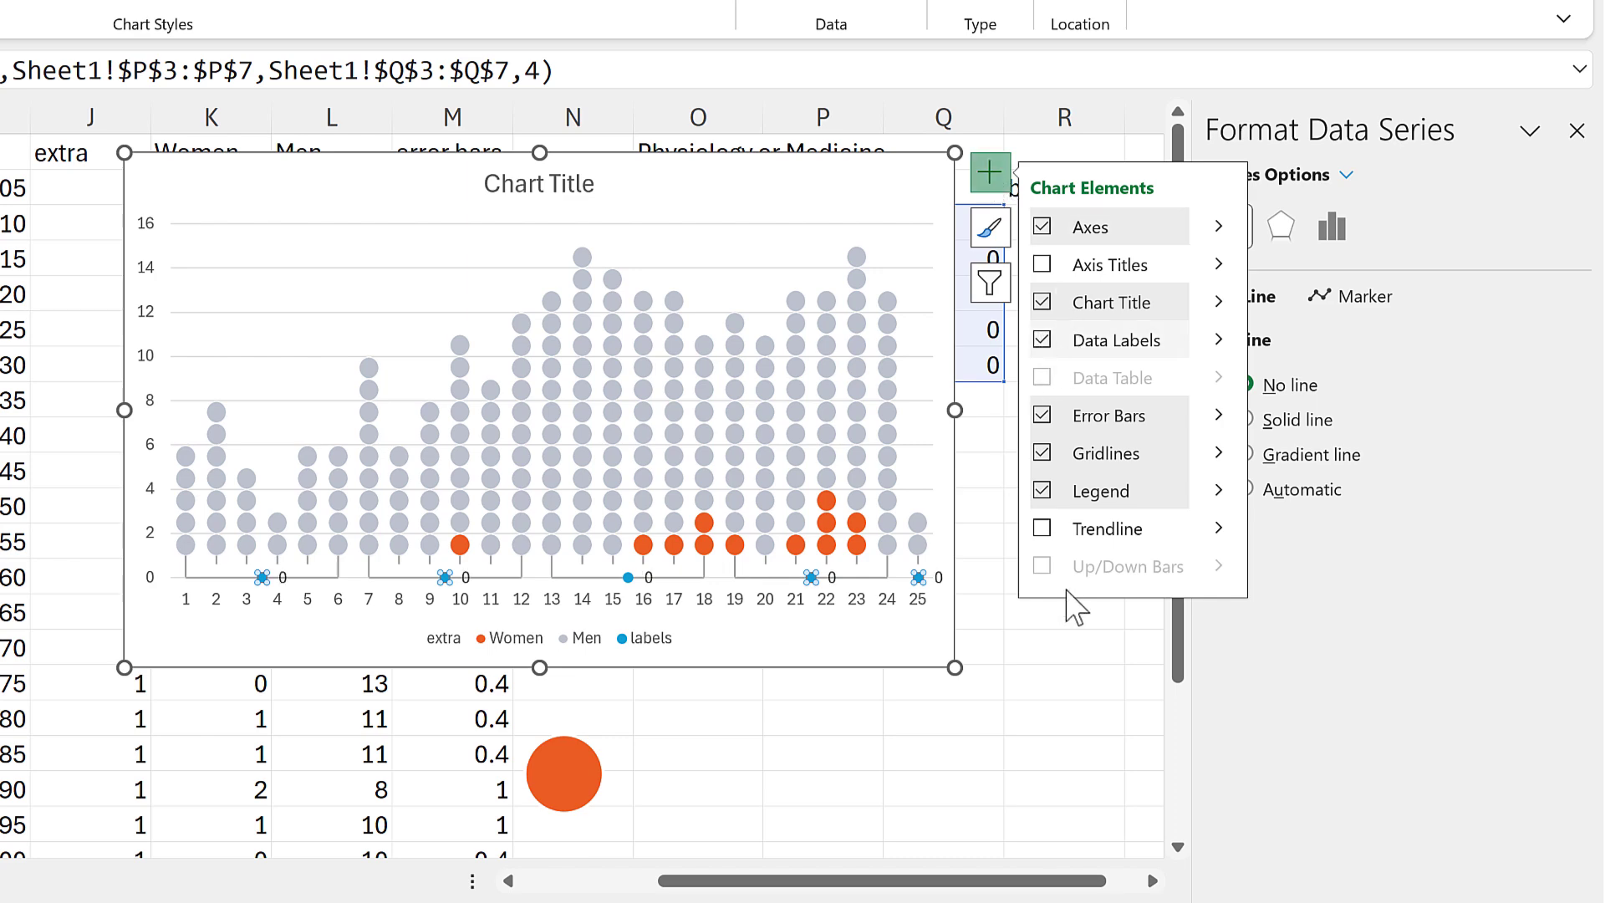
click(1023, 631)
drag(660, 166, 346, 215)
click(508, 880)
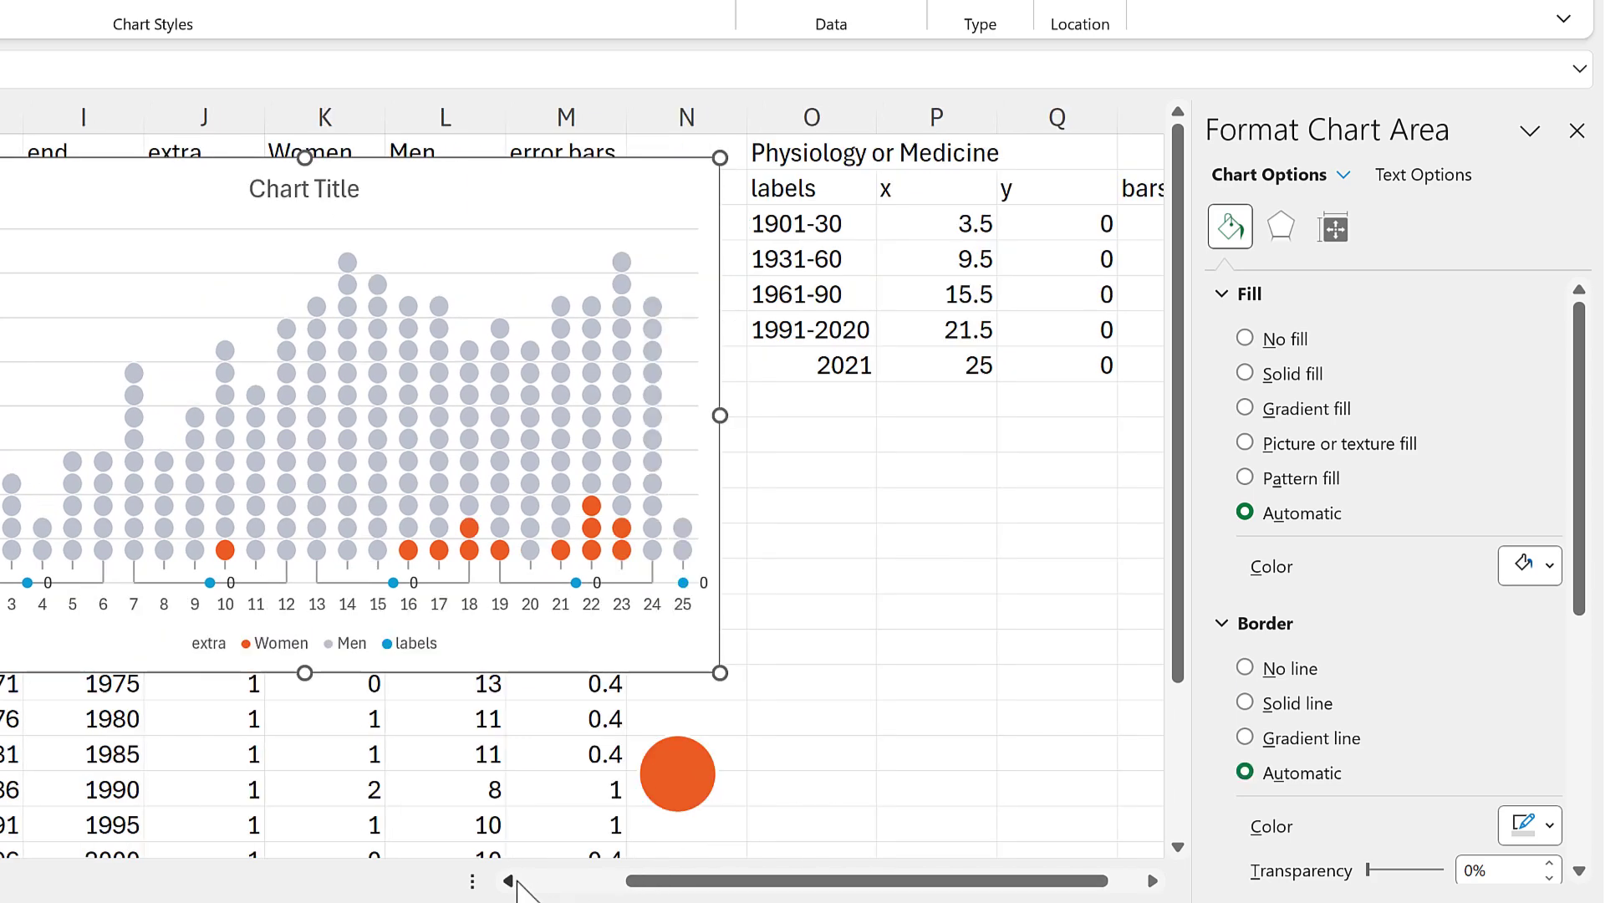
click(508, 881)
click(509, 881)
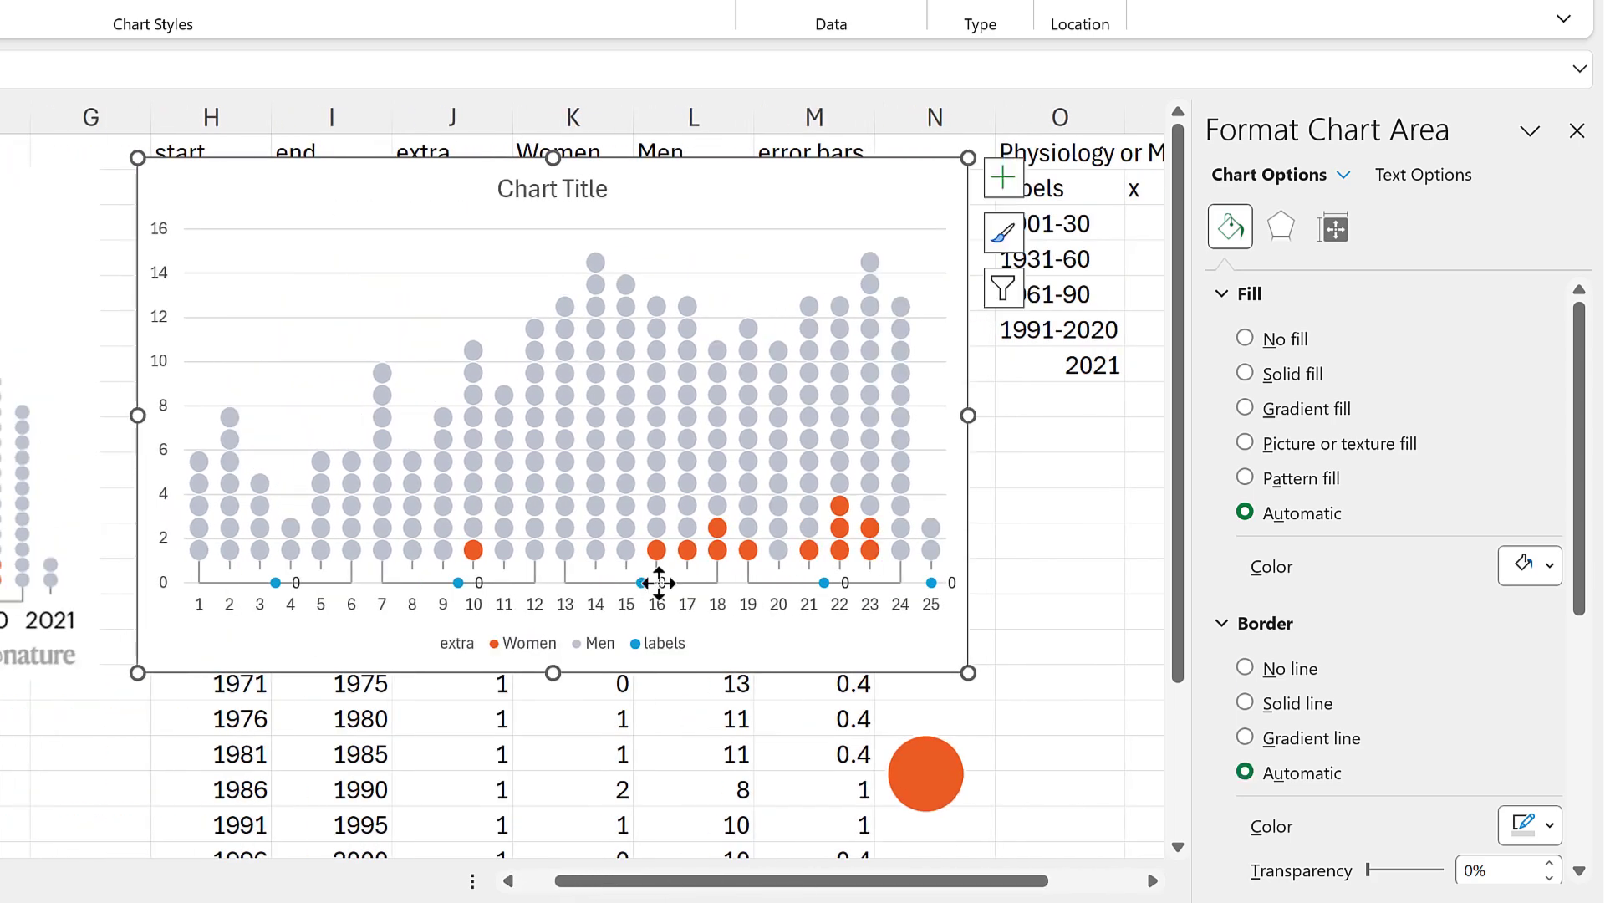
Step: Set the labels series' data labels to take their values from cells O3:O7
click(658, 583)
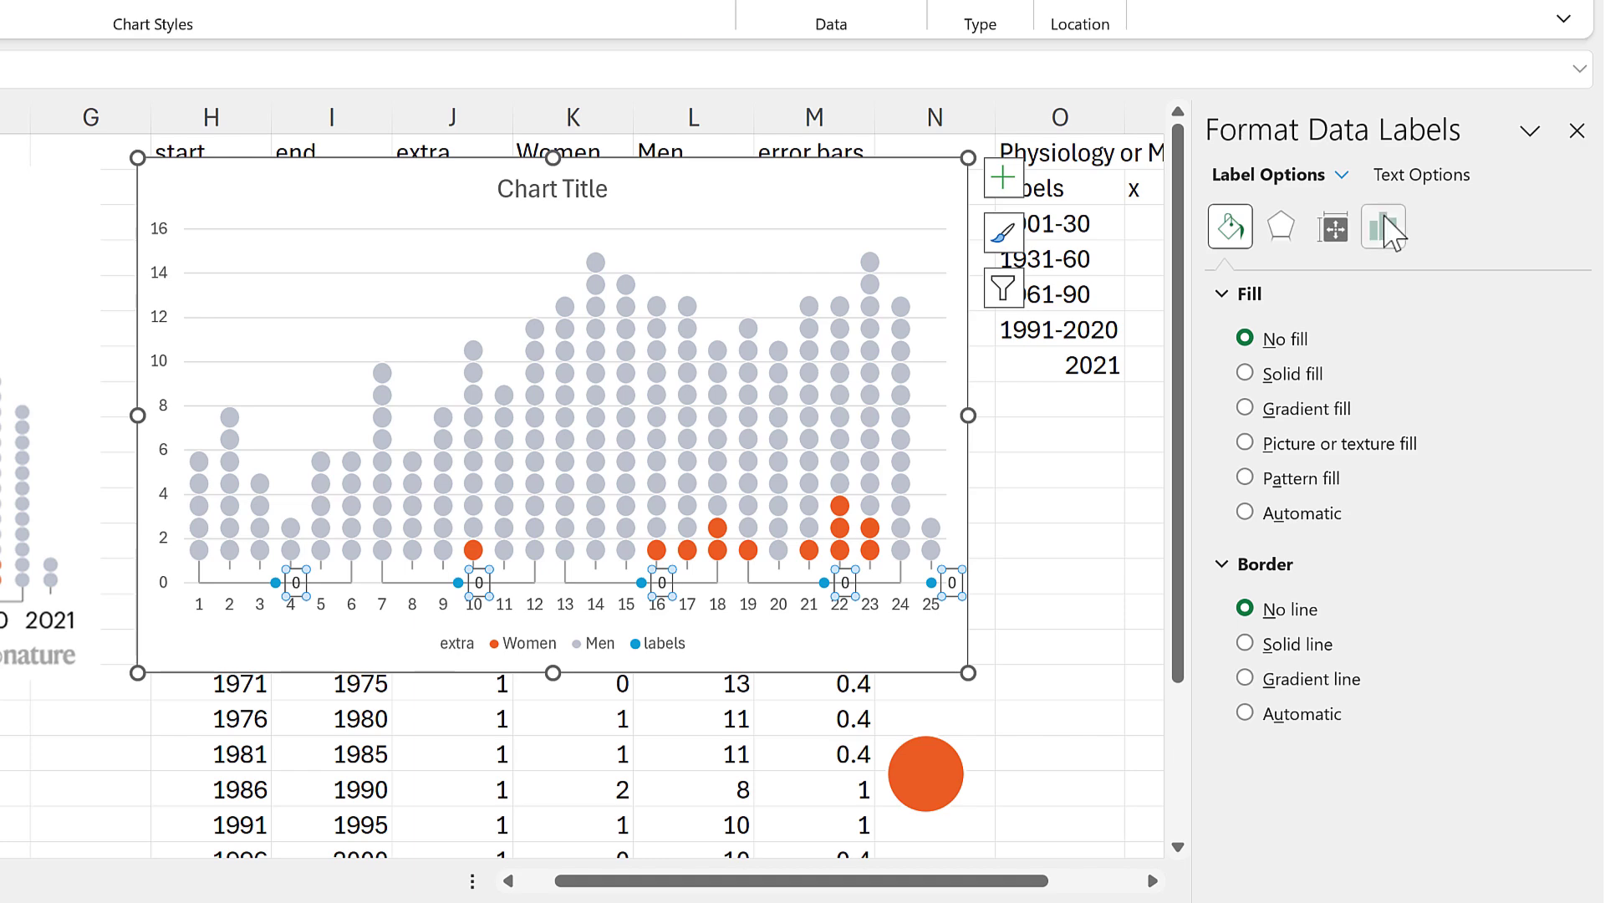
click(1384, 227)
click(1335, 297)
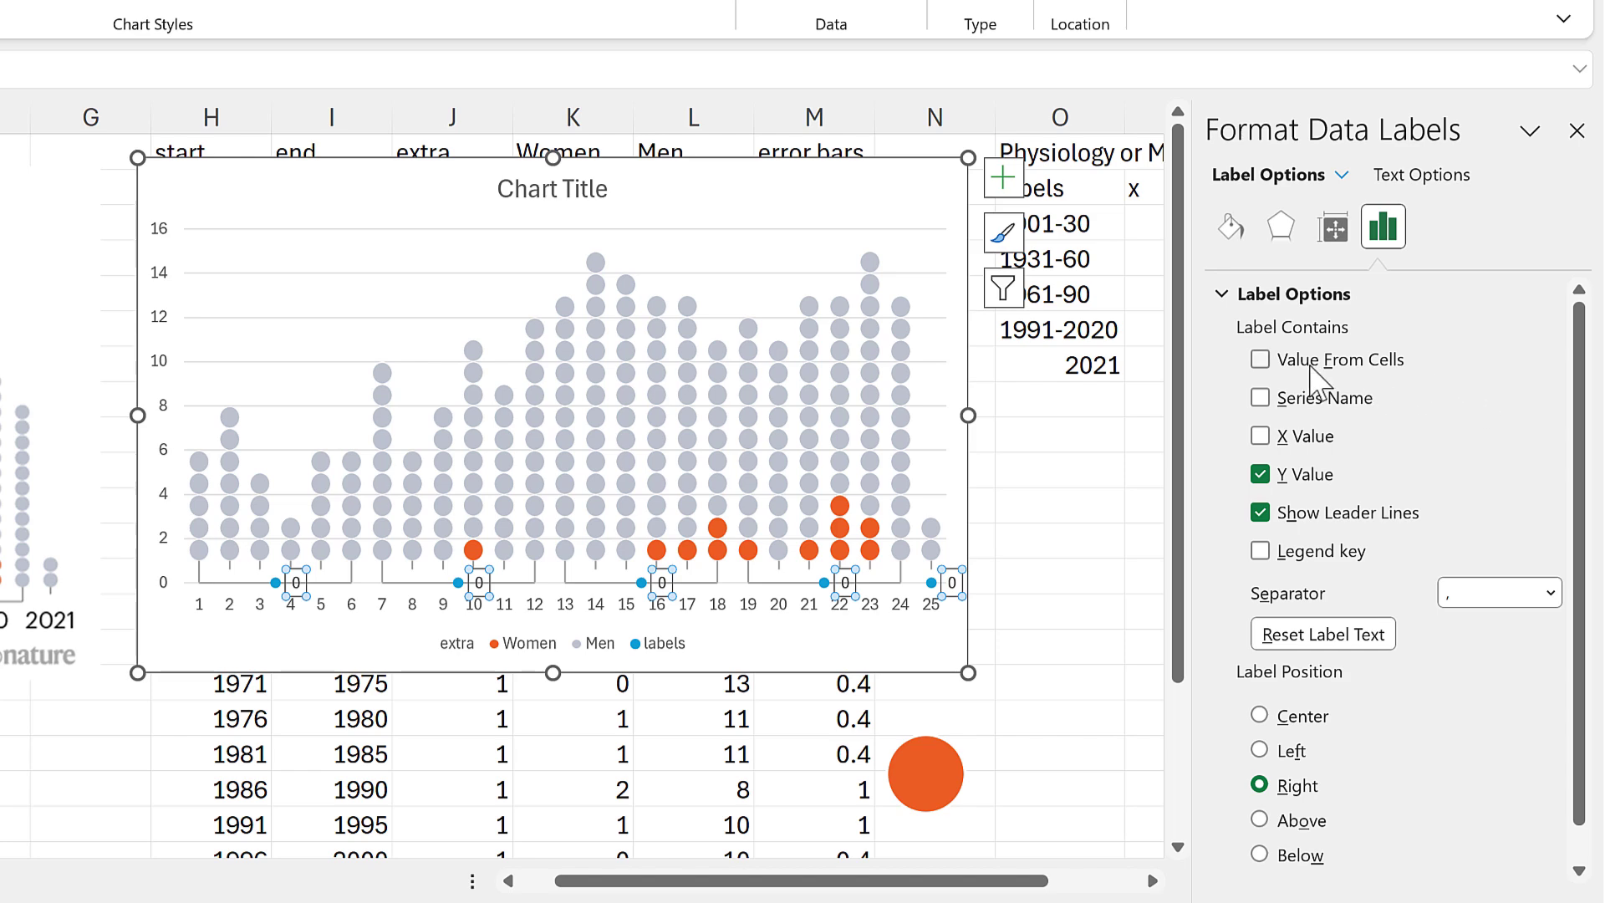
click(1258, 361)
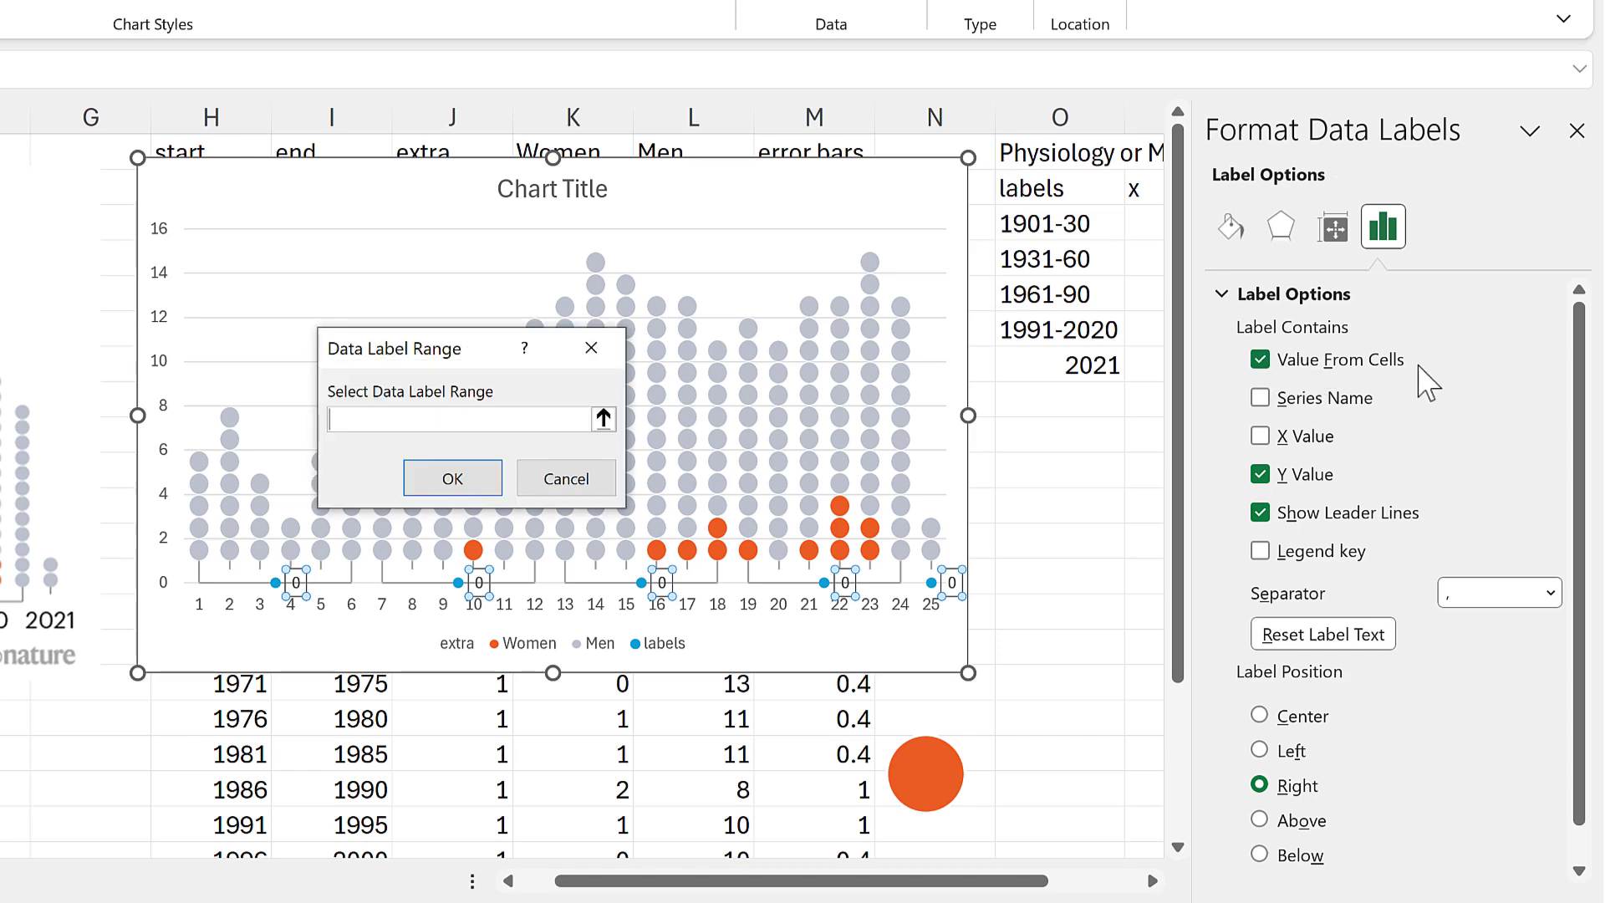
drag(1028, 222, 1074, 359)
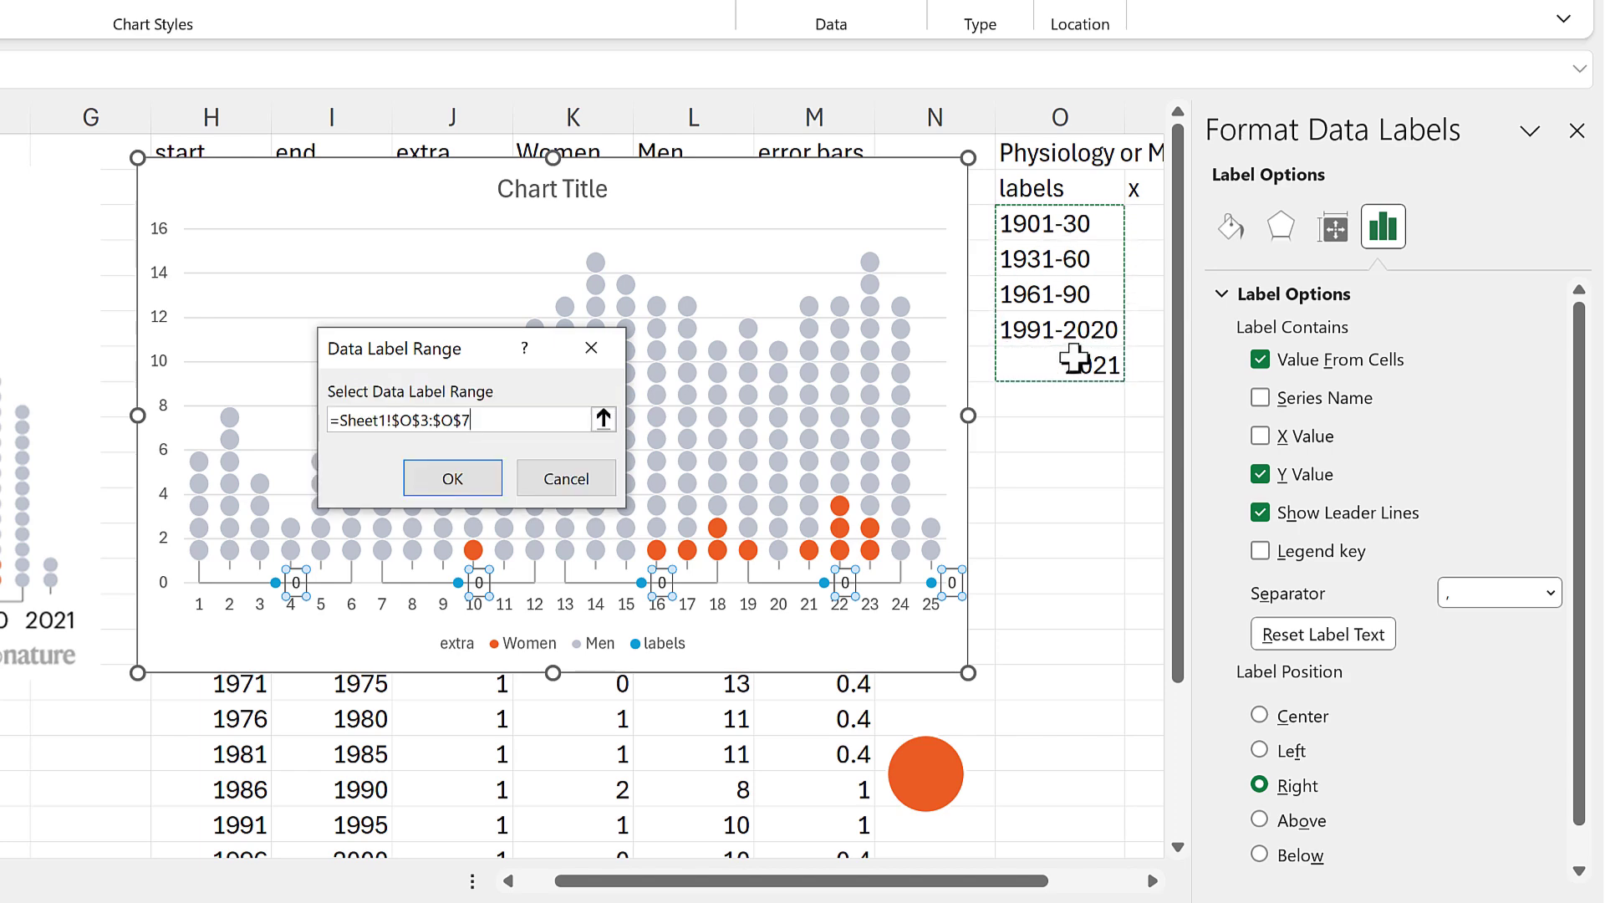
click(477, 477)
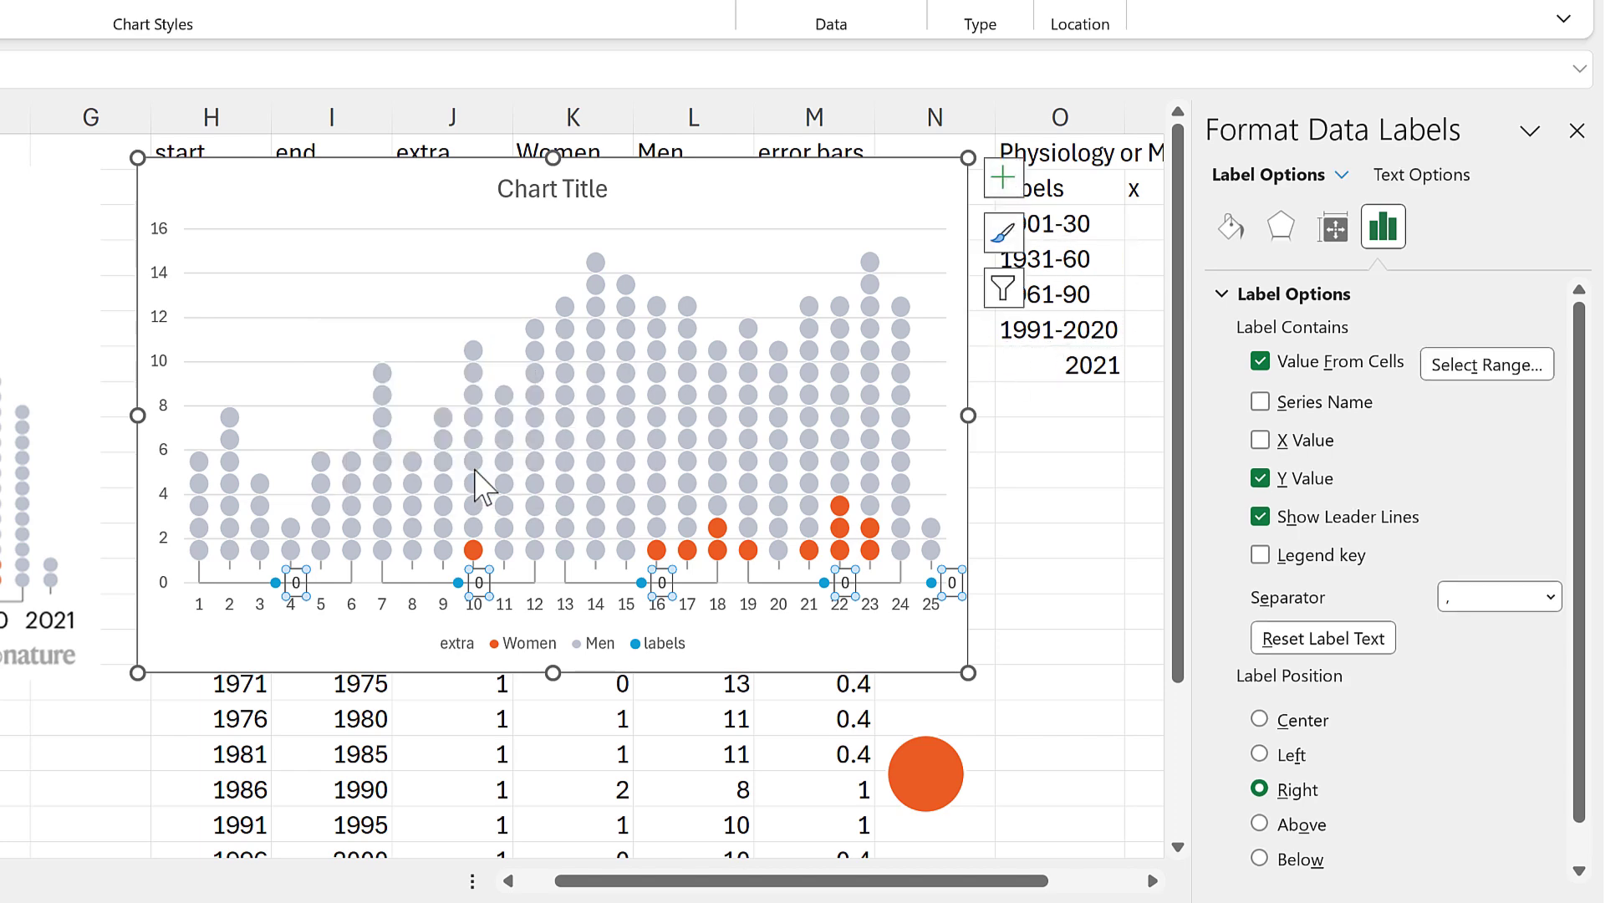
Step: Turn off the Y Value and leader lines in the data labels and position the labels Below
click(1260, 479)
click(1259, 517)
scroll(1432, 472, down, 1)
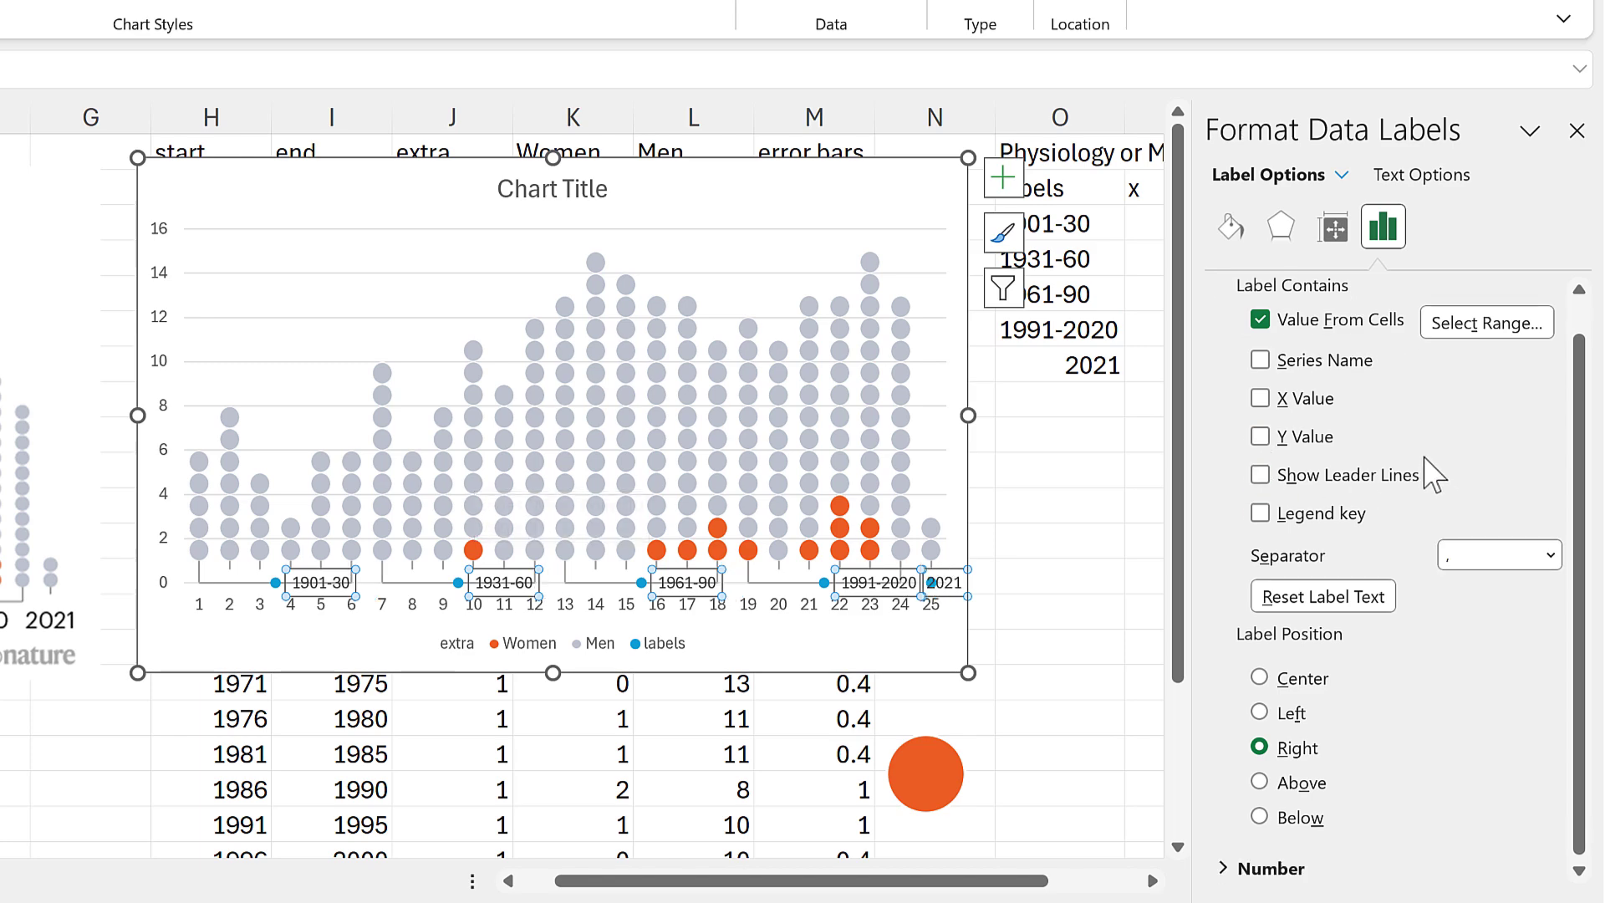
click(1260, 816)
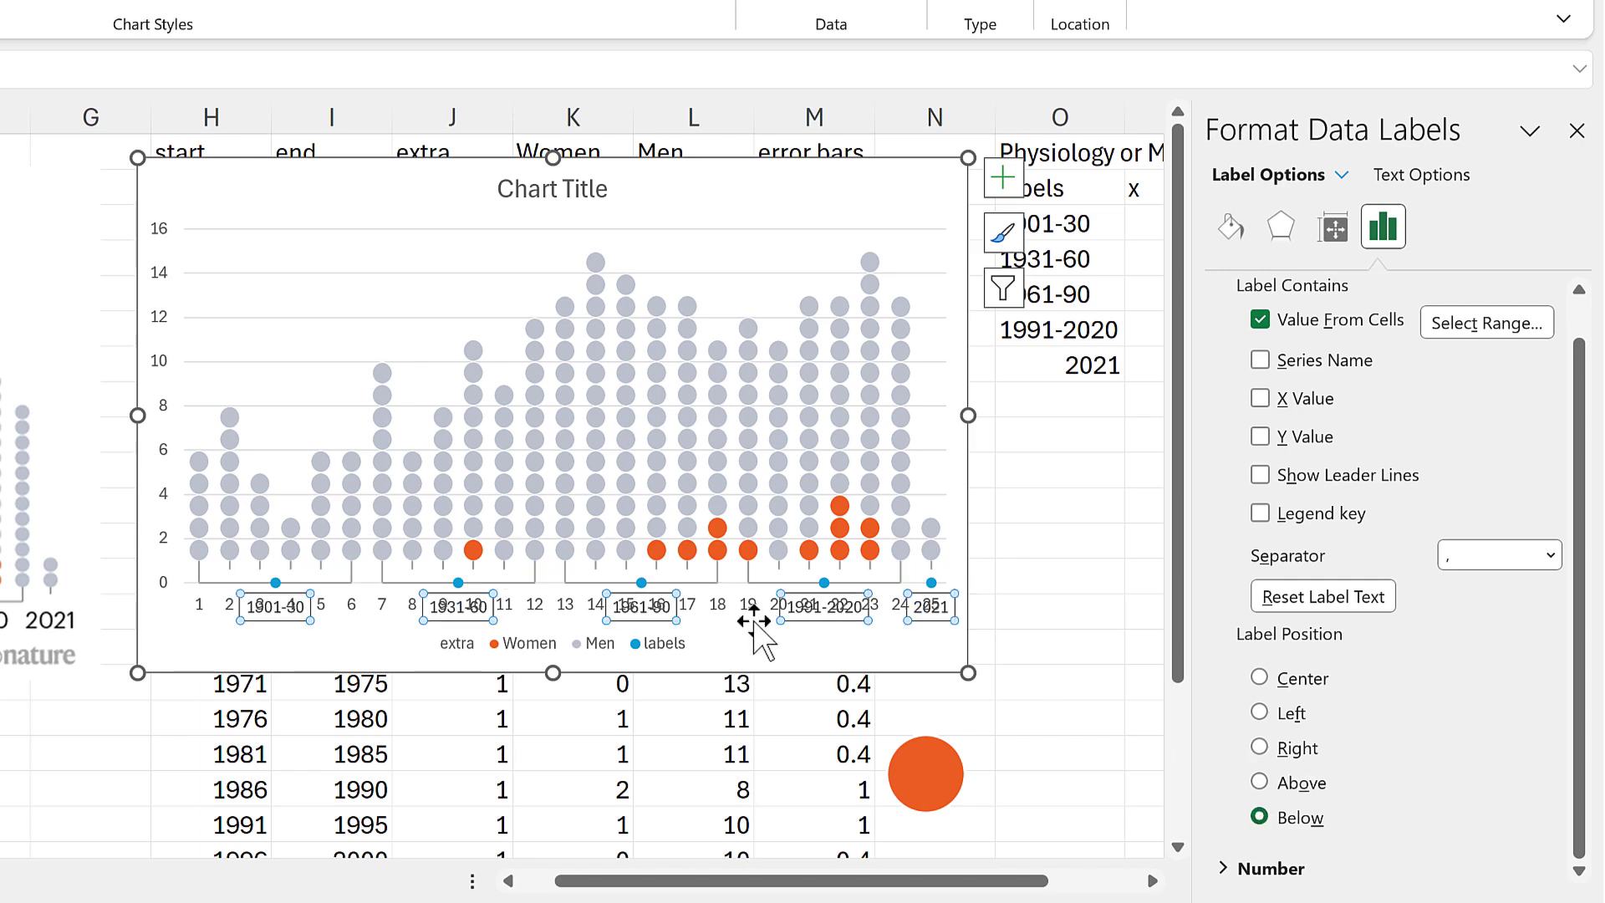
Step: Delete the chart's horizontal axis, vertical axis and gridlines
click(728, 604)
click(715, 609)
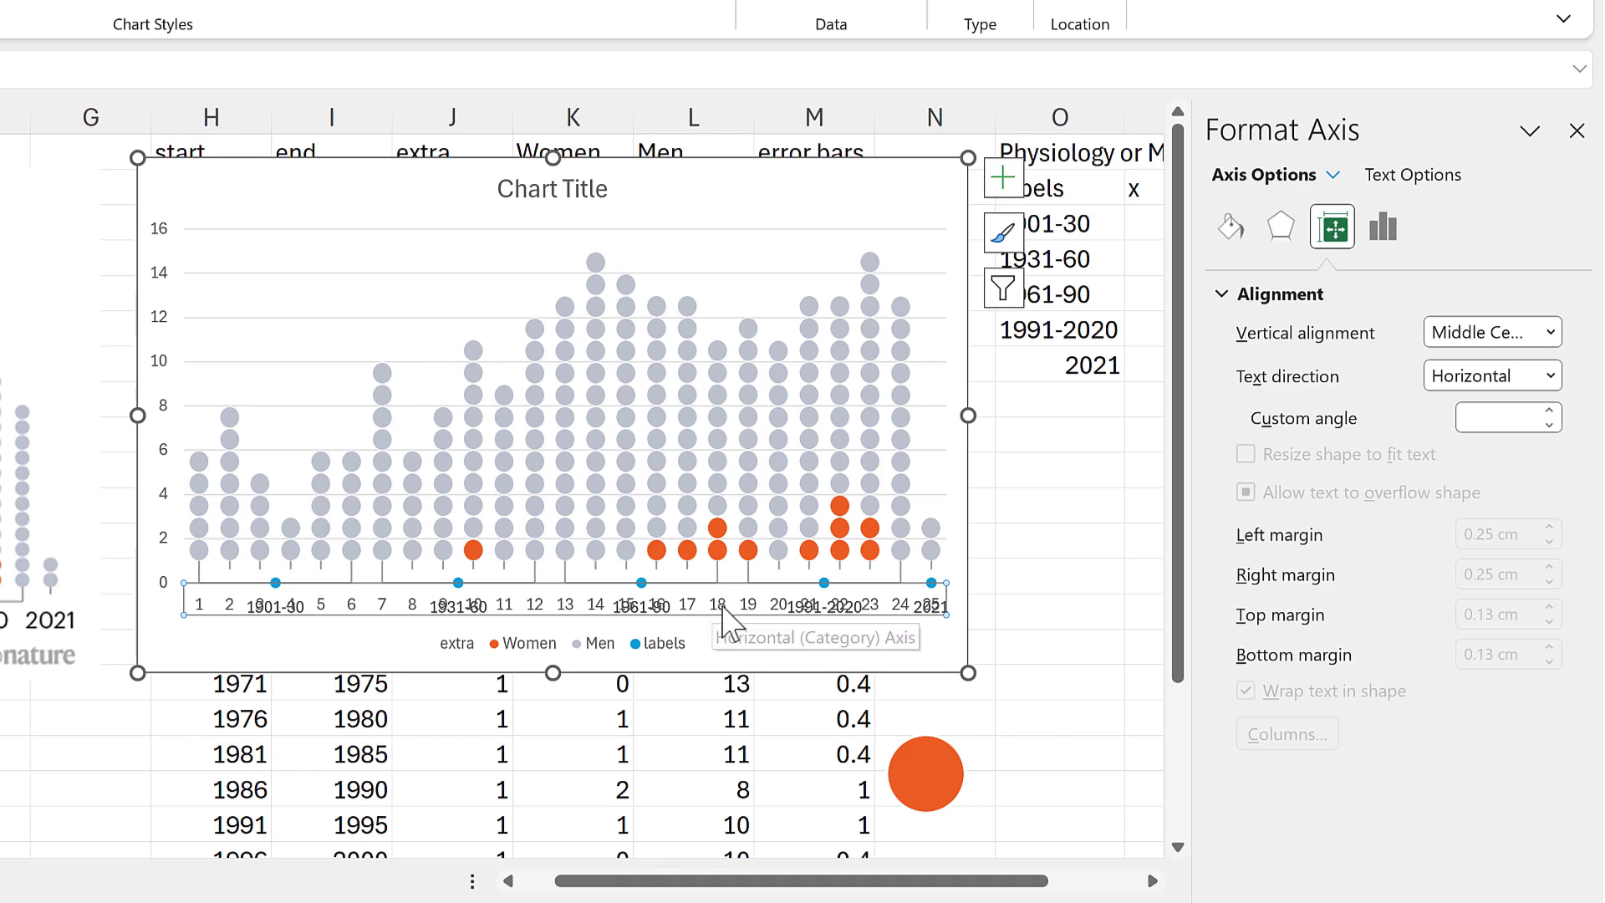
key(Delete)
click(170, 346)
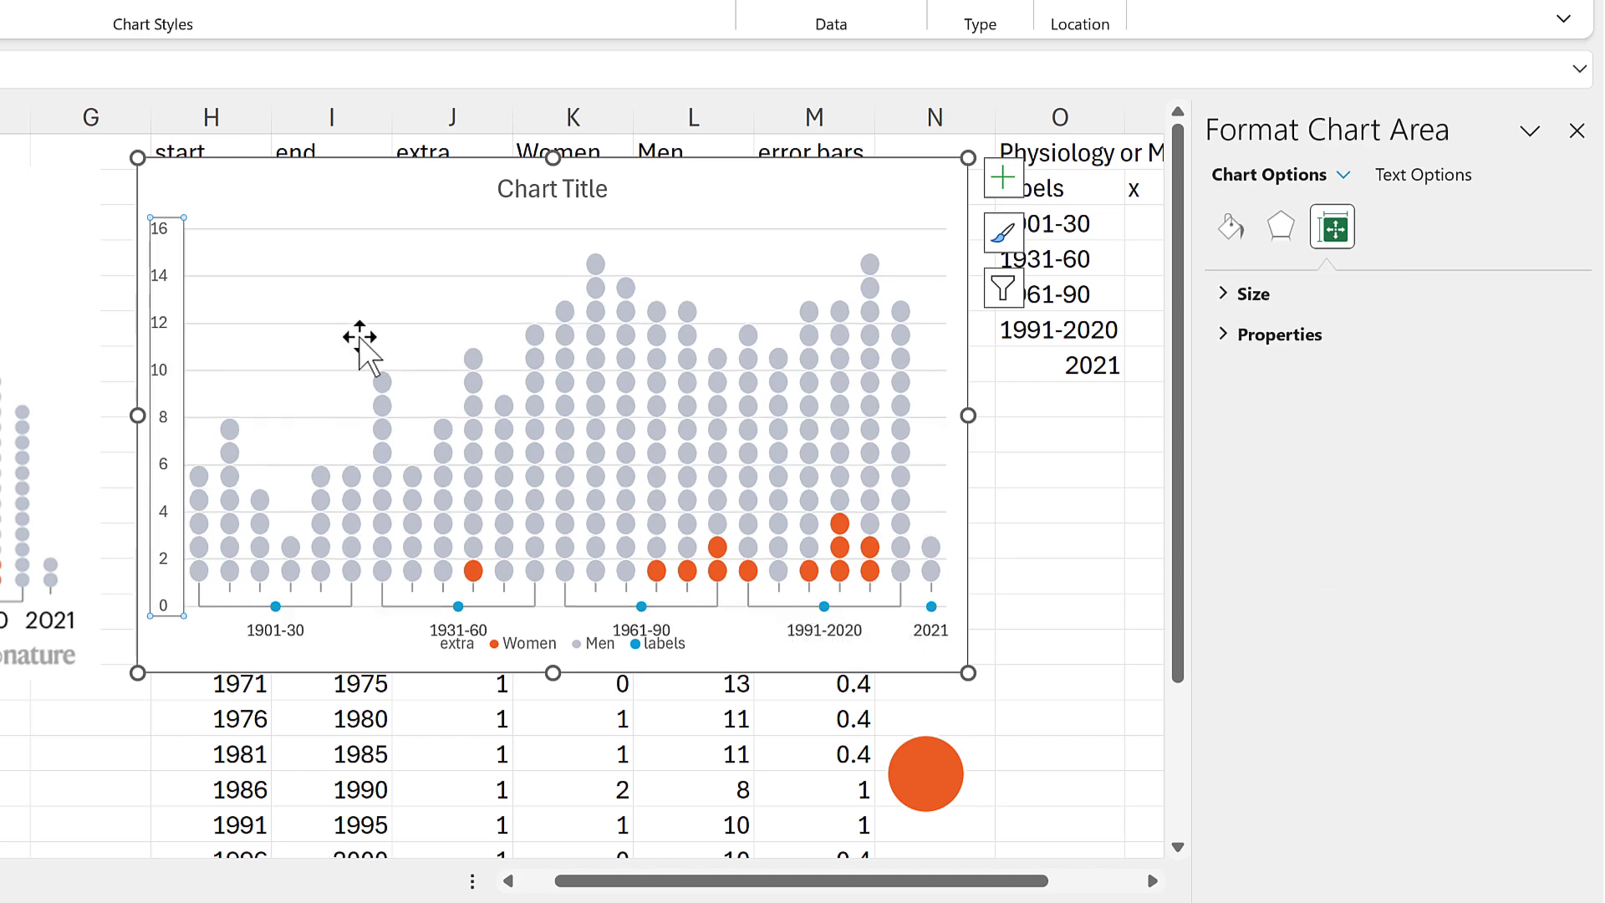
key(Delete)
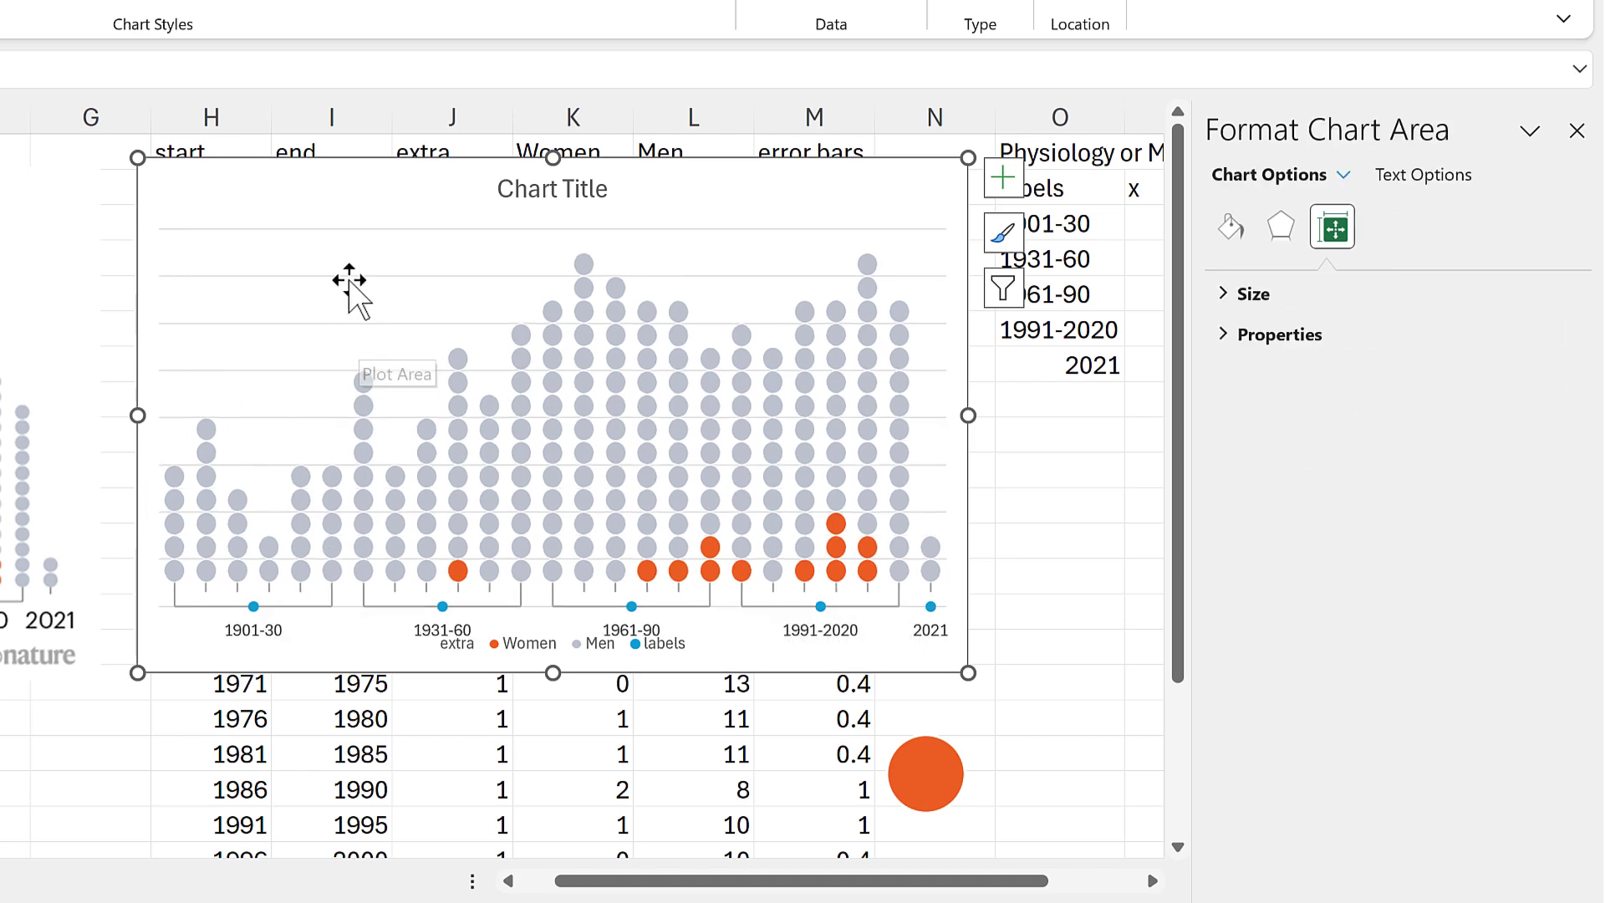
click(360, 276)
key(Delete)
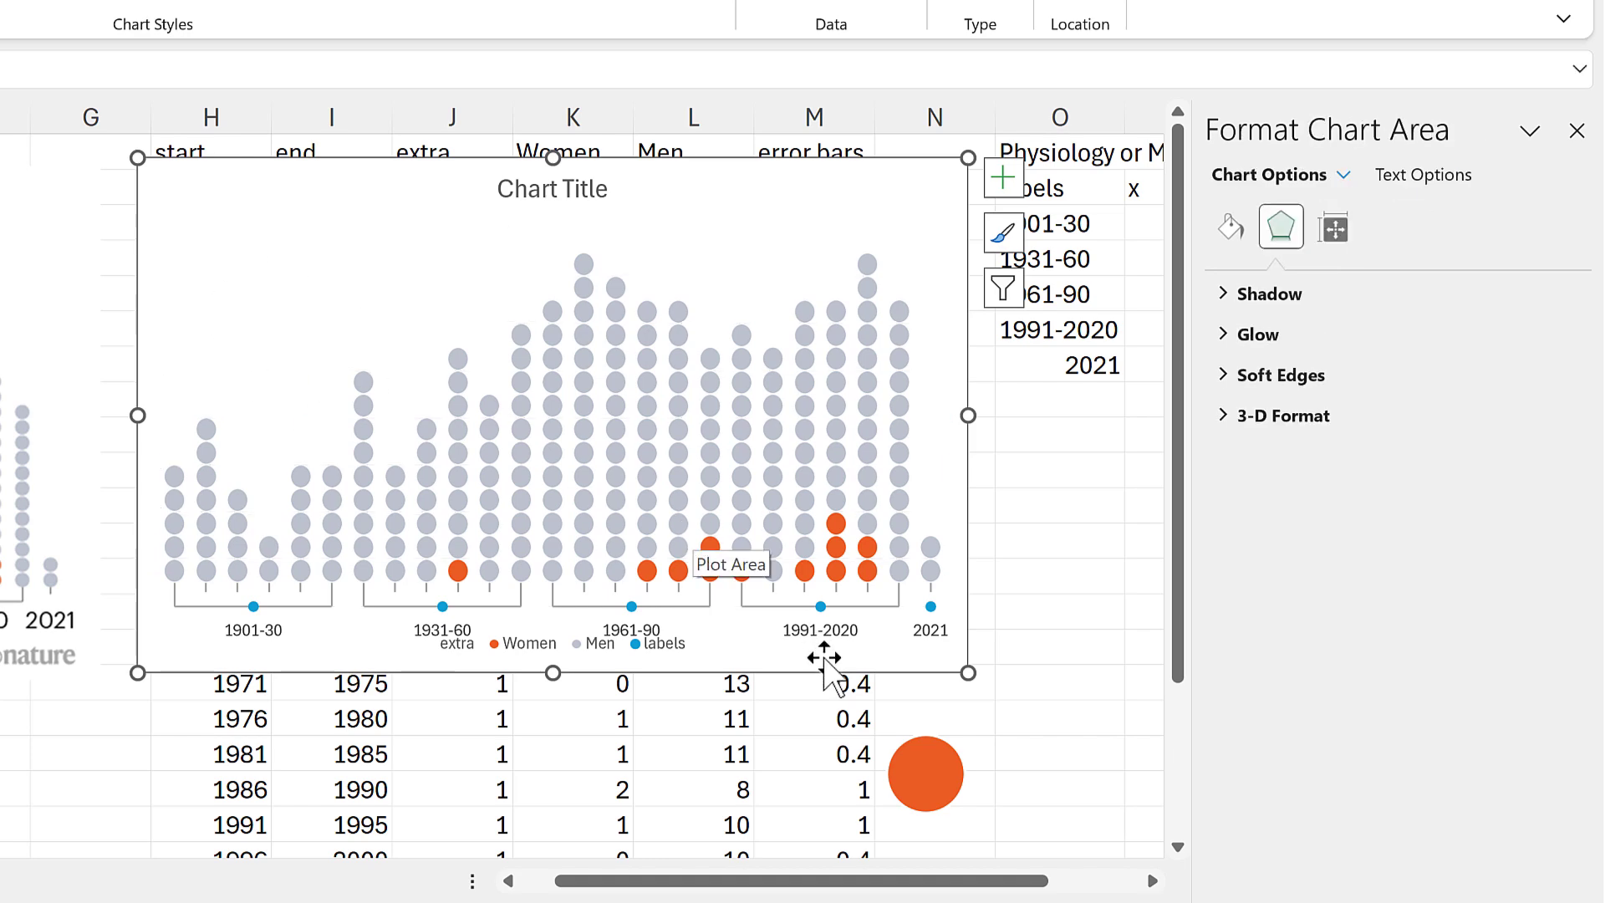
Step: Set the markers of the labels series to None and close the formatting pane
click(822, 607)
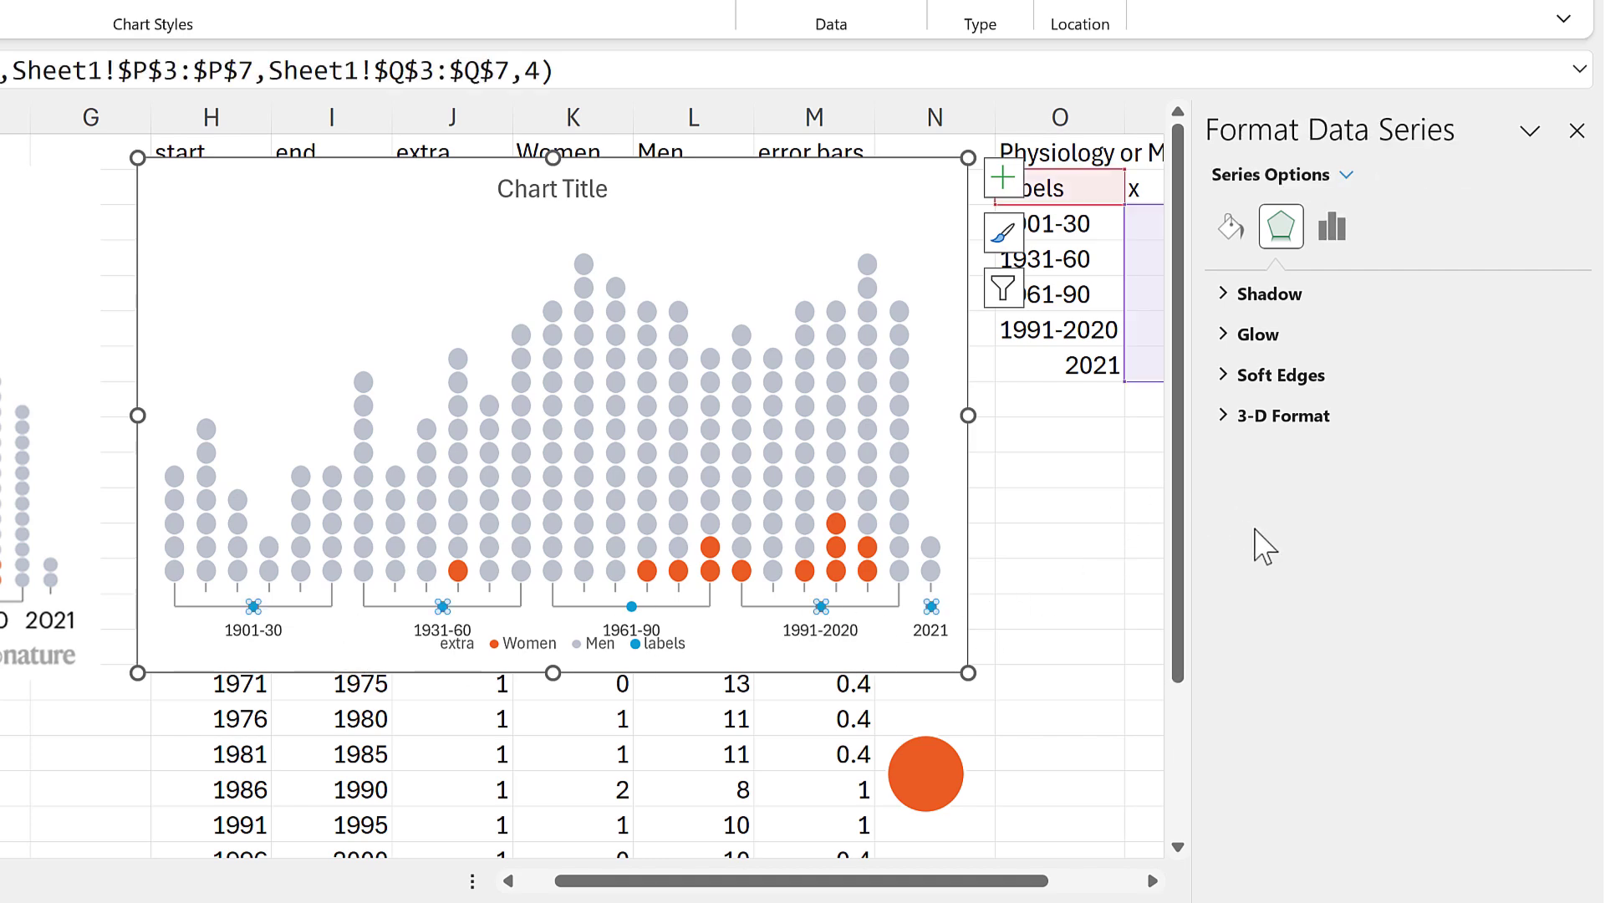
click(1229, 225)
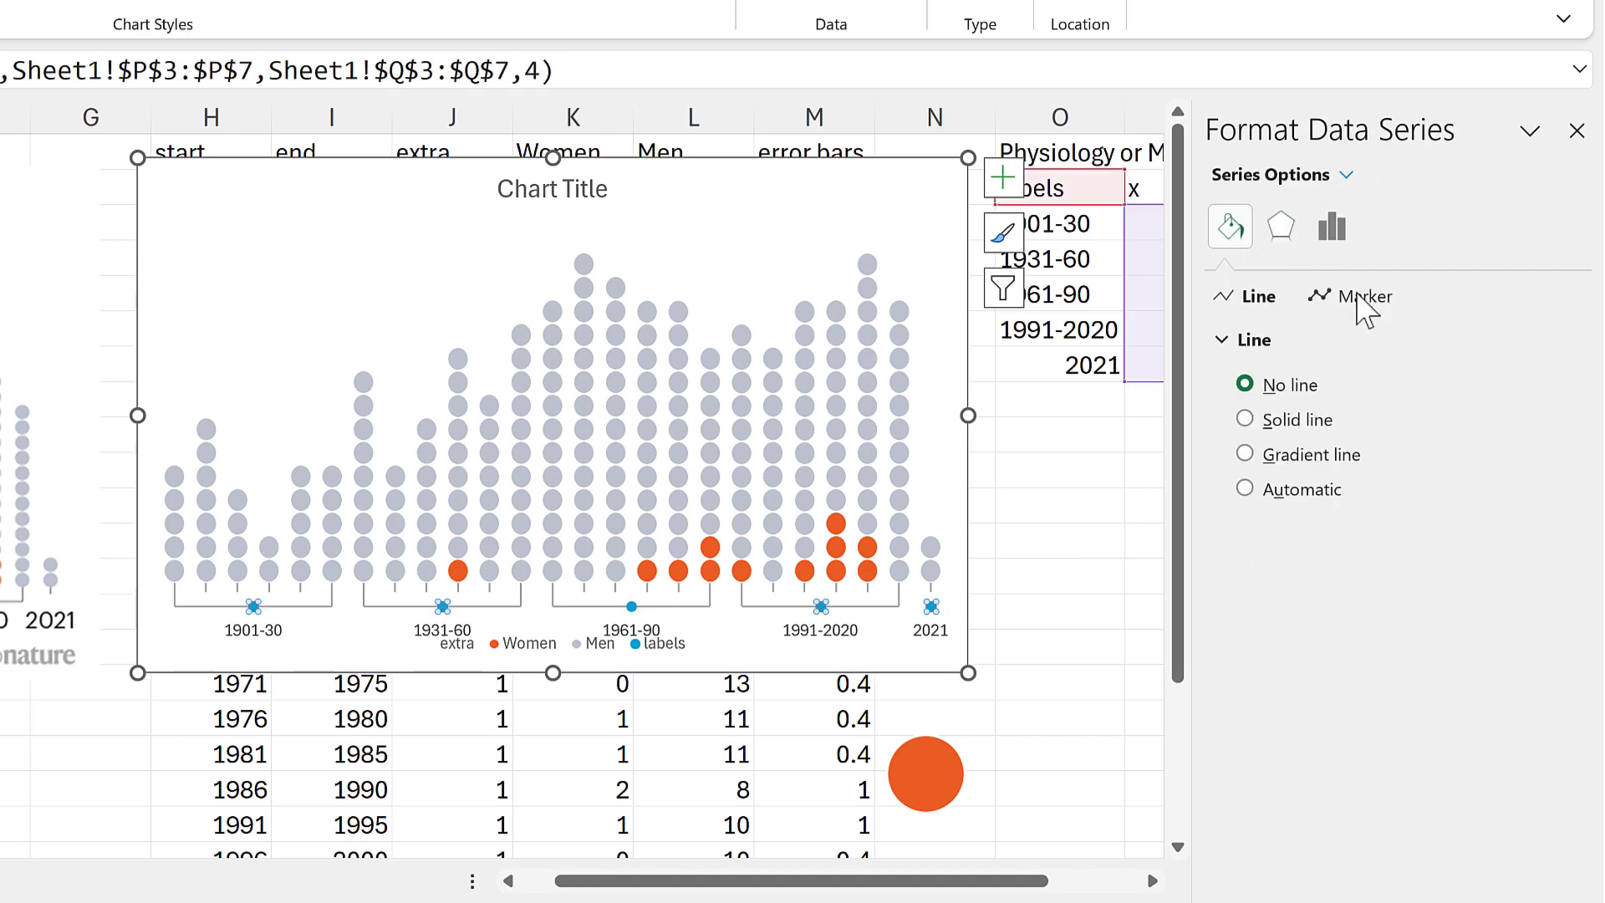
click(1363, 297)
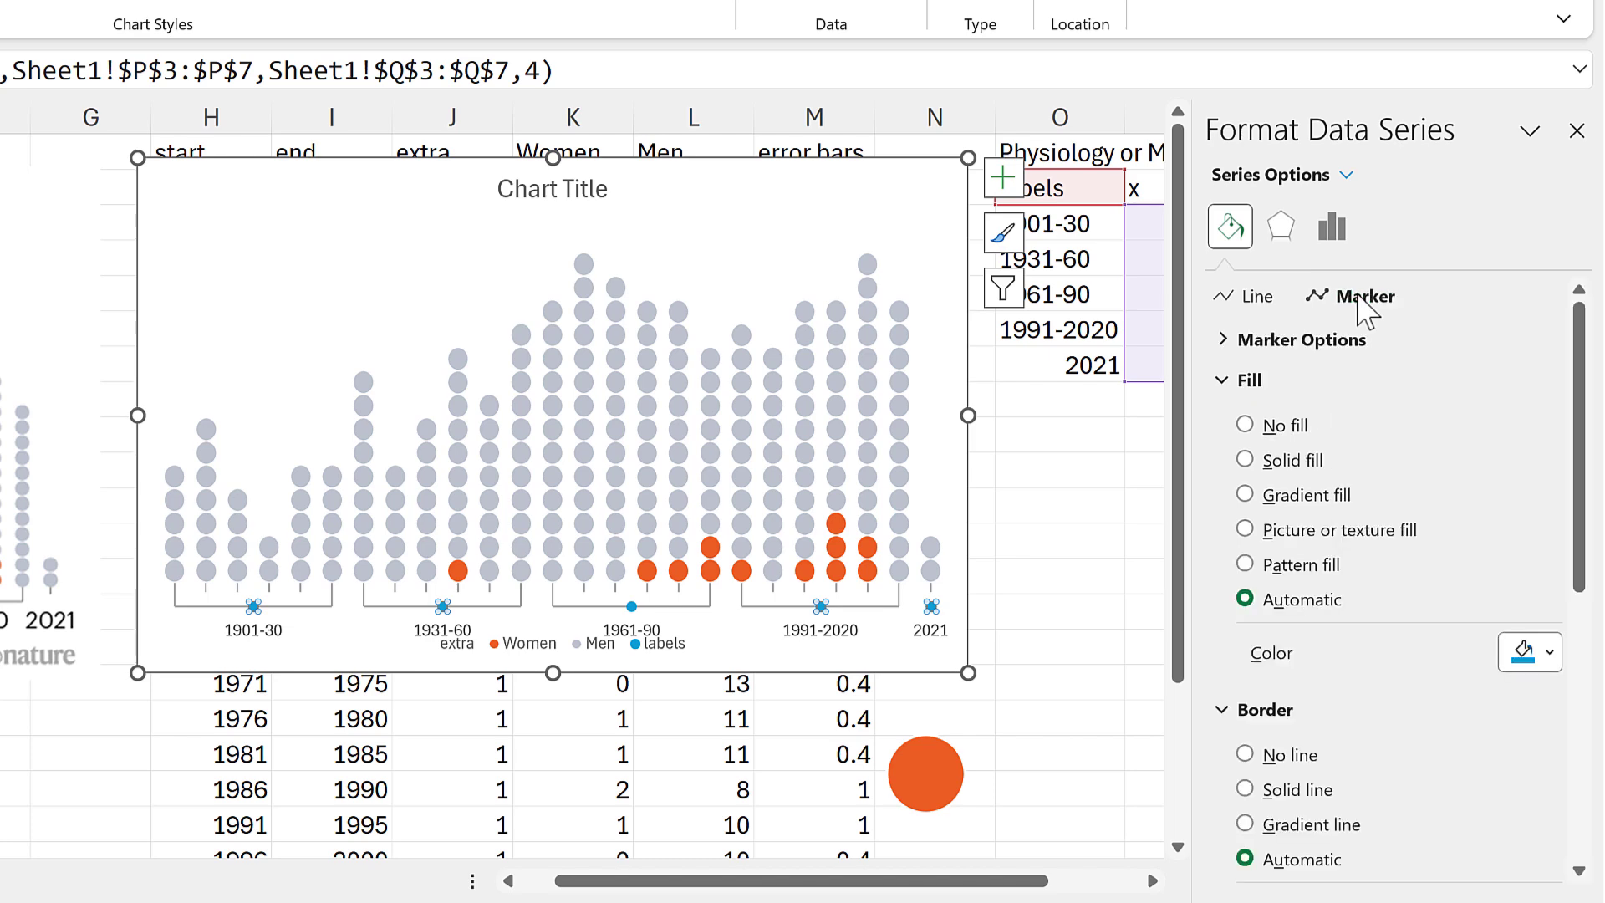
click(1334, 342)
click(1292, 415)
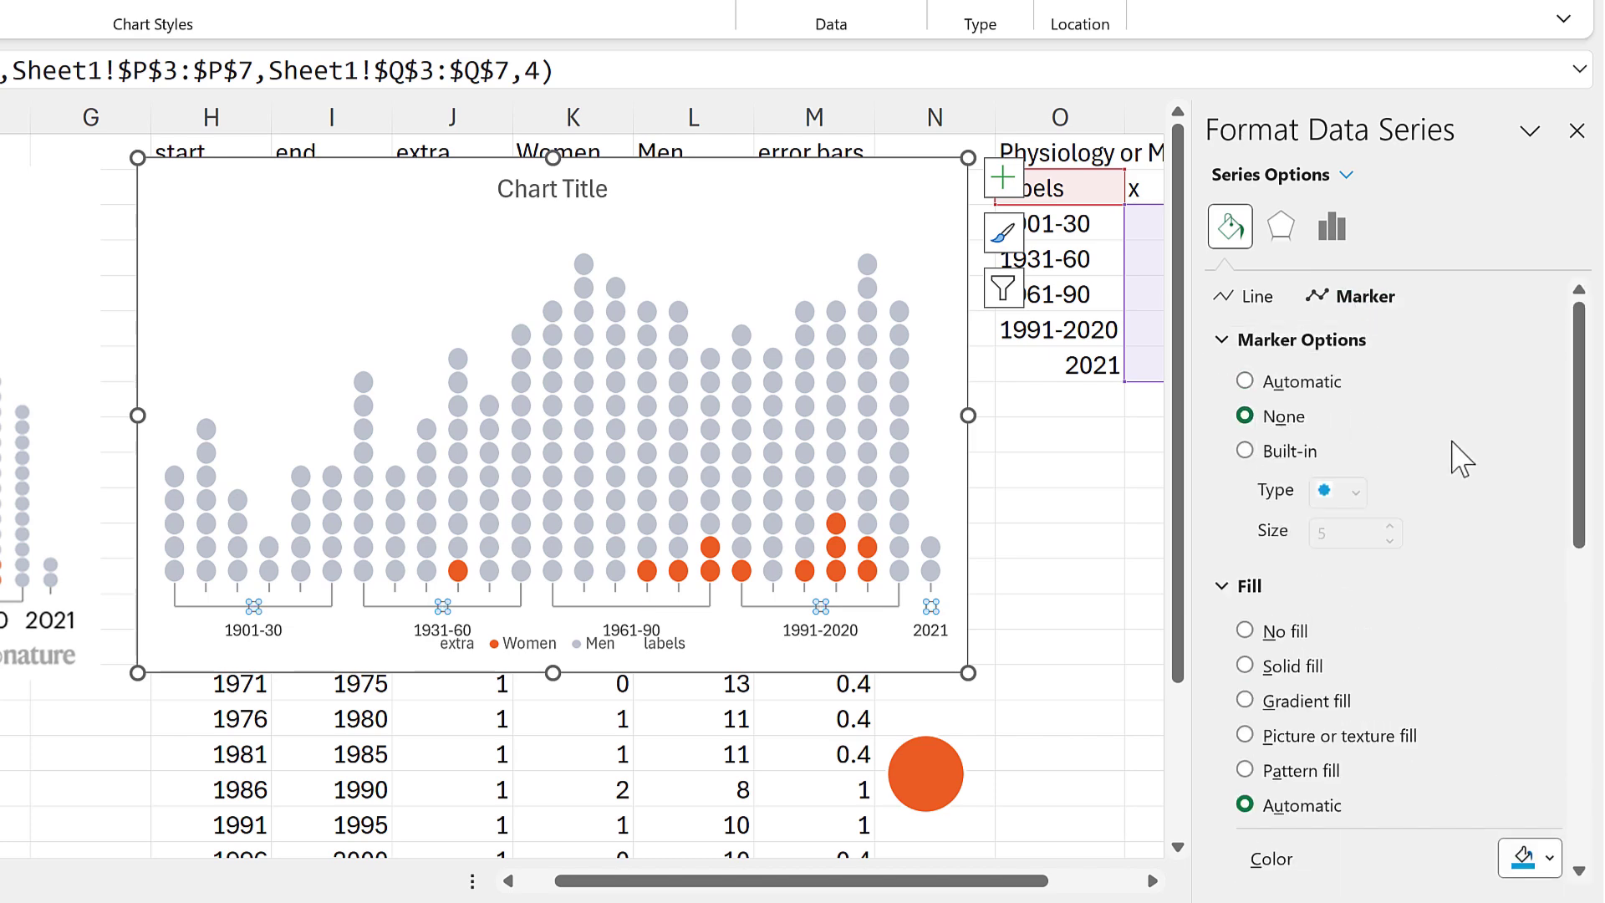
click(1054, 482)
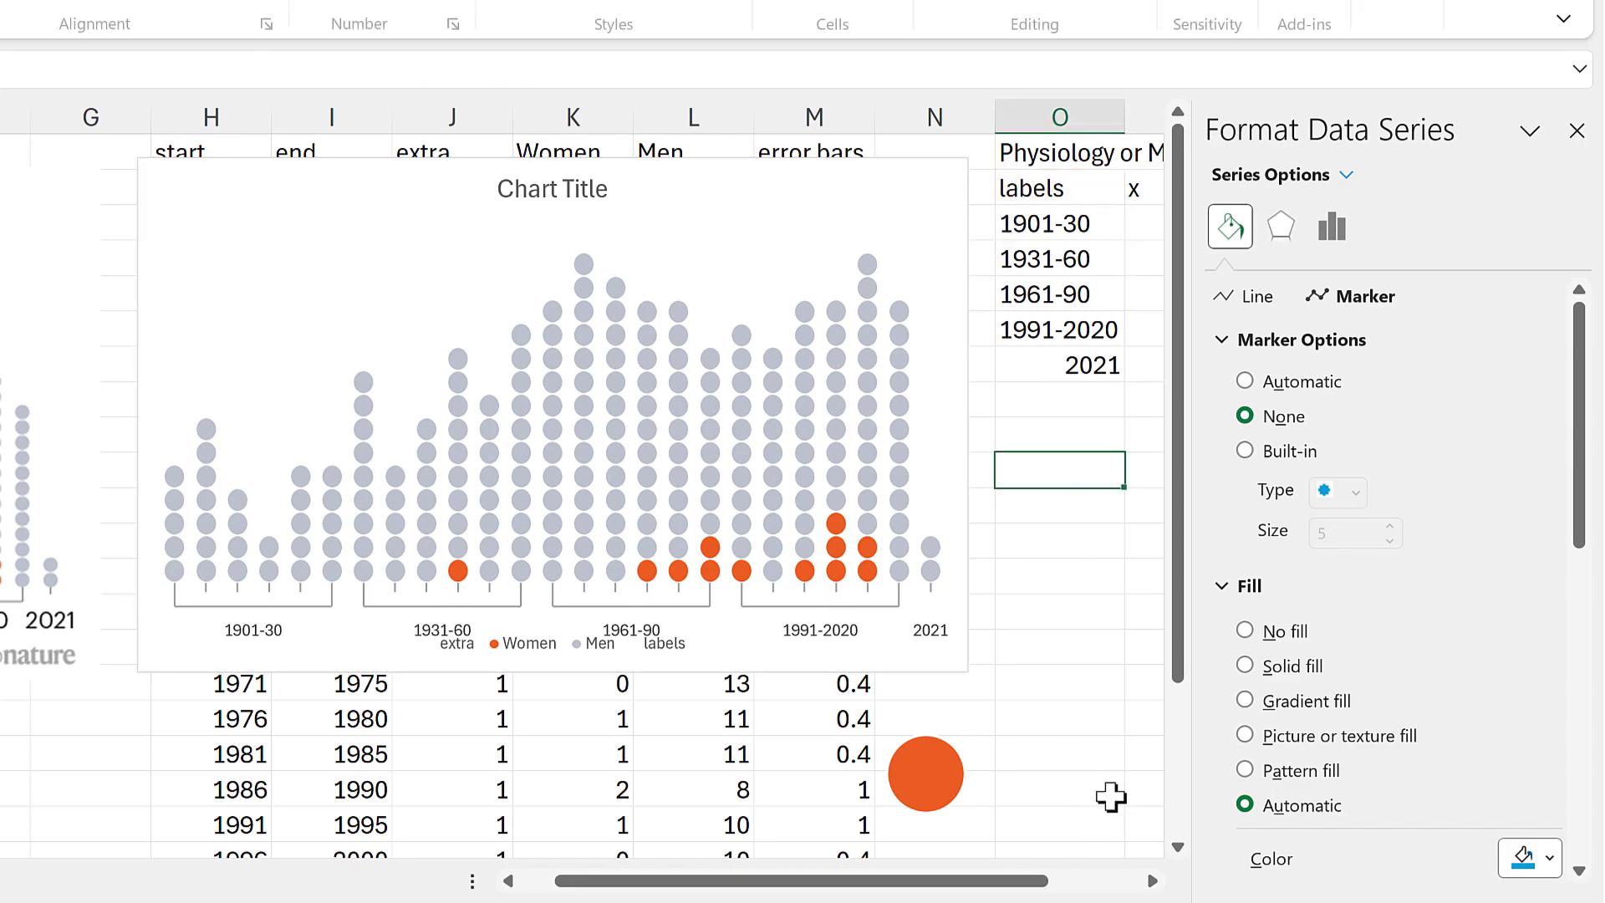
click(1577, 130)
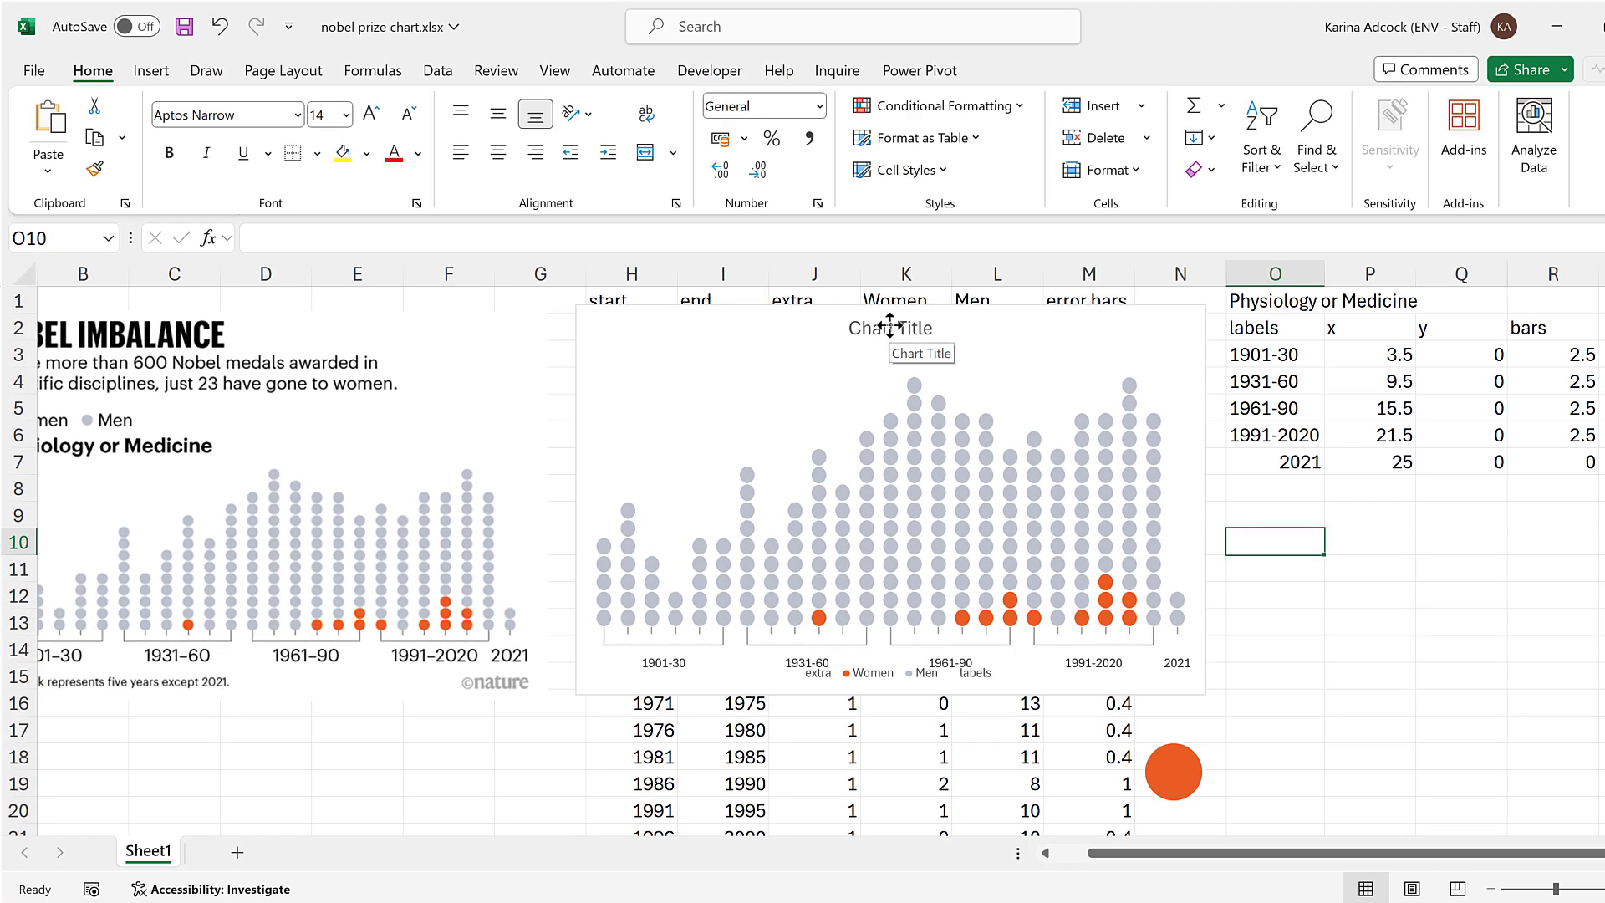
Step: Link the chart title to cell O1 with the formula =Sheet1!$O$1
click(889, 326)
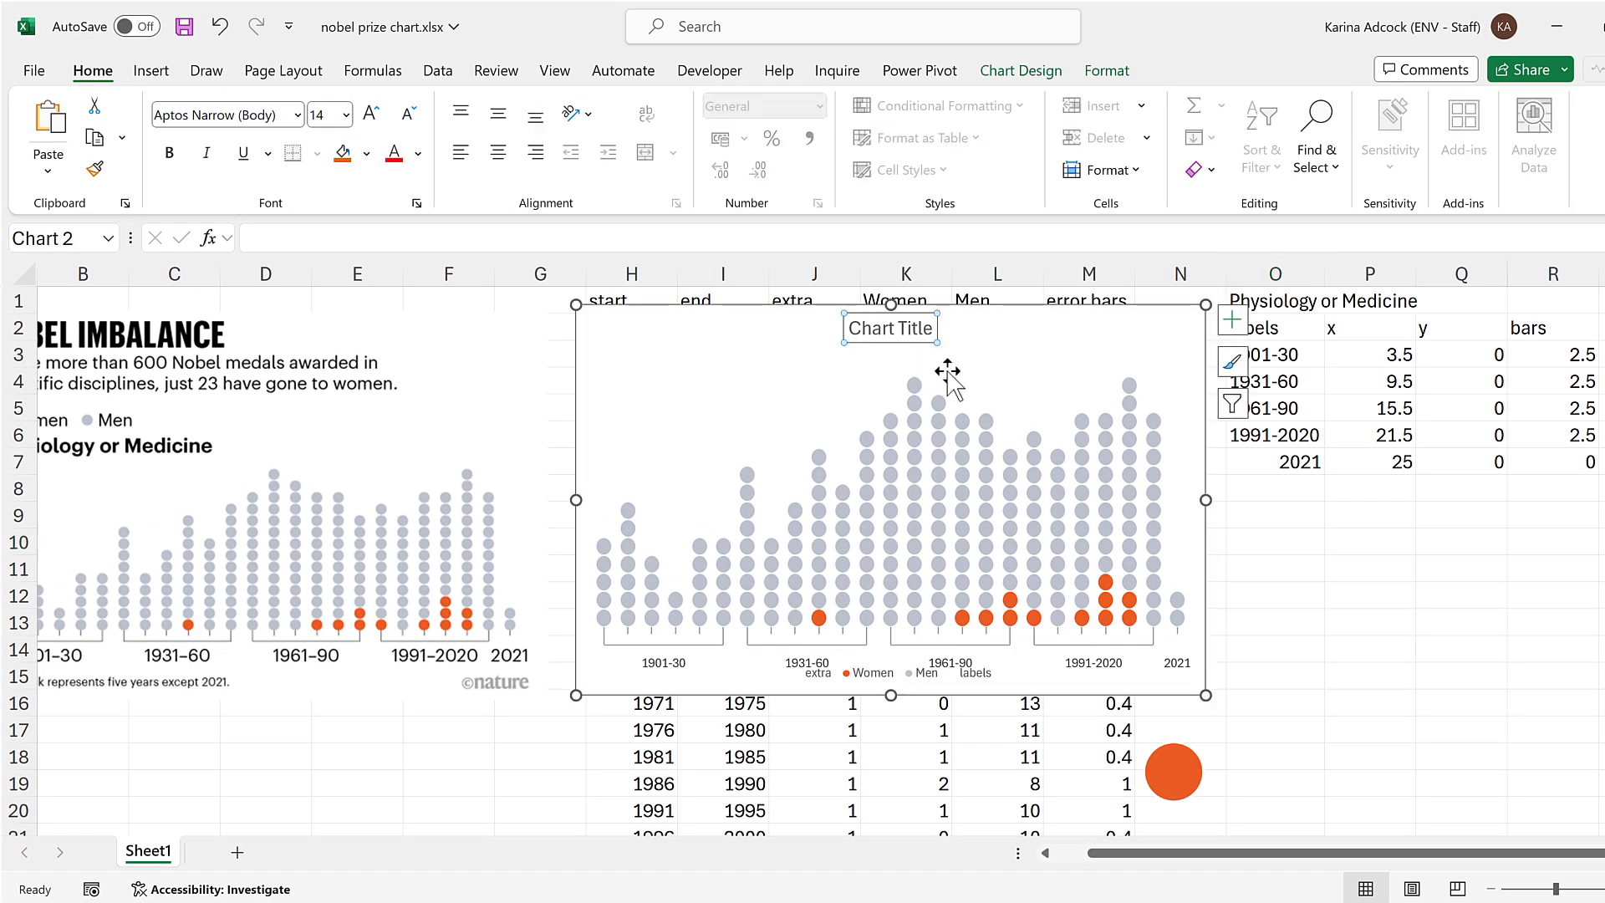
click(874, 241)
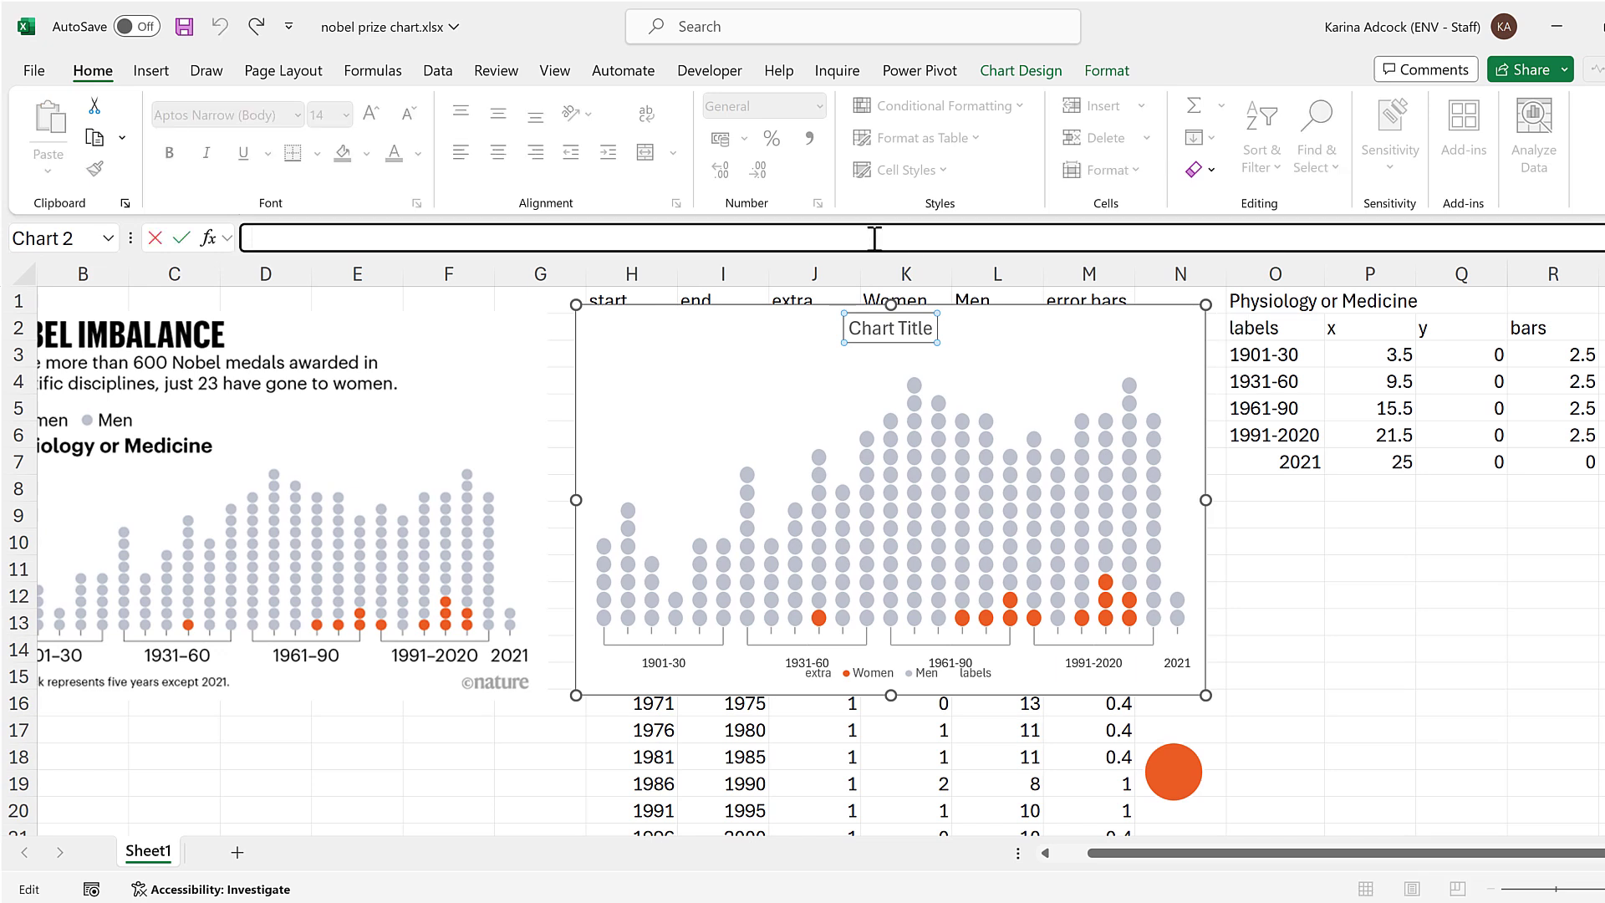
text(=)
click(1264, 303)
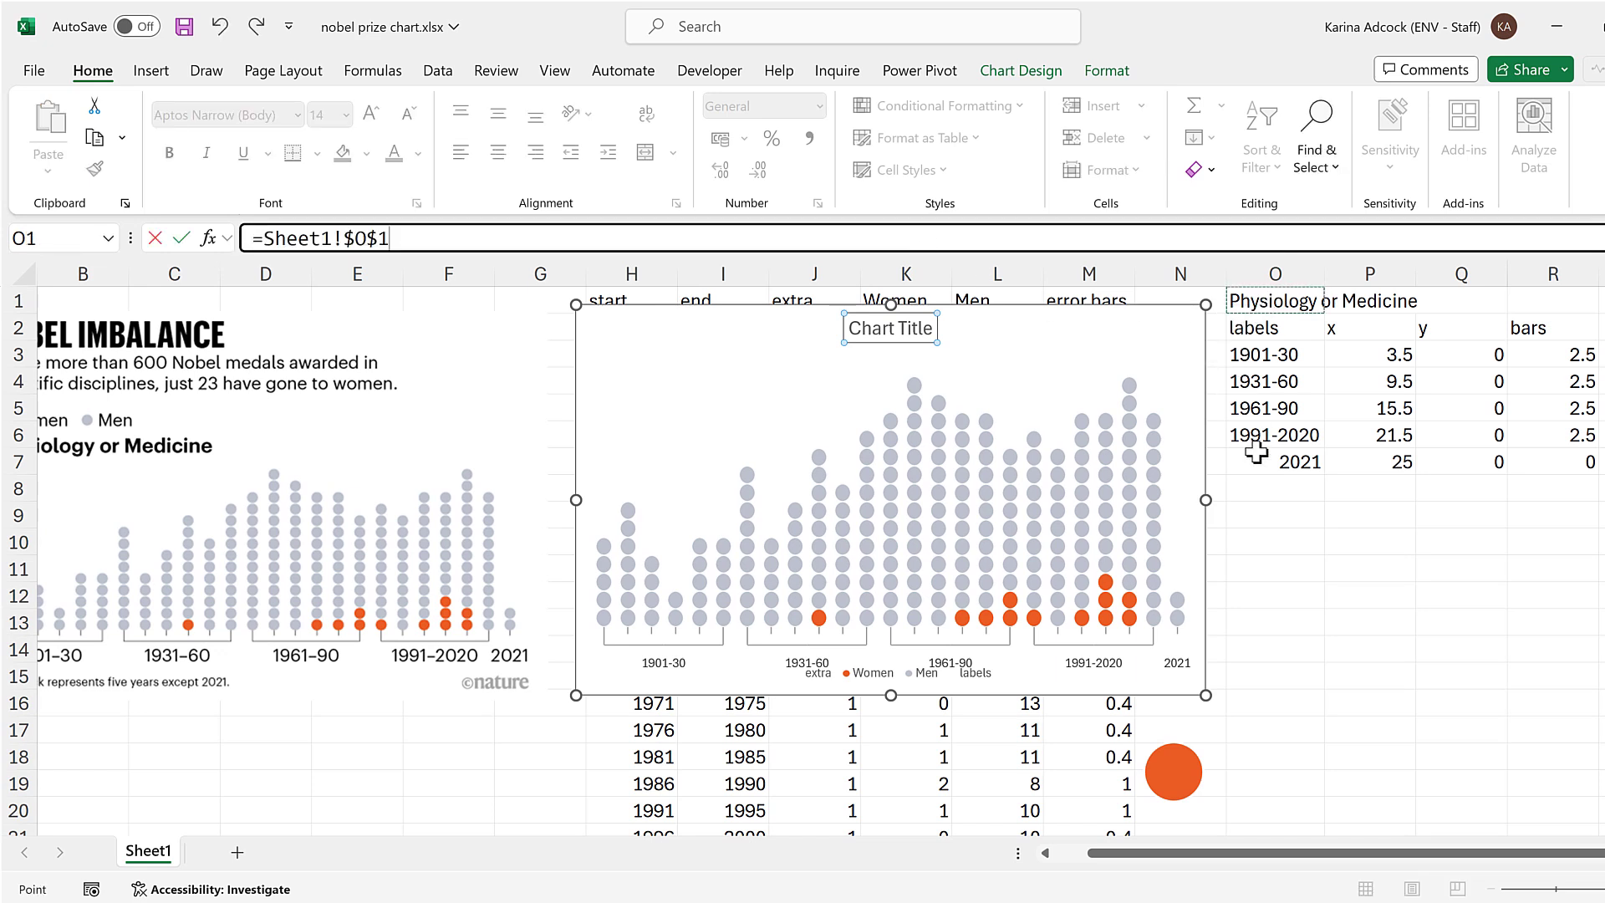
key(Return)
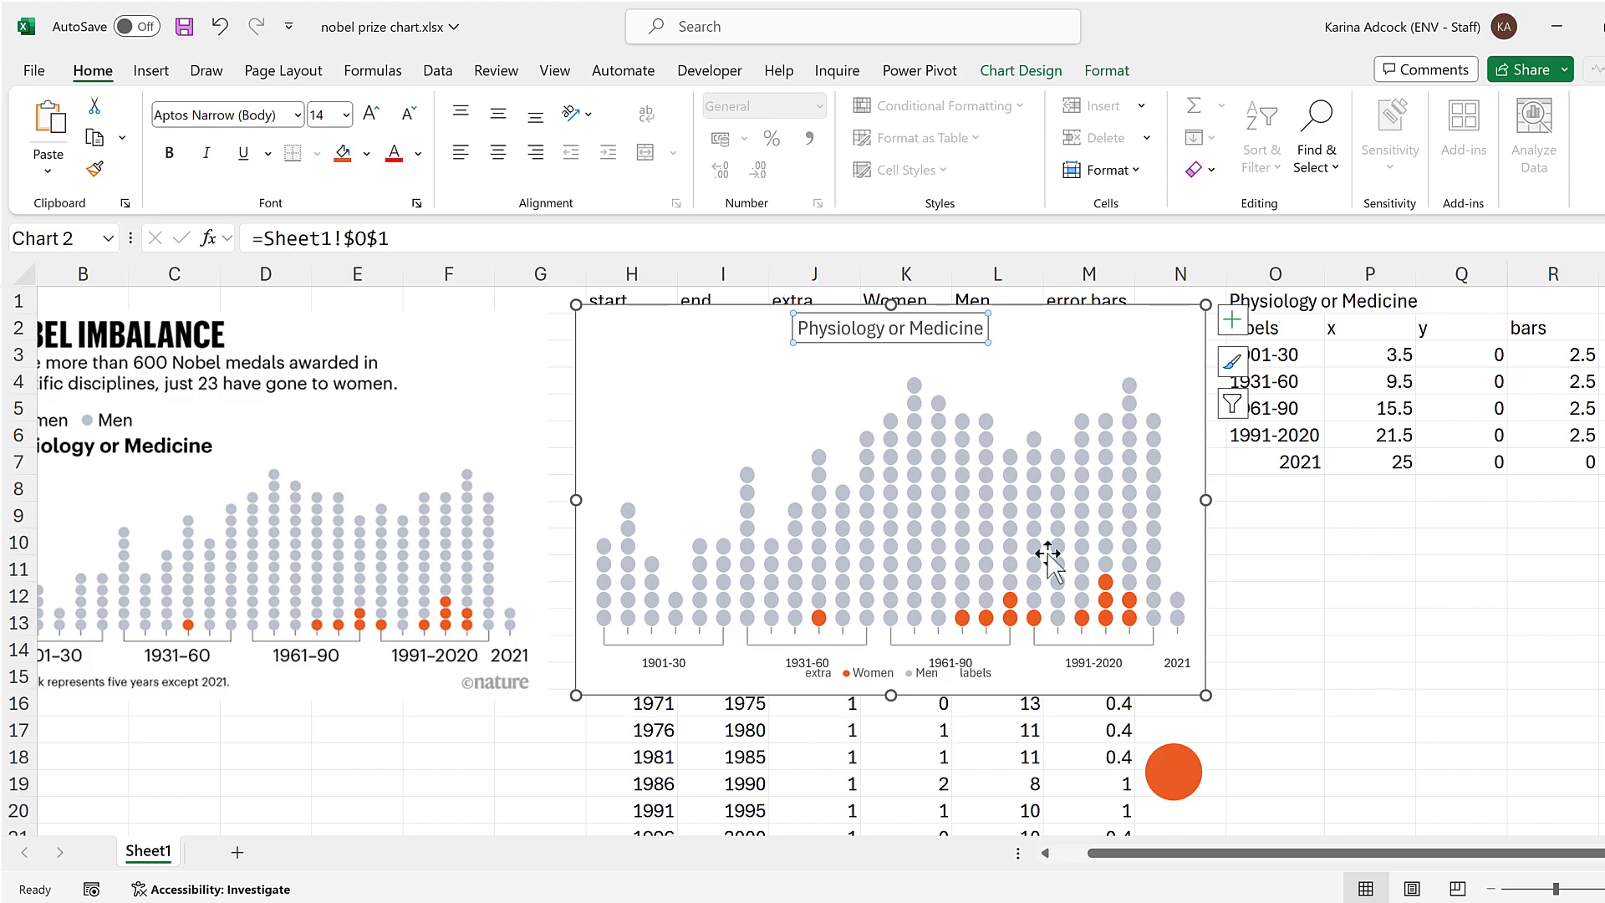
Step: Move the legend to the chart's upper-left area and delete its extra and labels entries
click(856, 667)
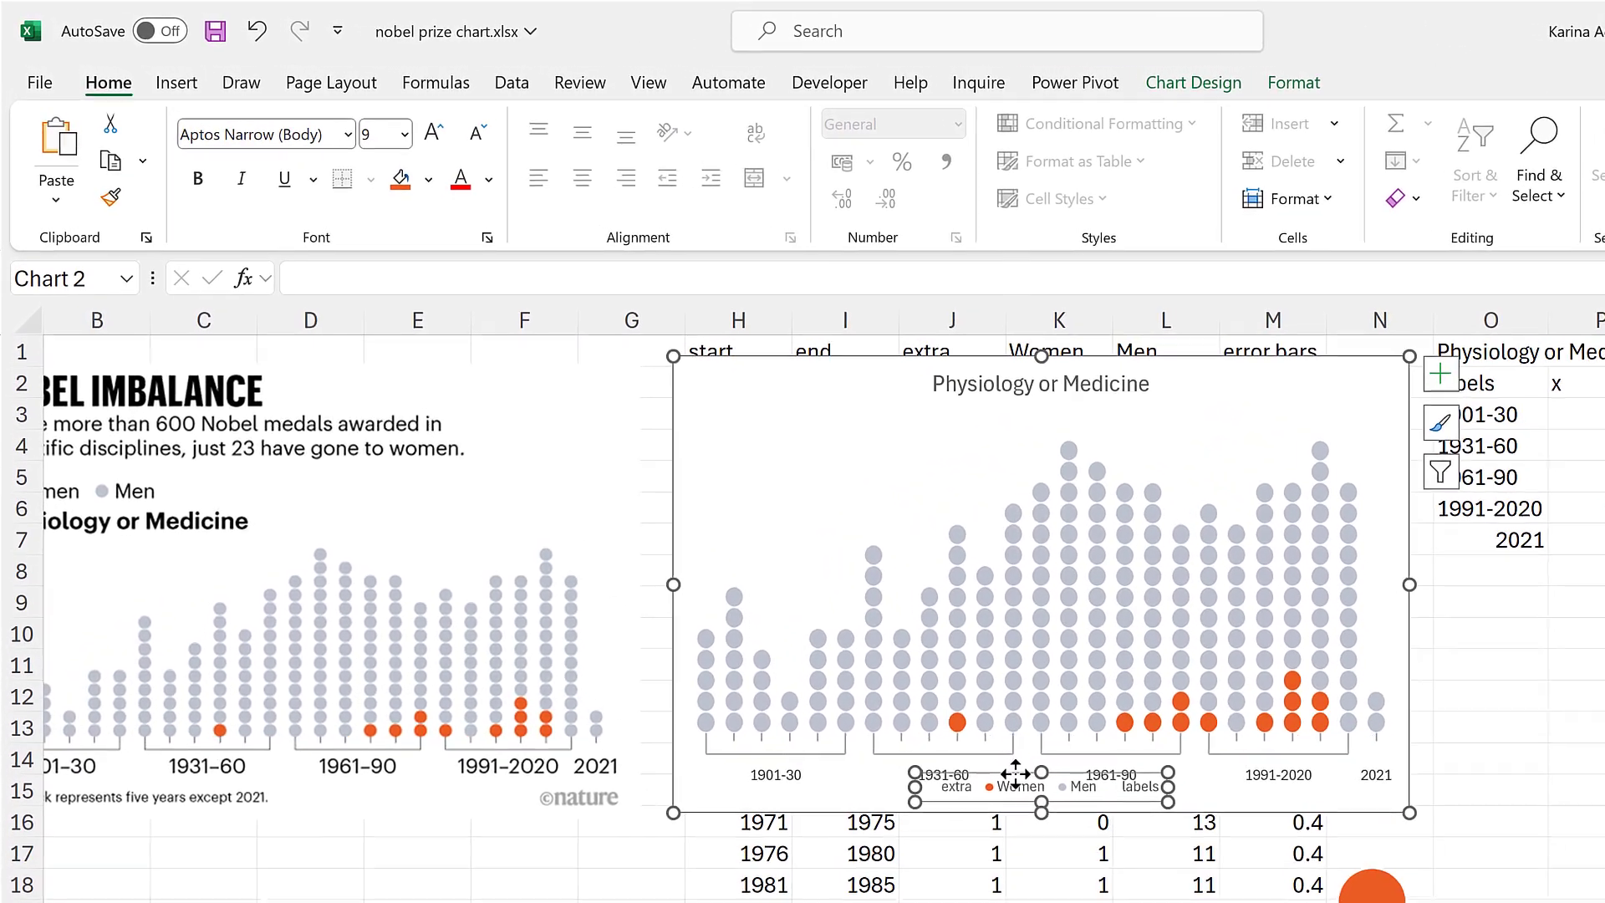
drag(861, 590, 817, 419)
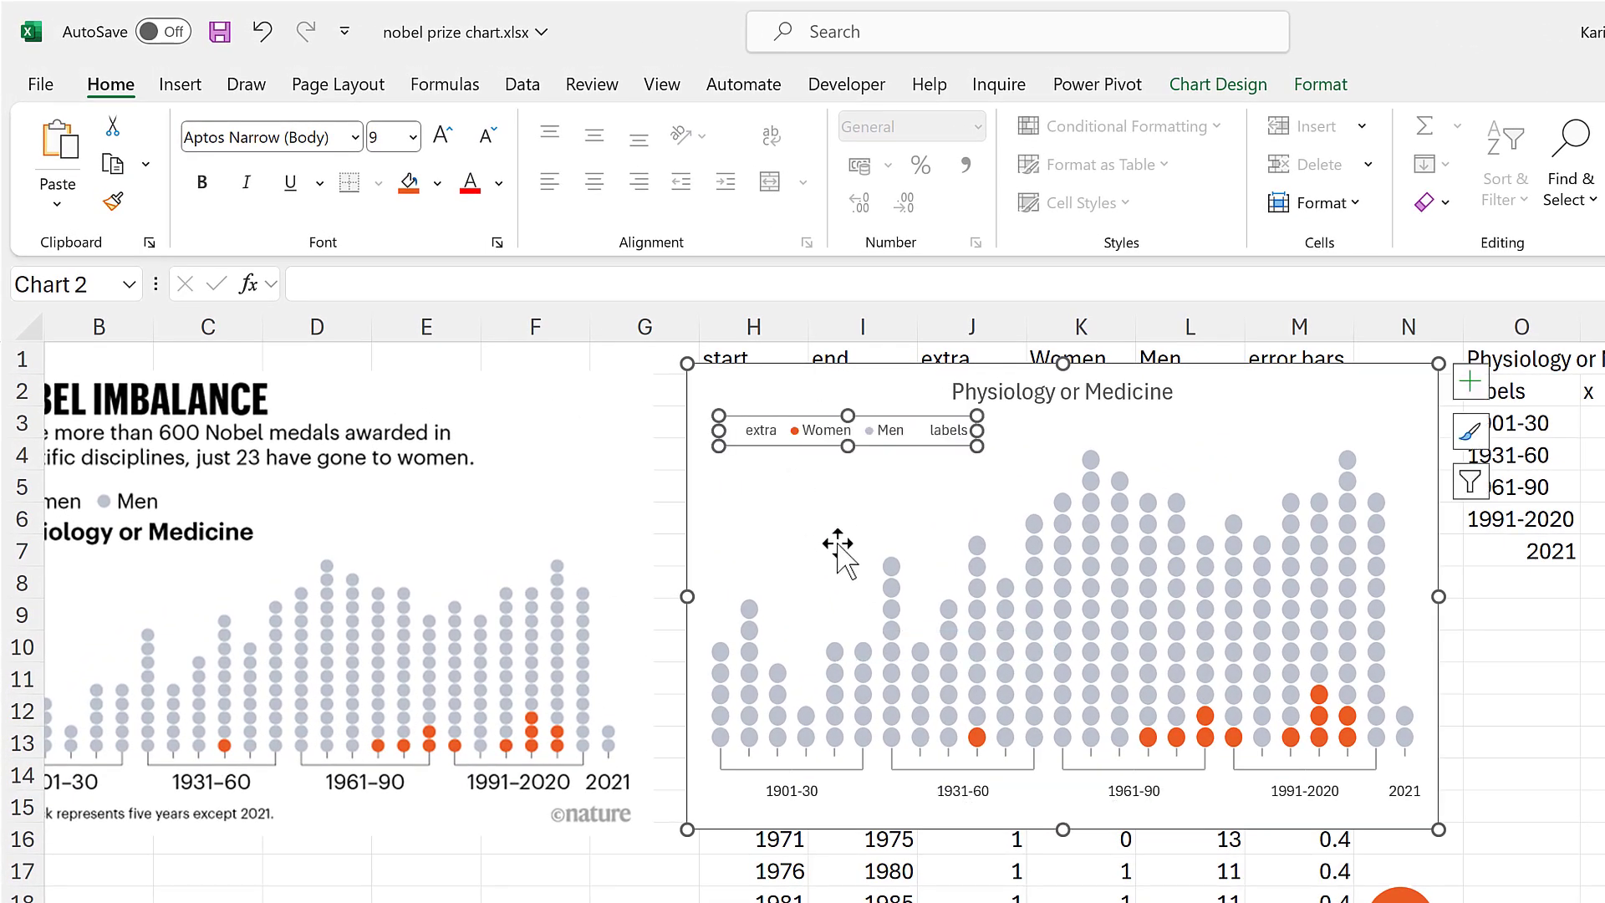
click(762, 431)
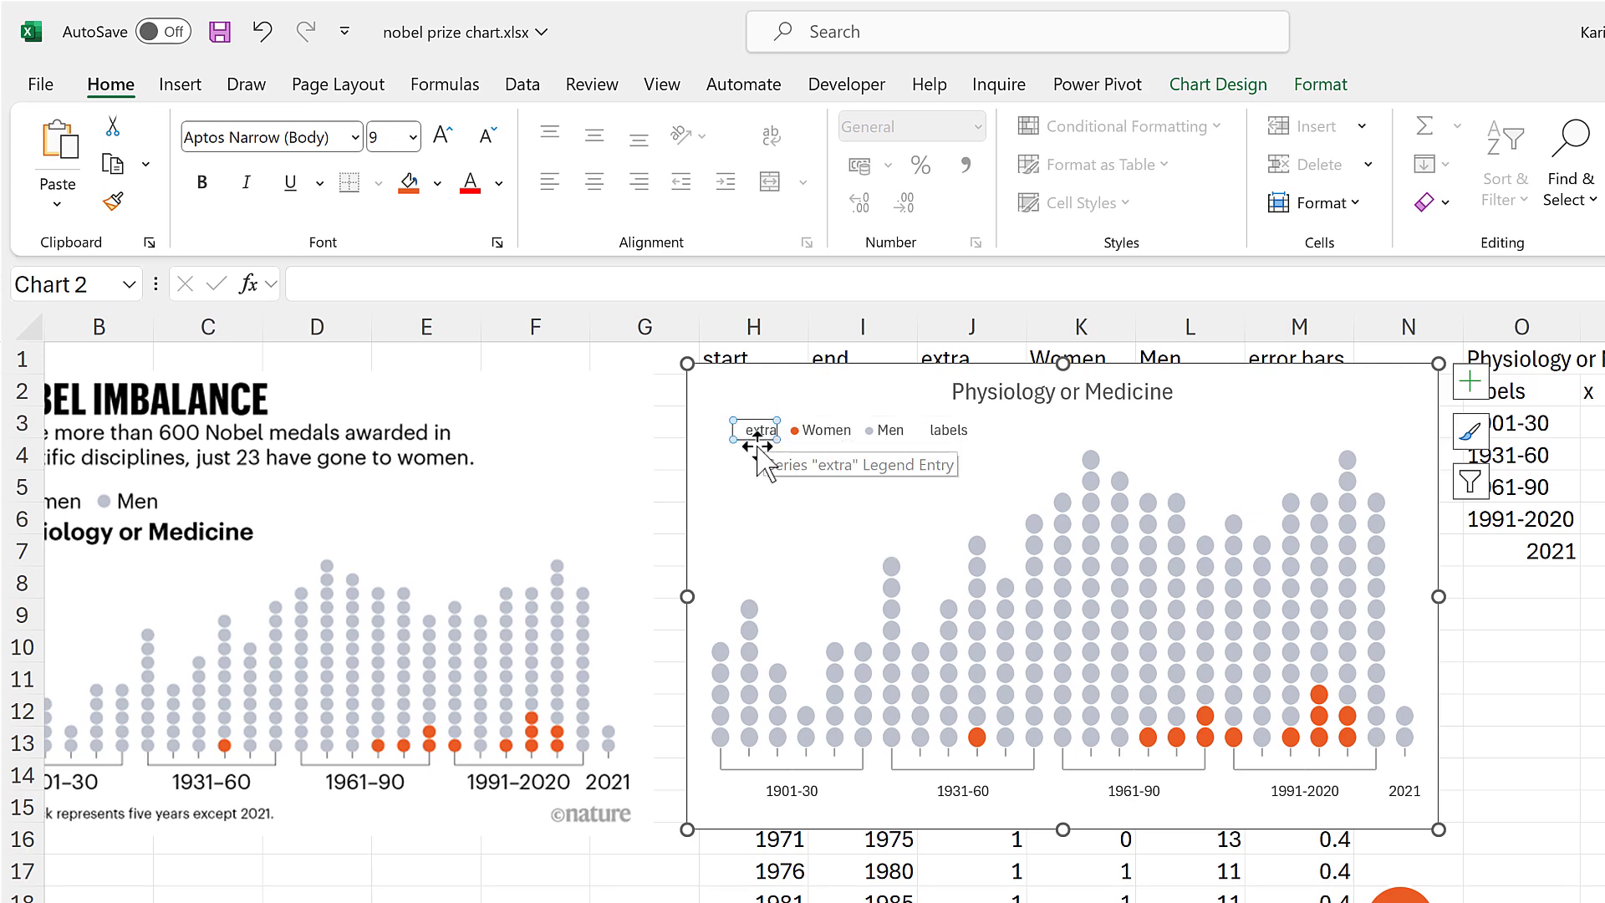
key(Delete)
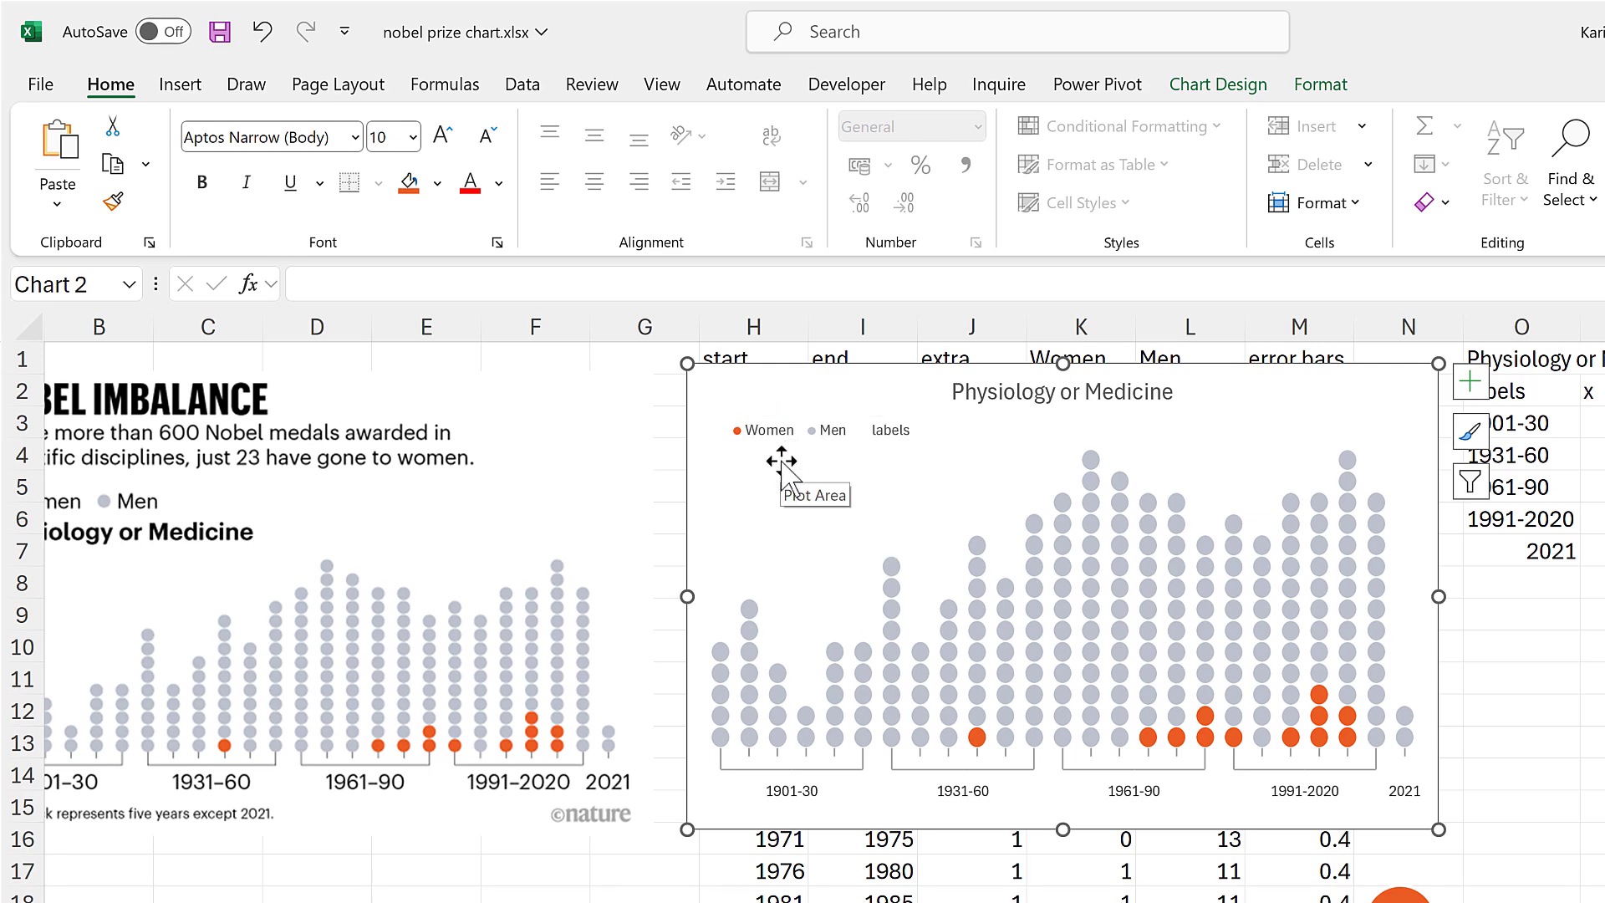
click(899, 435)
click(899, 435)
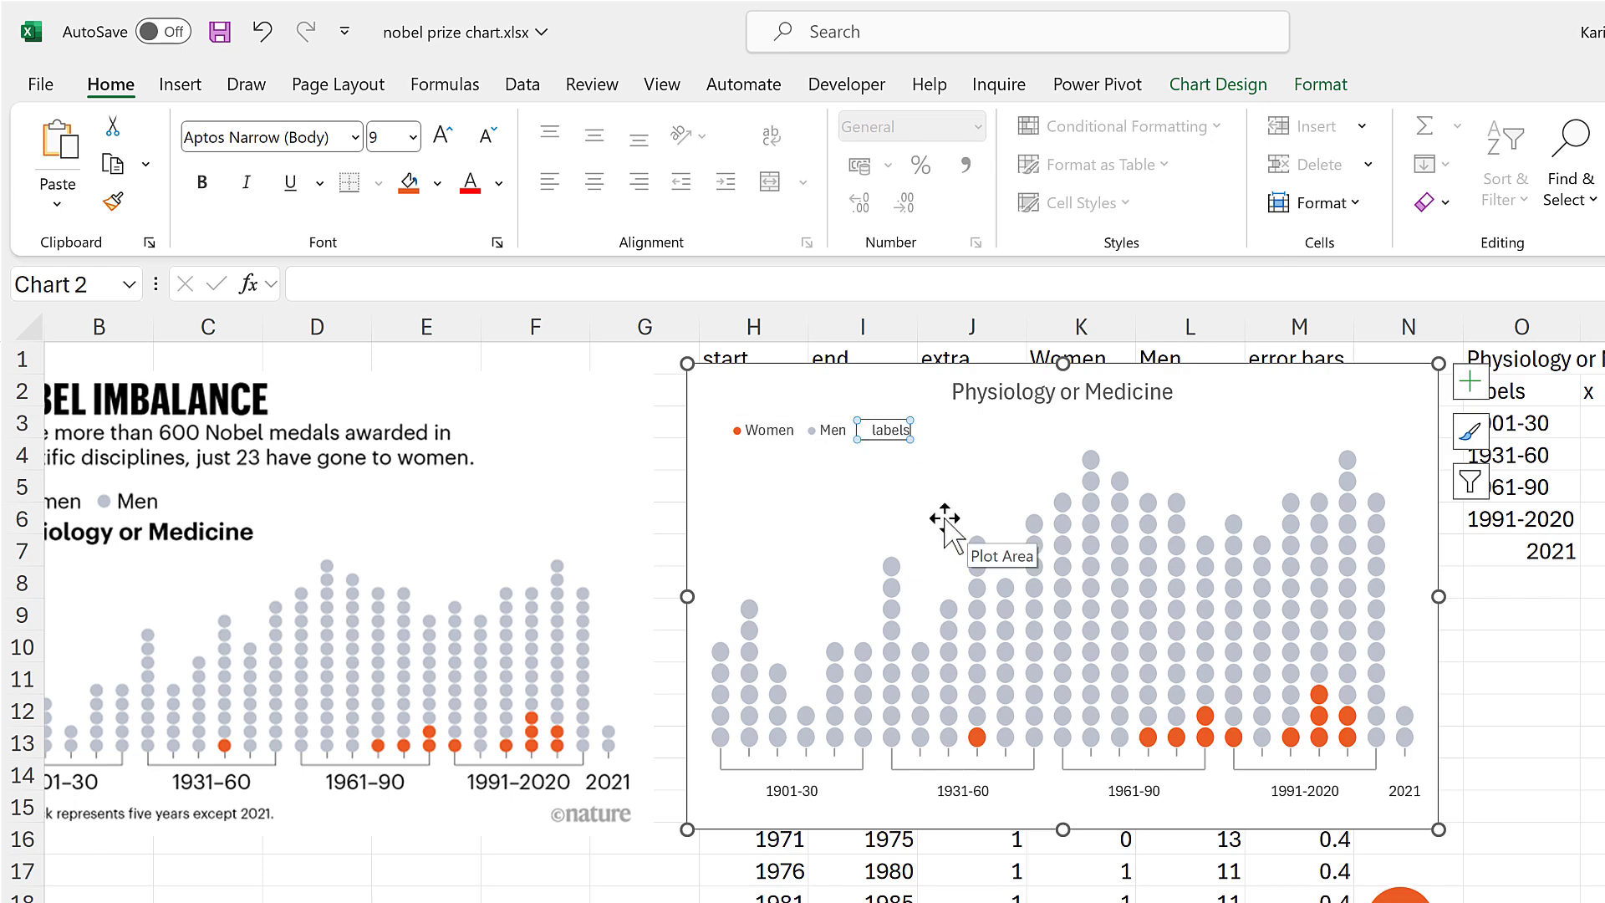
key(Delete)
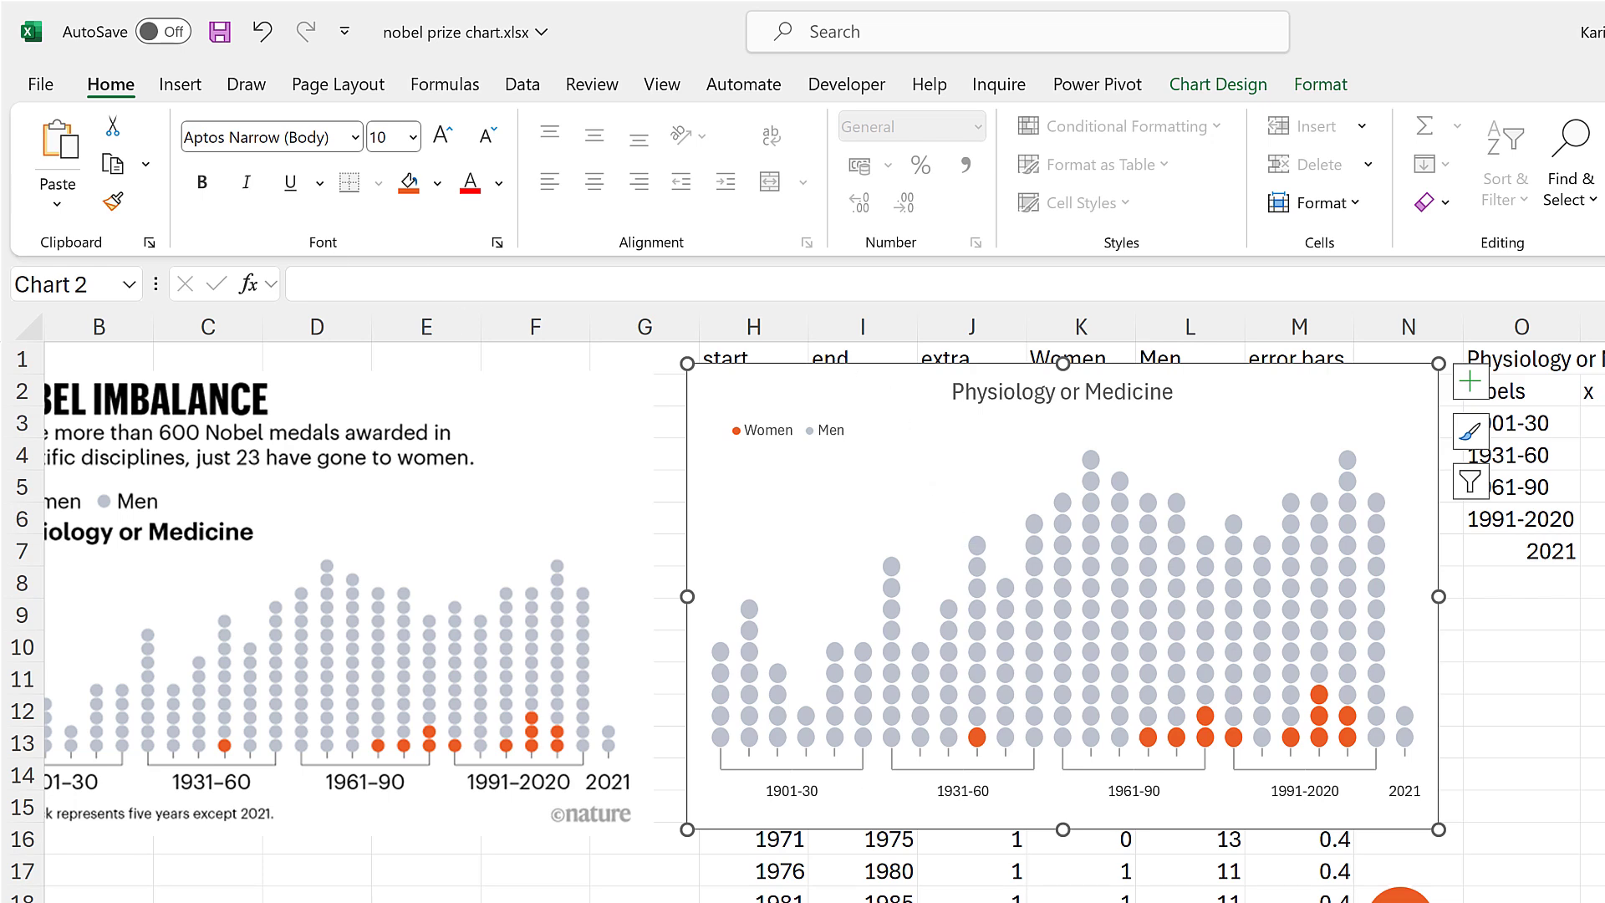
Step: Set the font color of all chart text to black and make the chart title bold
scroll(802, 585, left, 1)
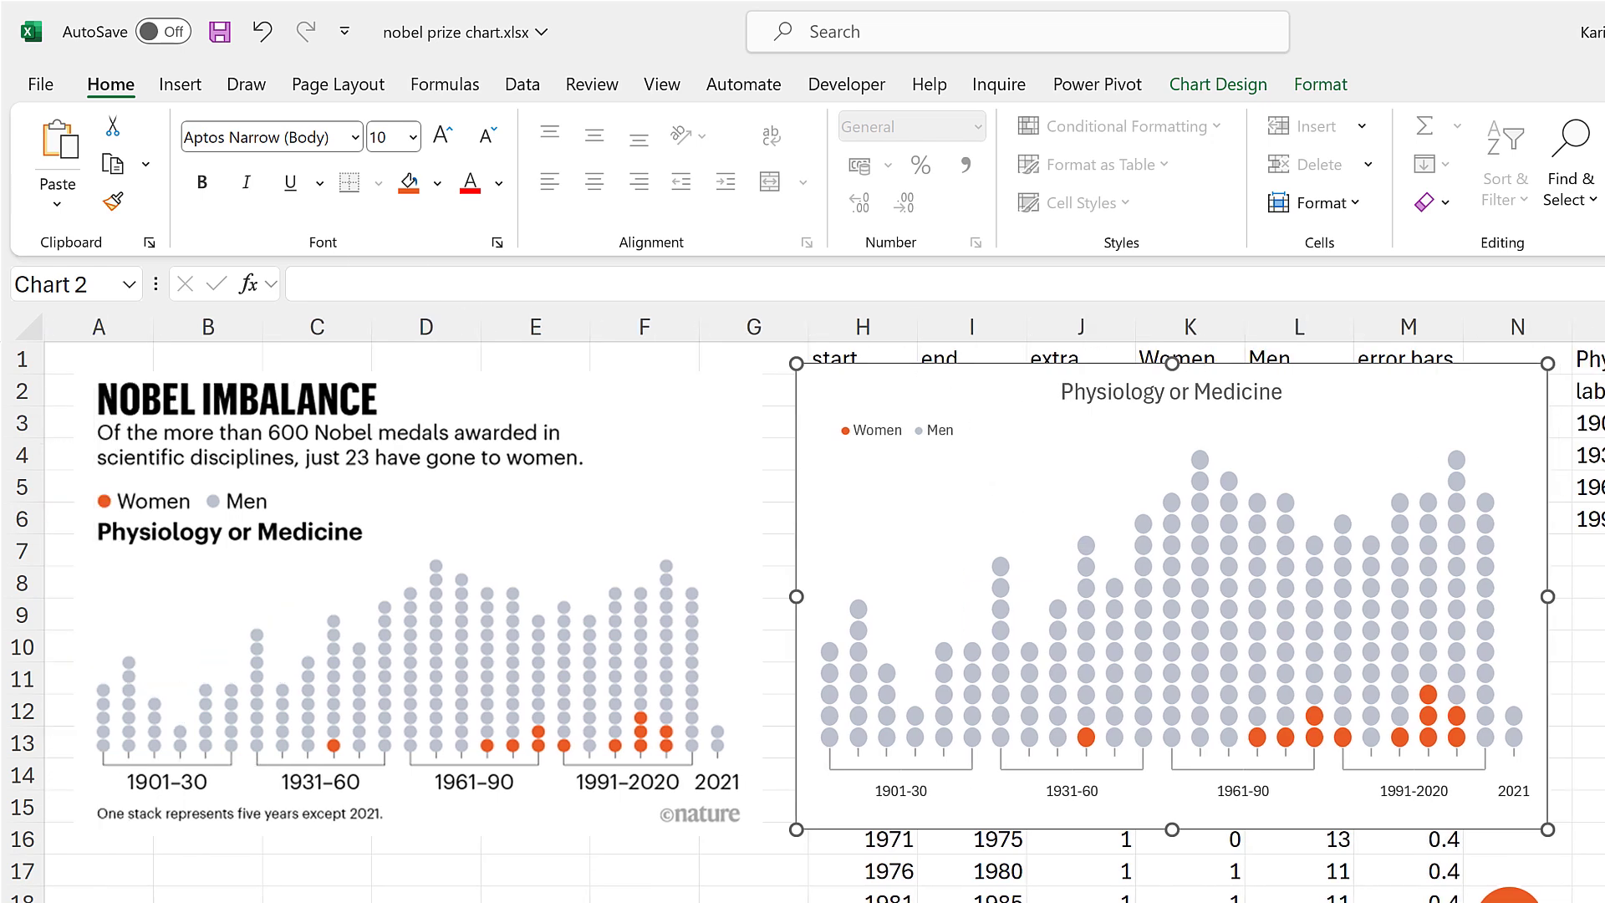
click(499, 189)
click(511, 219)
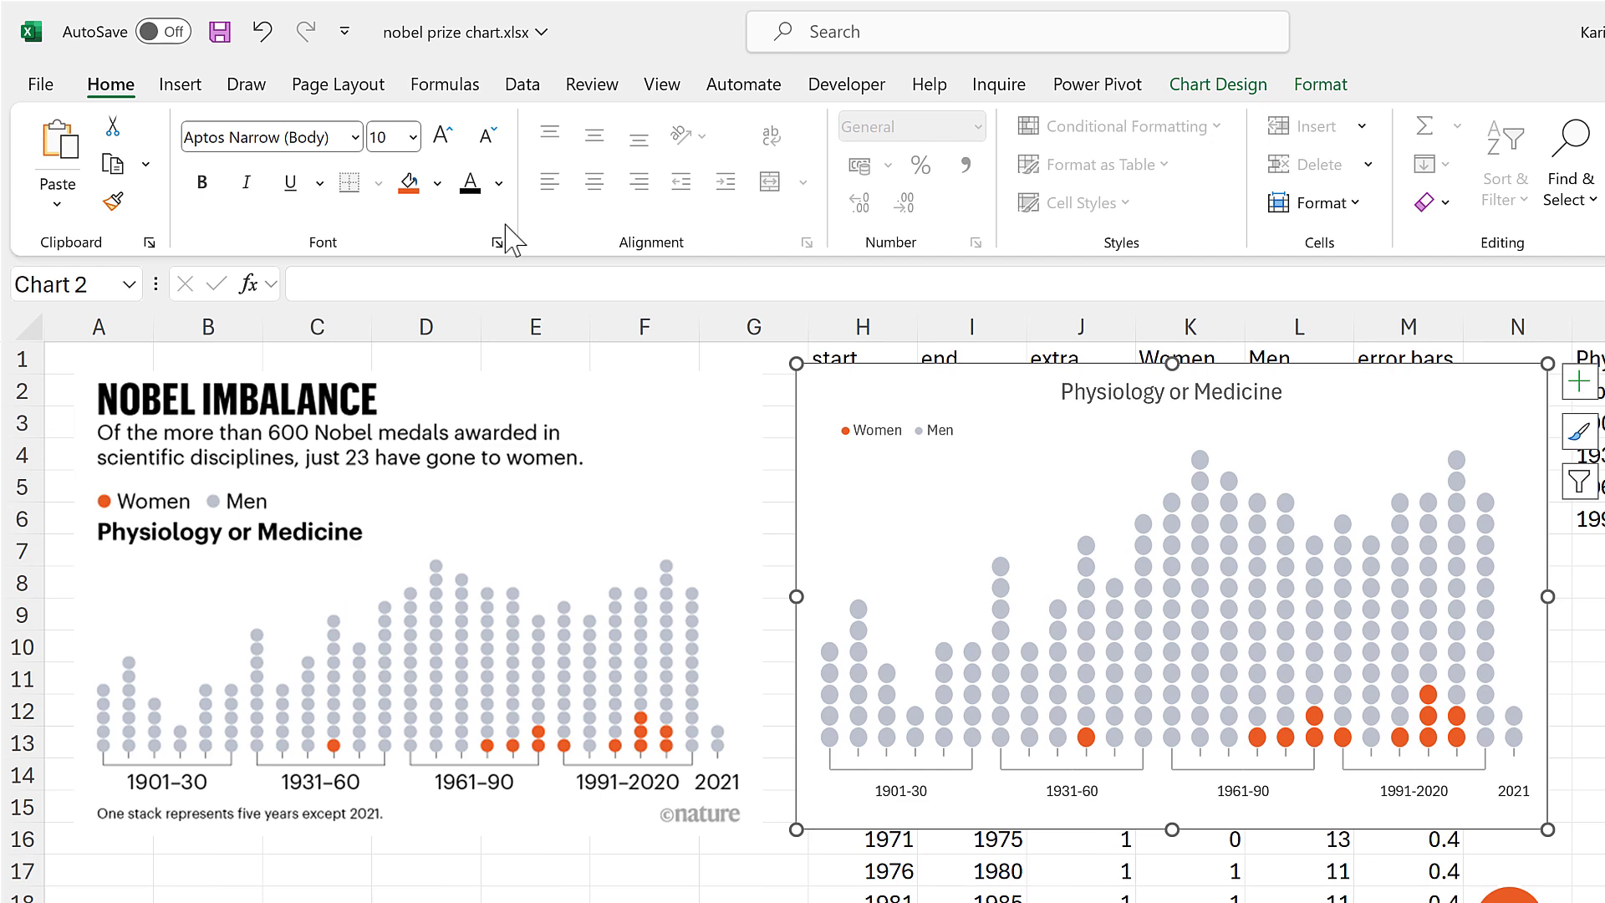
click(1128, 401)
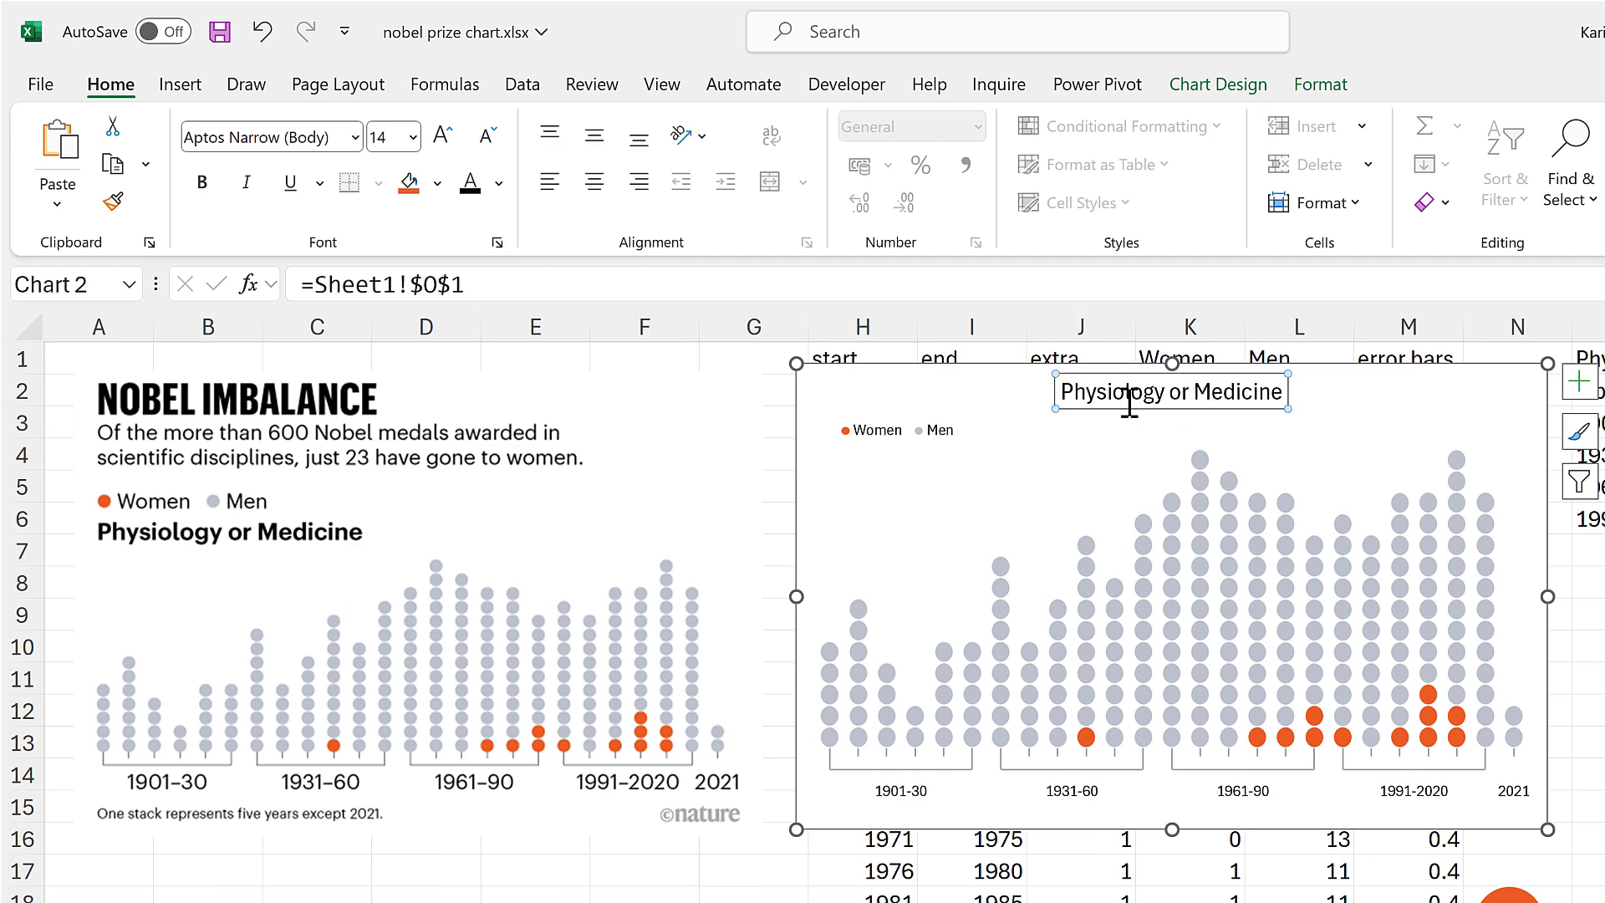
click(203, 182)
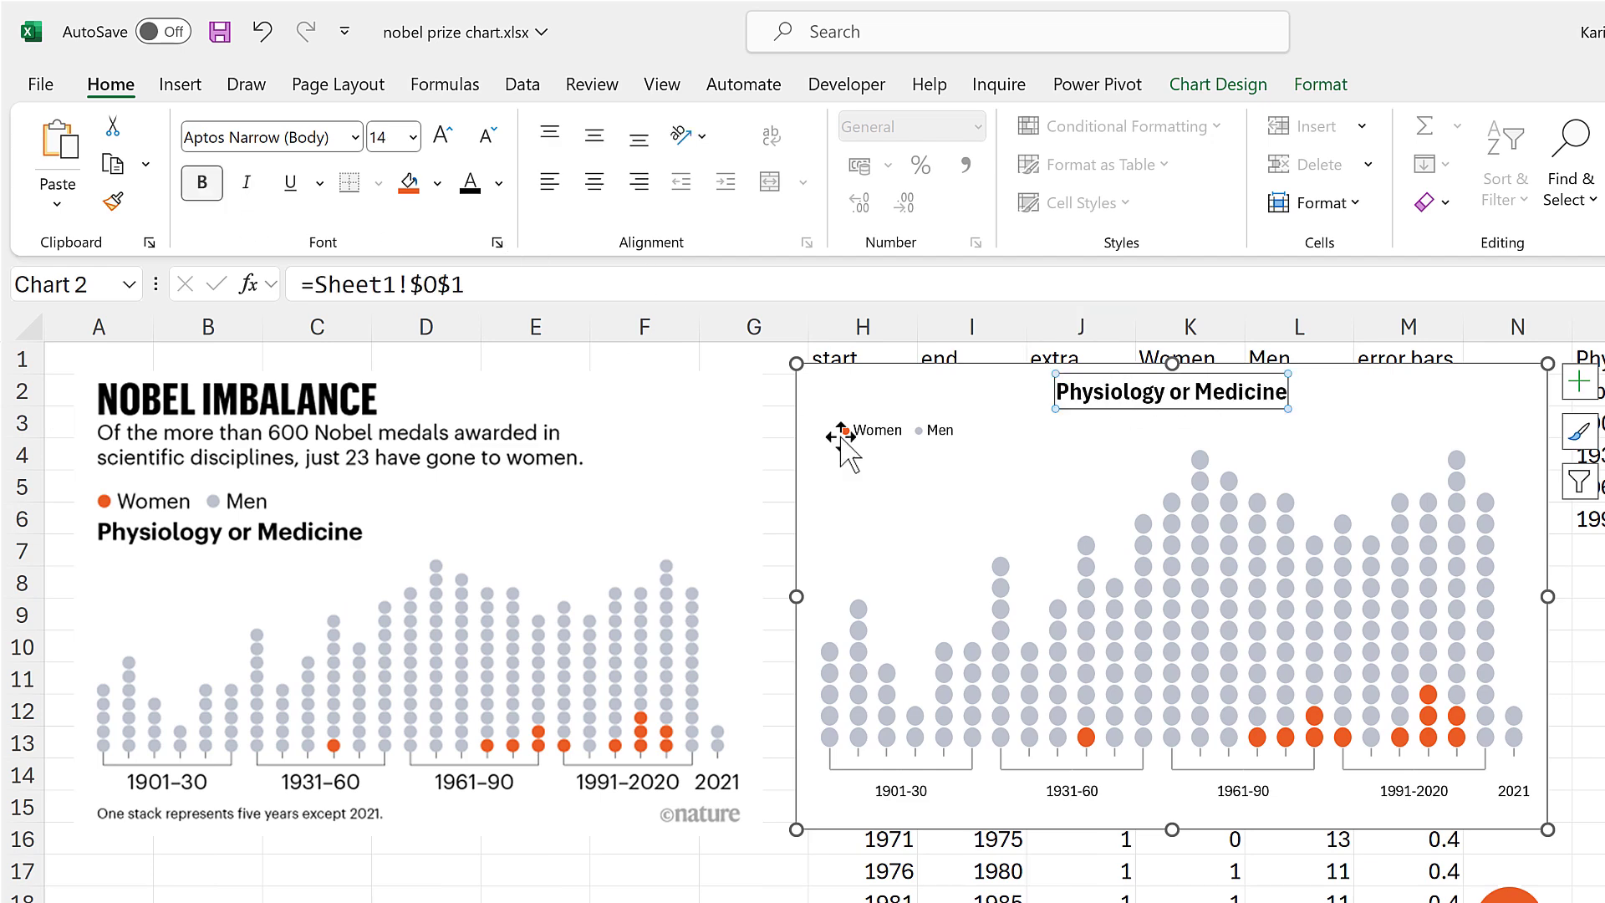
Step: Enlarge the legend text to 12 pt and stack the legend above the title in the chart's upper-left corner
click(925, 434)
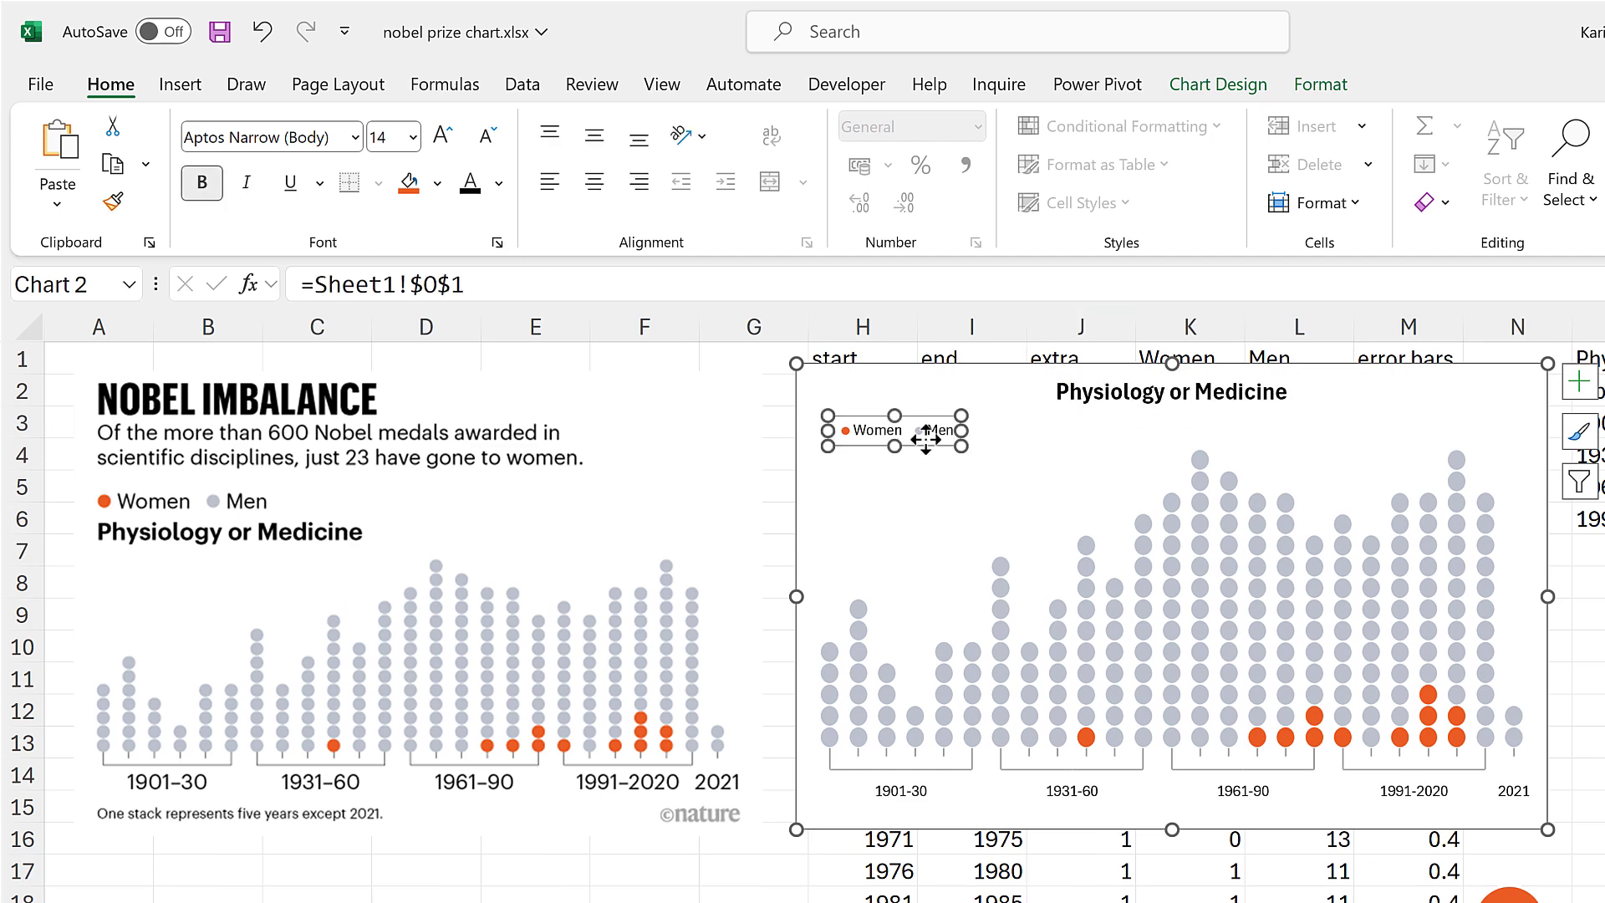
click(442, 135)
click(442, 134)
click(443, 134)
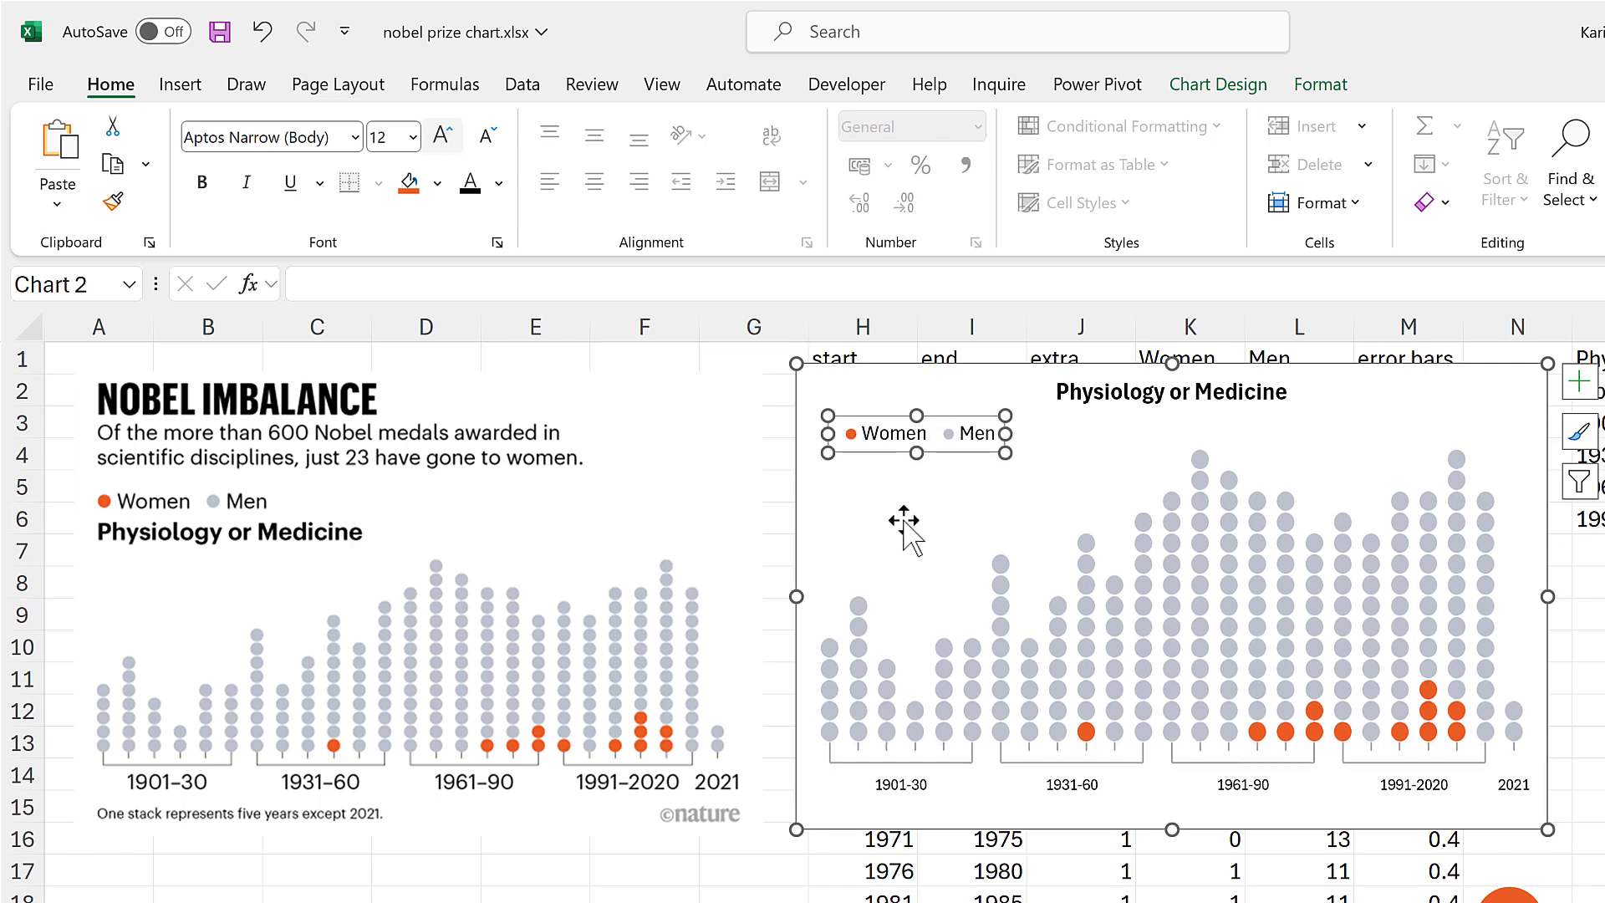
drag(843, 393, 839, 378)
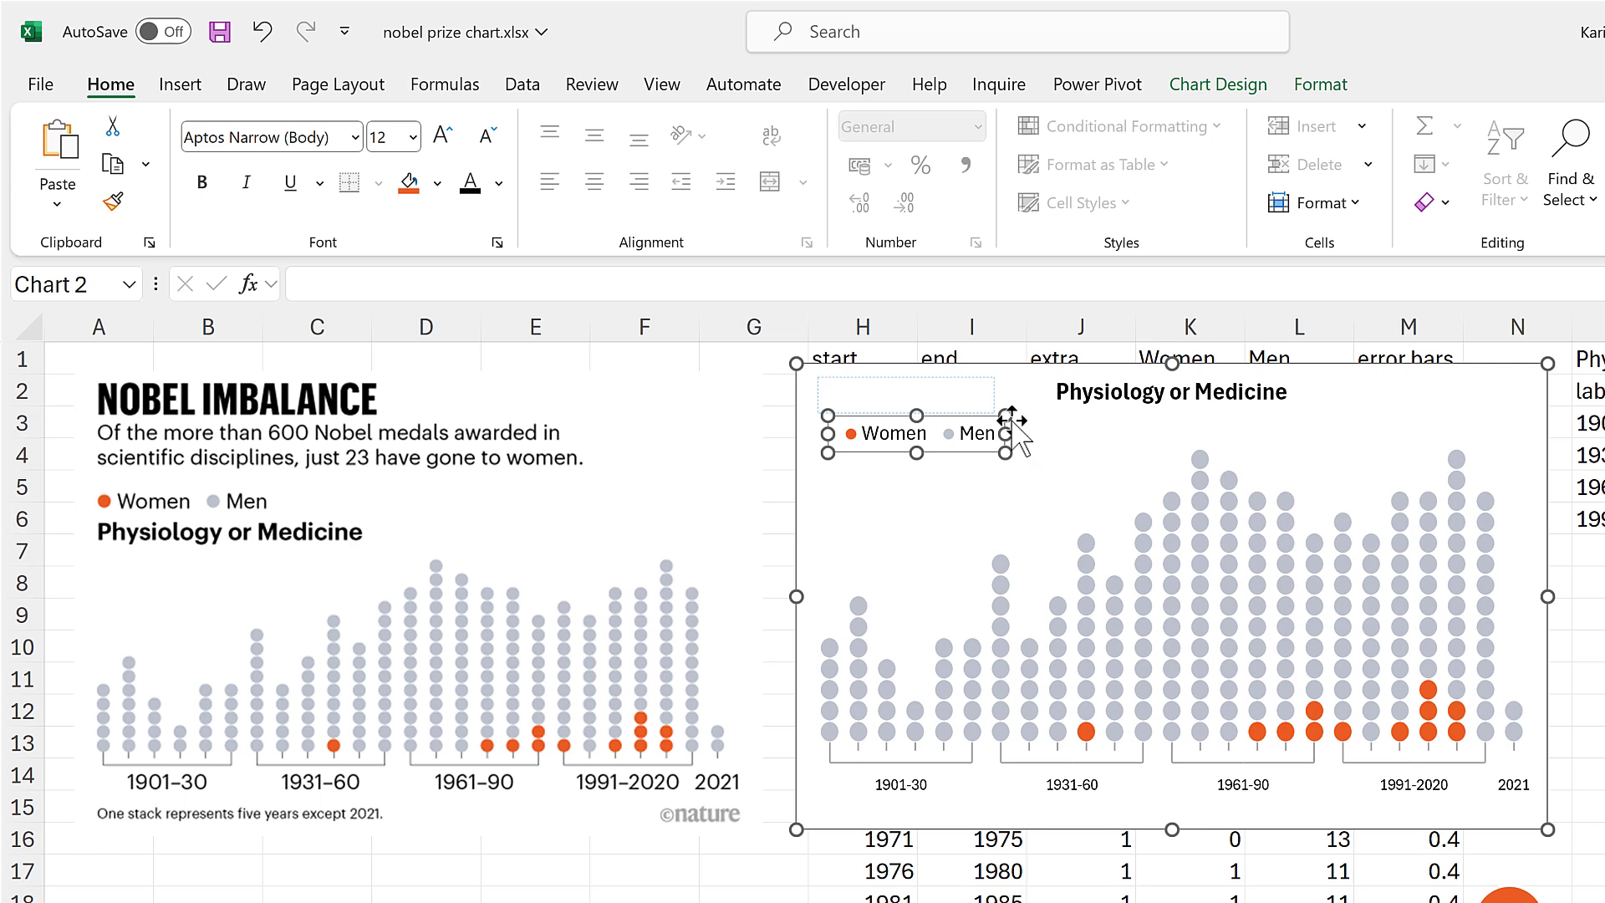
drag(1013, 426, 888, 418)
click(1124, 385)
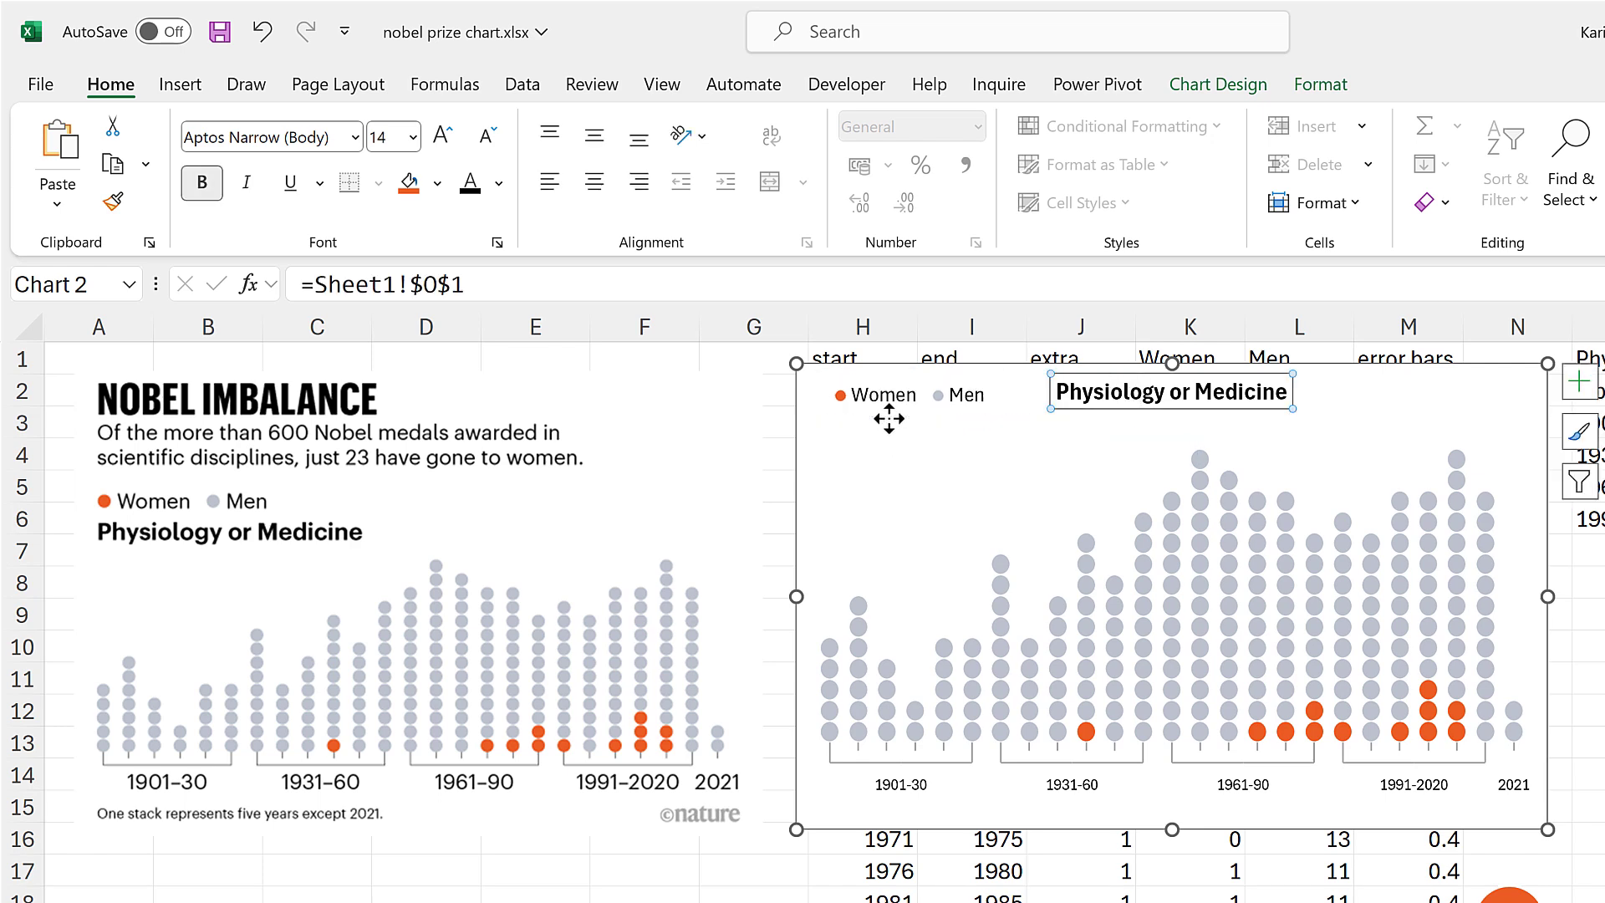
Step: Increase the font size of the period data labels to 12 pt
click(1090, 784)
click(440, 149)
click(441, 149)
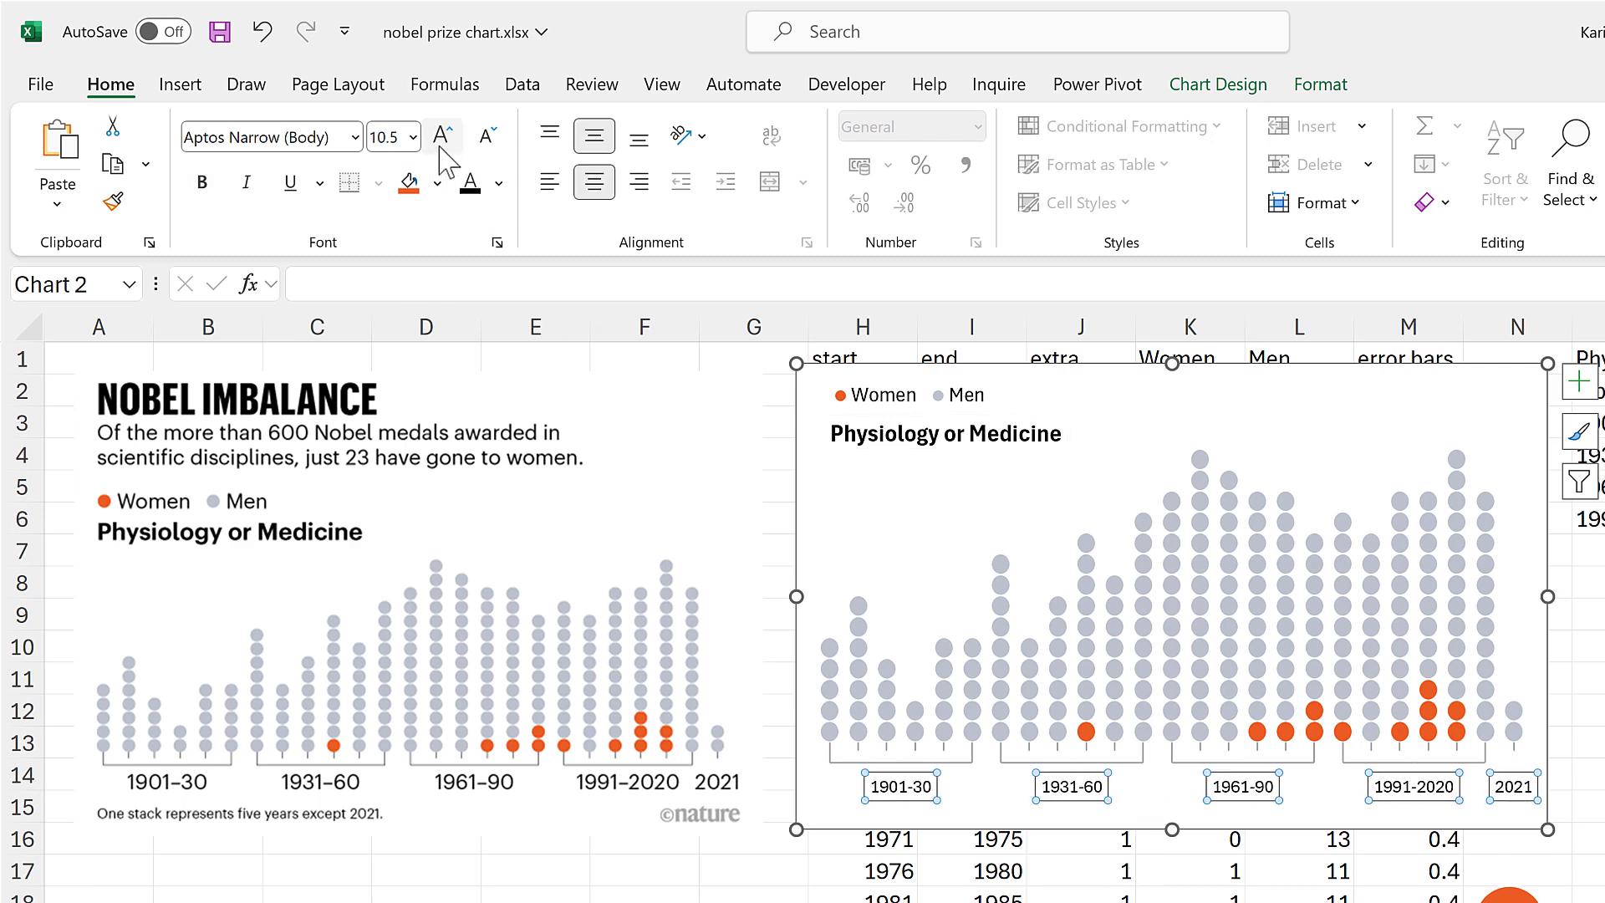
click(440, 148)
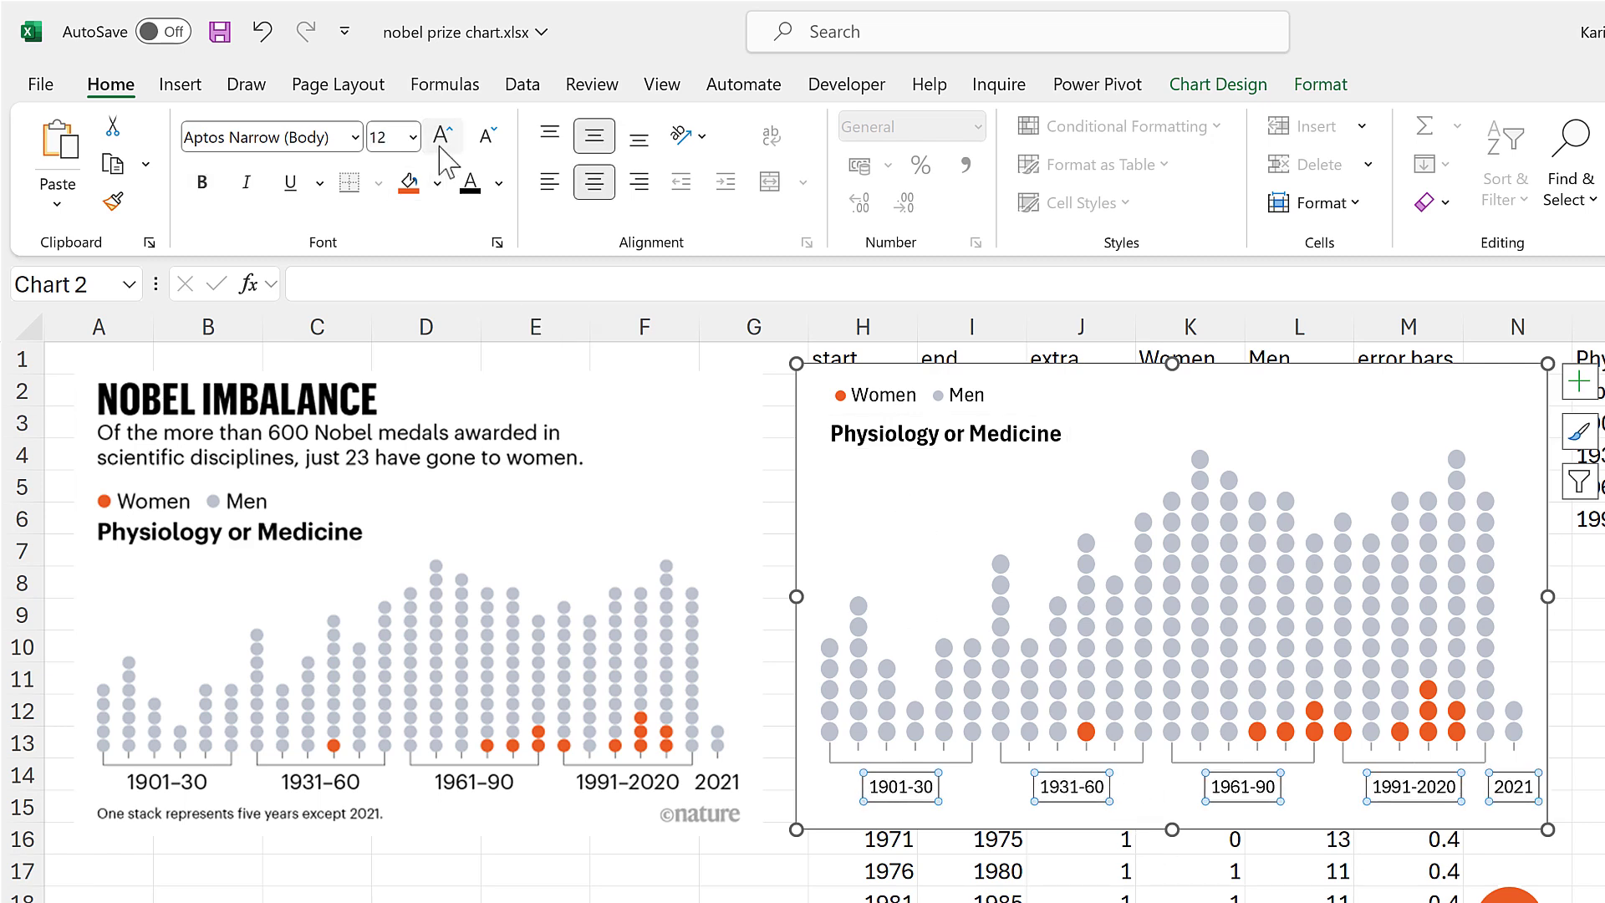
Step: Extend the plot area down so the period labels sit near the chart's lower edge
click(1085, 457)
drag(1174, 765, 1175, 782)
click(1121, 370)
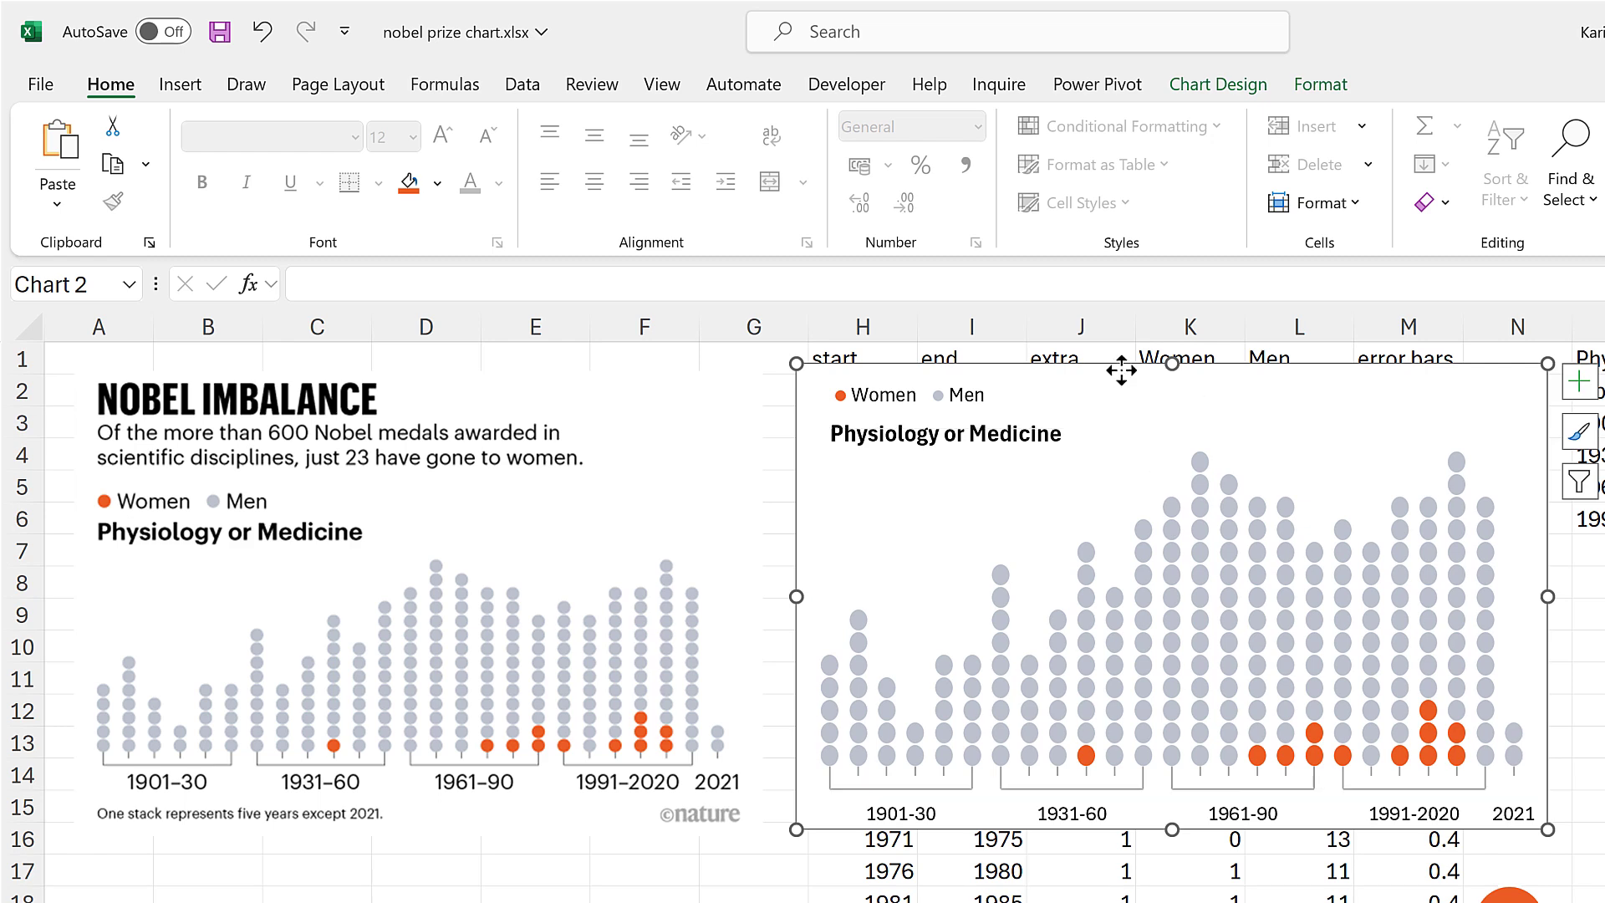
Step: Shrink the chart until its dots look round like the reference image's, and move it up beside that image
drag(1547, 363, 1418, 500)
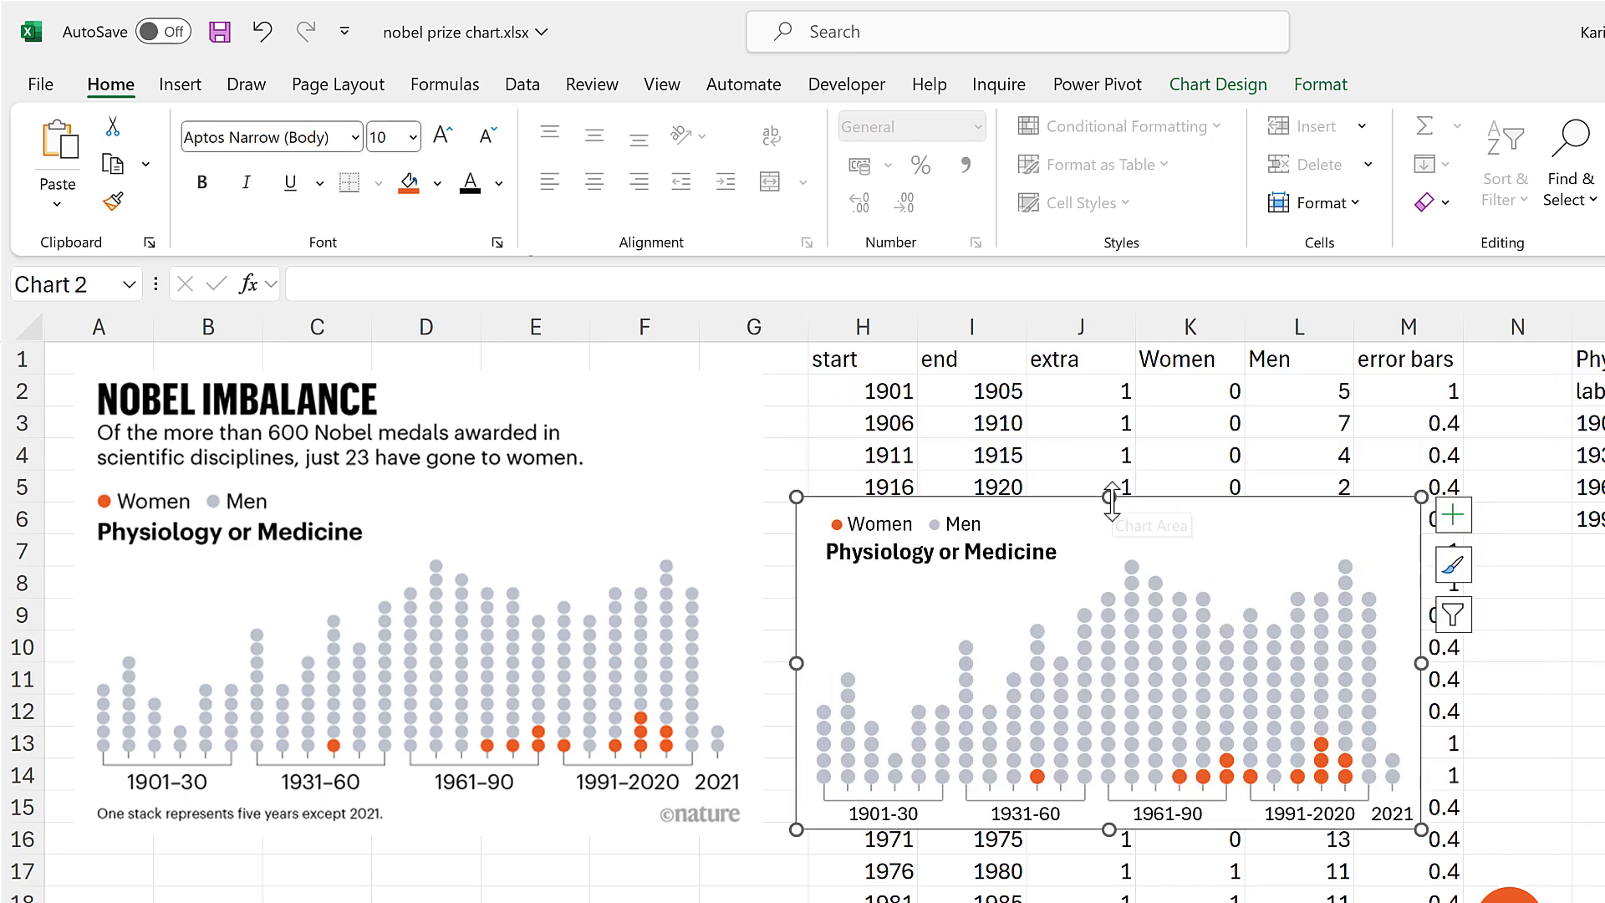
drag(1111, 505, 1115, 504)
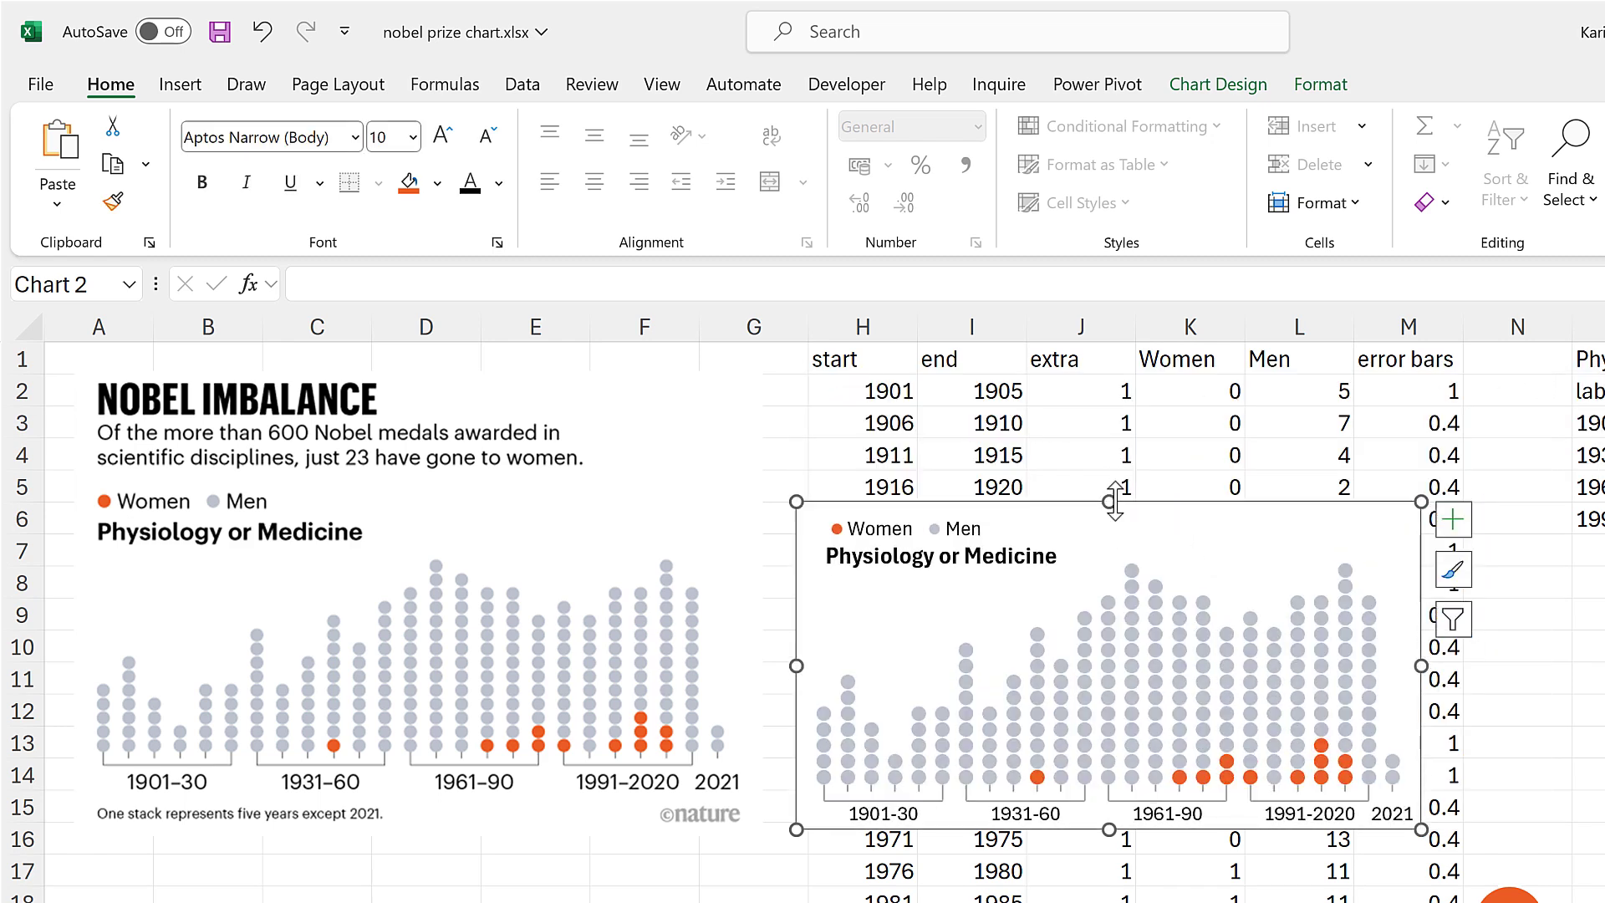
drag(1420, 503, 1443, 466)
drag(1446, 648, 1465, 651)
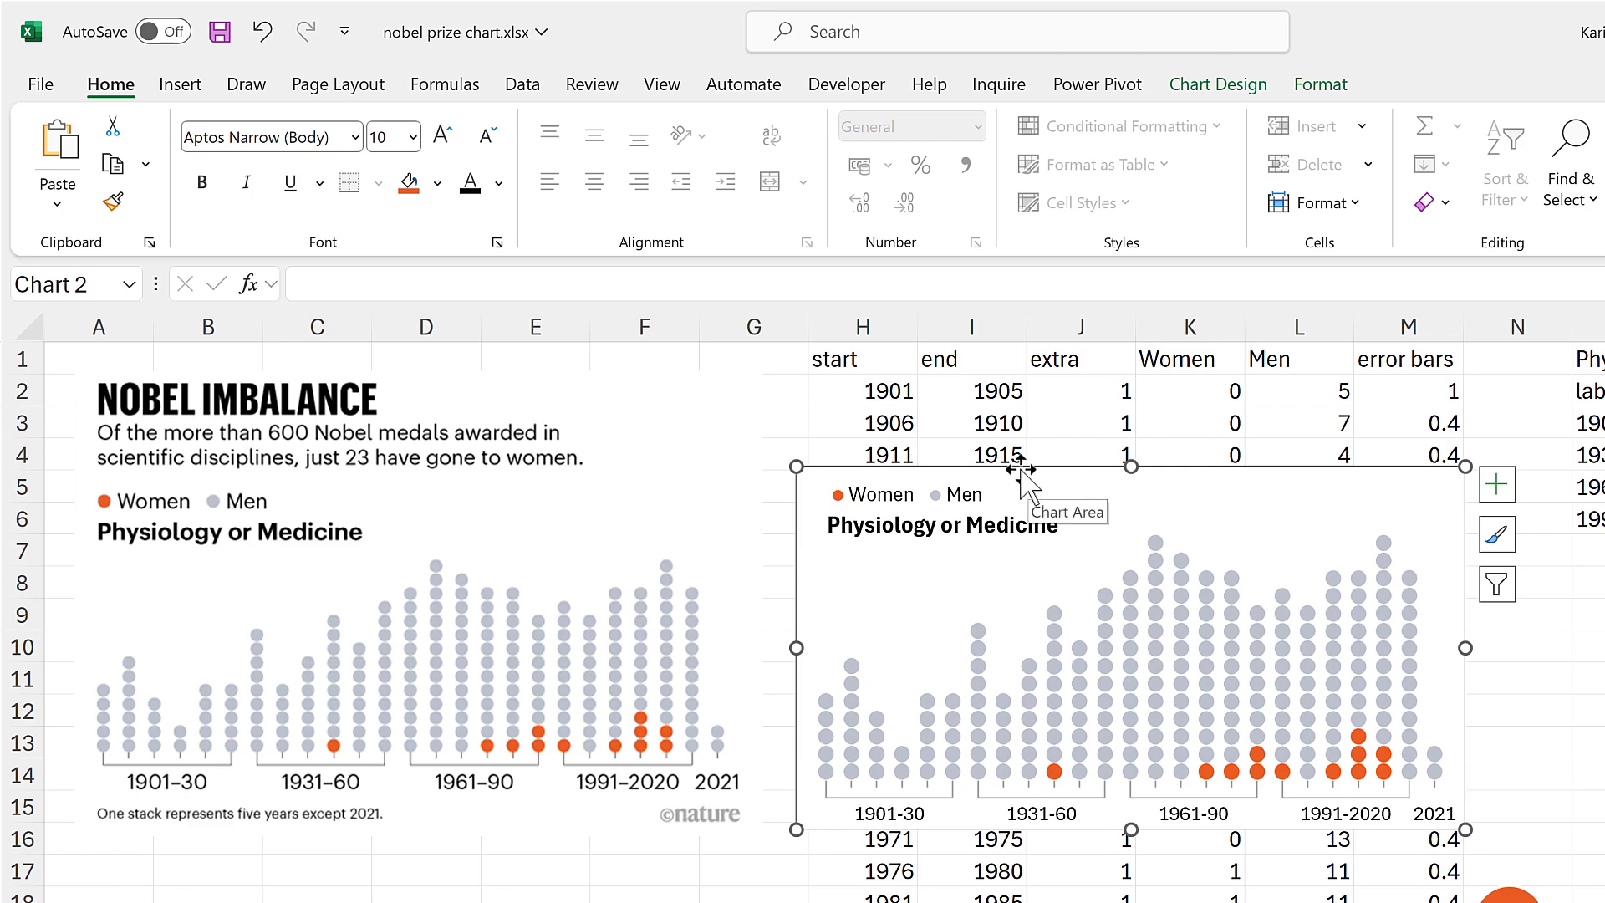
drag(1016, 472, 991, 437)
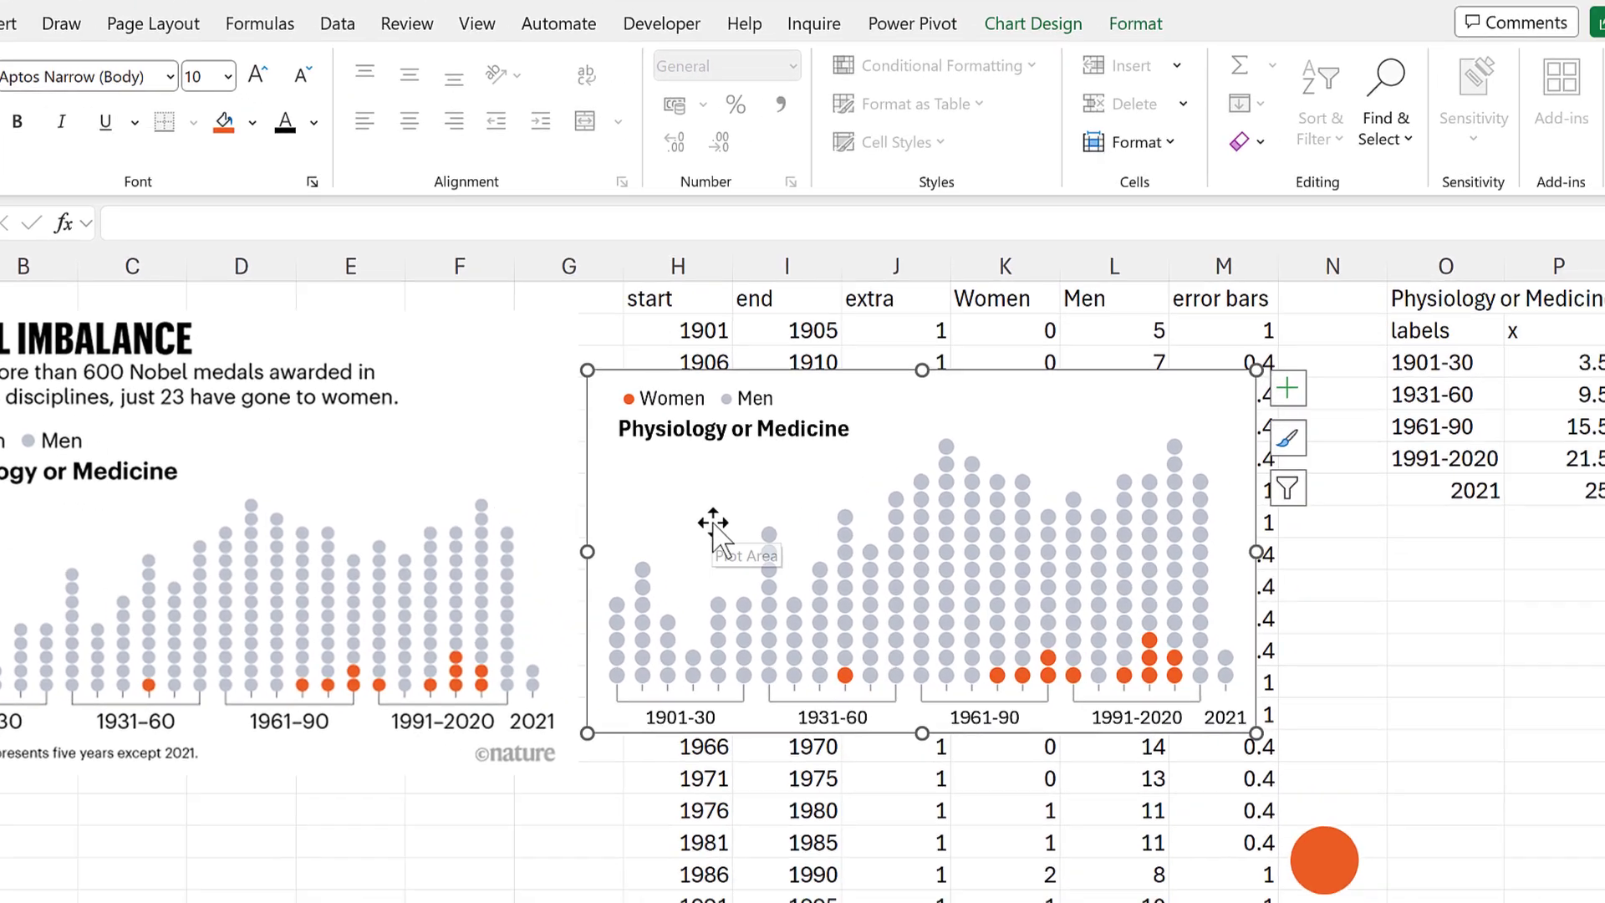
Step: Set the chart area's border to No line, close the formatting pane and deselect the chart
key(ctrl+1)
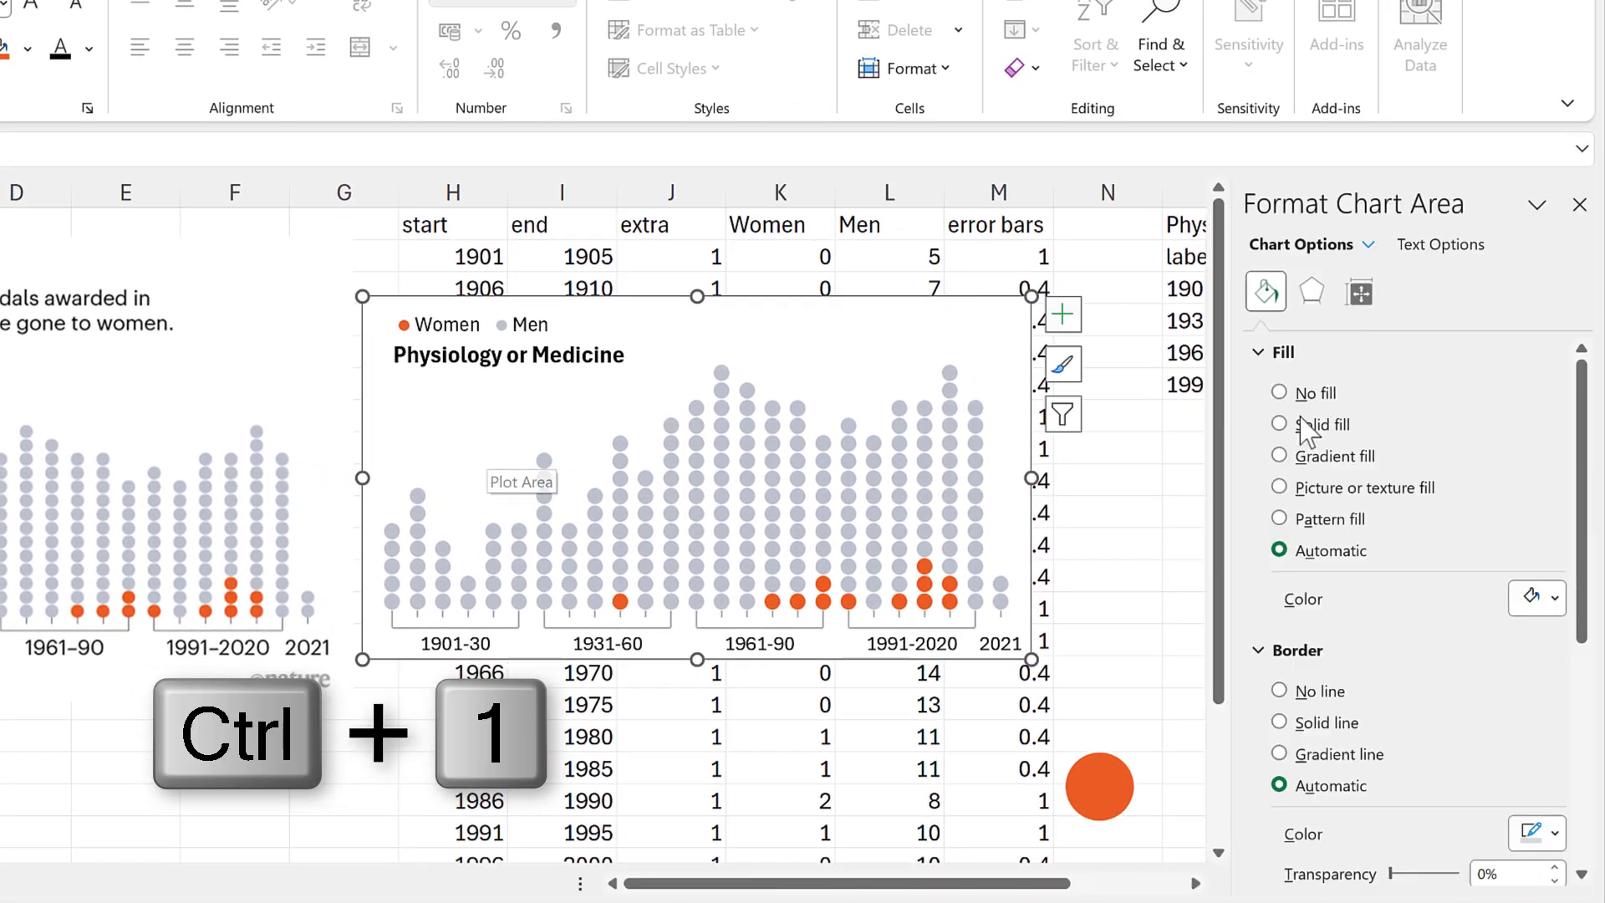
click(1297, 695)
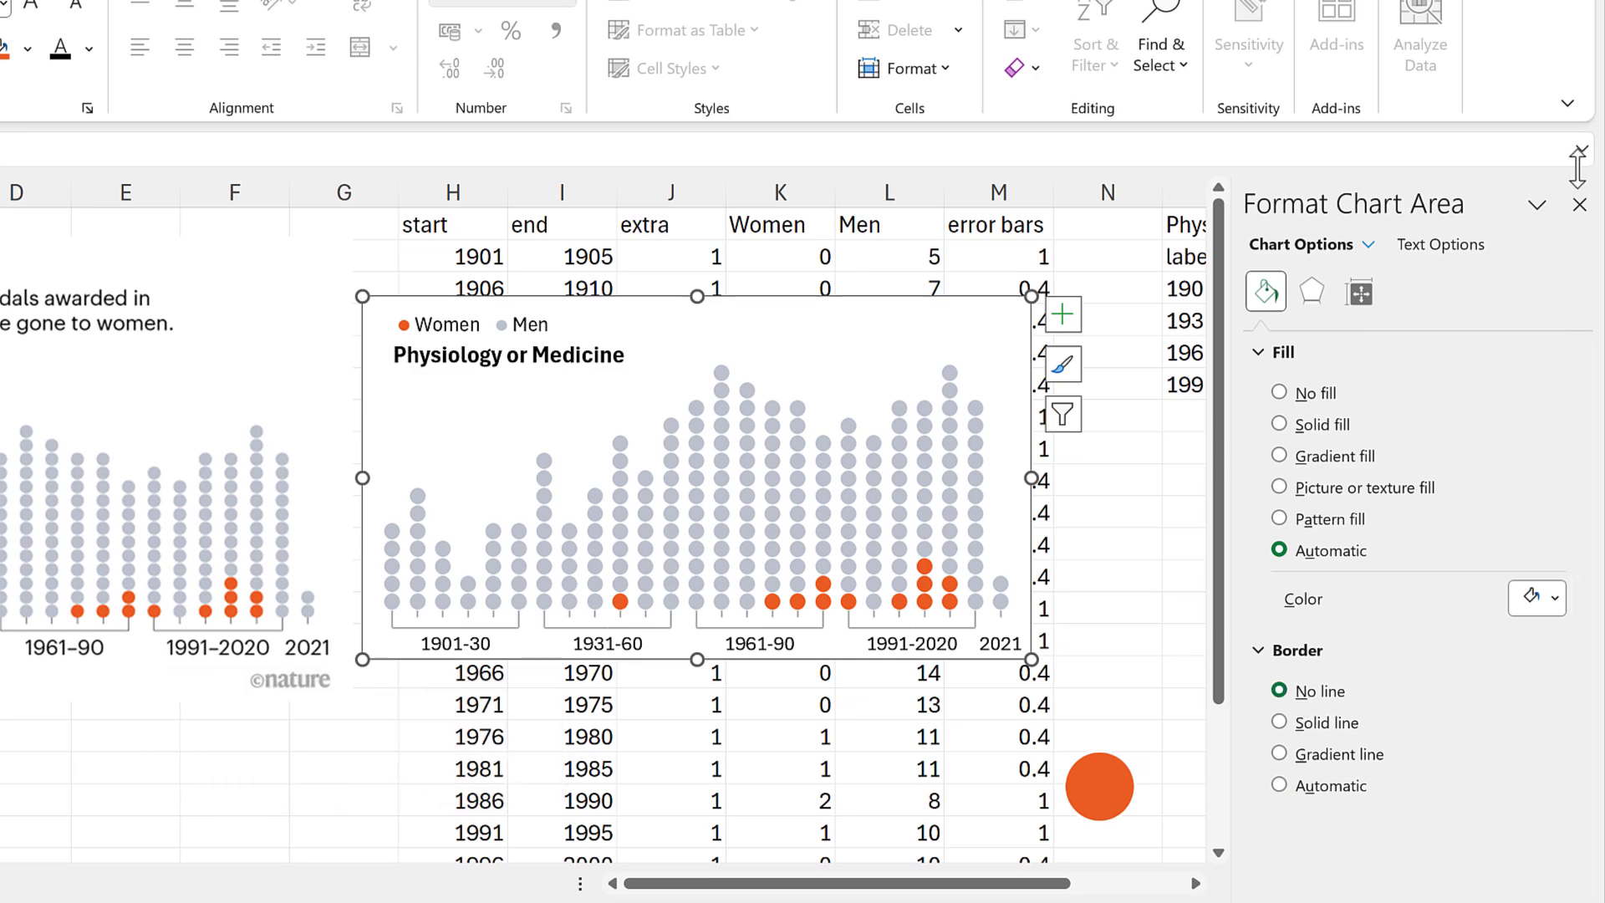
click(1579, 206)
click(1303, 514)
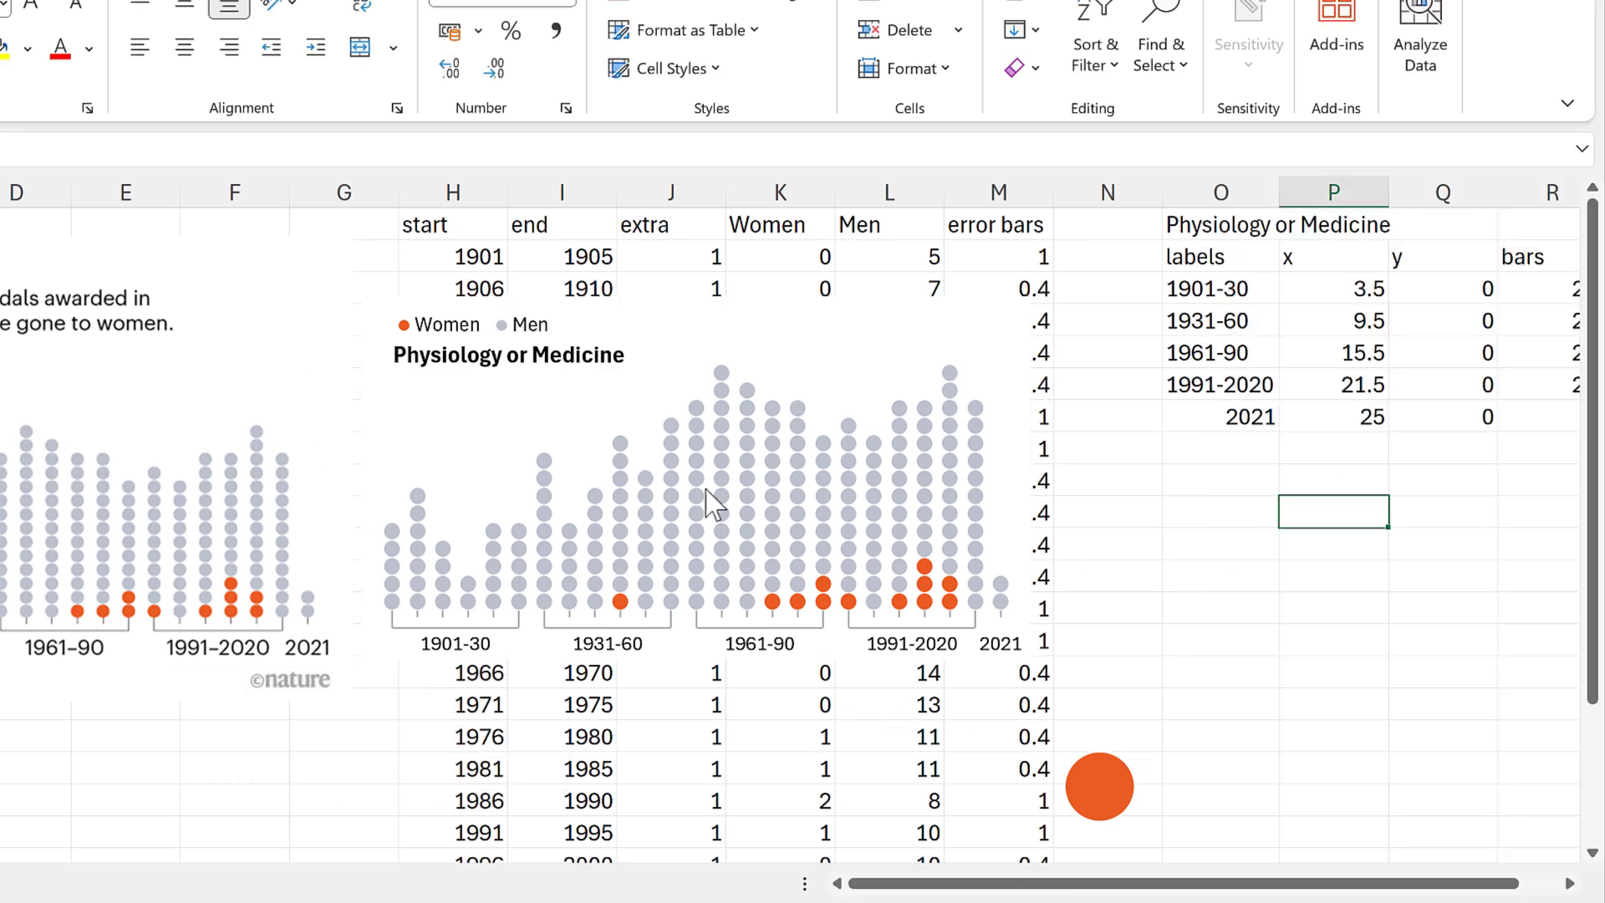